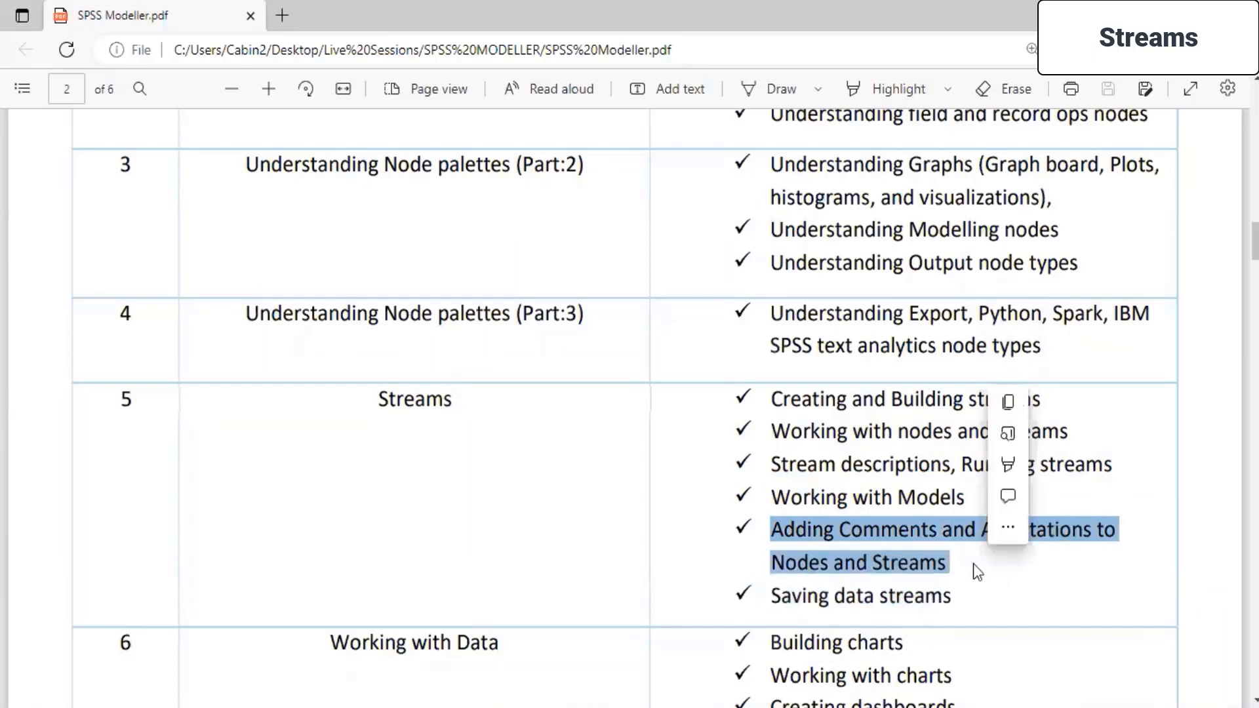
- Log in to IBM SPSS Modeler by entering the account's IBMid and password
click(884, 493)
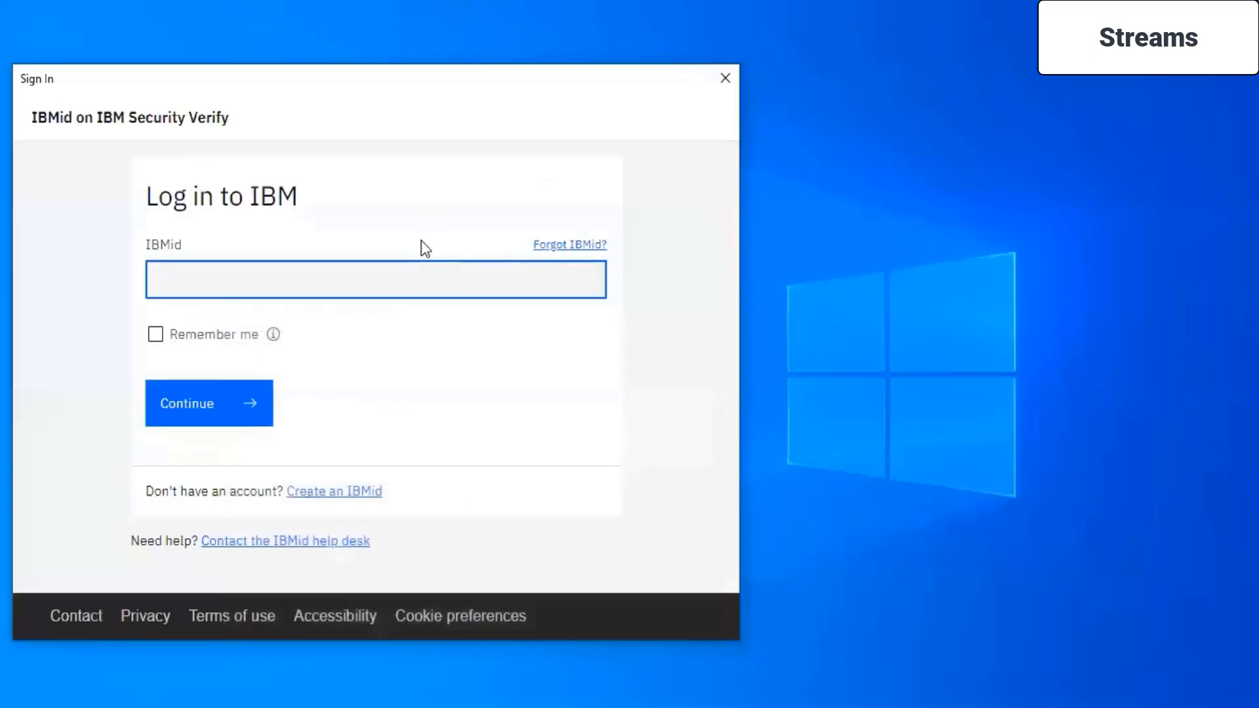
key(ctrl+v)
text([blurred])
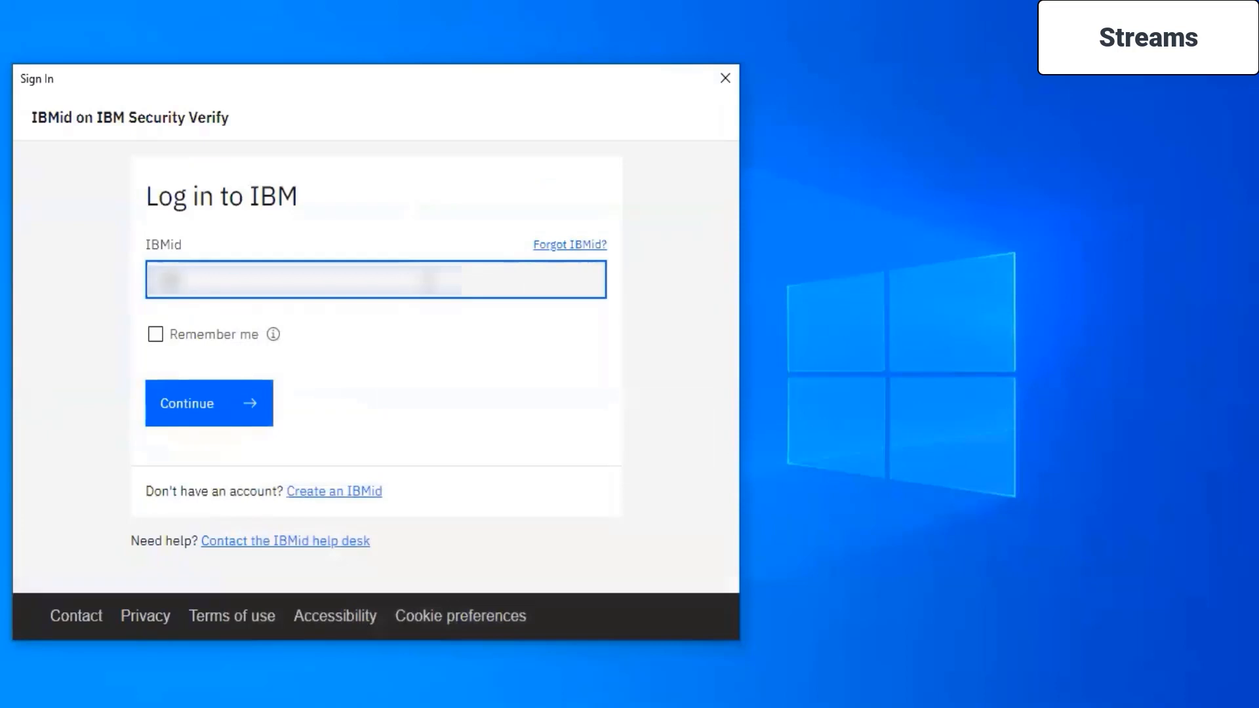
text([blurred])
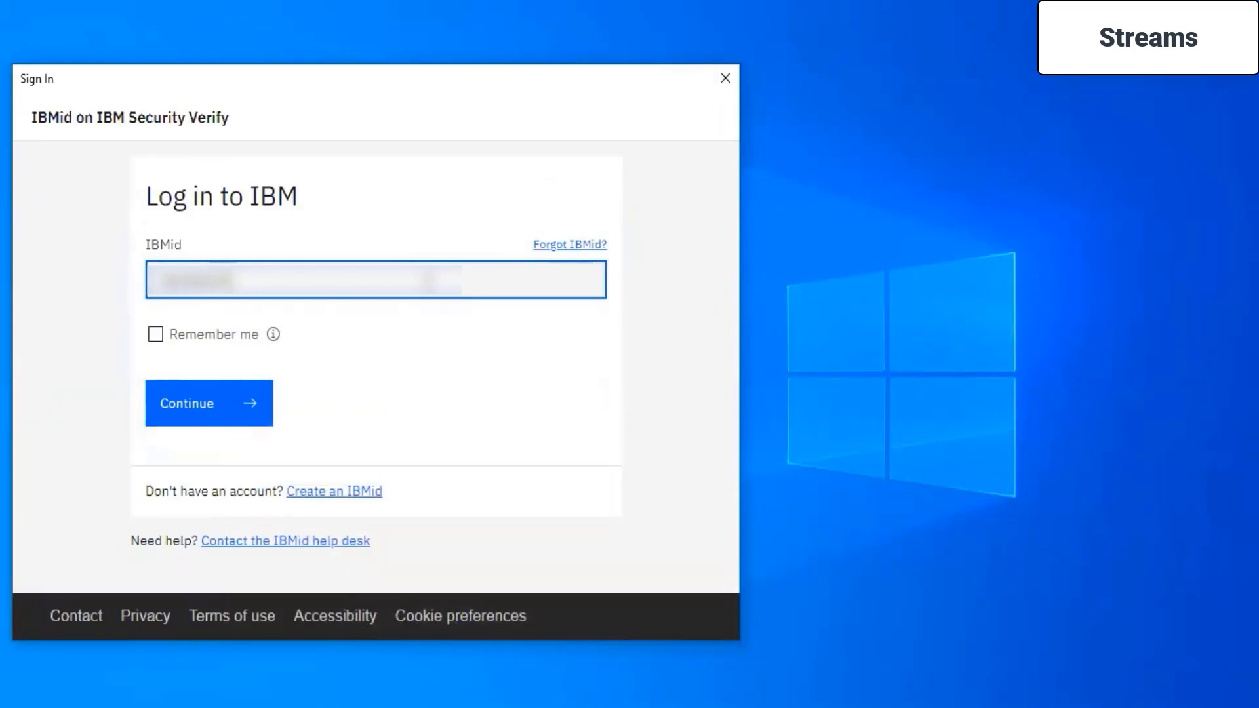
key(Return)
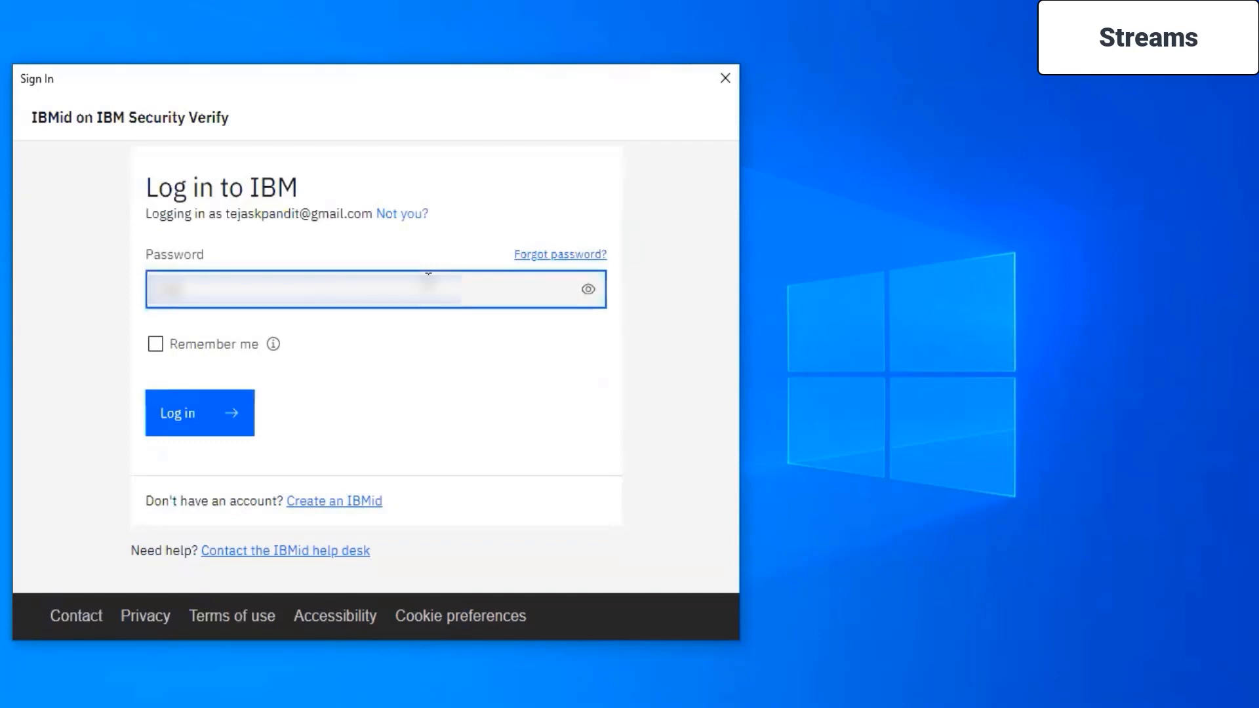
click(198, 403)
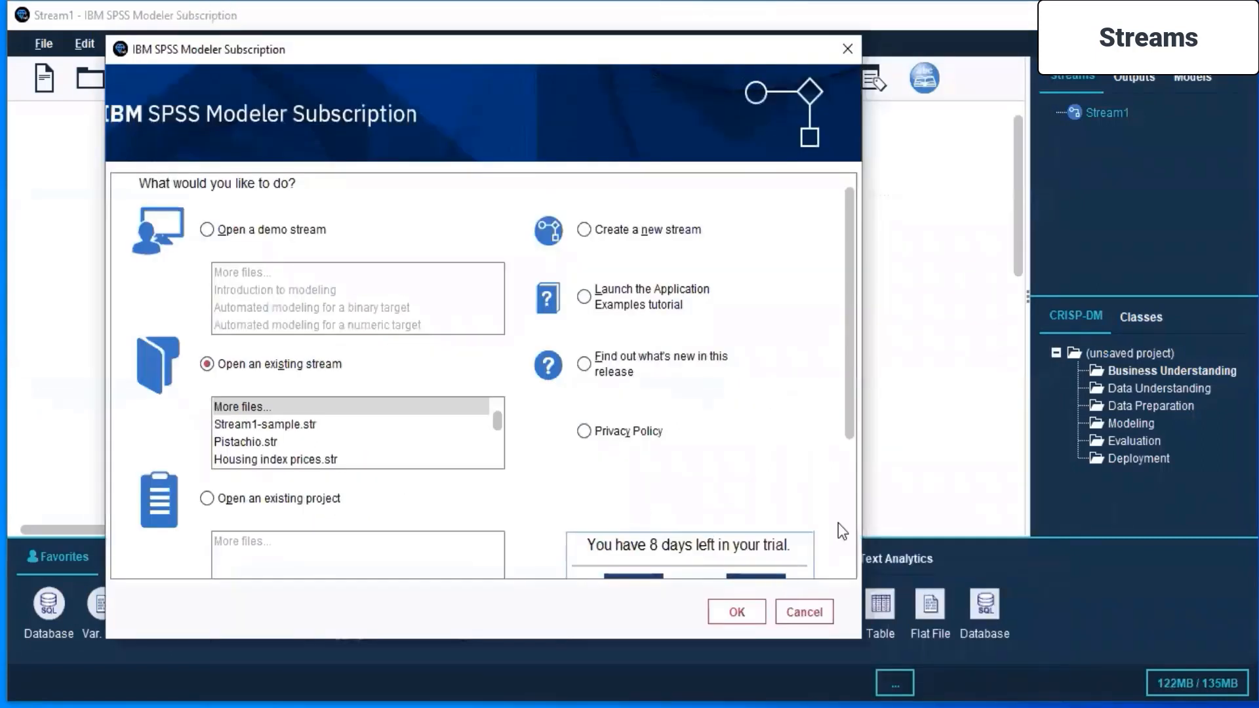
- Dismiss the startup dialog and check the "Creating and Building streams" topic in the SPSS Modeller.pdf syllabus before returning to the empty stream
scroll(813, 435, down, 1)
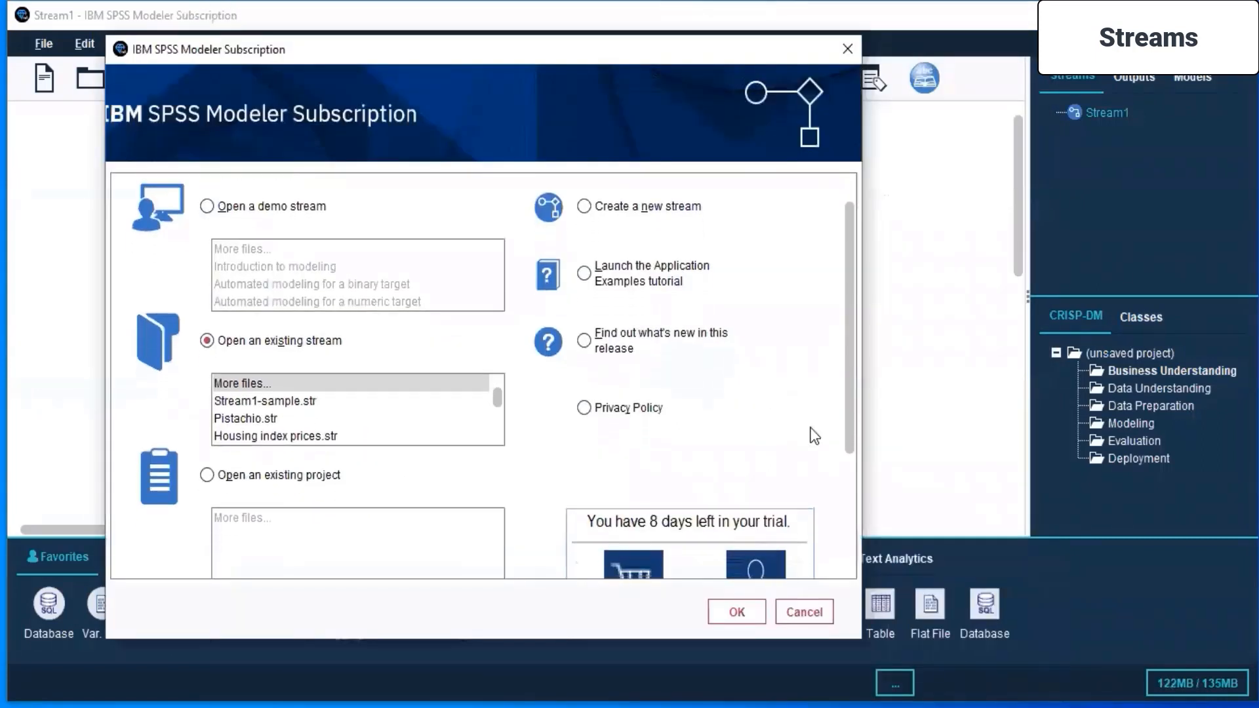
click(788, 613)
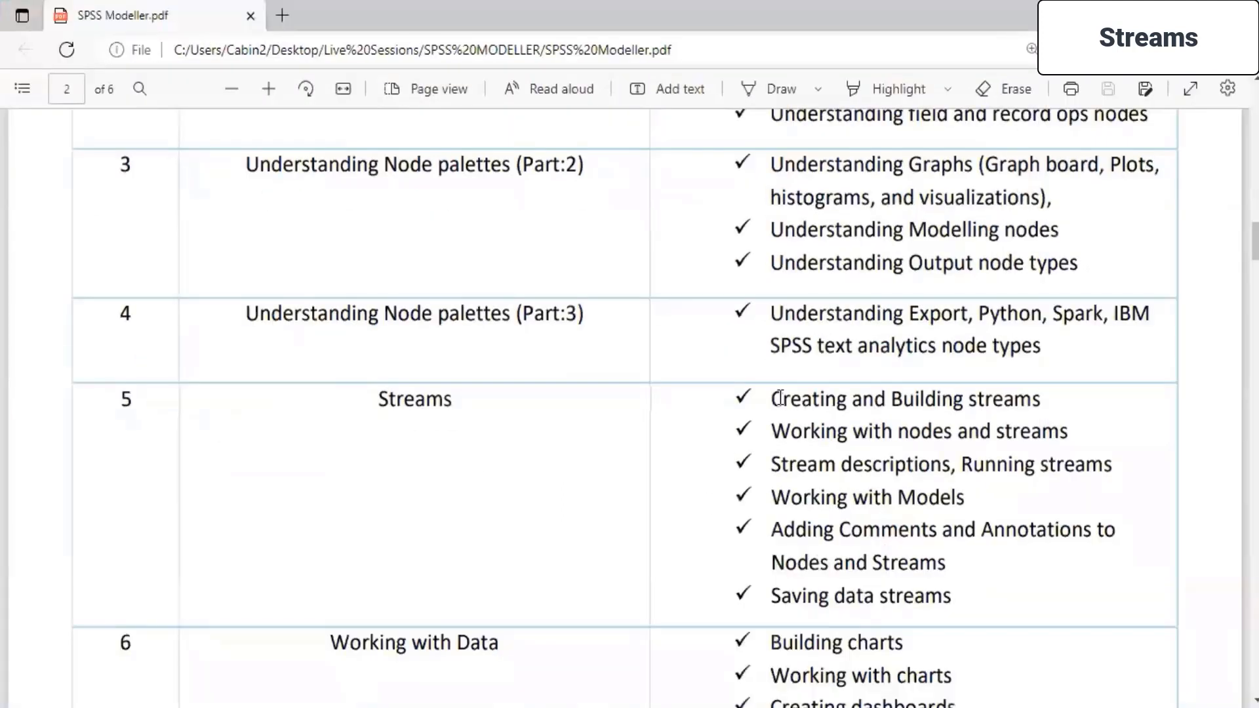
drag(771, 400, 1046, 407)
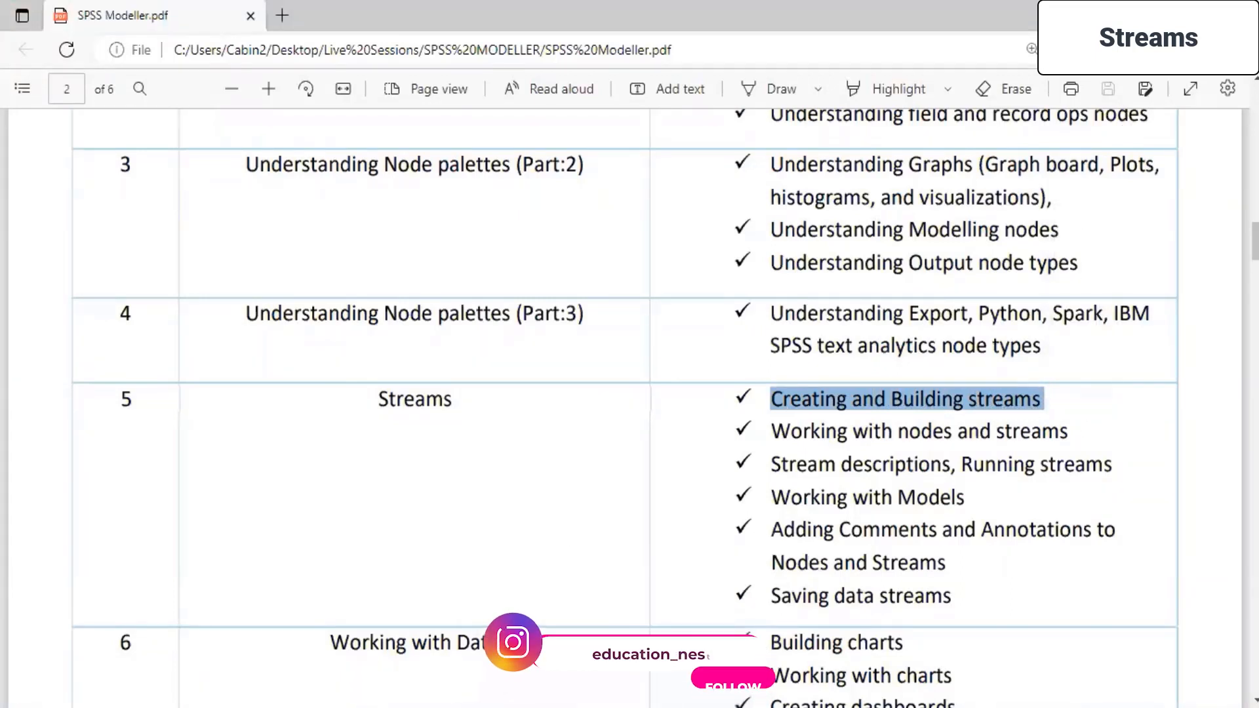
click(655, 705)
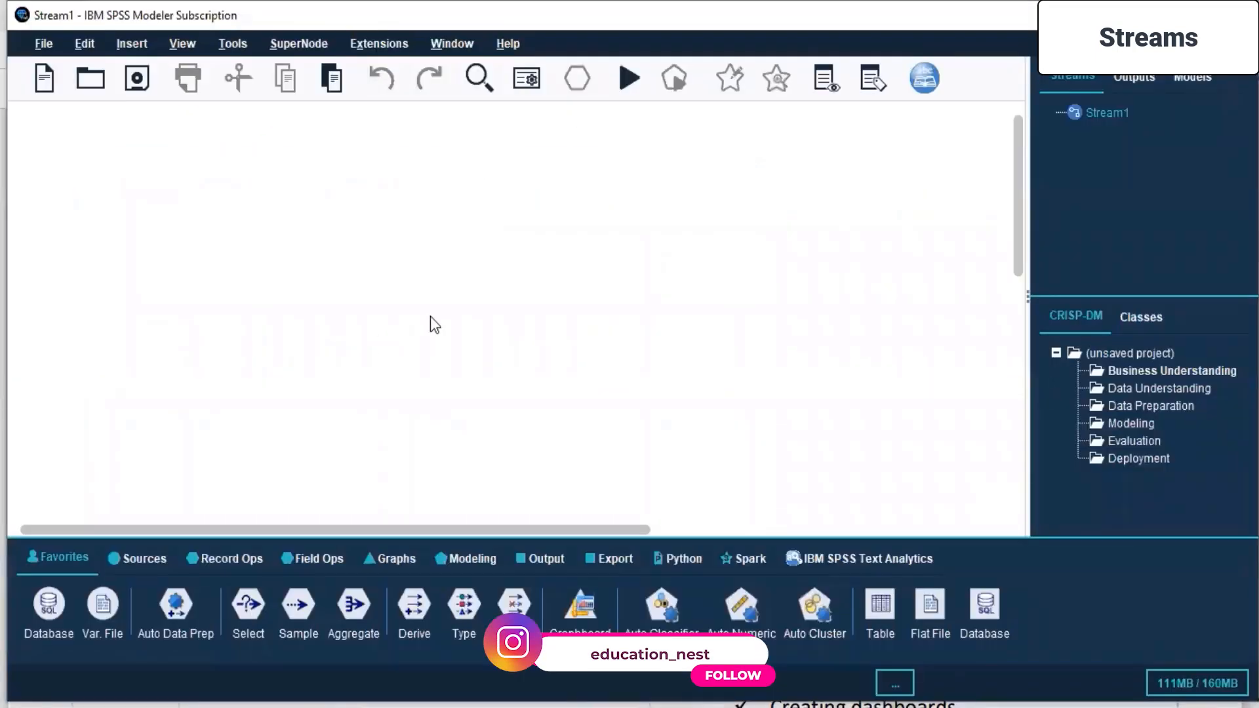
- Add a JSON source node near the upper-left corner of the empty Stream1 canvas
click(158, 560)
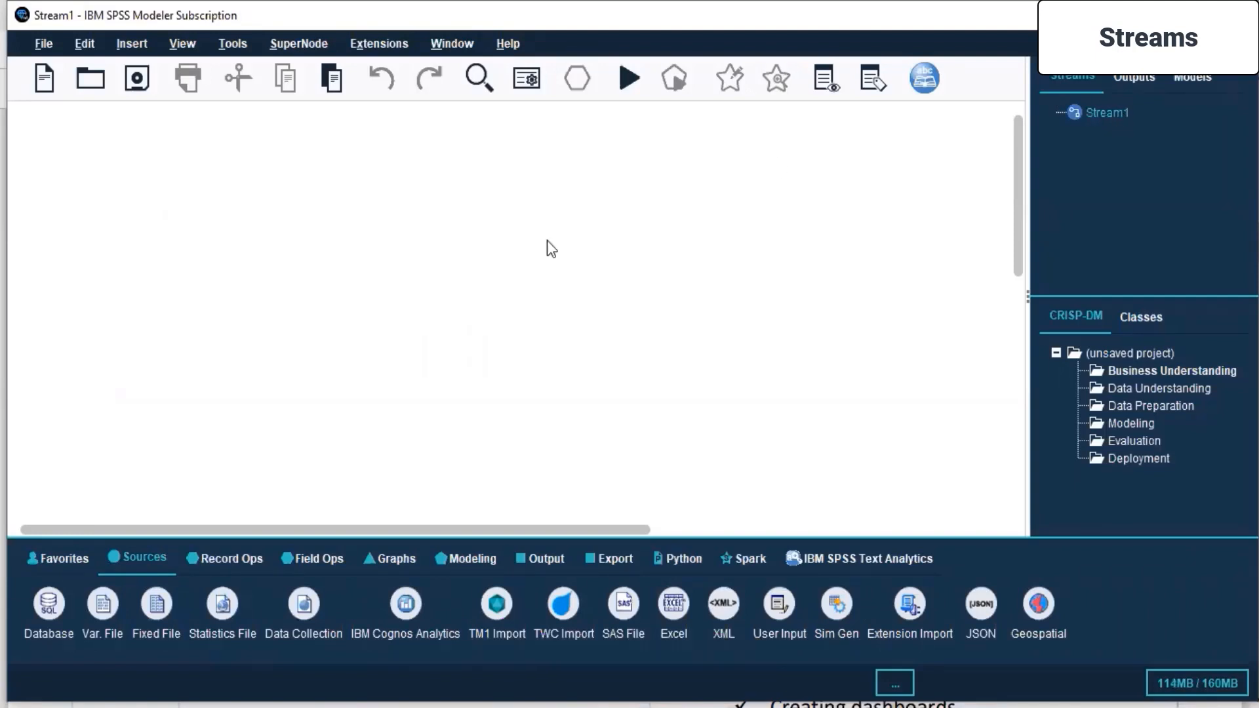
click(134, 558)
double_click(981, 607)
drag(99, 218, 122, 217)
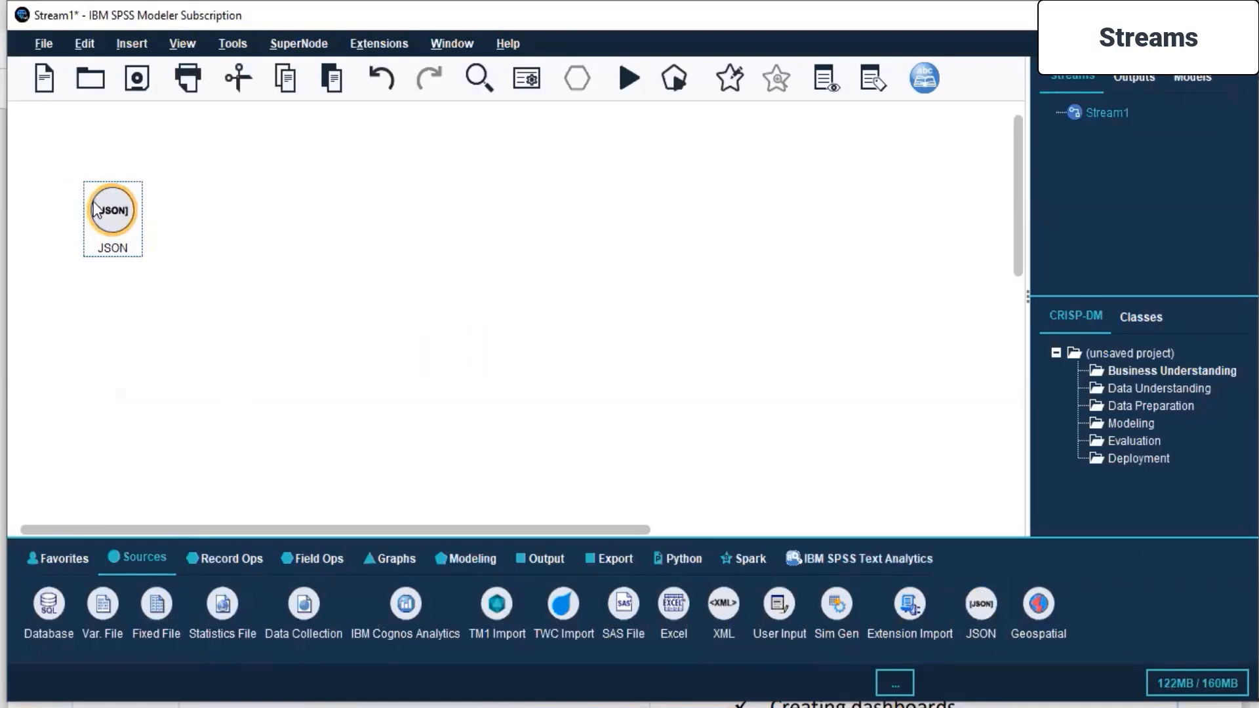
- Open the JSON node for editing and browse to the Live Sessions folder for its data source
right_click(114, 211)
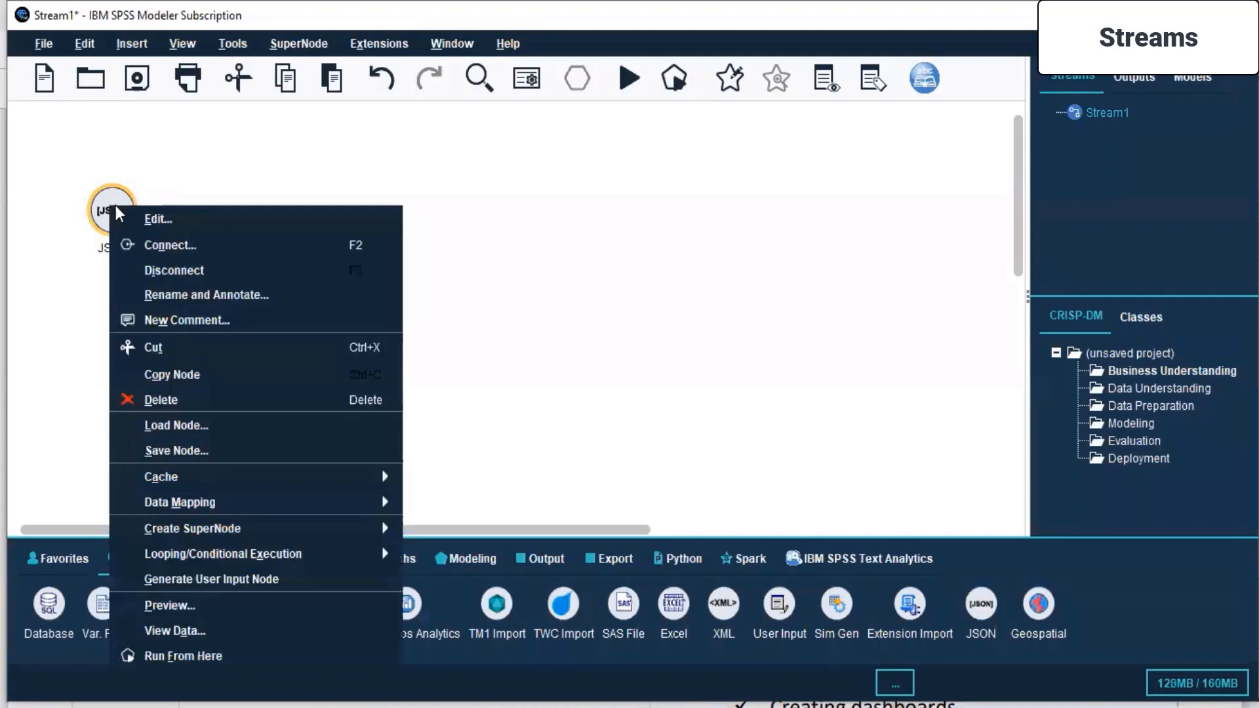
click(180, 219)
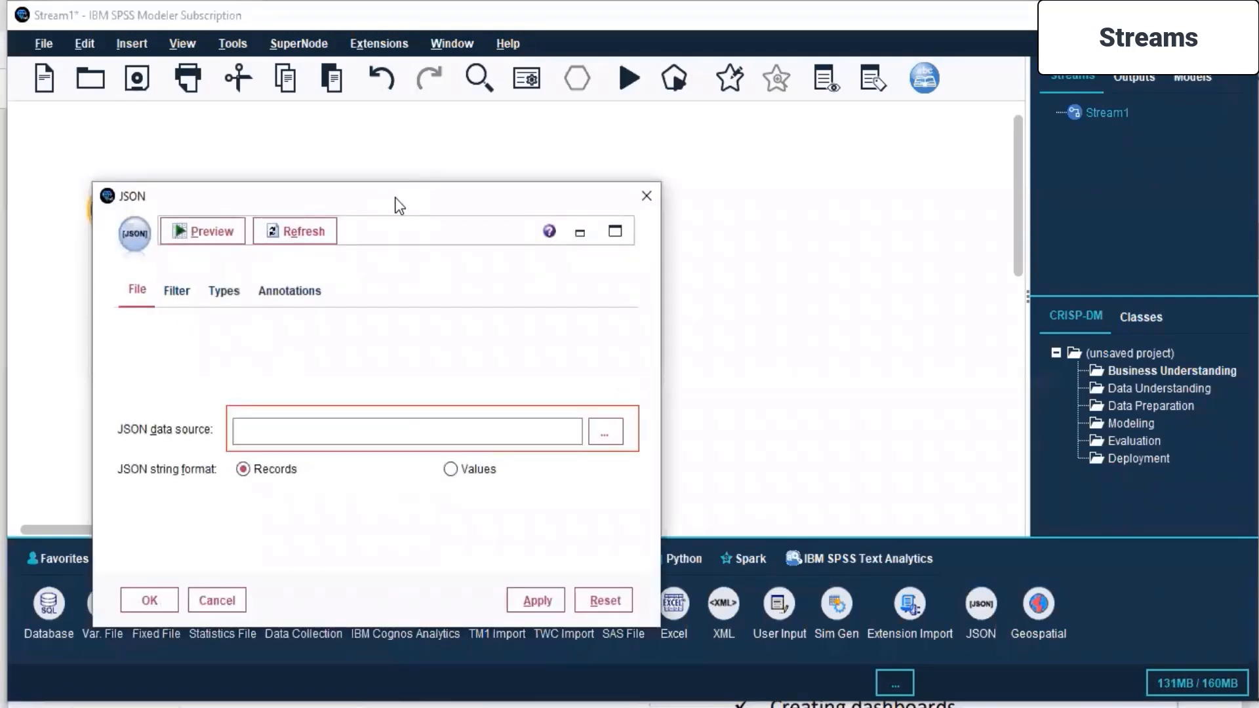
drag(399, 206, 556, 118)
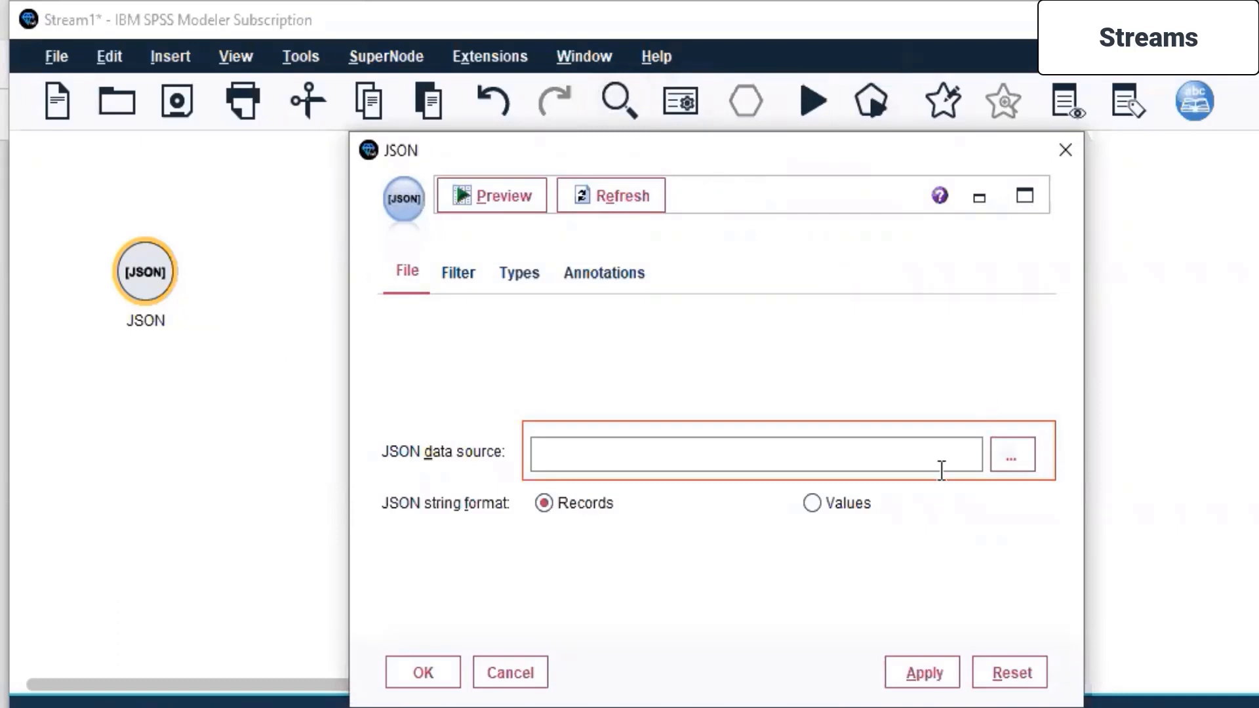
click(1012, 455)
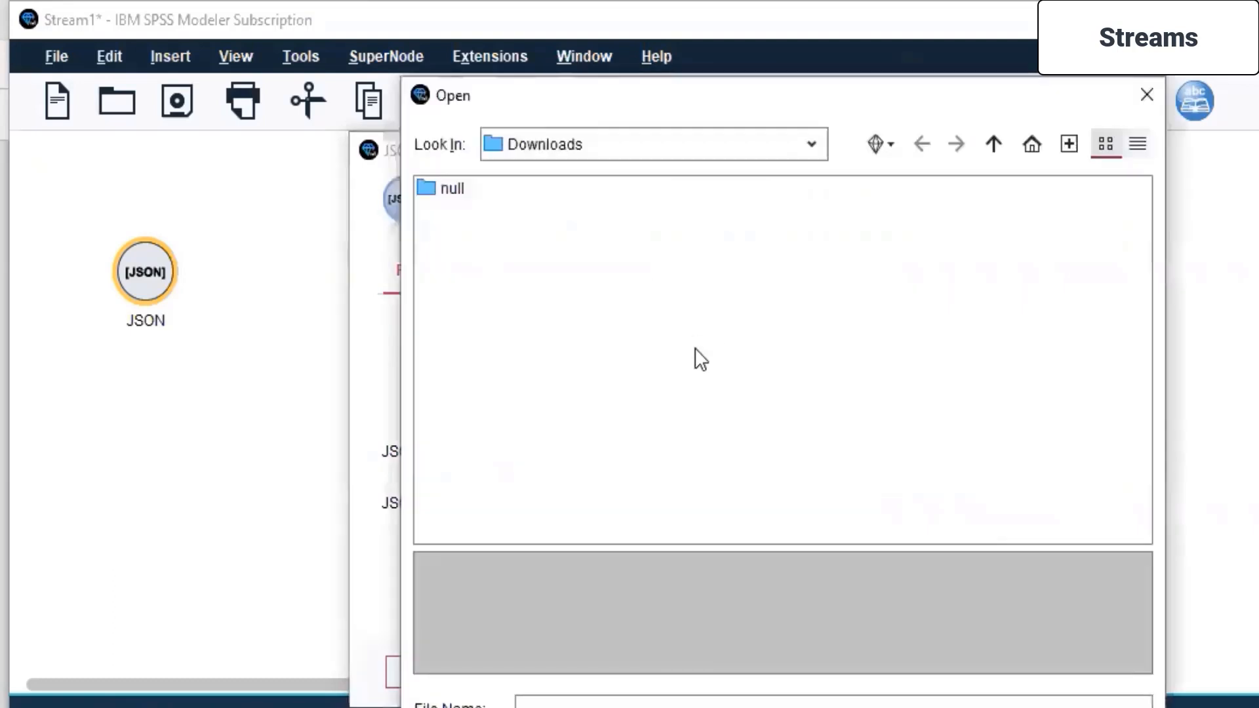
click(812, 156)
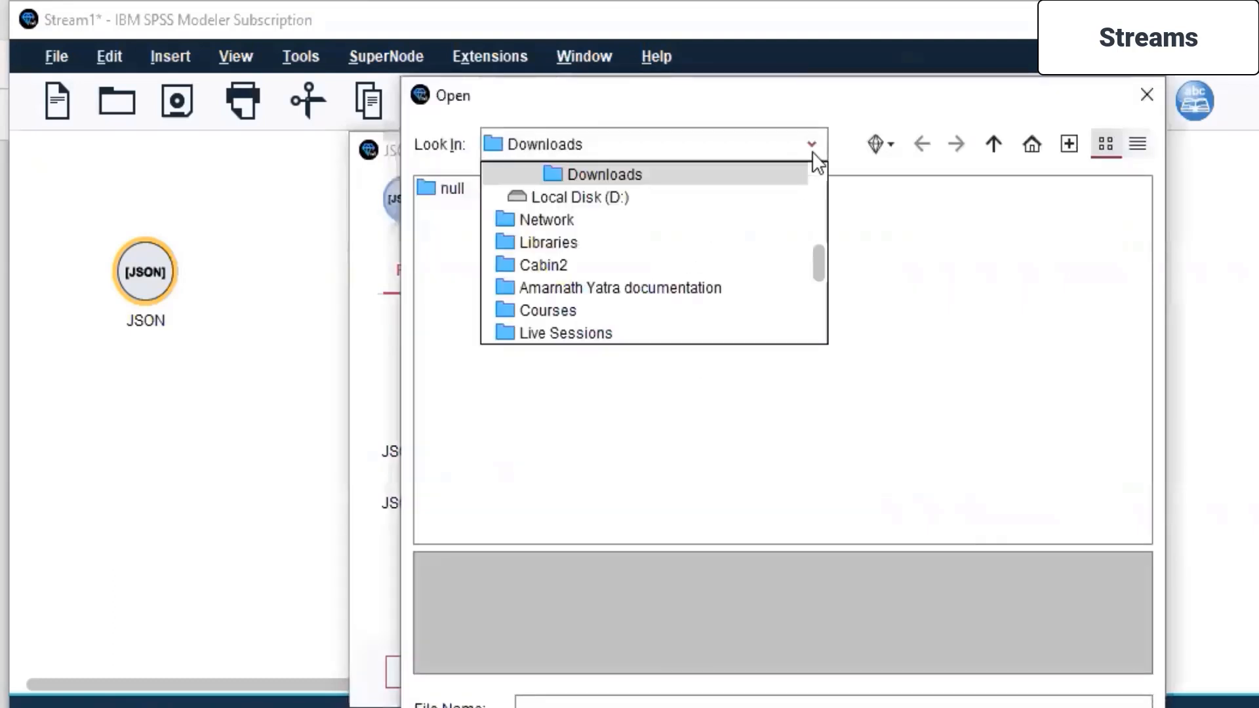
click(544, 332)
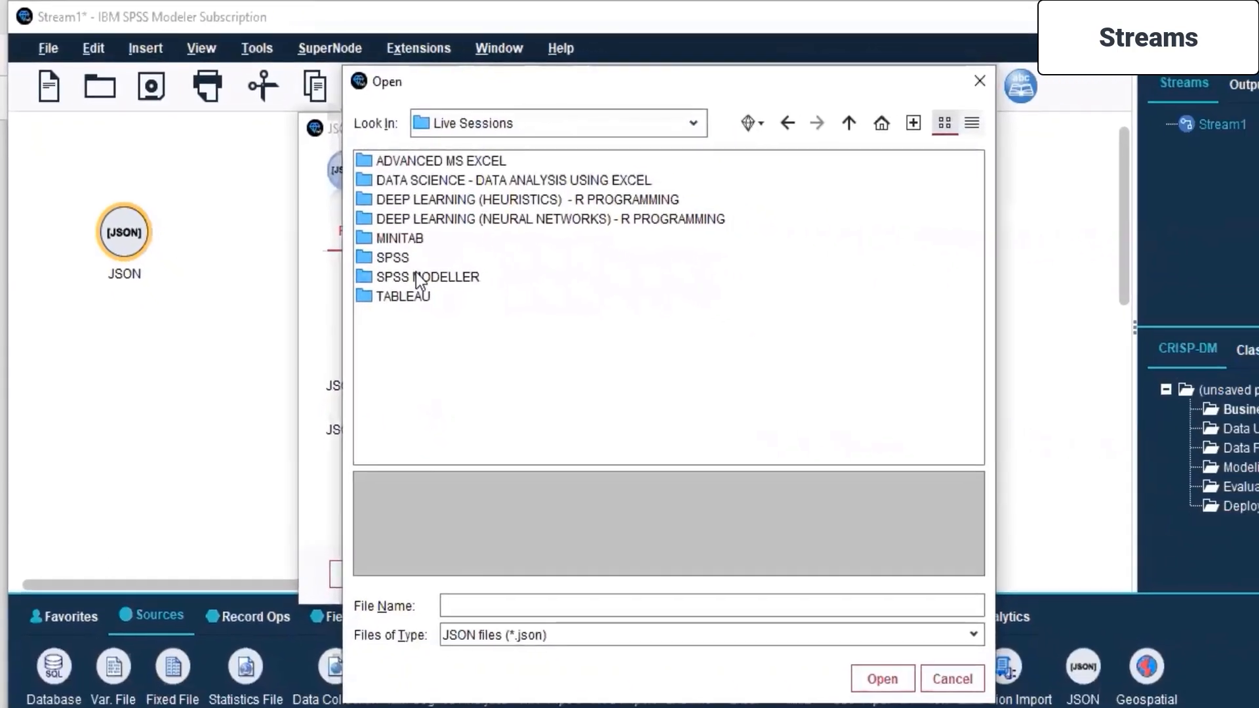
- Set the JSON data source to unece.json from the Day 5 folder inside SPSS MODELLER
double_click(414, 276)
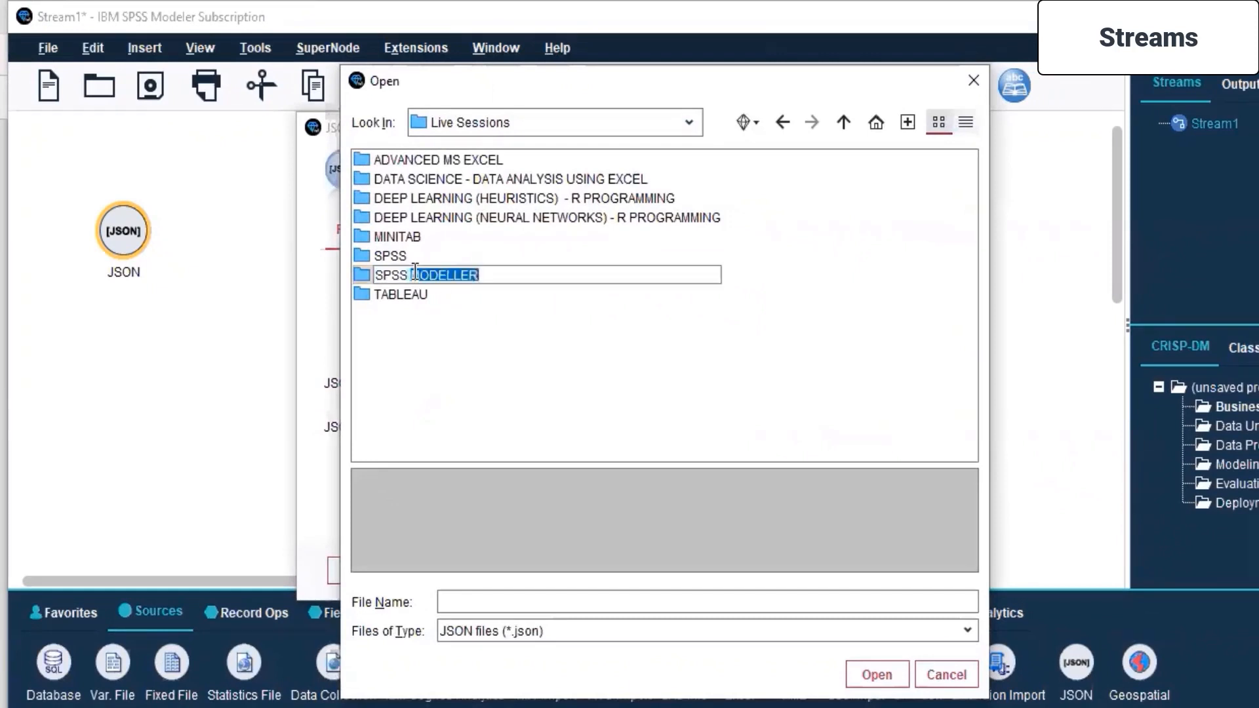
click(459, 383)
click(377, 276)
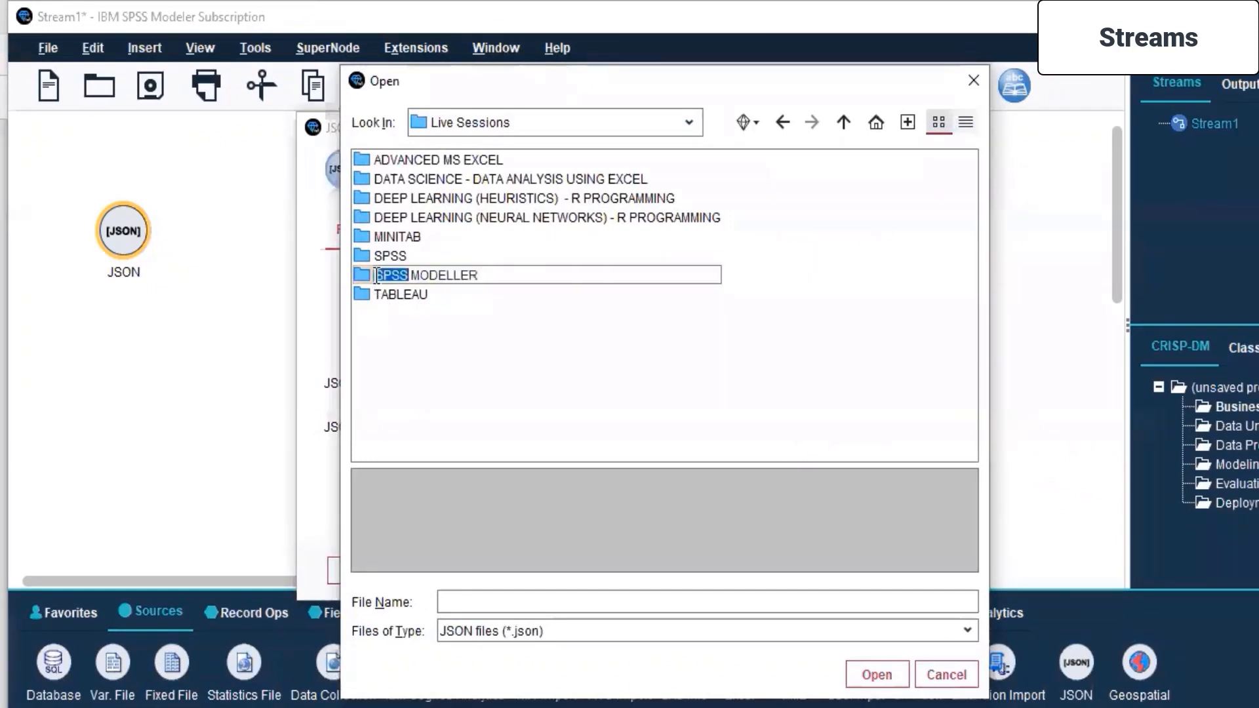
double_click(364, 274)
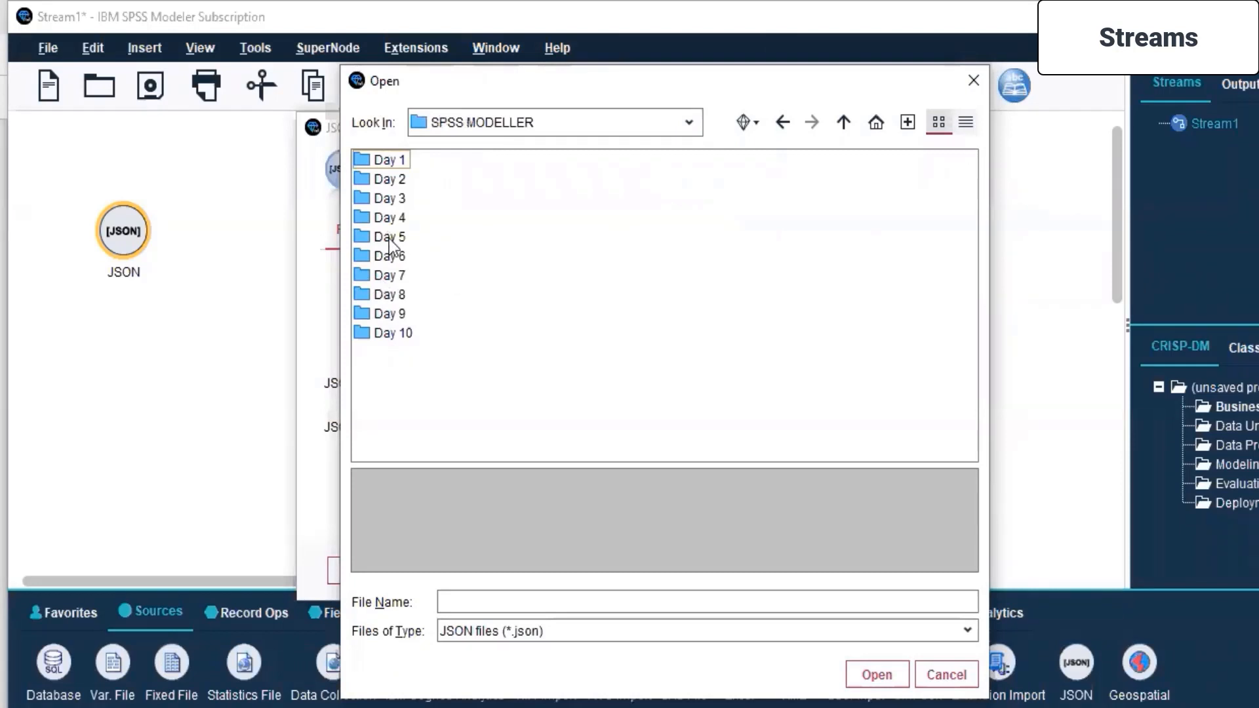
double_click(368, 239)
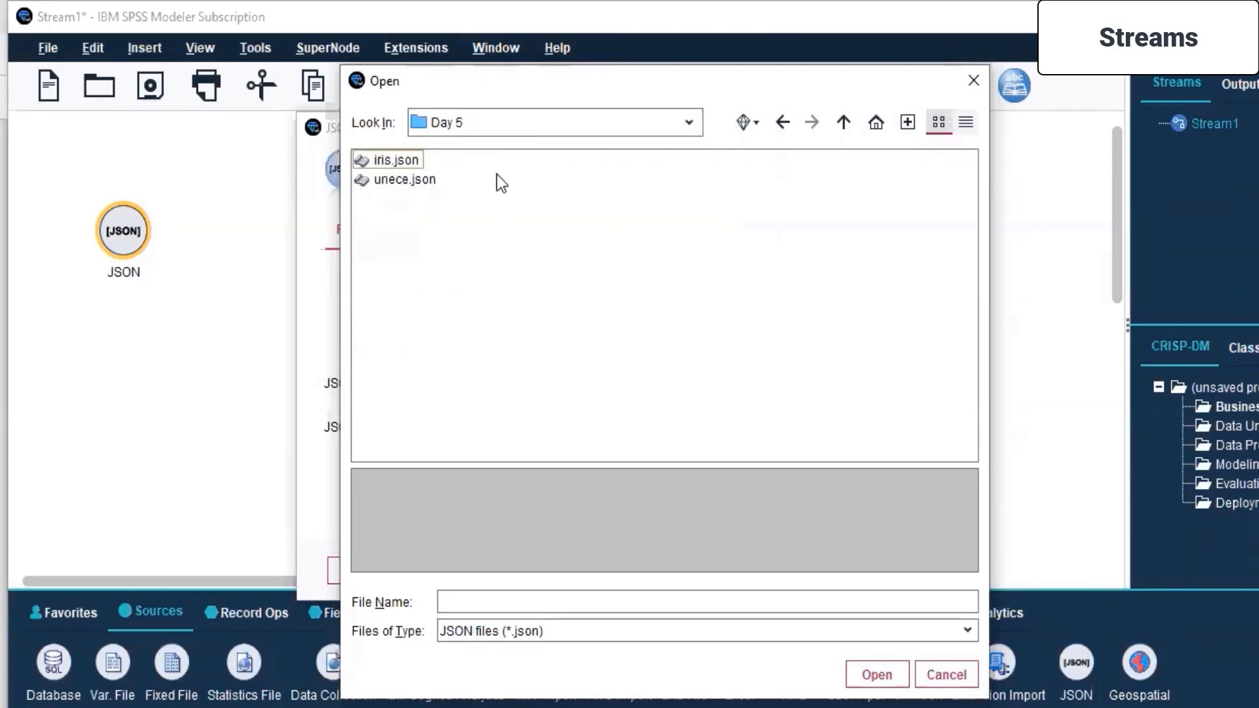
key(alt+Tab)
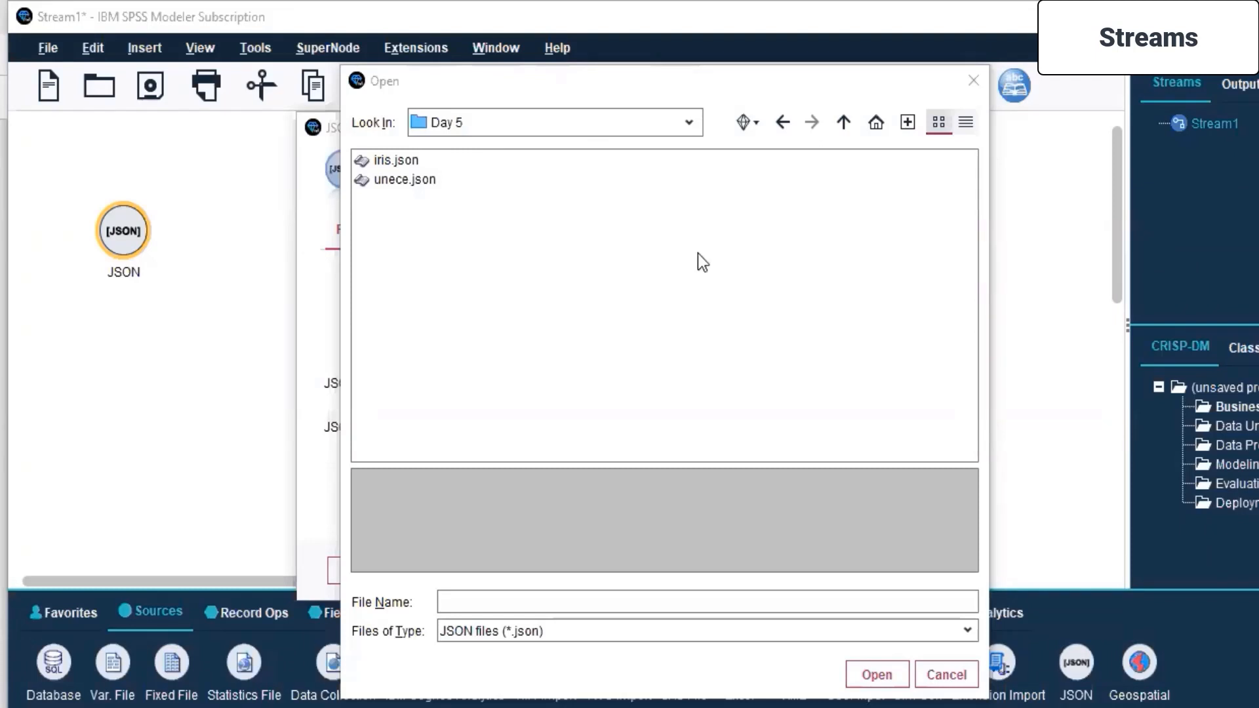
click(385, 179)
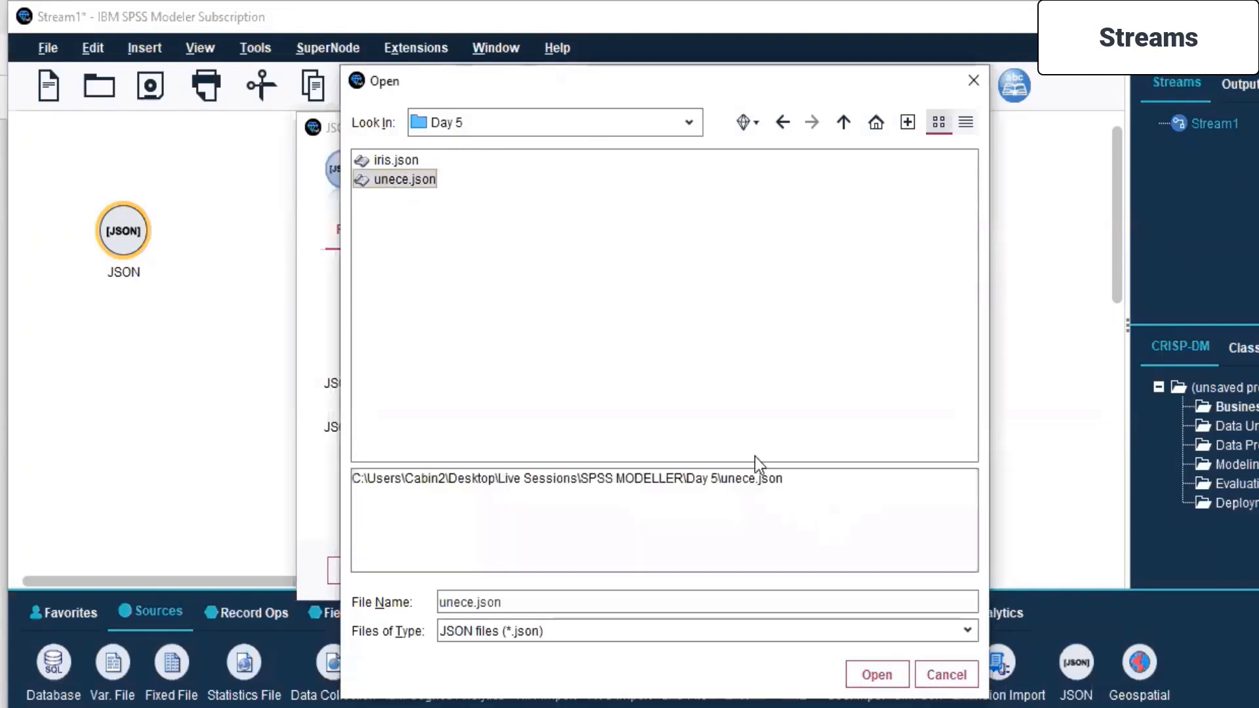
click(876, 675)
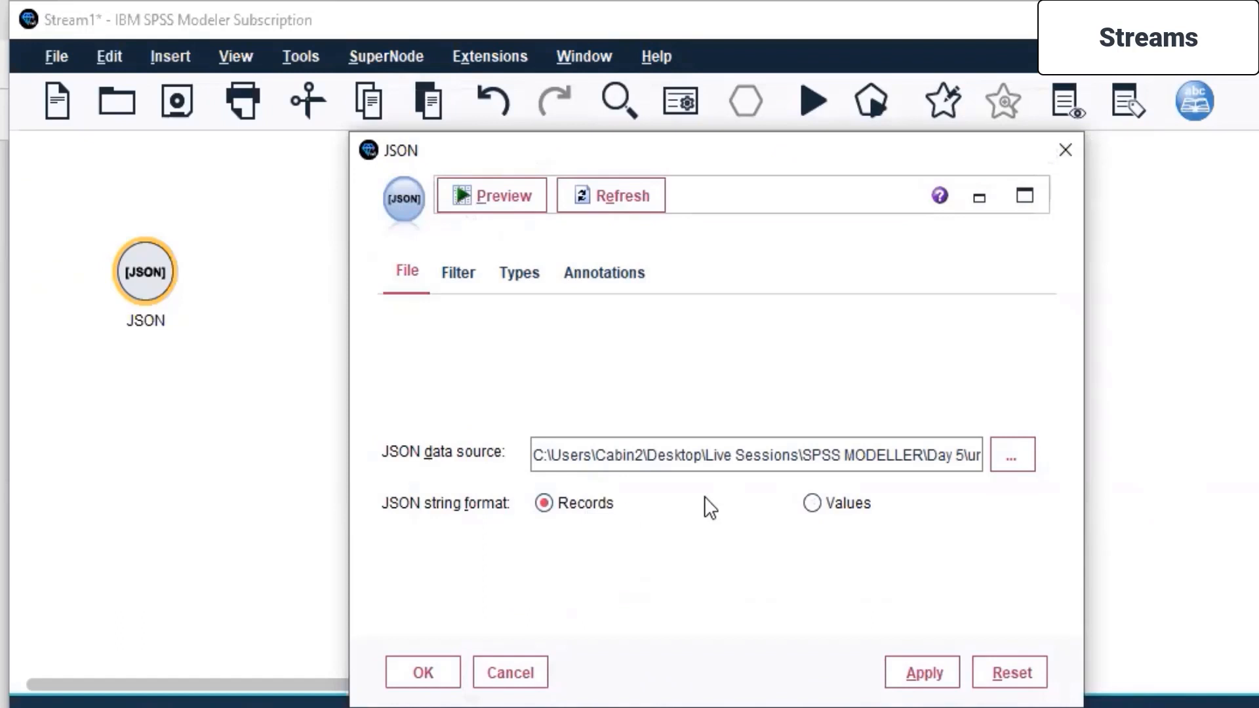
- Review the JSON string format options, leaving Records selected, and examine the full list of fields in the node's filter settings
click(813, 504)
click(544, 503)
click(520, 271)
click(462, 274)
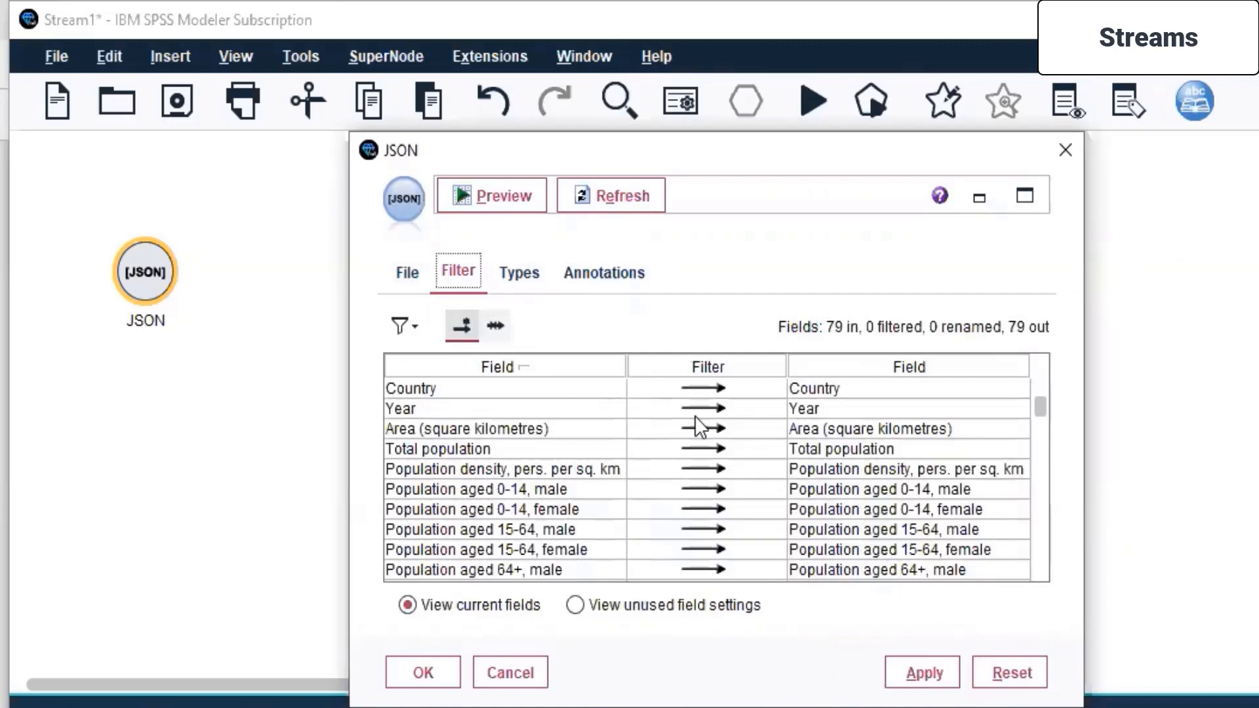
scroll(695, 415, down, 15)
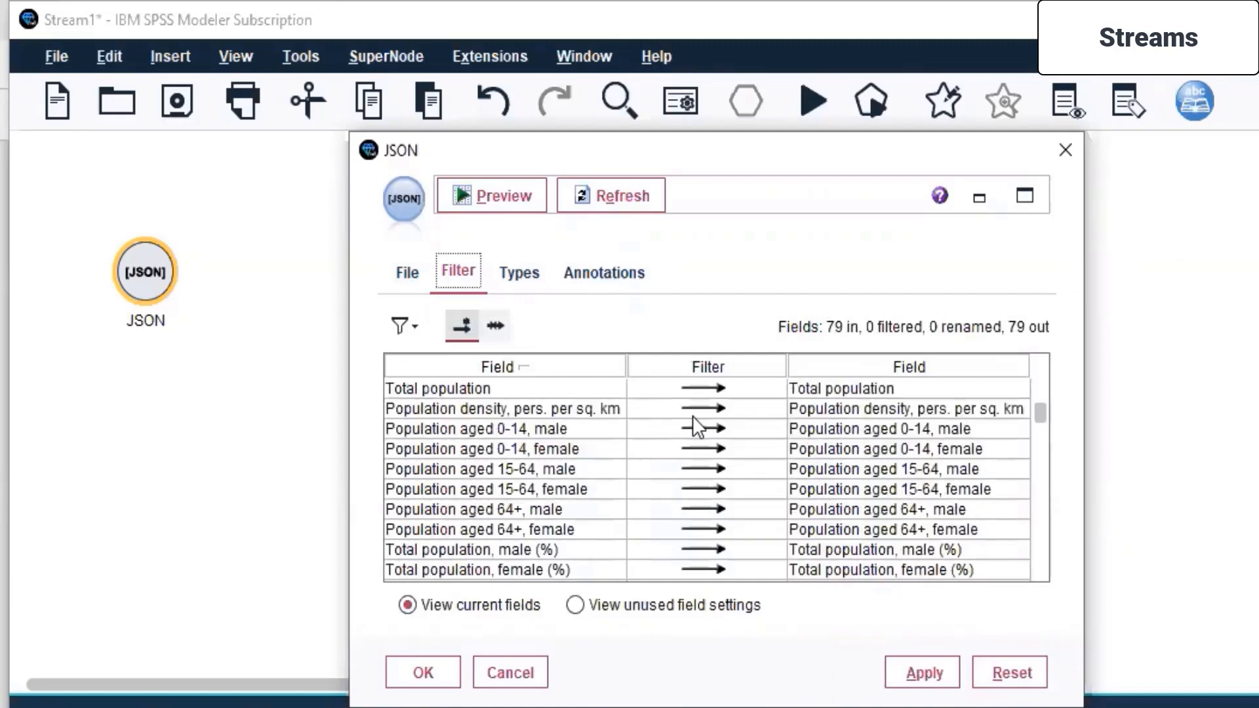
scroll(693, 416, down, 4)
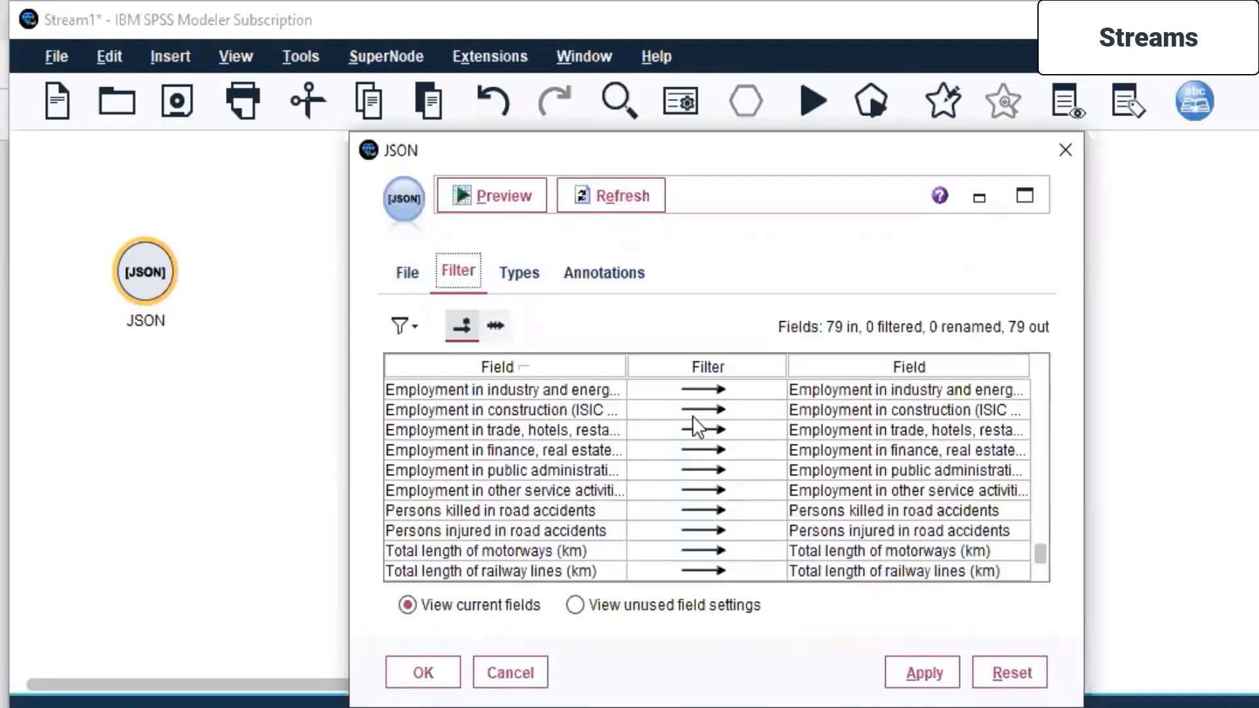
scroll(692, 415, up, 20)
scroll(693, 416, up, 2)
scroll(692, 415, down, 1)
scroll(693, 416, up, 1)
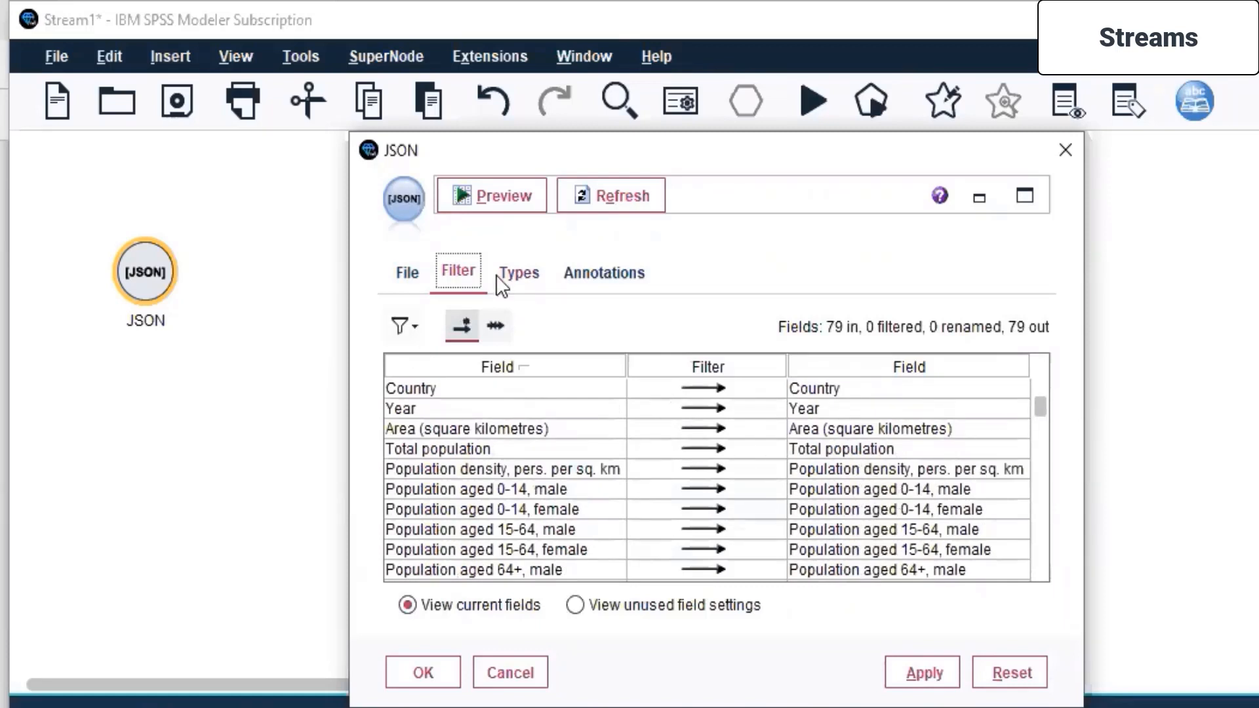
- Check the JSON node's field types and annotations, and apply its settings with unece.json as the source
click(515, 275)
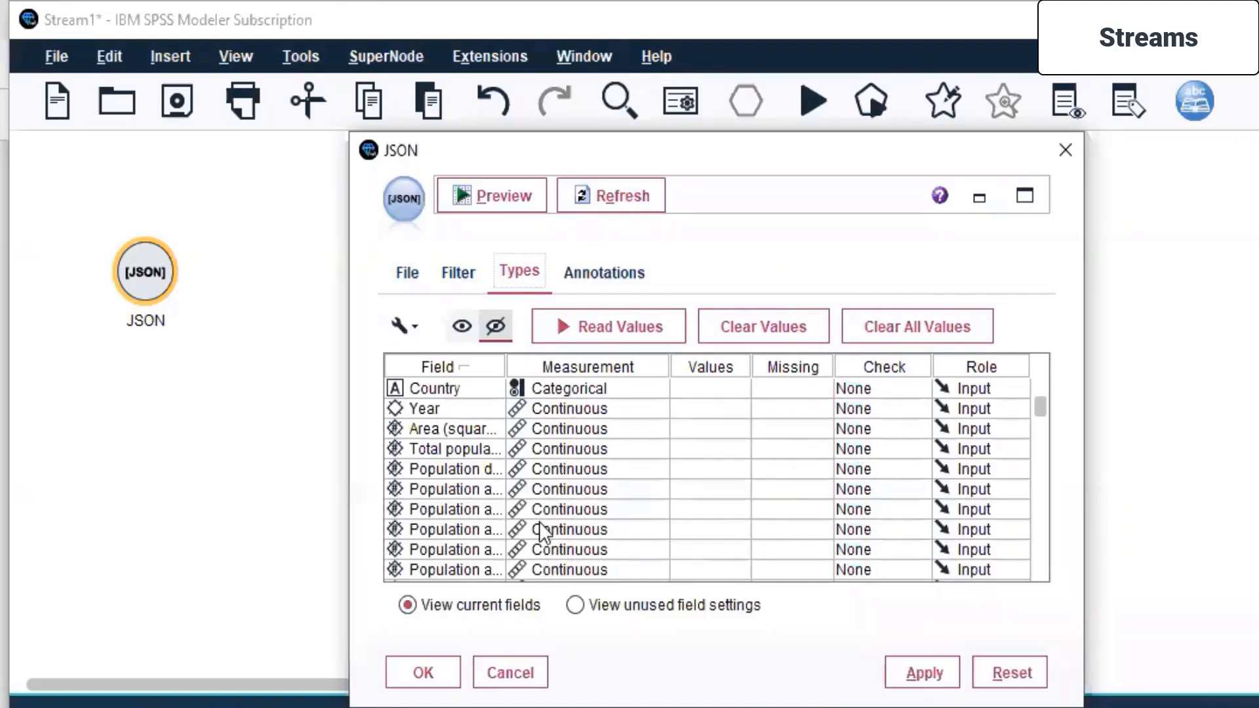
click(609, 275)
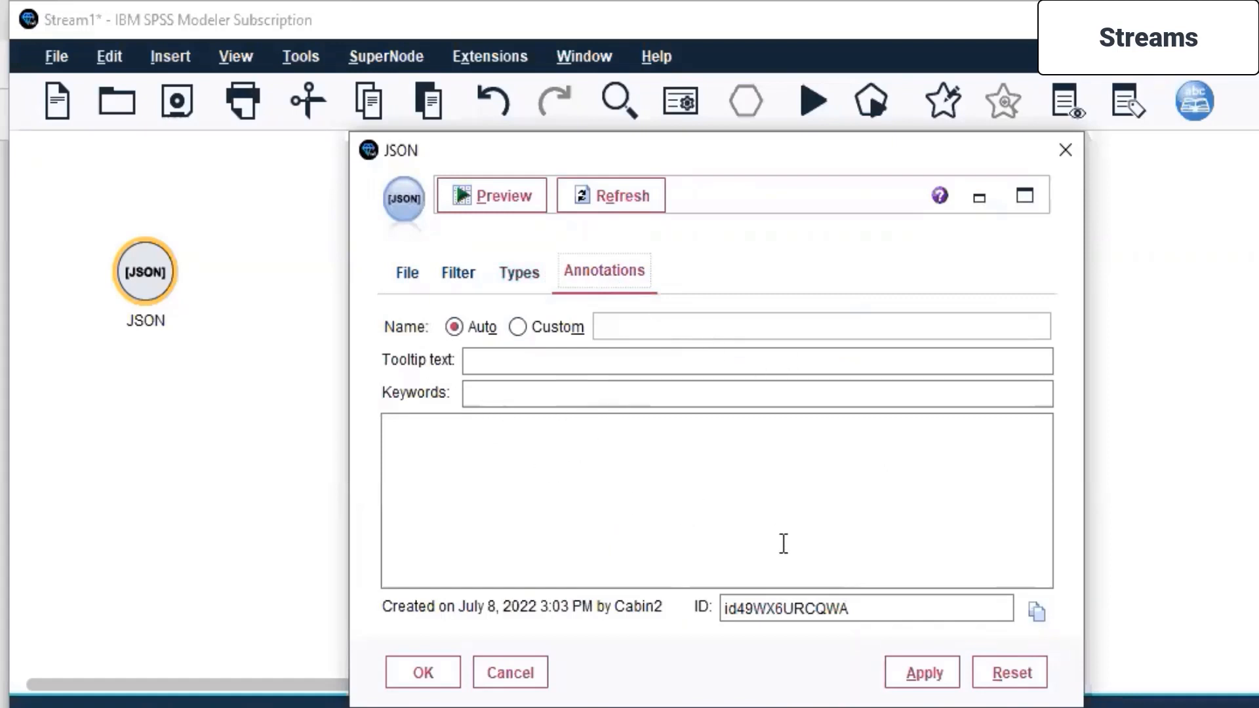
click(403, 279)
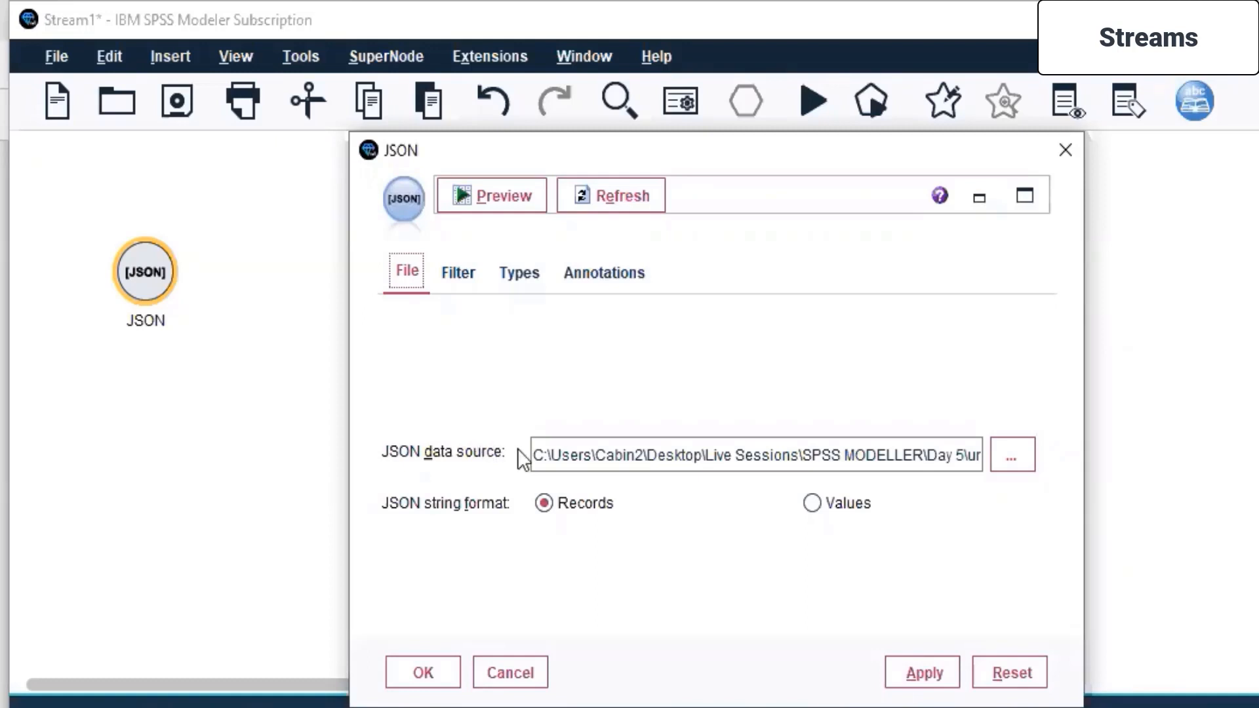
click(934, 667)
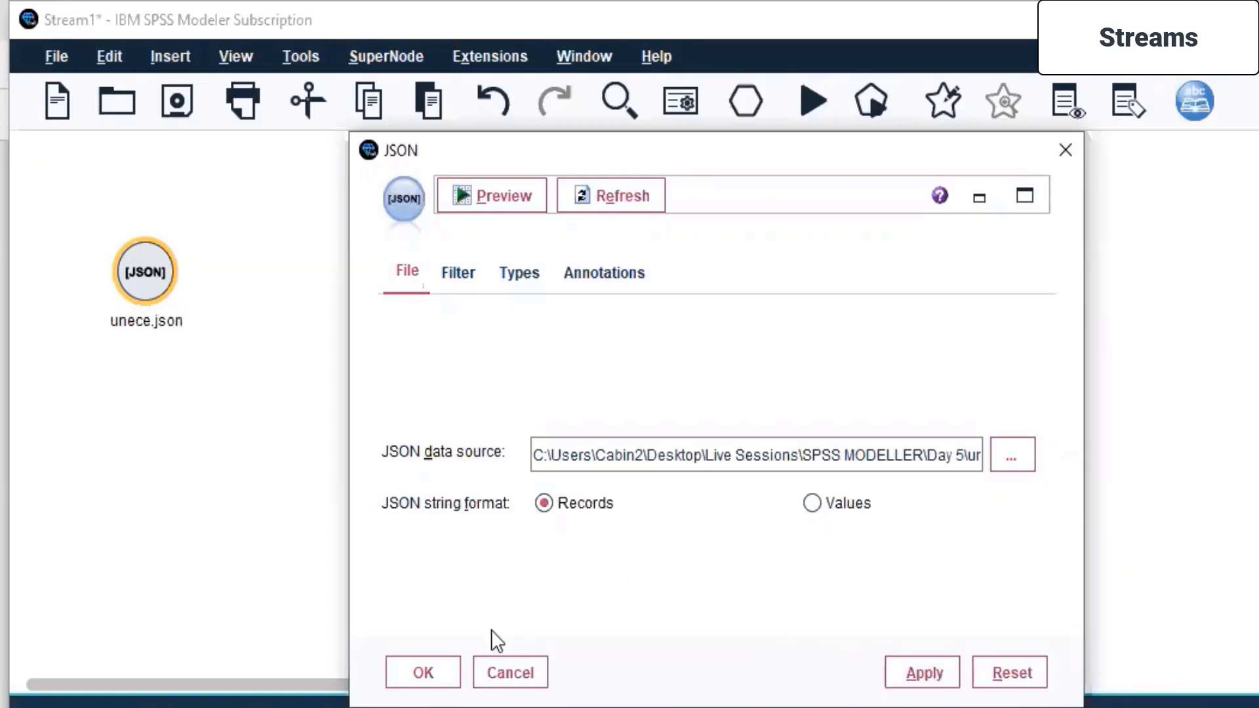
click(421, 671)
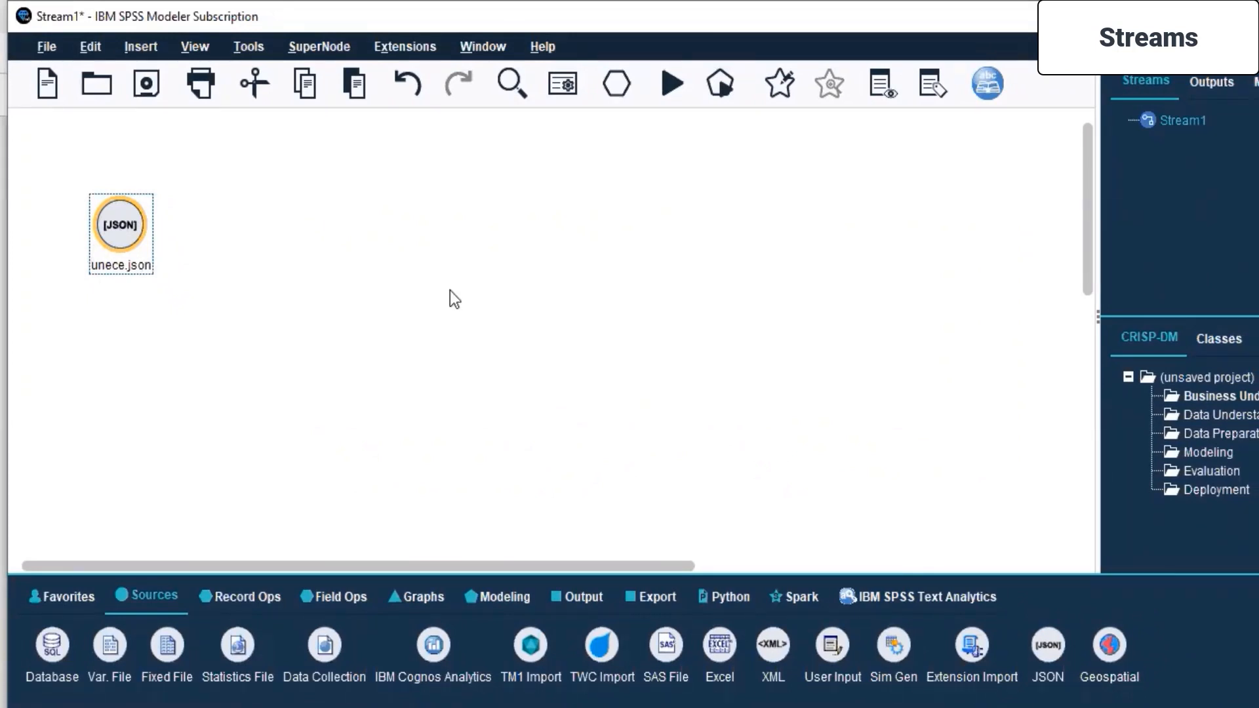
- Add a Statistics output node to the canvas, well to the right of the unece.json node
click(590, 334)
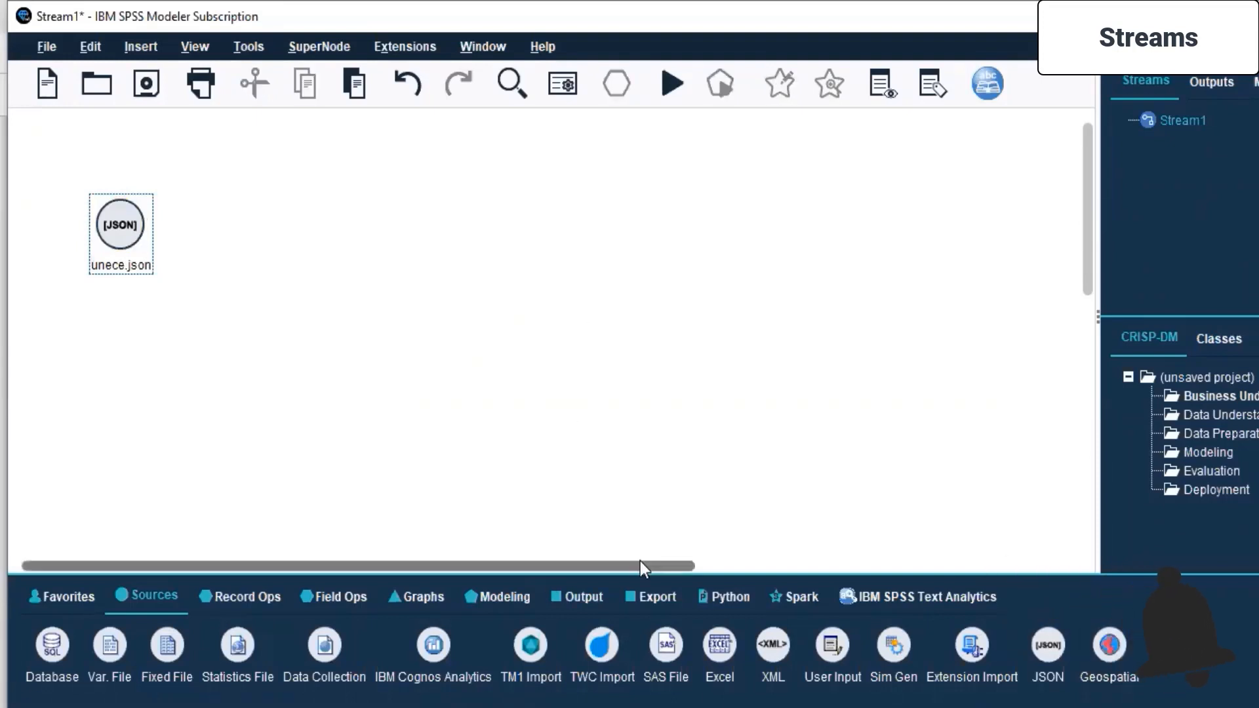
click(591, 596)
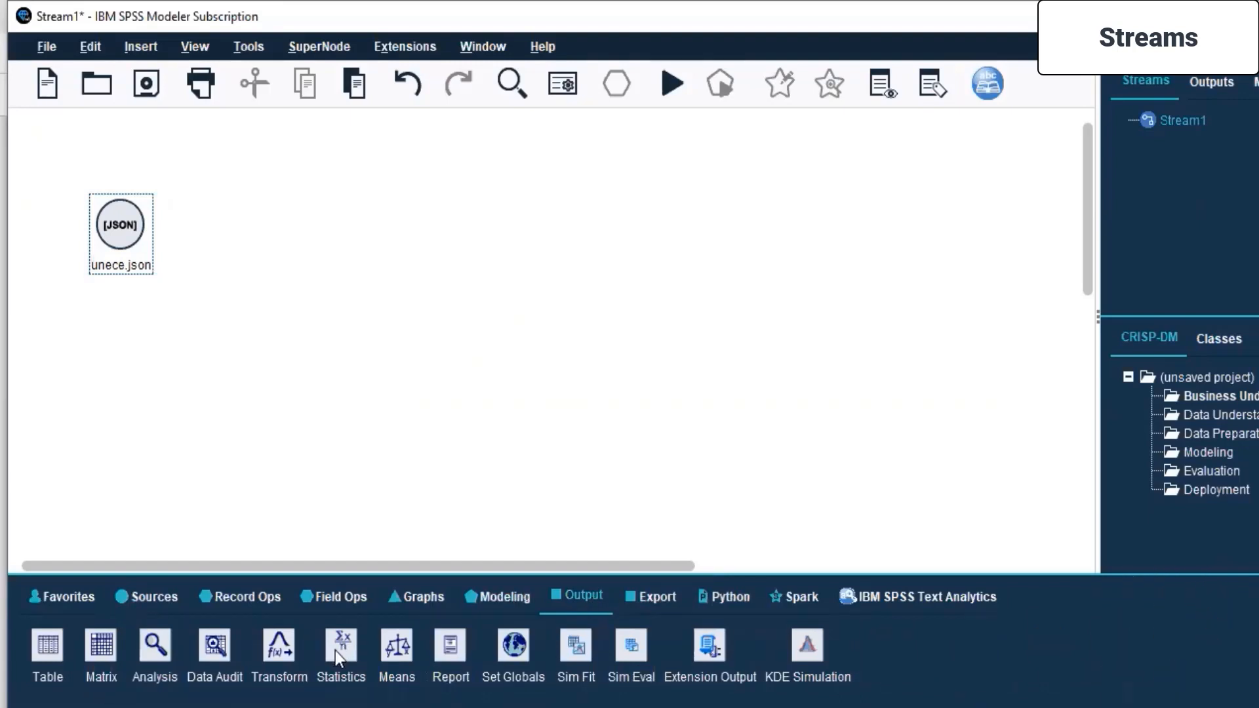
drag(332, 654, 717, 228)
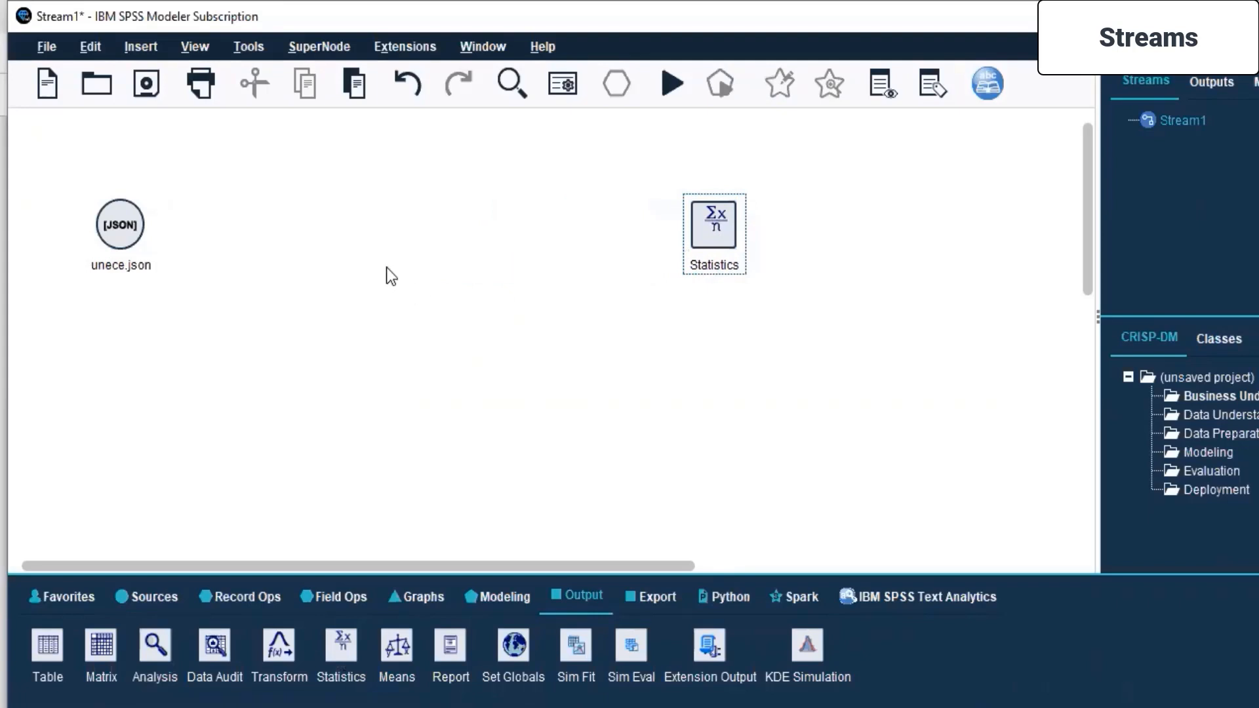
- Try to run the stream from the unconnected unece.json node and dismiss the stream messages
click(129, 233)
right_click(128, 233)
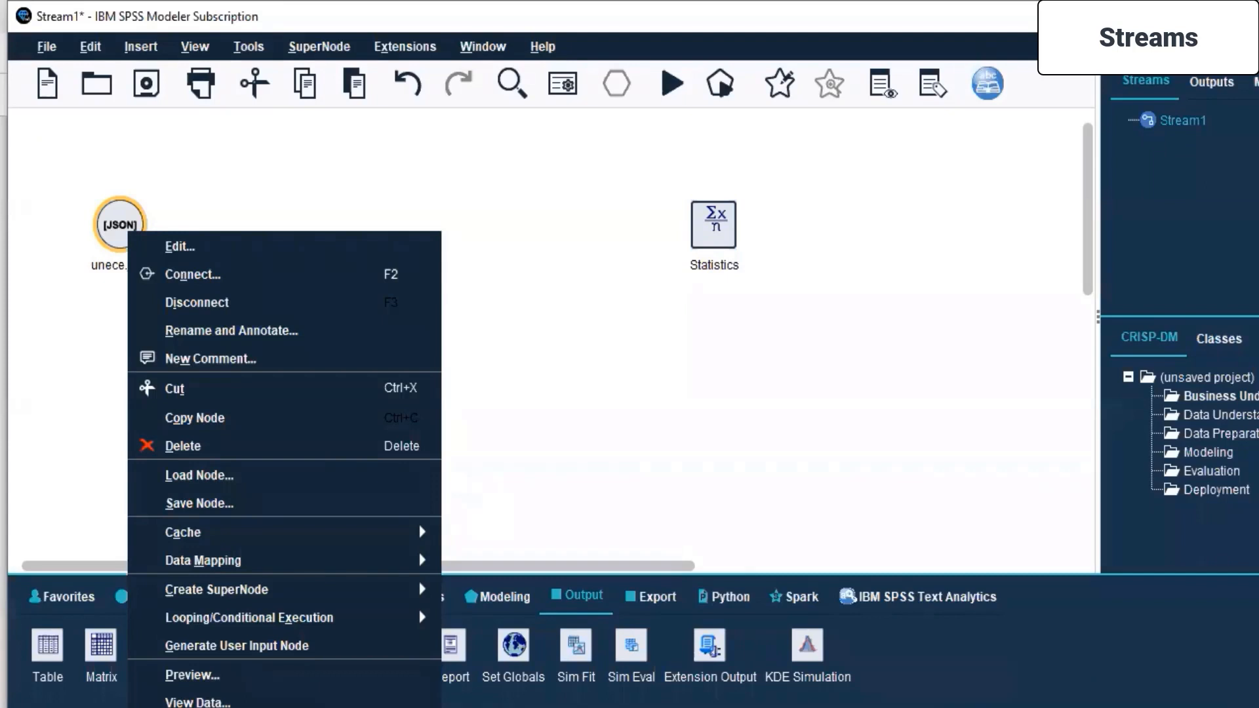
click(198, 707)
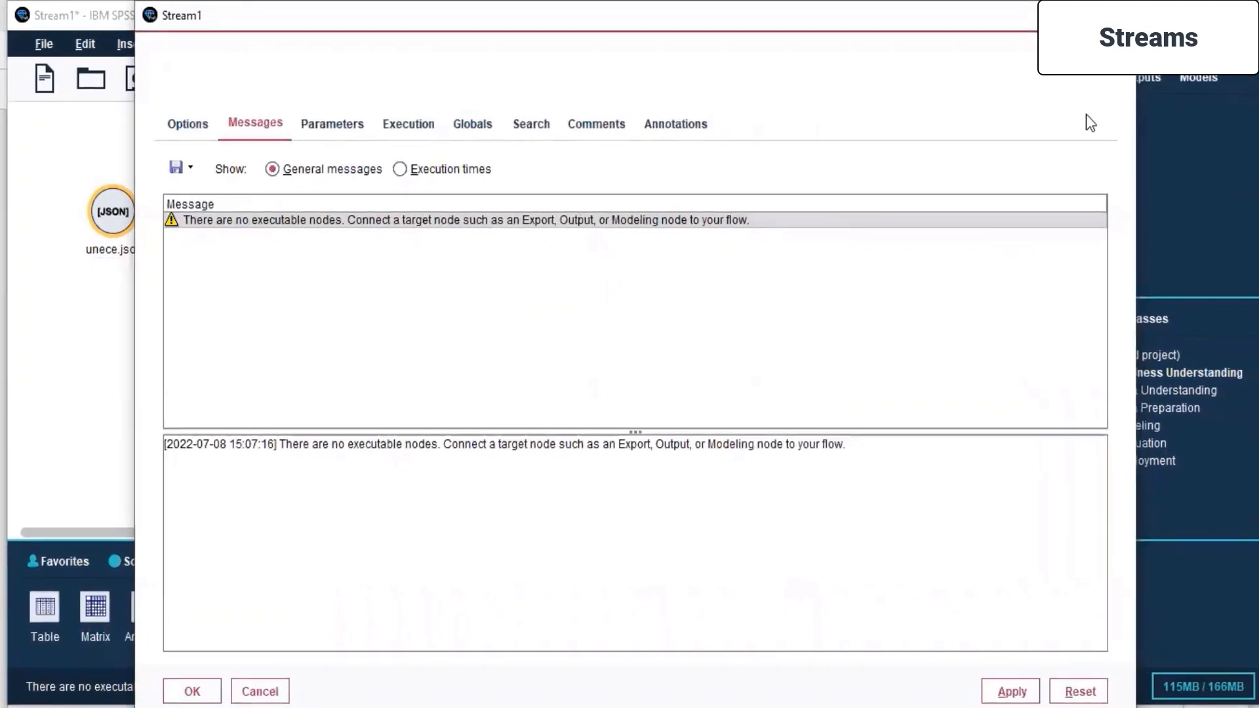
click(194, 691)
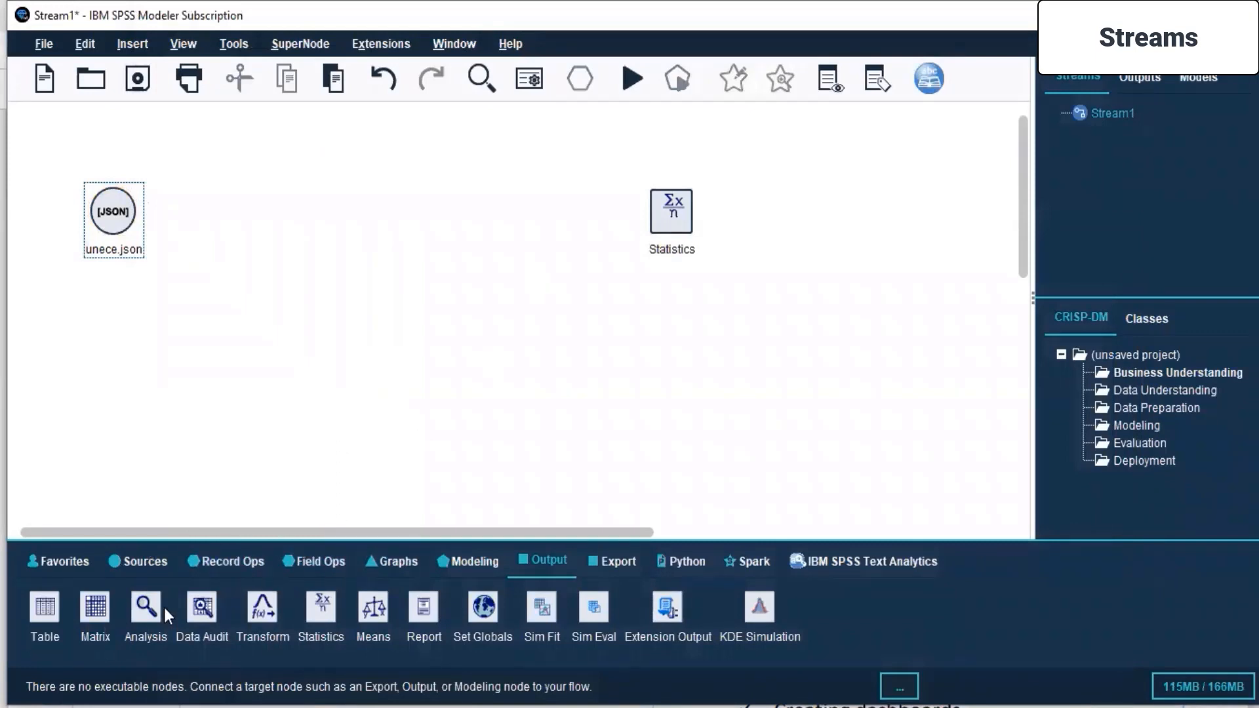
- Add a Sort record operation node between the unece.json and Statistics nodes, aligned just right of the source
click(224, 567)
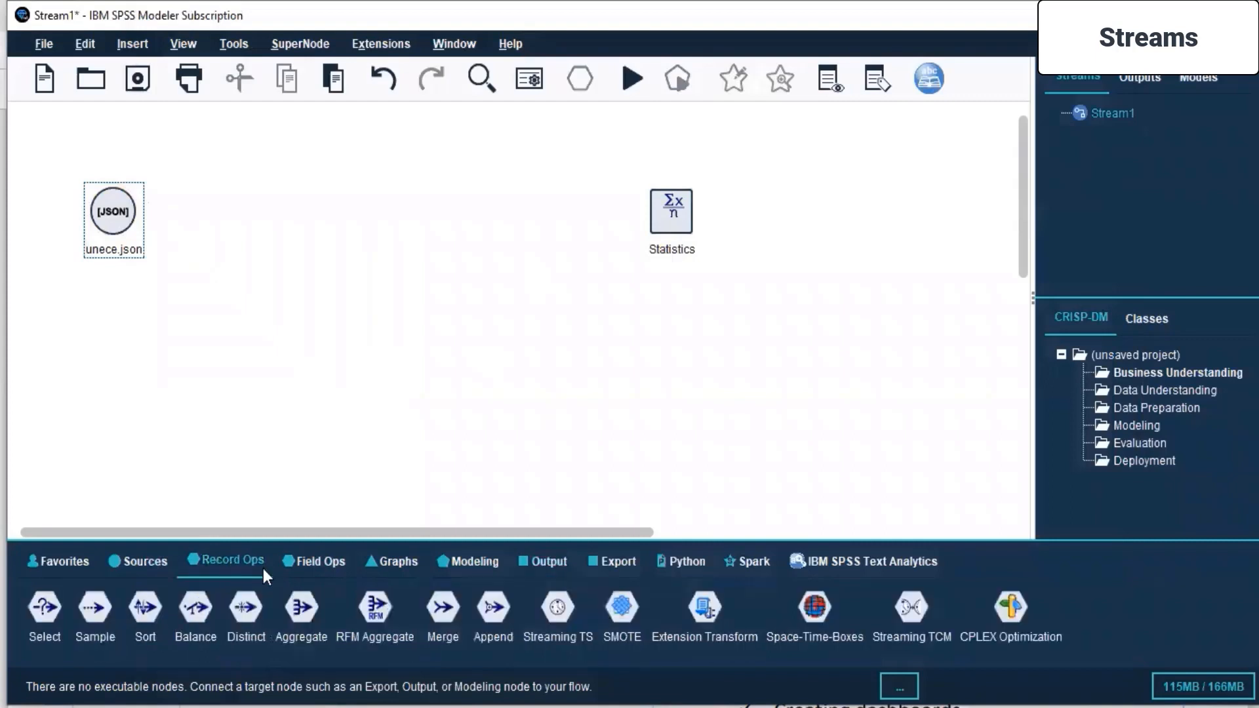
click(643, 706)
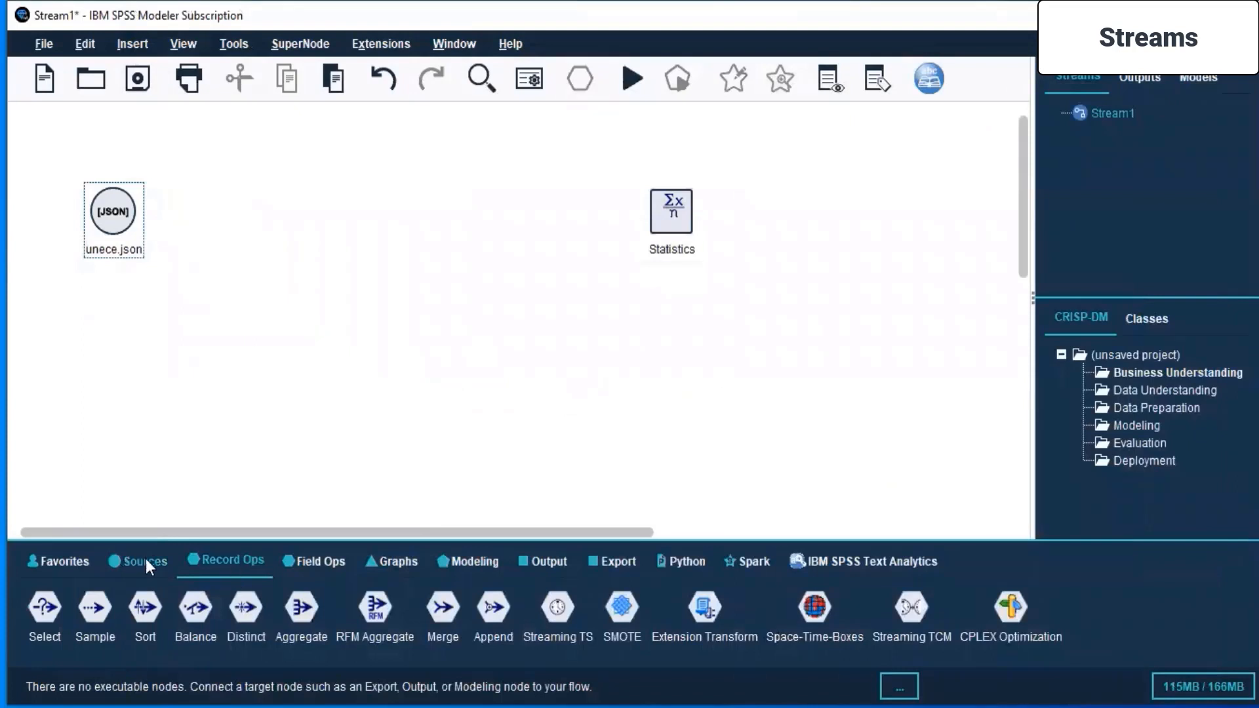
click(199, 565)
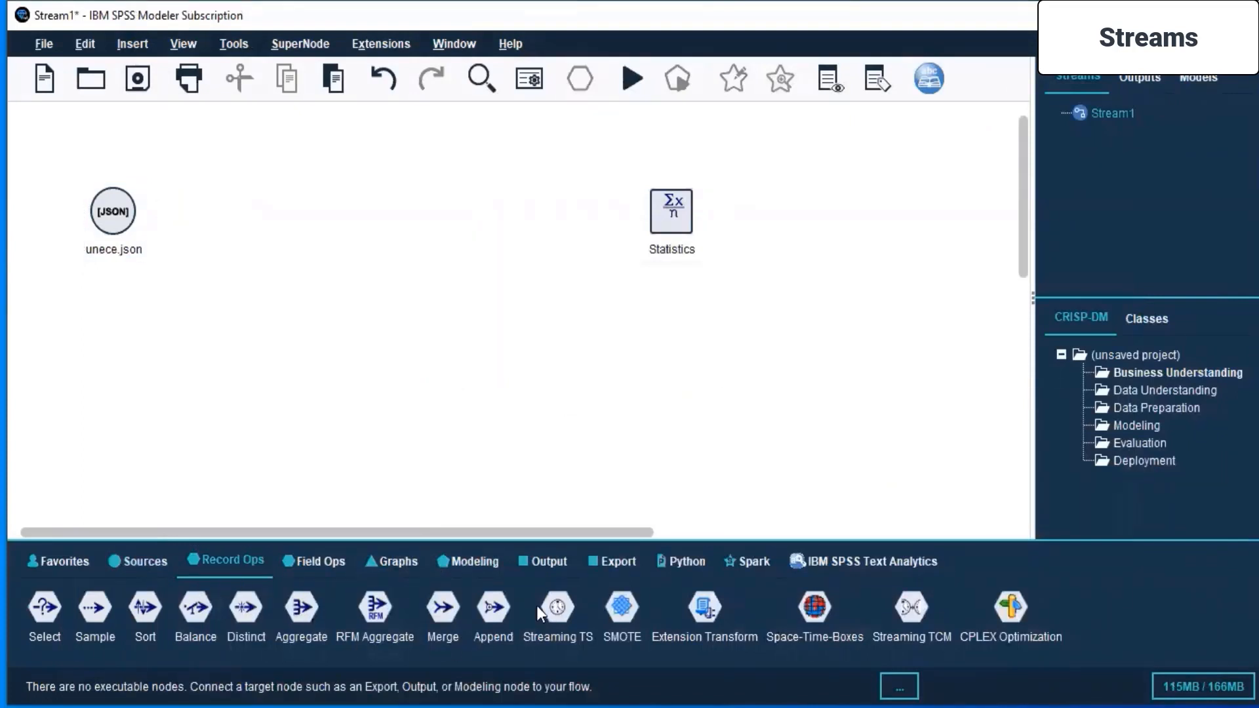
click(392, 309)
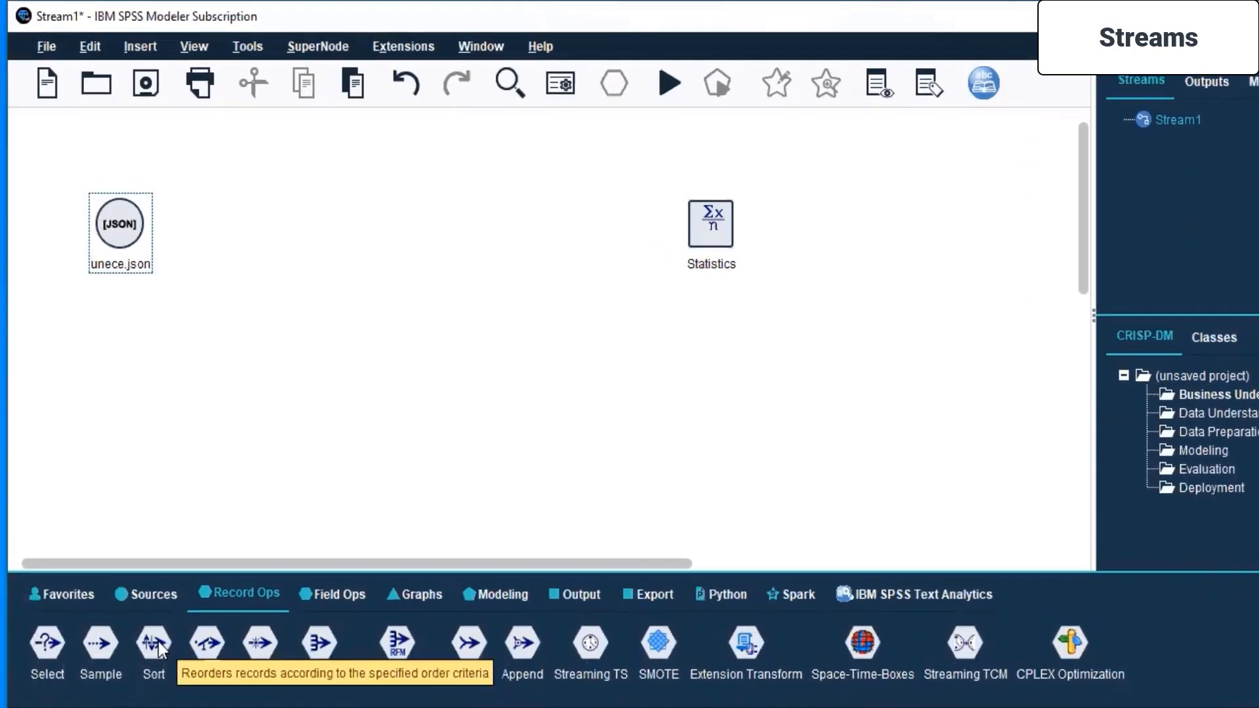
drag(155, 659, 218, 286)
drag(260, 220, 266, 223)
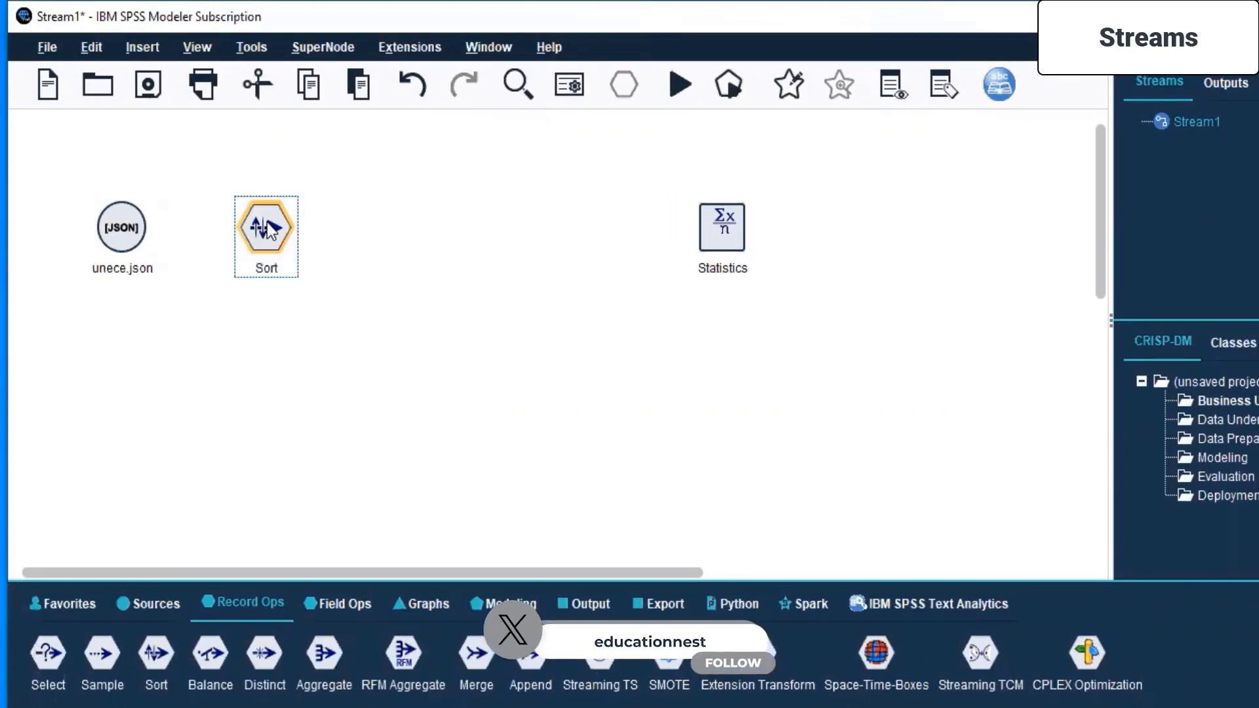
- Connect the unece.json source node to the Sort node
click(135, 232)
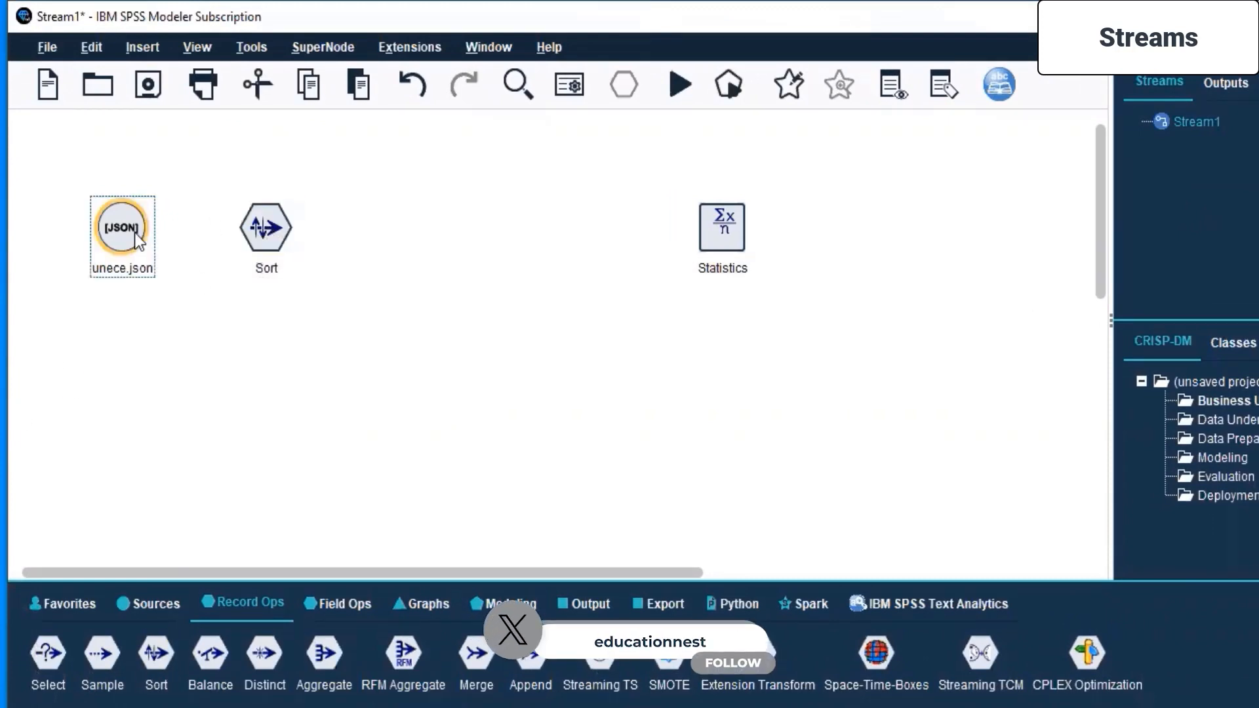
right_click(135, 233)
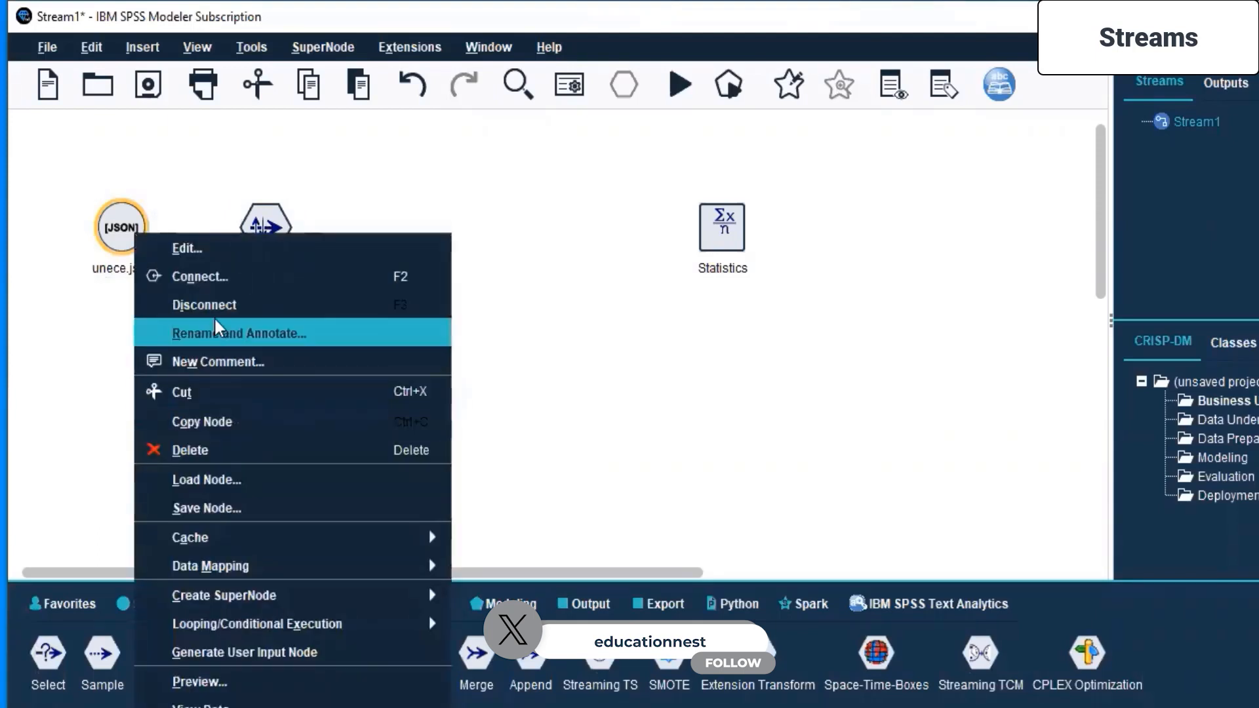
click(209, 274)
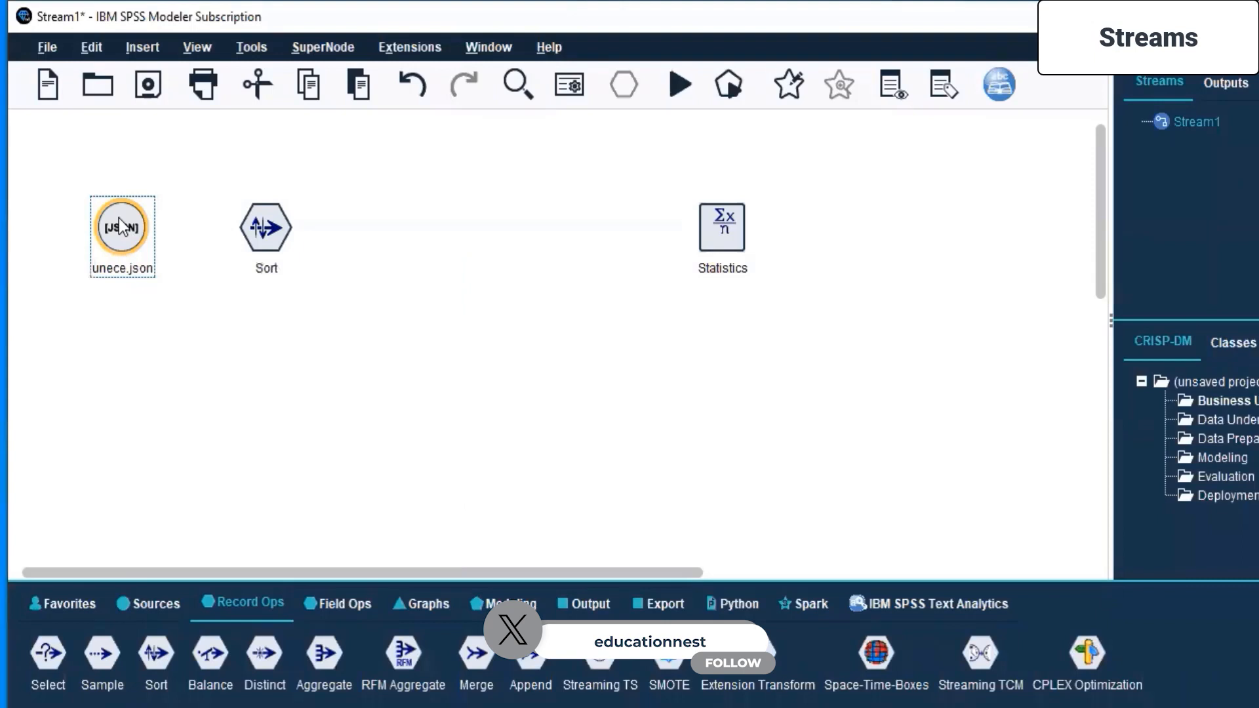
click(250, 240)
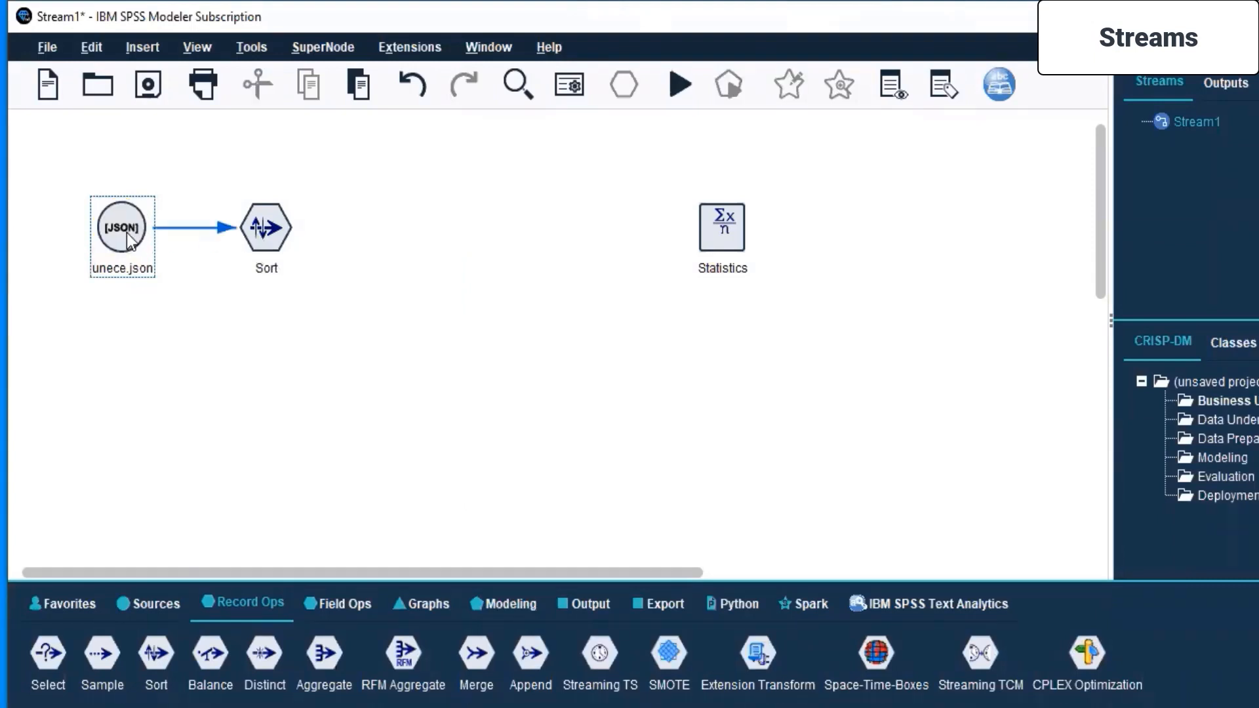
- Try to run the stream from the unece.json node with the Sort node connected, and close the messages
right_click(127, 237)
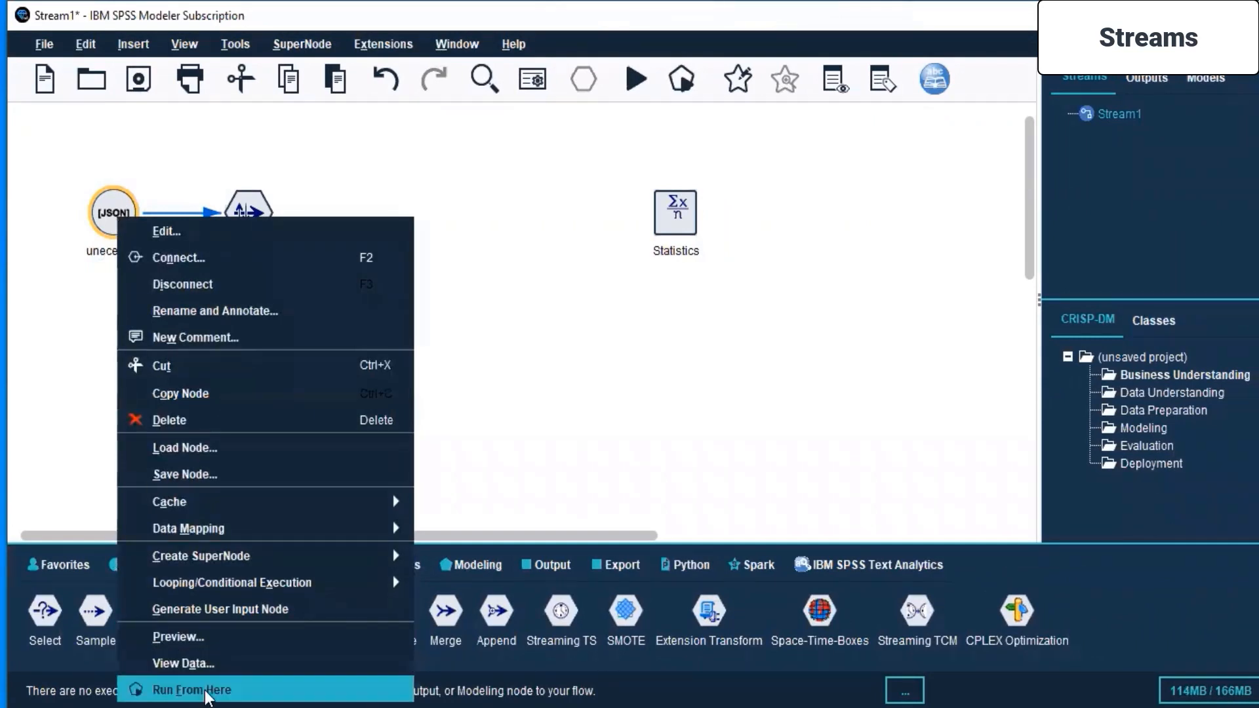
click(208, 692)
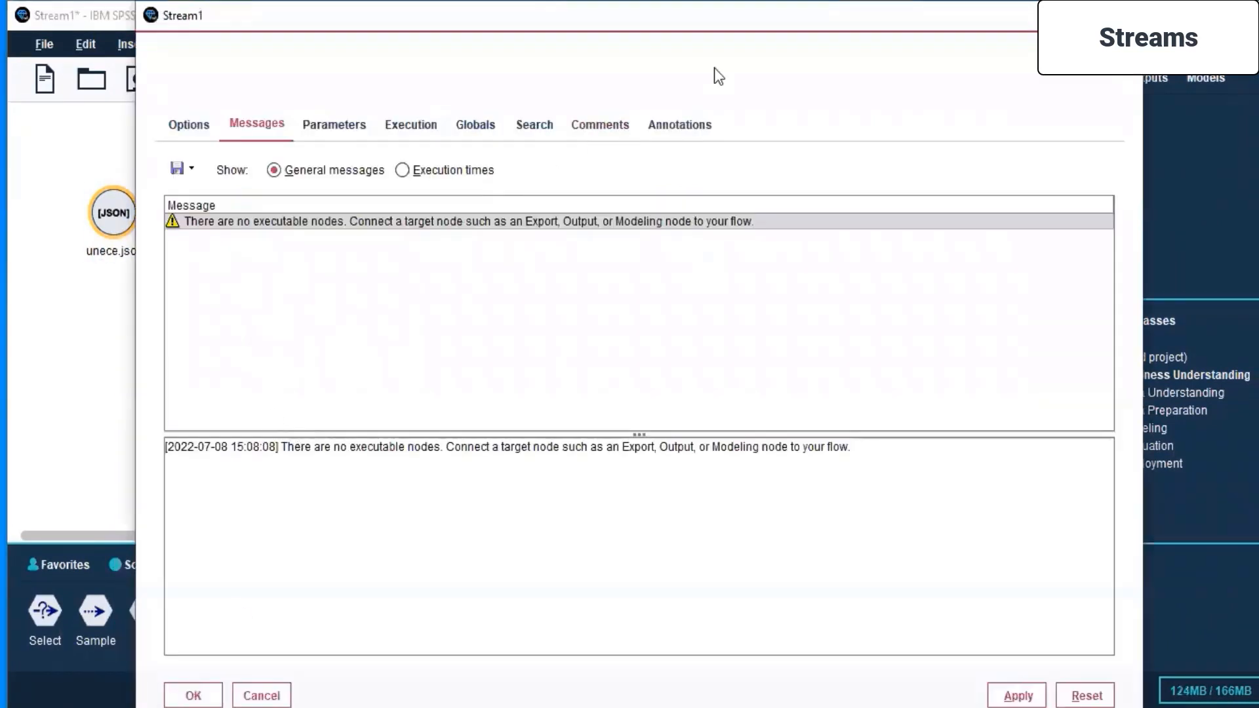
key(Escape)
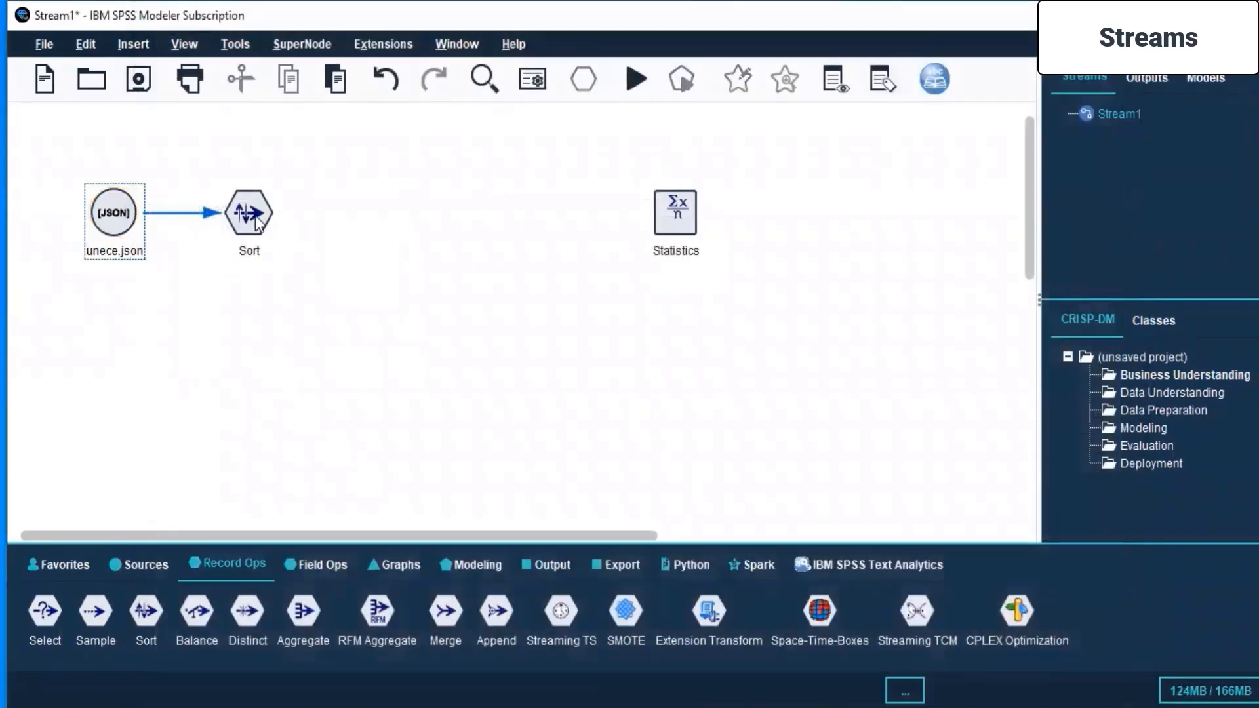
- Open the Sort node for editing, bring up its sort field selection, and move that dialog clear of the node settings
click(256, 222)
right_click(256, 222)
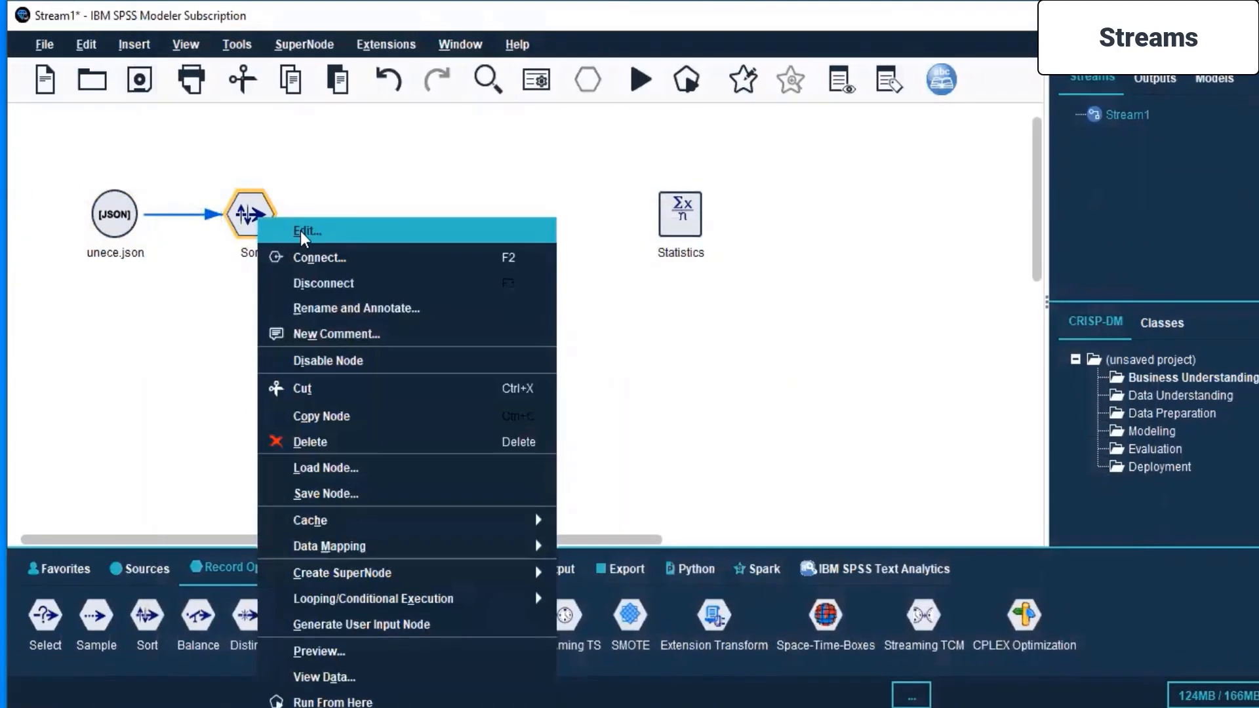
click(295, 231)
click(417, 367)
click(331, 357)
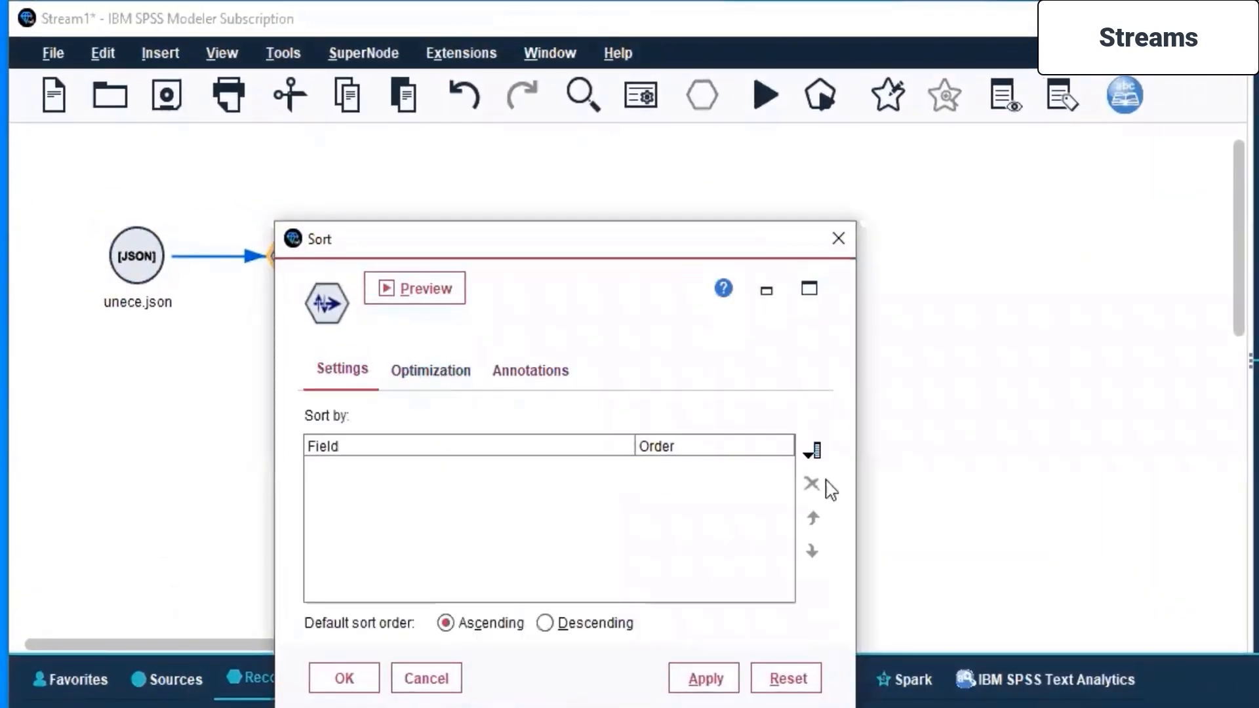
click(815, 450)
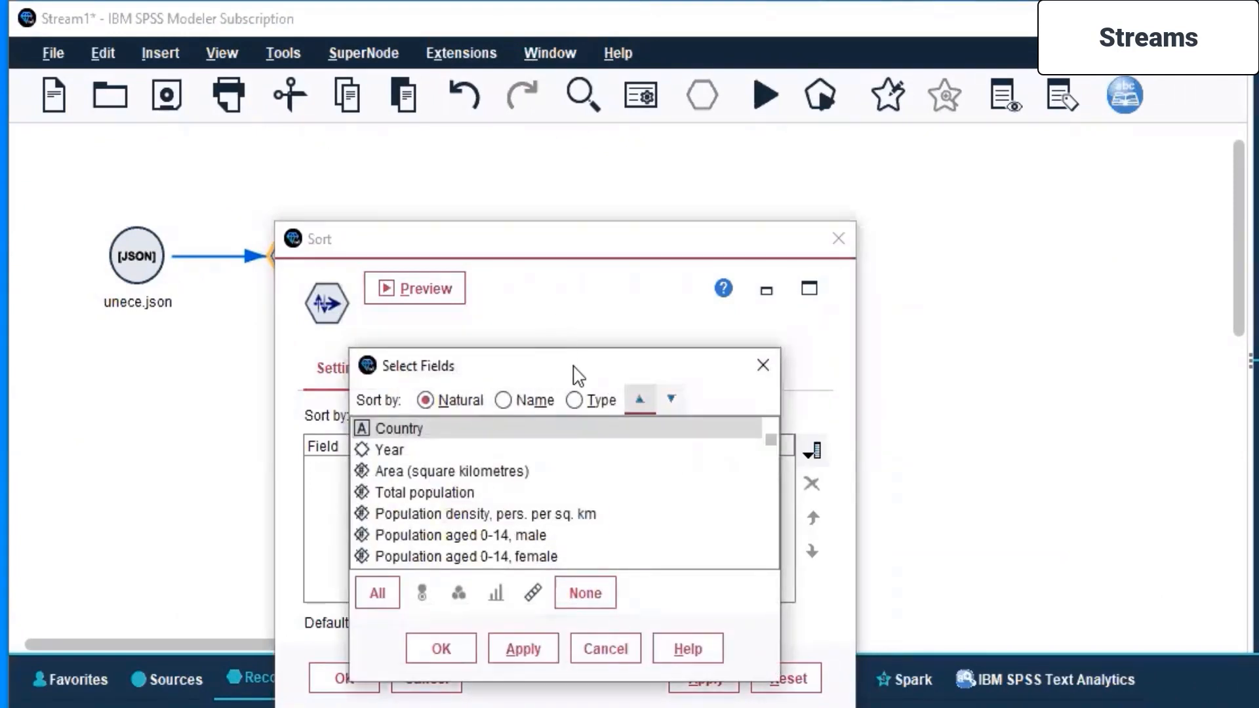
drag(578, 375, 836, 222)
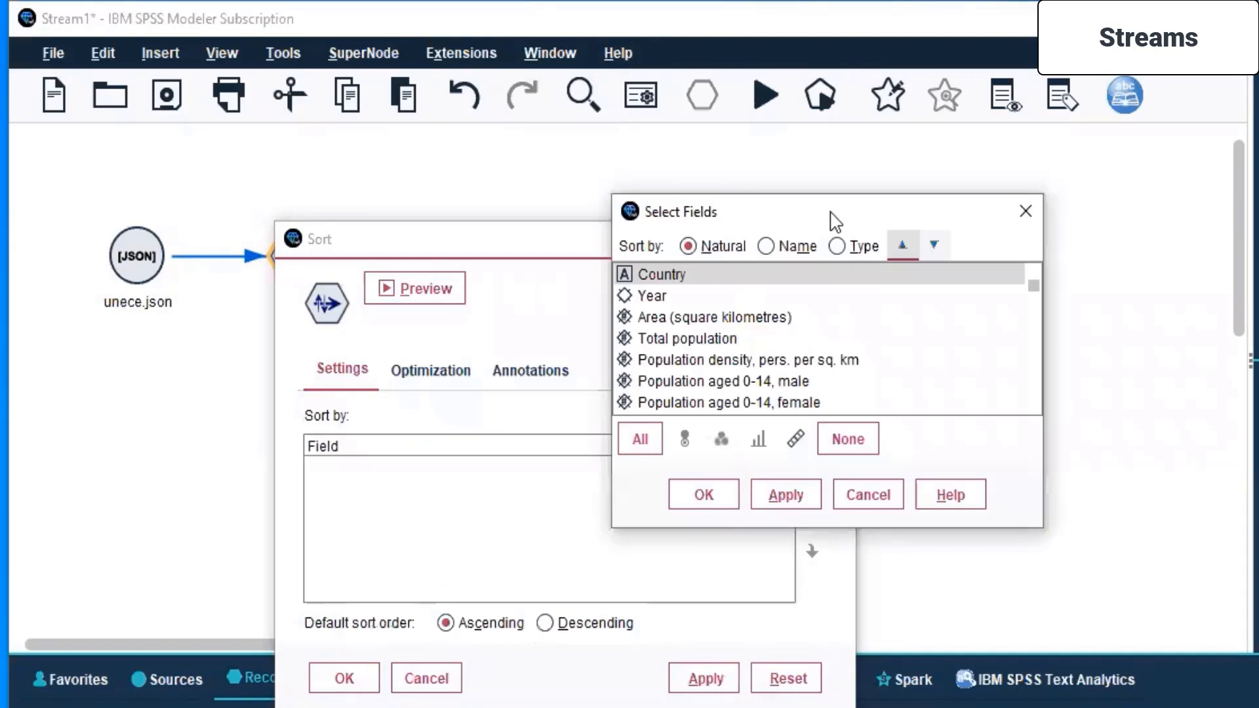
- Try listing the available fields by type and name, return to natural order, and add all fields as sort keys
click(838, 247)
click(765, 247)
click(688, 246)
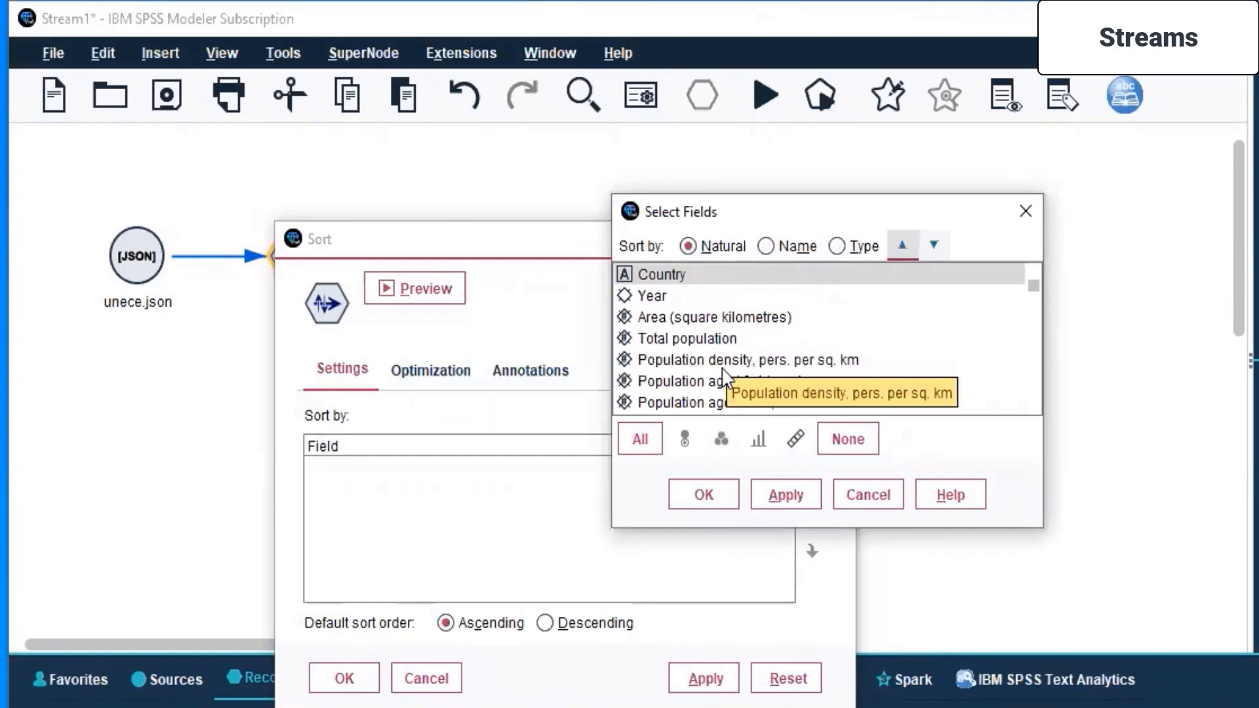
click(641, 446)
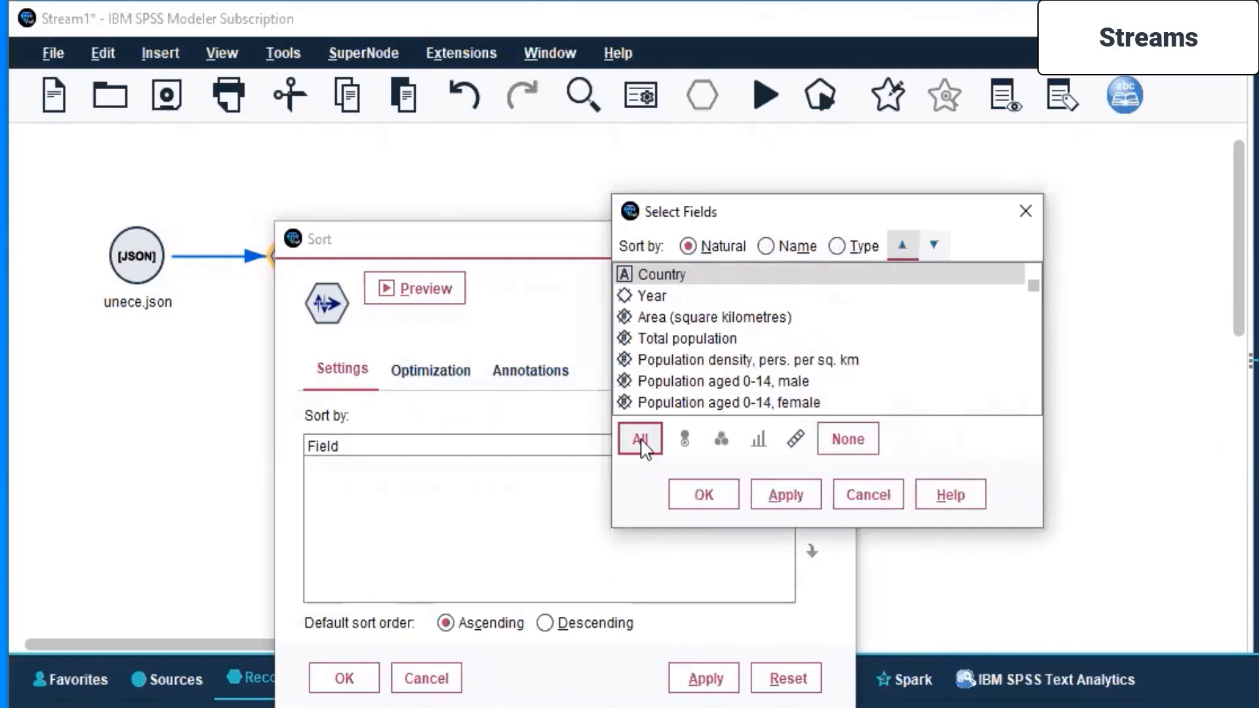
click(771, 494)
click(705, 497)
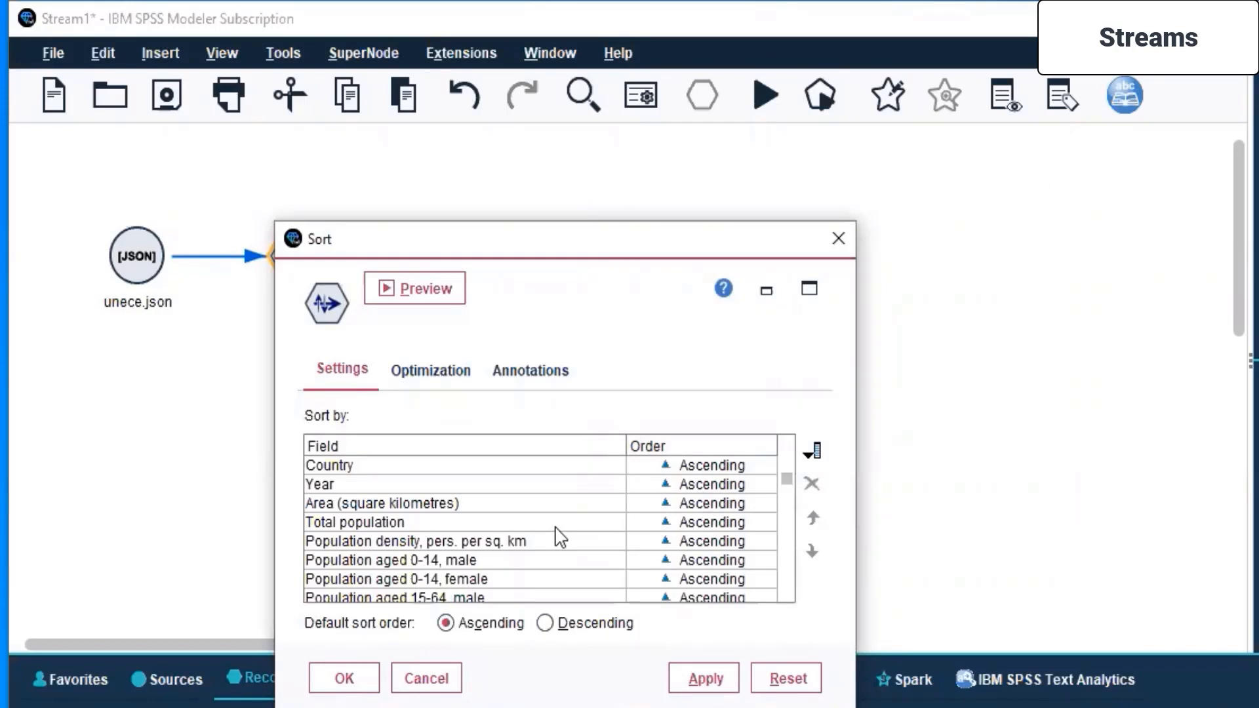
- Review the Sort node's optimization and annotation options, leaving the pre-sorted data option off, and return to its sort settings
click(421, 370)
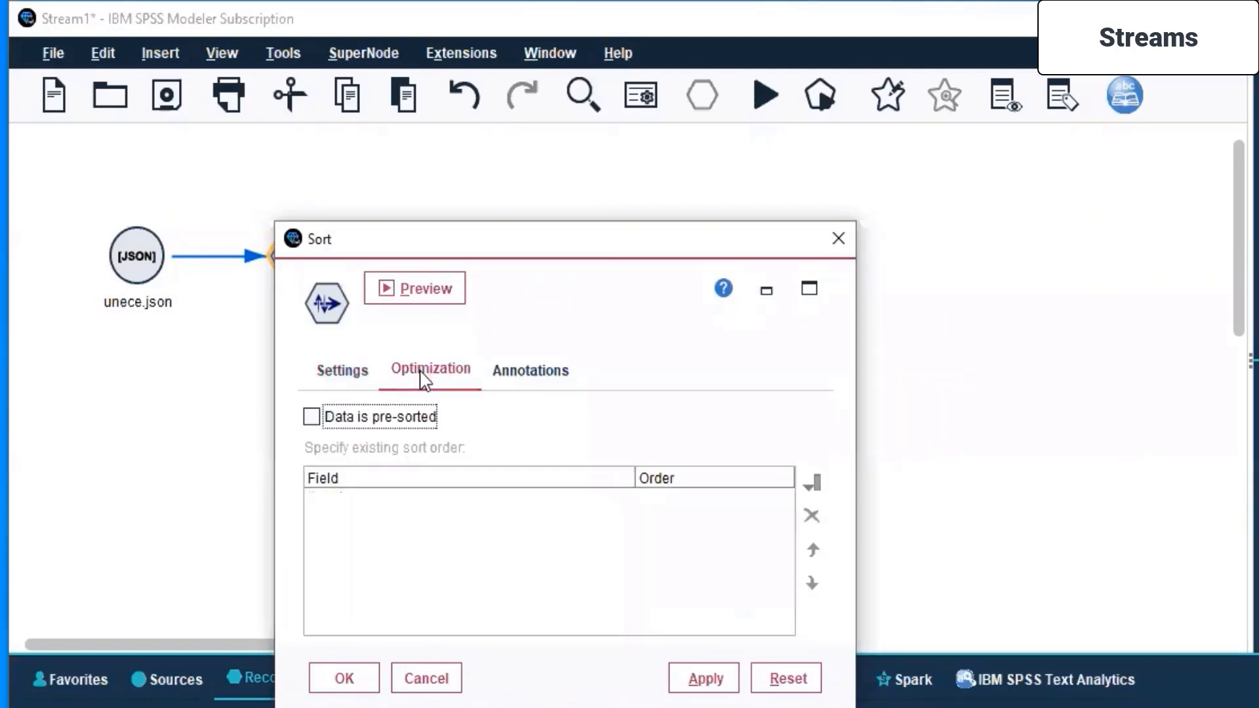
click(312, 417)
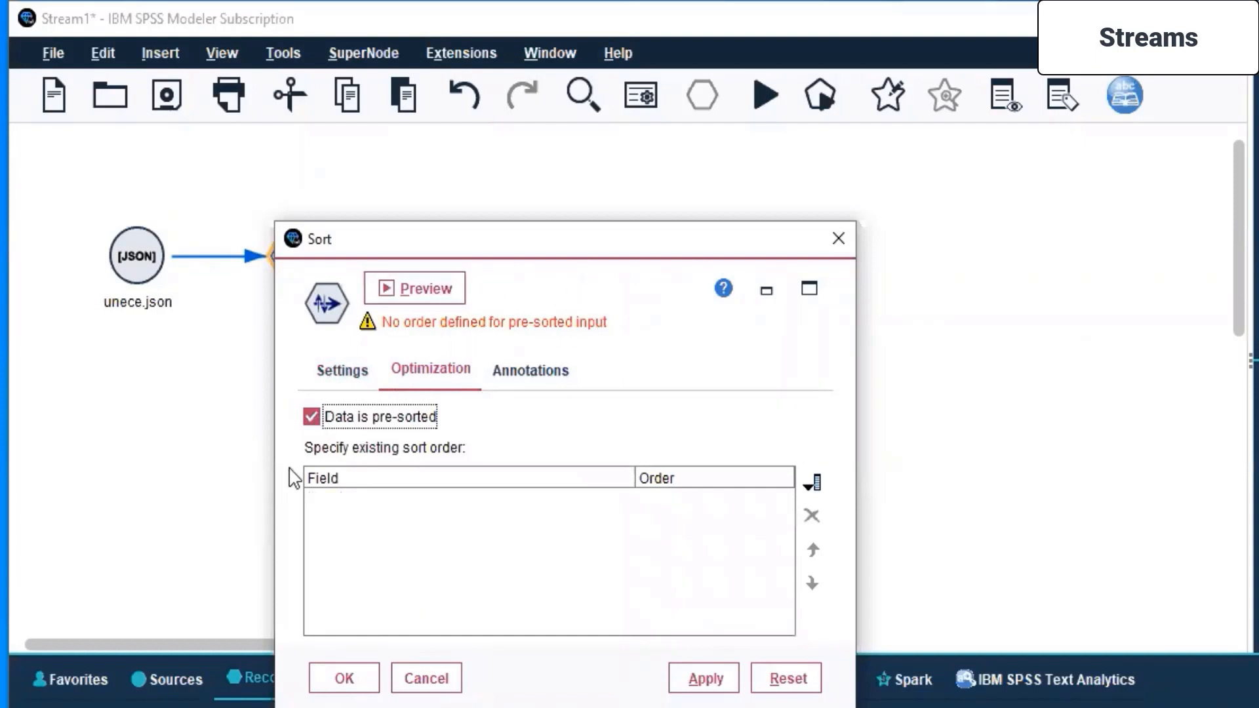
click(311, 417)
click(551, 381)
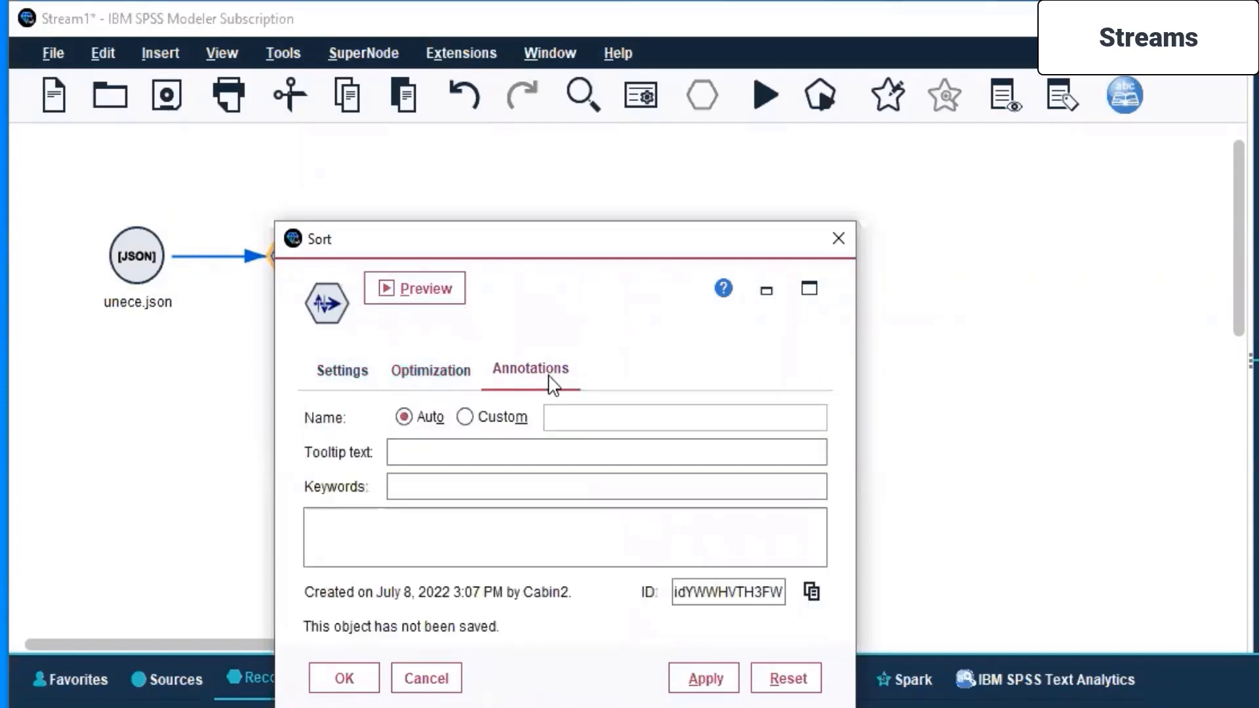
click(339, 374)
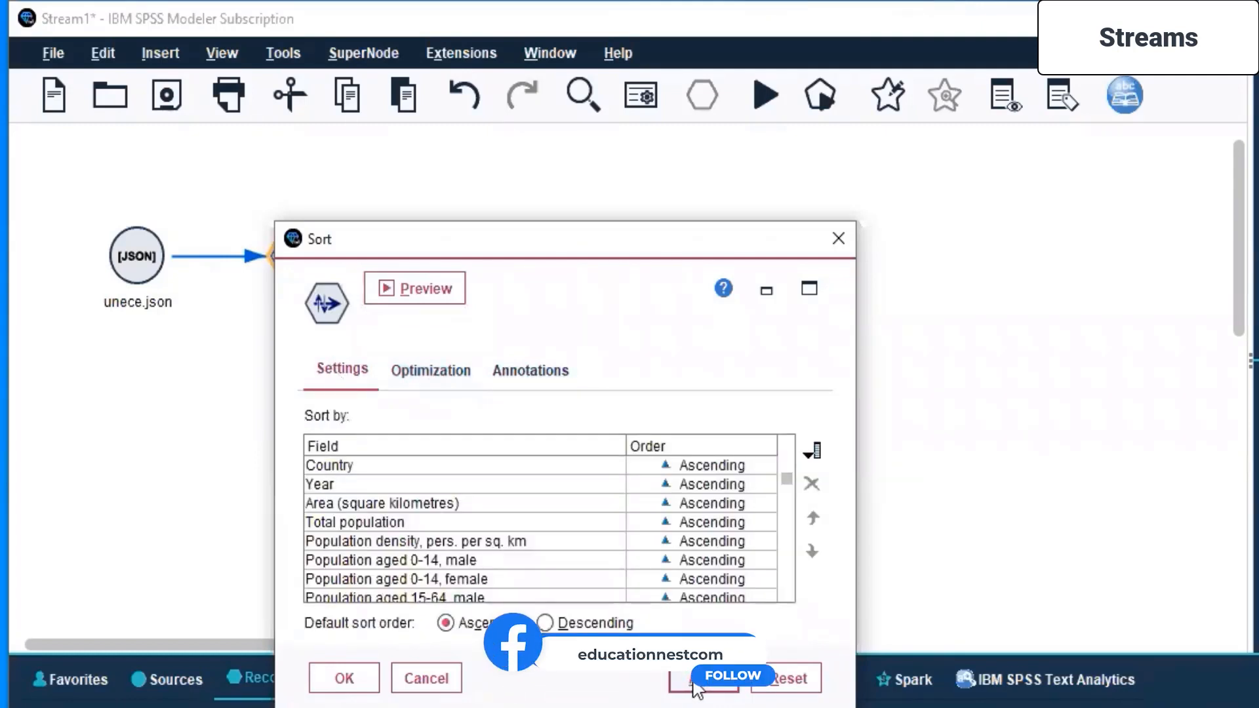
- Preview the Sort node's output, examine the columns across the maximized table, close it, and look through the sort key list
click(411, 294)
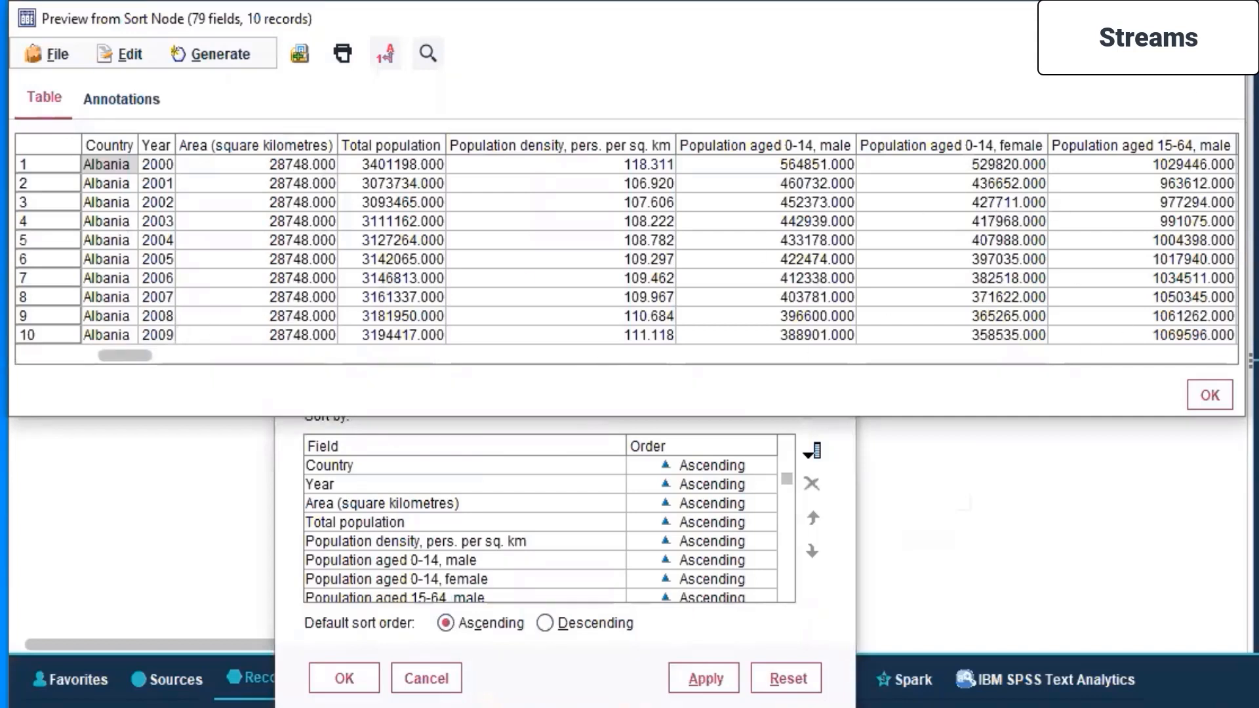
click(1177, 17)
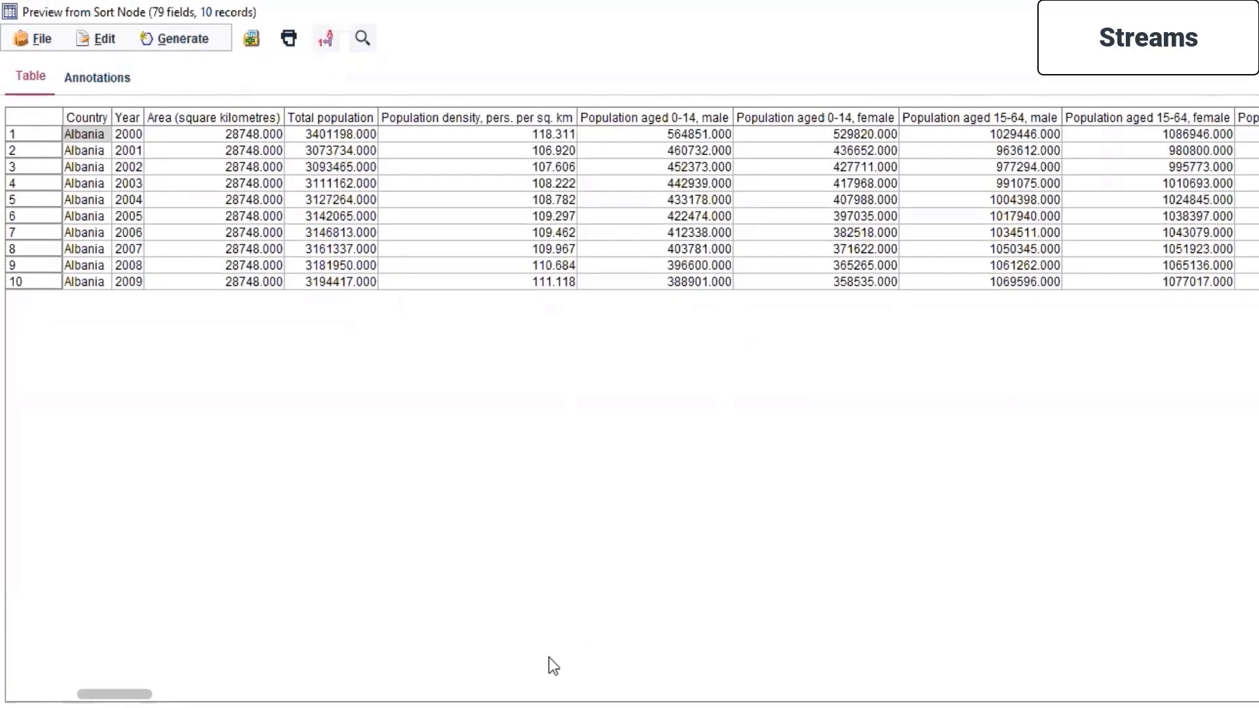
drag(141, 693, 1258, 696)
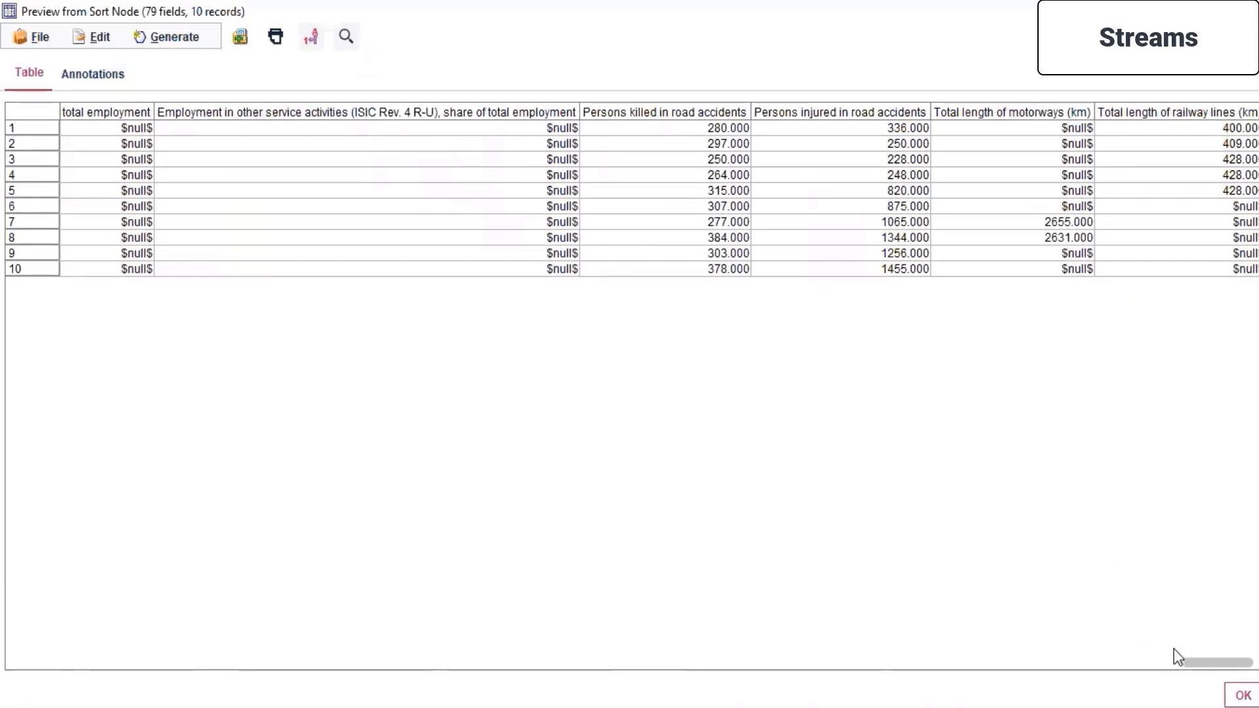
drag(1214, 660, 1042, 664)
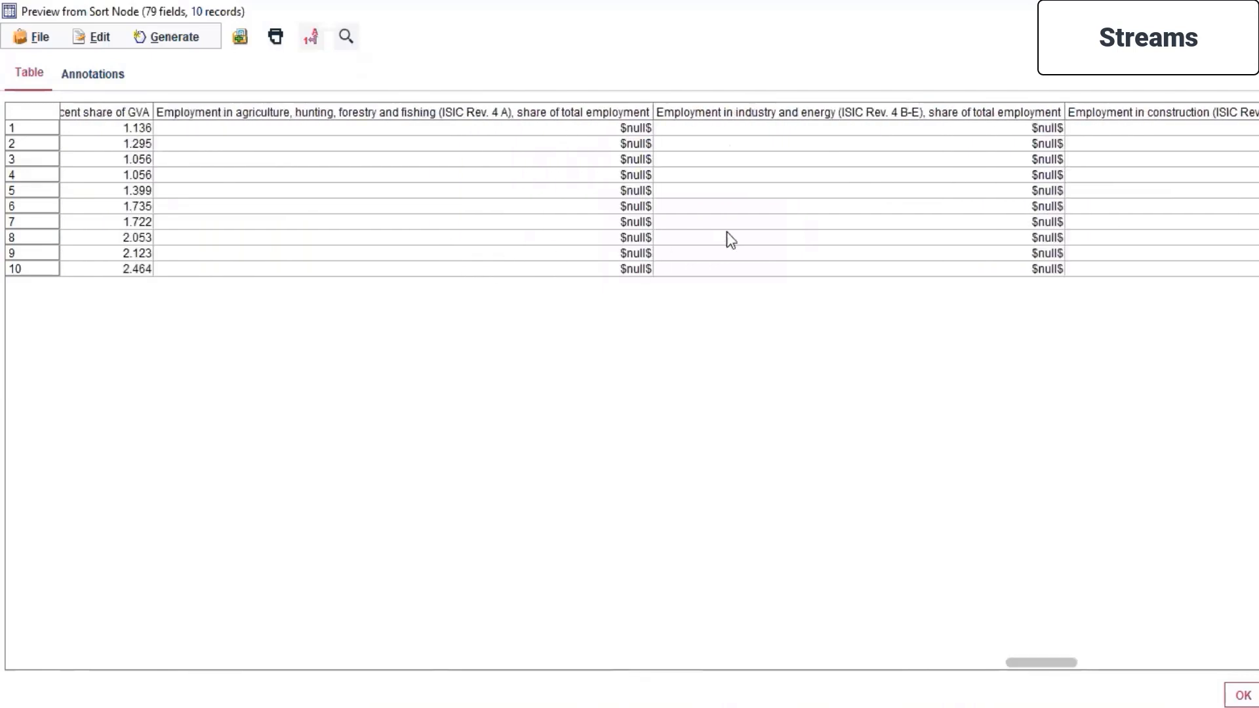
drag(1019, 664, 1052, 662)
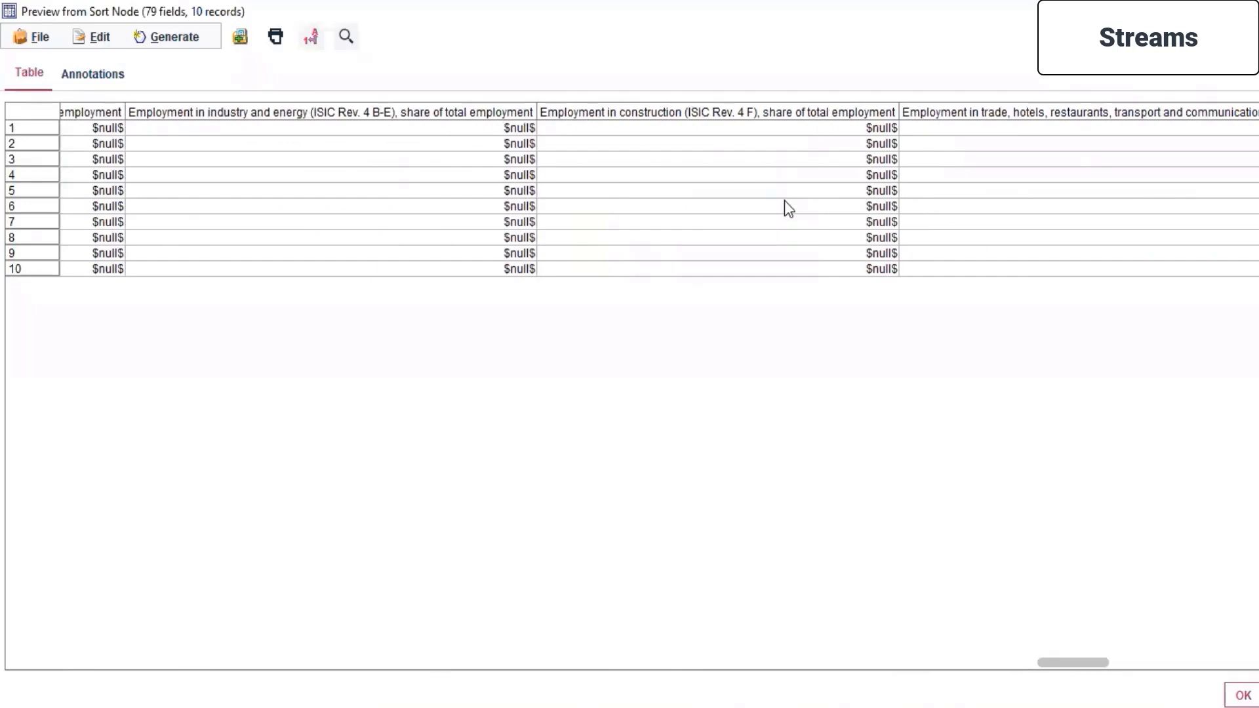
click(1237, 700)
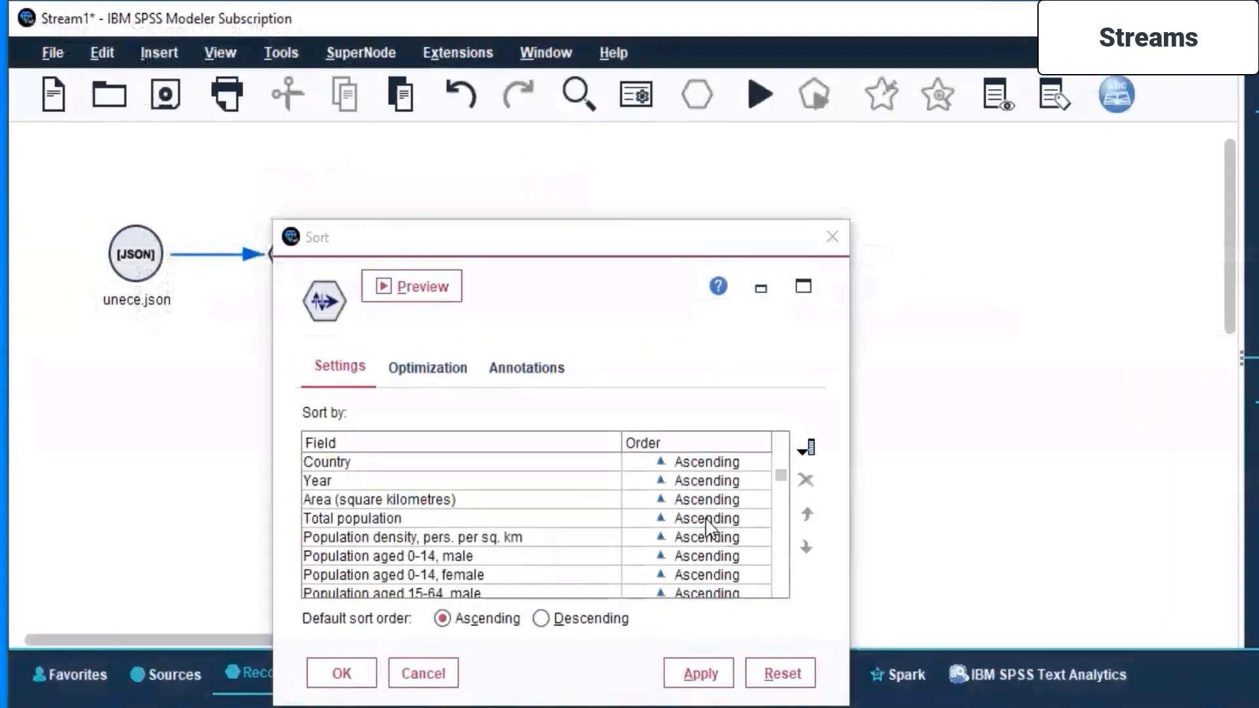
scroll(706, 528, down, 12)
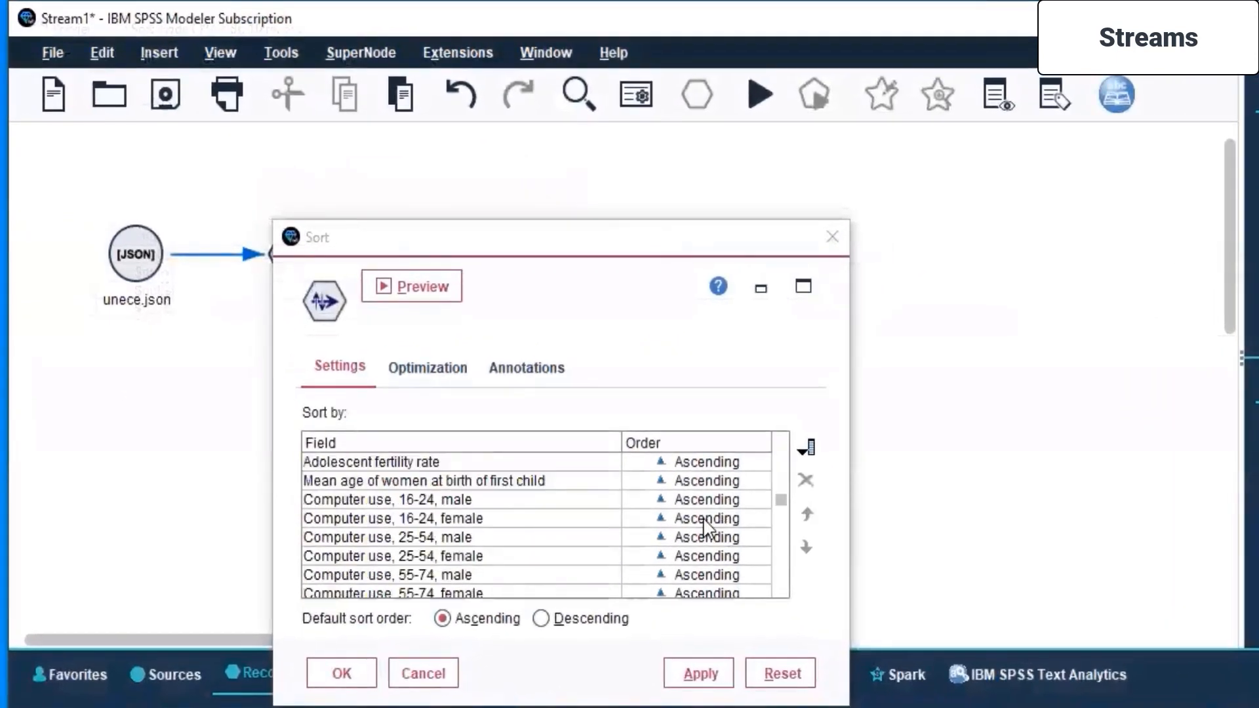
- Apply and accept the Sort node's settings, then move the node to midway between unece.json and Statistics
scroll(706, 528, down, 3)
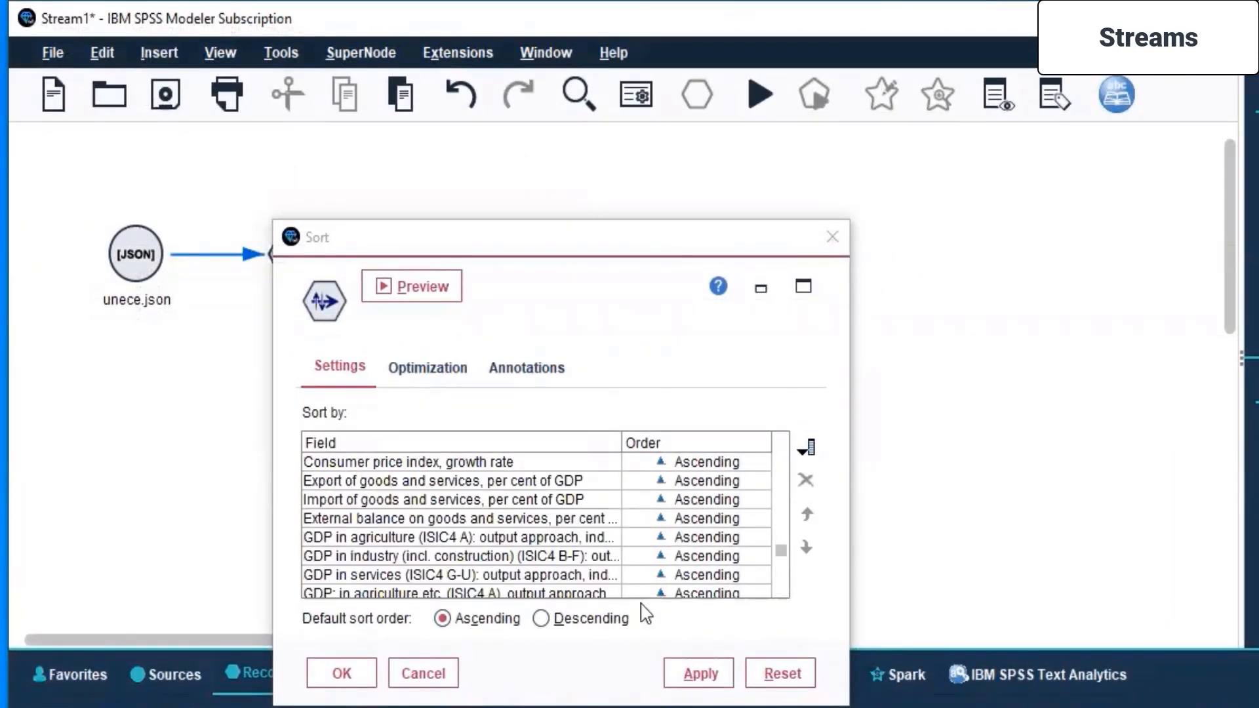
click(679, 676)
click(335, 675)
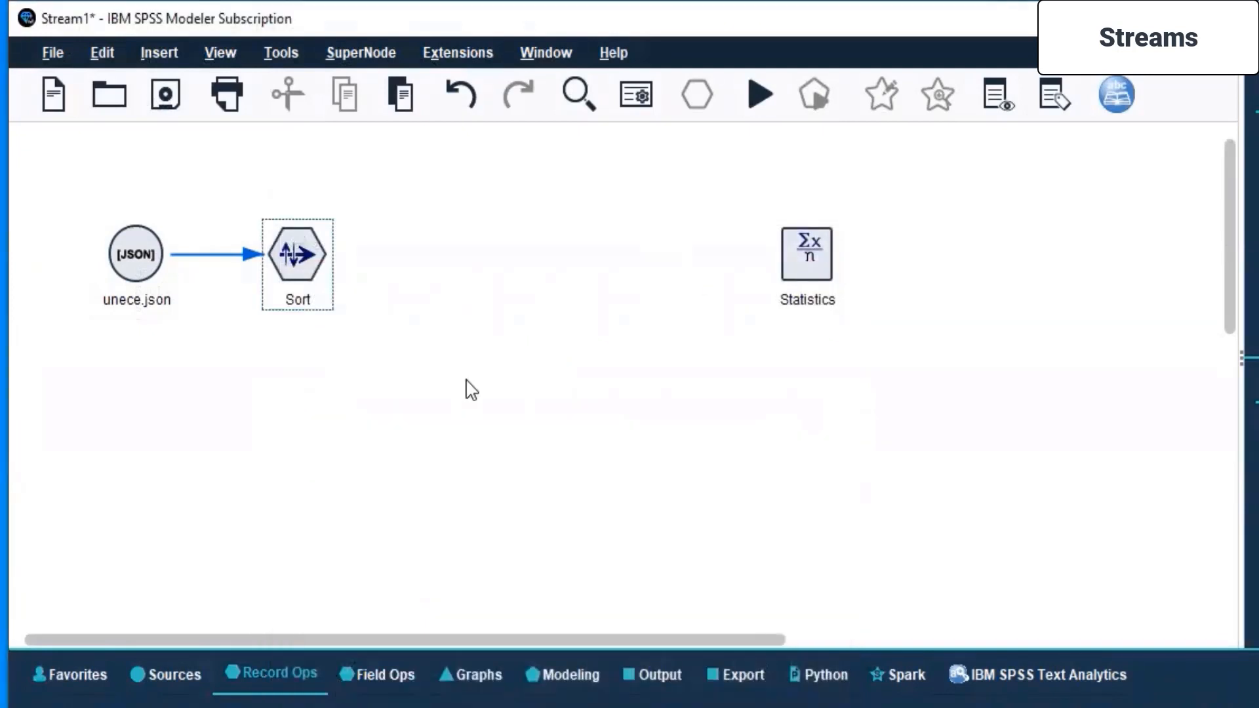
drag(297, 255, 544, 261)
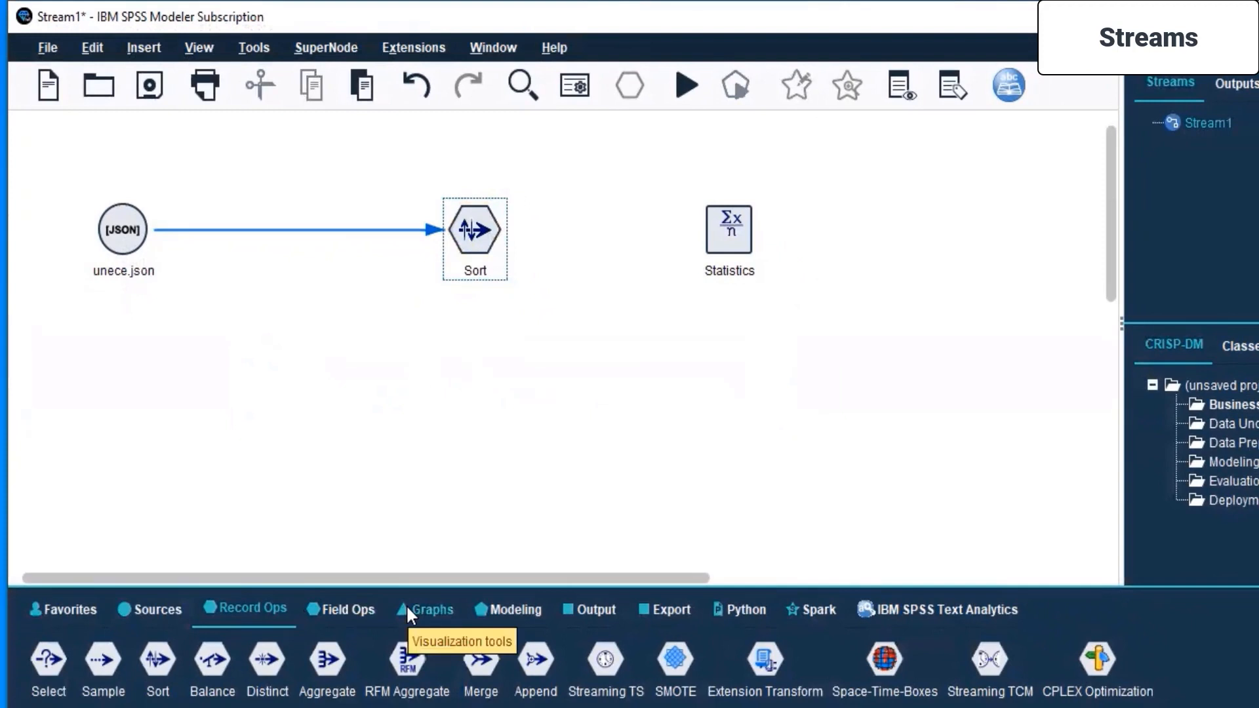
- Add a Filter node from the field operations between unece.json and Sort, and delete the existing Sort node
click(338, 609)
click(196, 666)
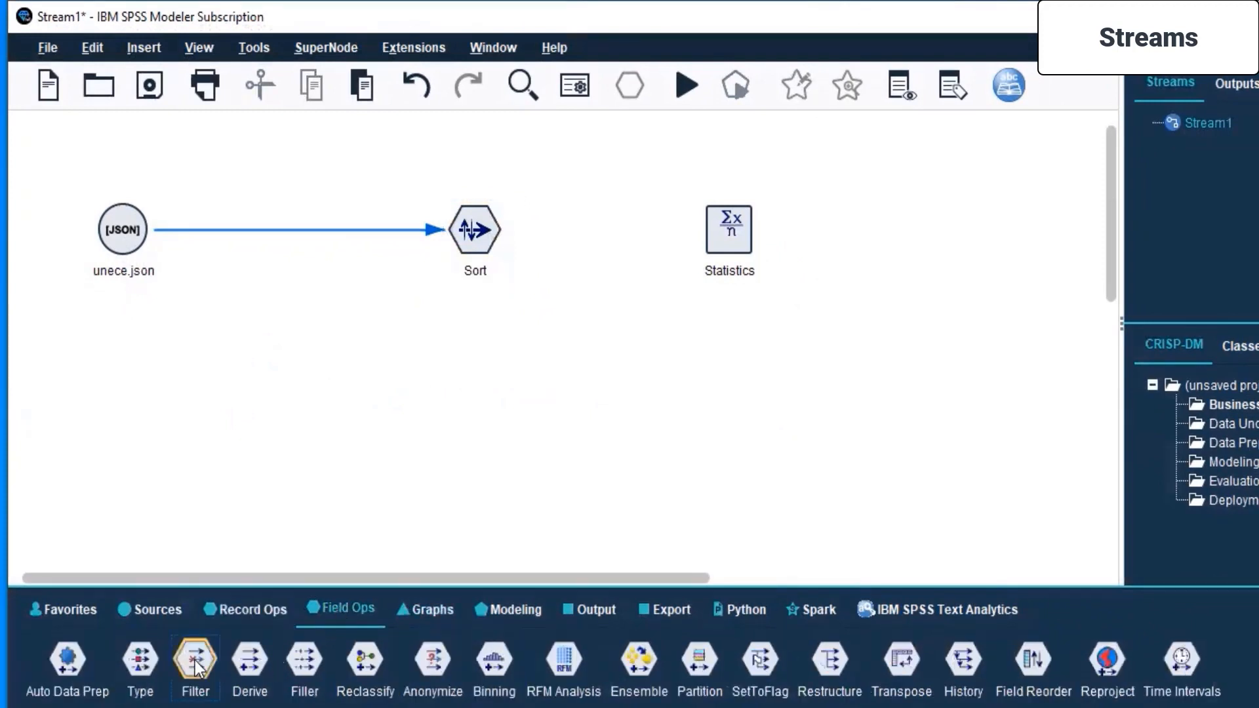
drag(197, 667, 310, 249)
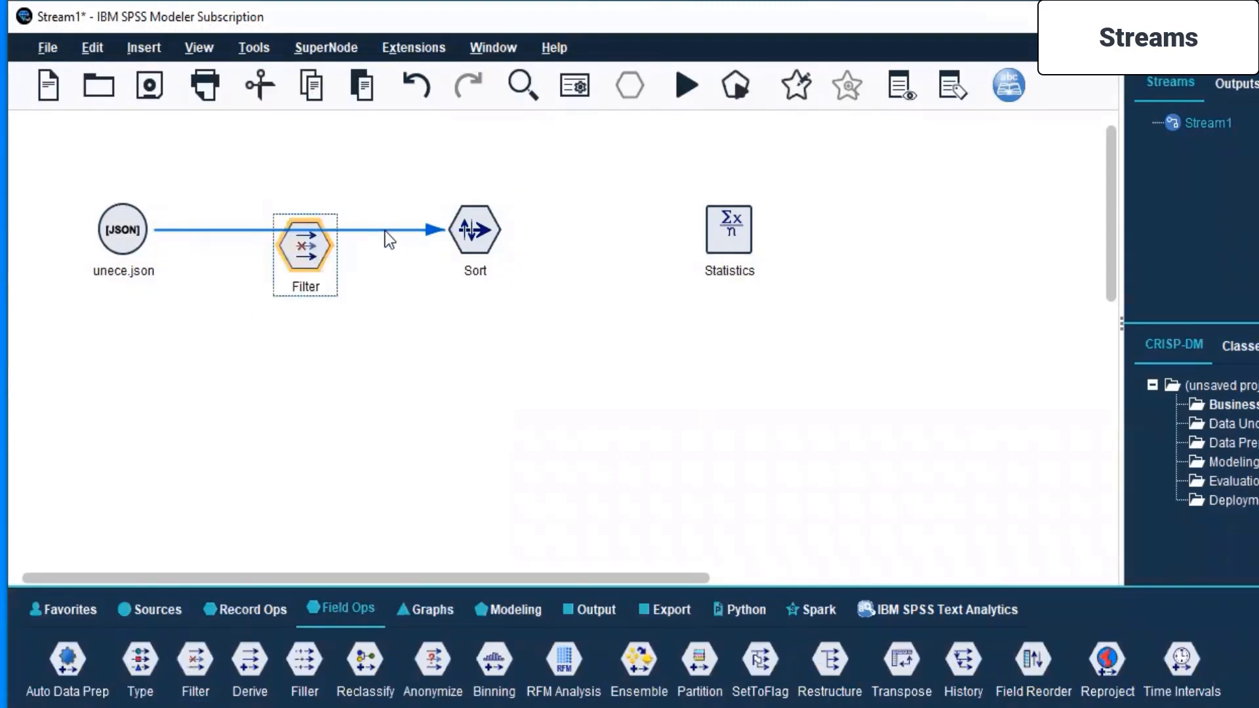
right_click(493, 226)
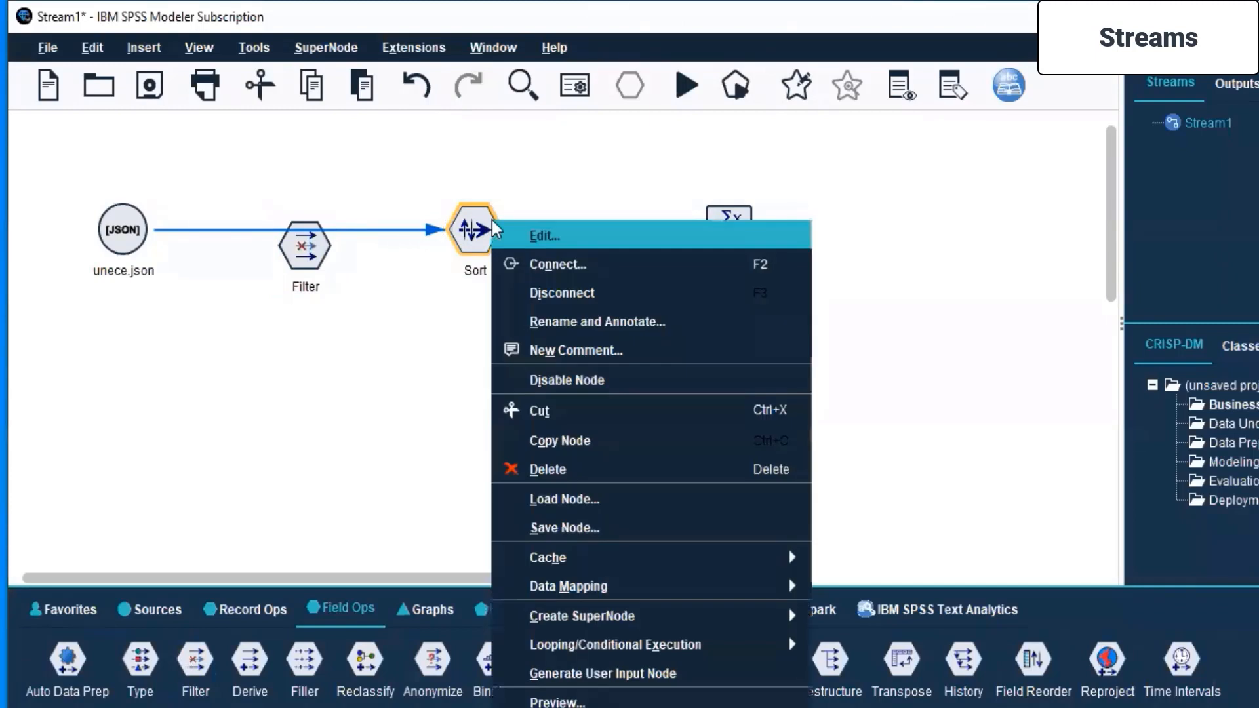
click(523, 469)
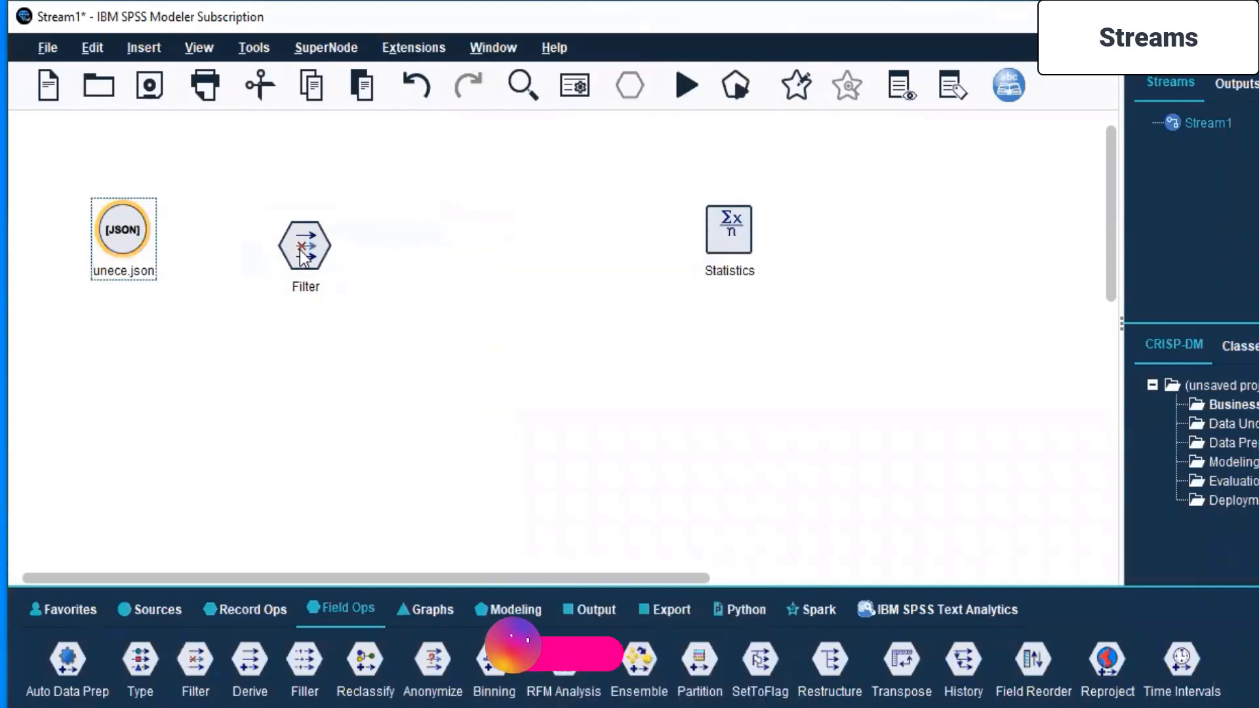
- Align the Filter node close beside unece.json and connect unece.json to it
drag(303, 257, 292, 242)
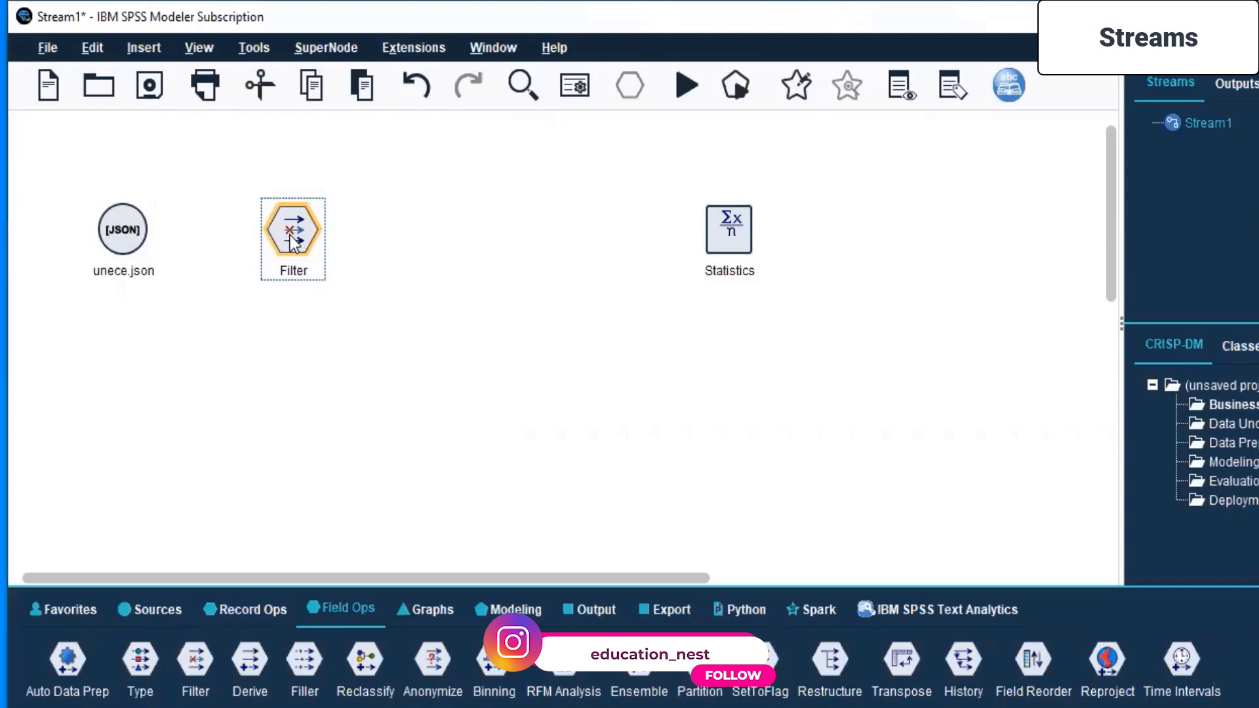
drag(292, 242, 257, 242)
click(127, 223)
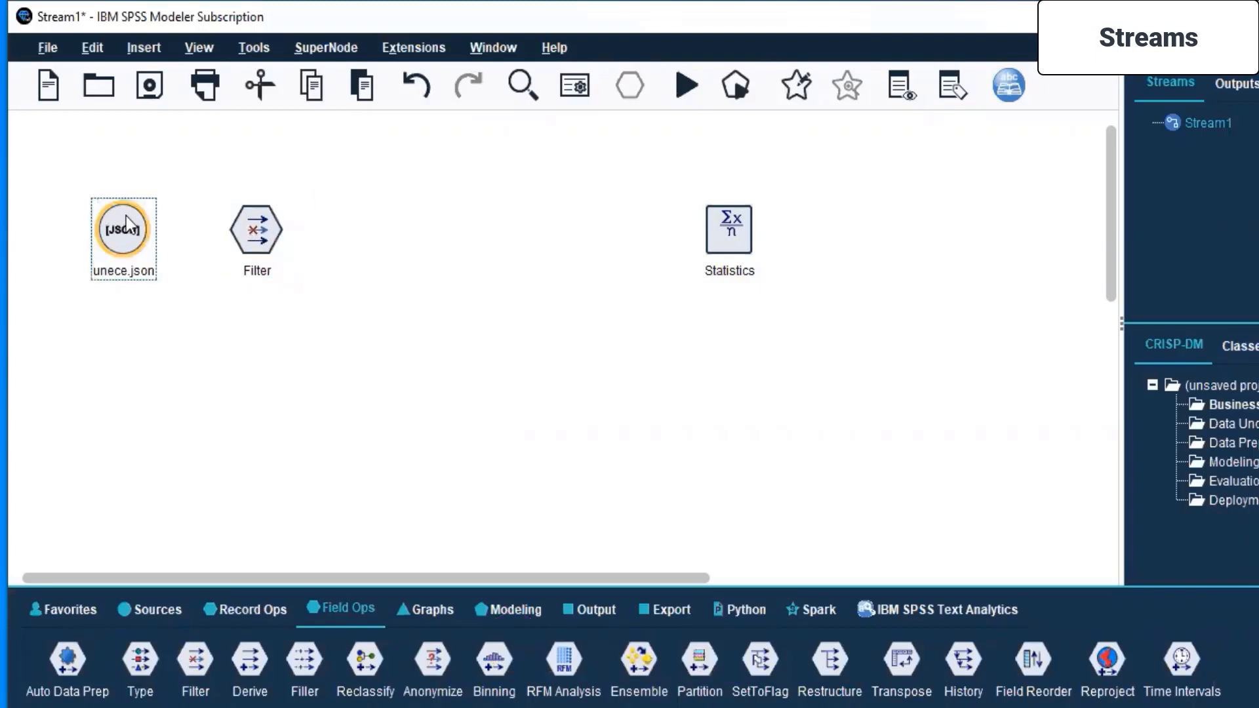
right_click(128, 225)
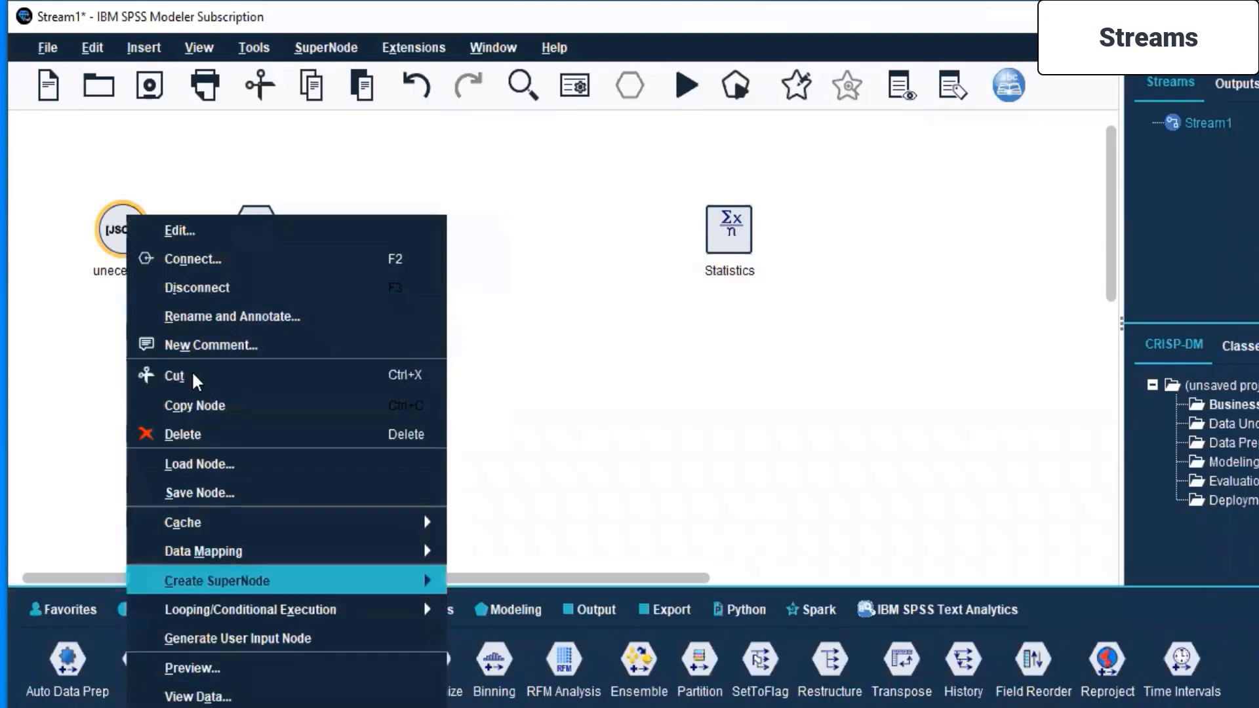
click(225, 260)
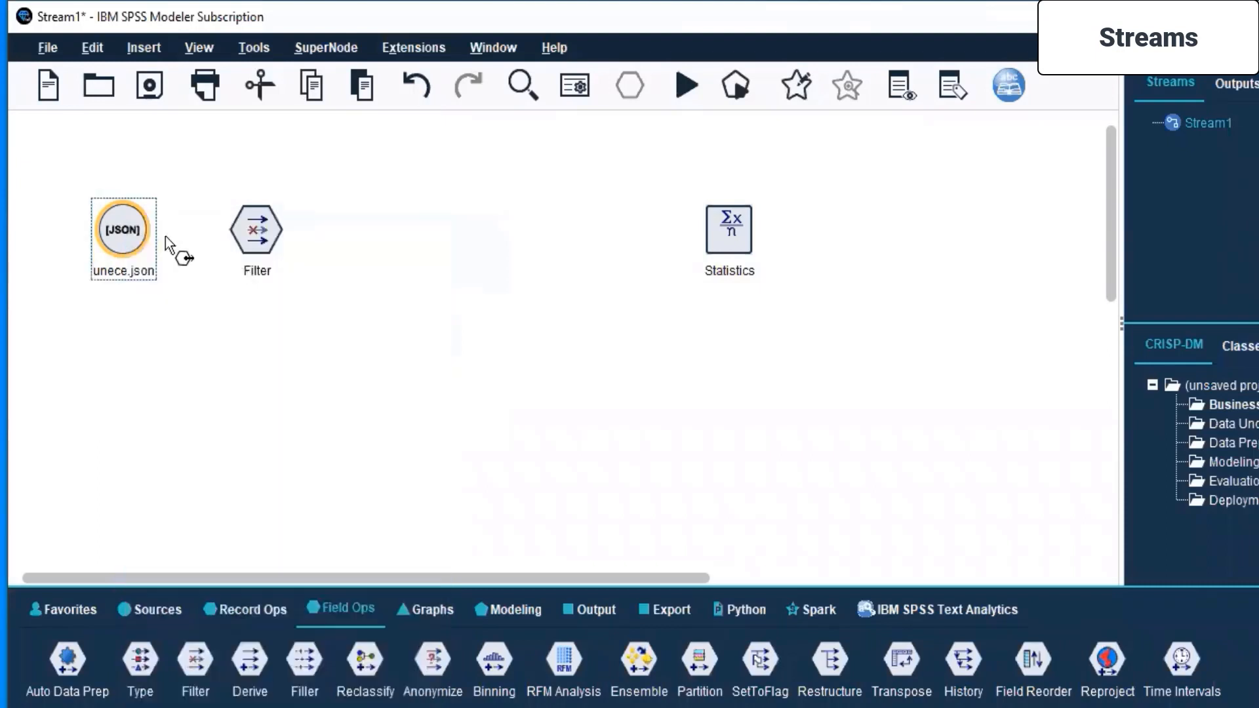
click(259, 236)
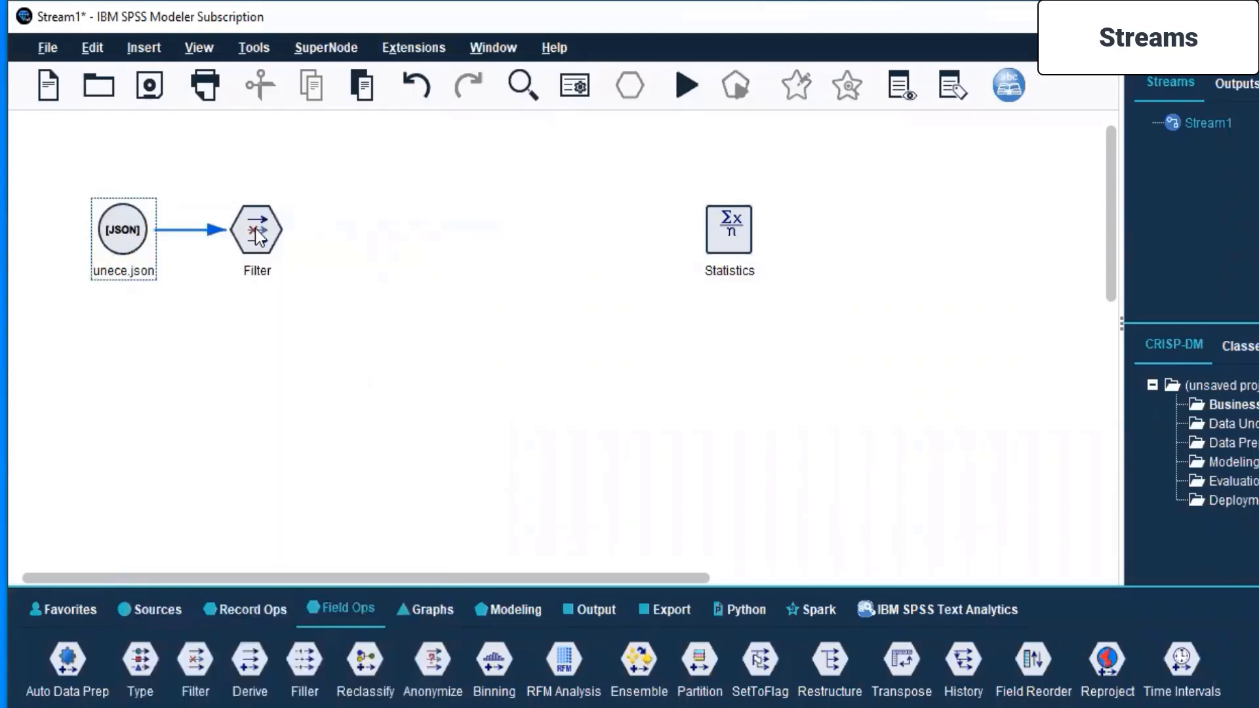
- Add a new Sort node from the record operations beside the Filter node and connect Filter to Sort
click(233, 617)
drag(431, 184, 407, 215)
click(259, 237)
right_click(258, 239)
click(324, 282)
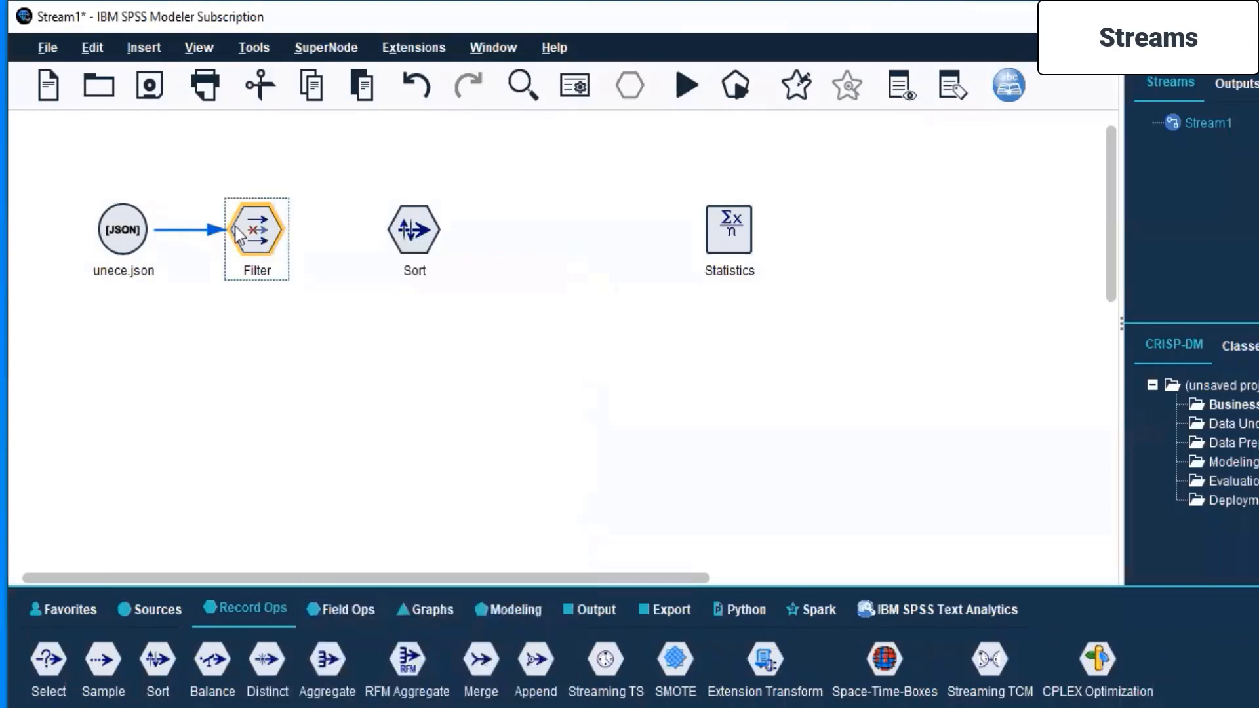
click(406, 228)
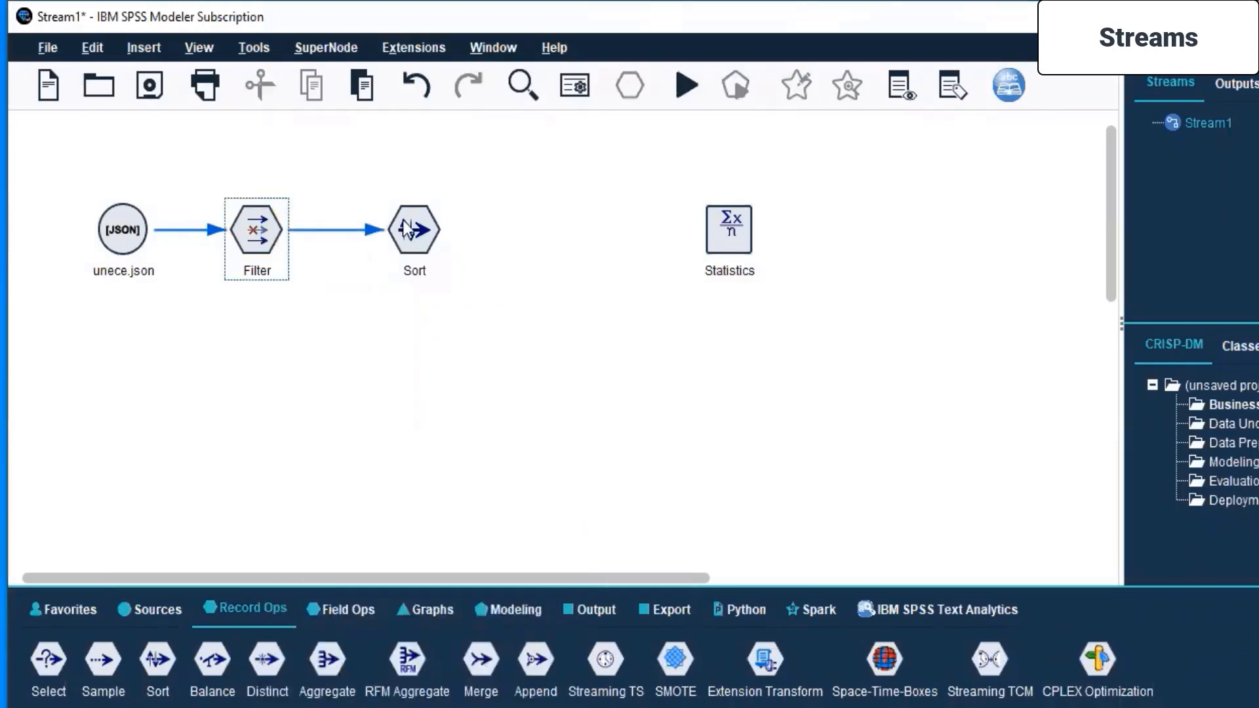
- Move the Statistics node farther from Sort to leave room in the stream, and clear the selection
click(725, 224)
drag(725, 225, 994, 223)
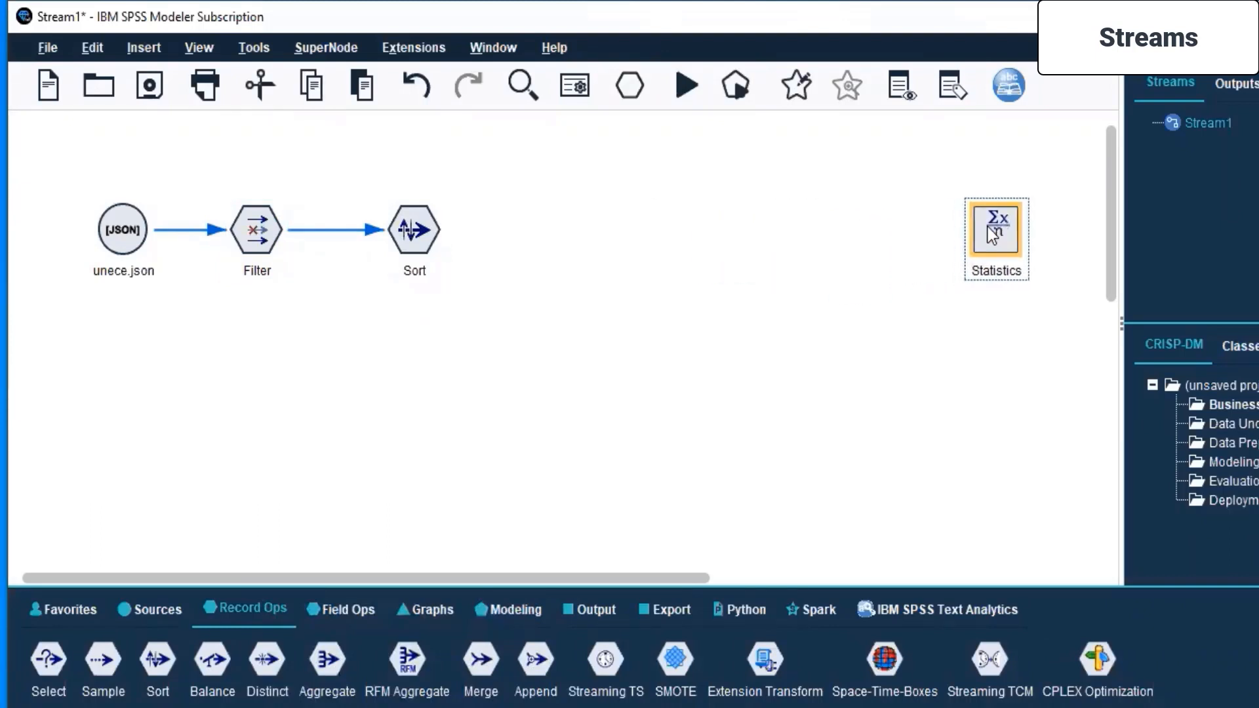
click(781, 397)
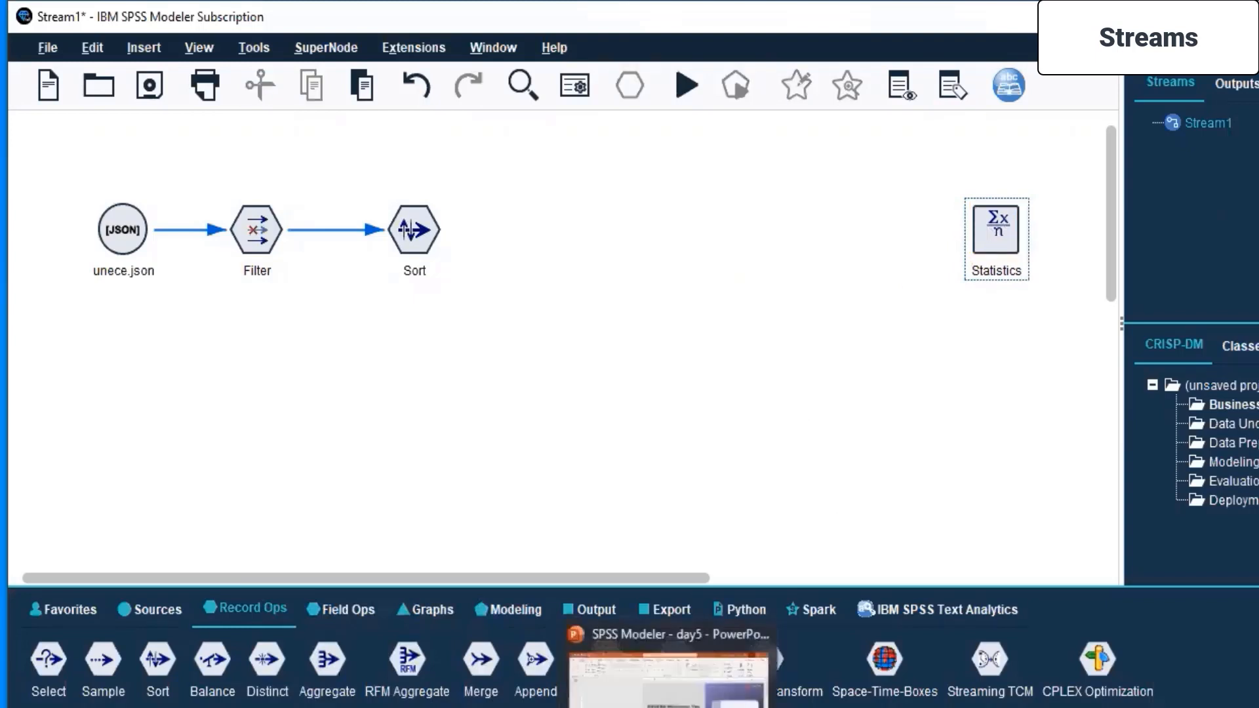
- Switch to SPSS Modeller.pdf, review the topics listed under Streams, and return to the stream canvas
click(628, 707)
drag(836, 436, 1177, 451)
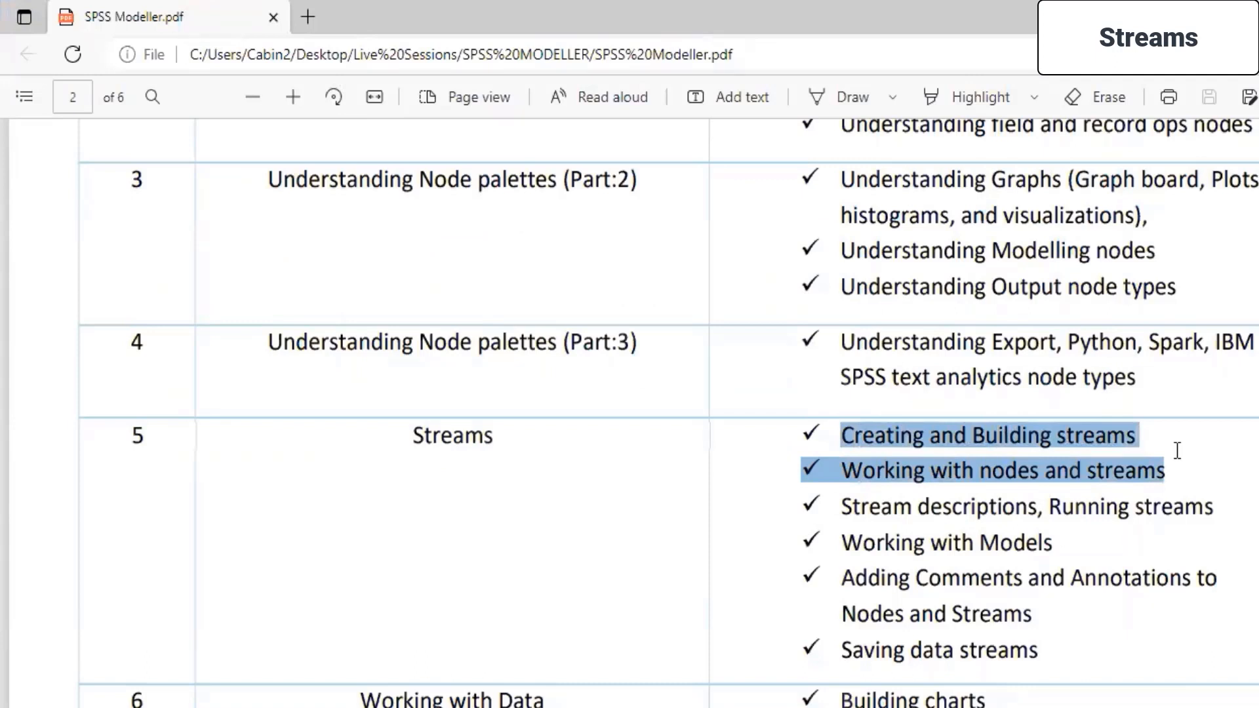
mouse_move(838, 505)
mouse_down()
mouse_move(1208, 531)
mouse_move(1207, 549)
mouse_up()
click(674, 525)
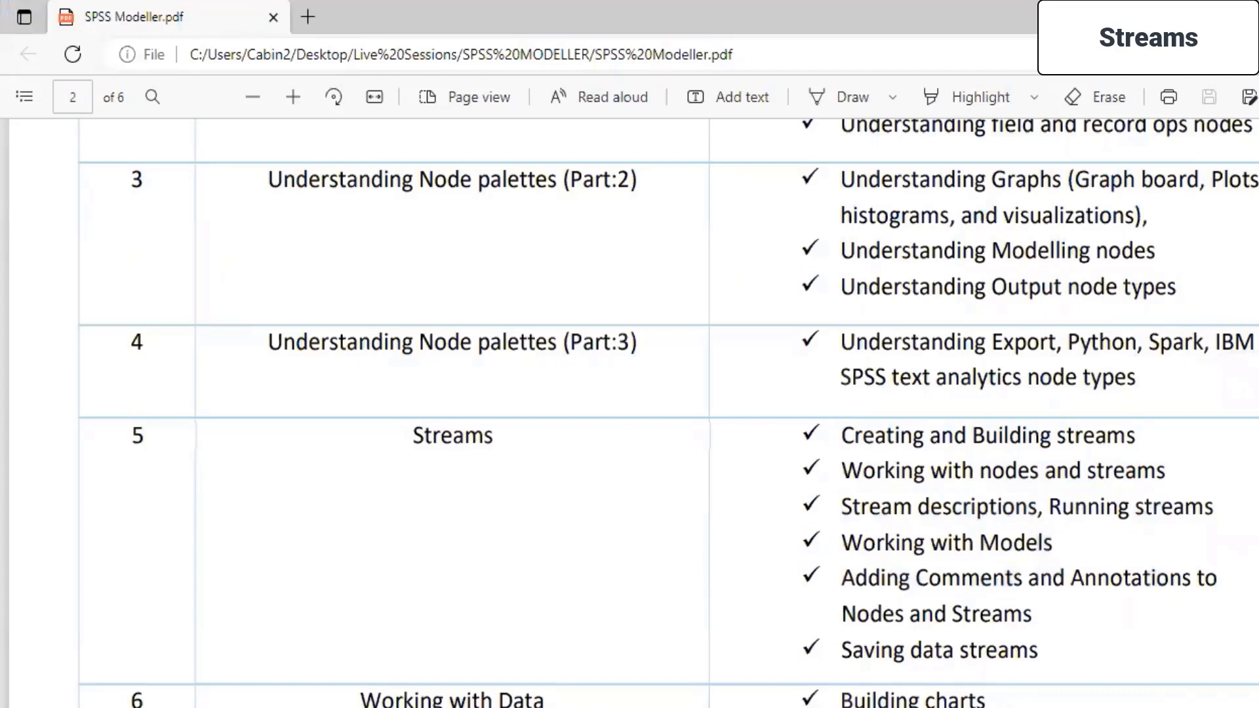
click(1241, 16)
- Open the Filter node for editing and look through its field list to the GDP sector fields
right_click(251, 231)
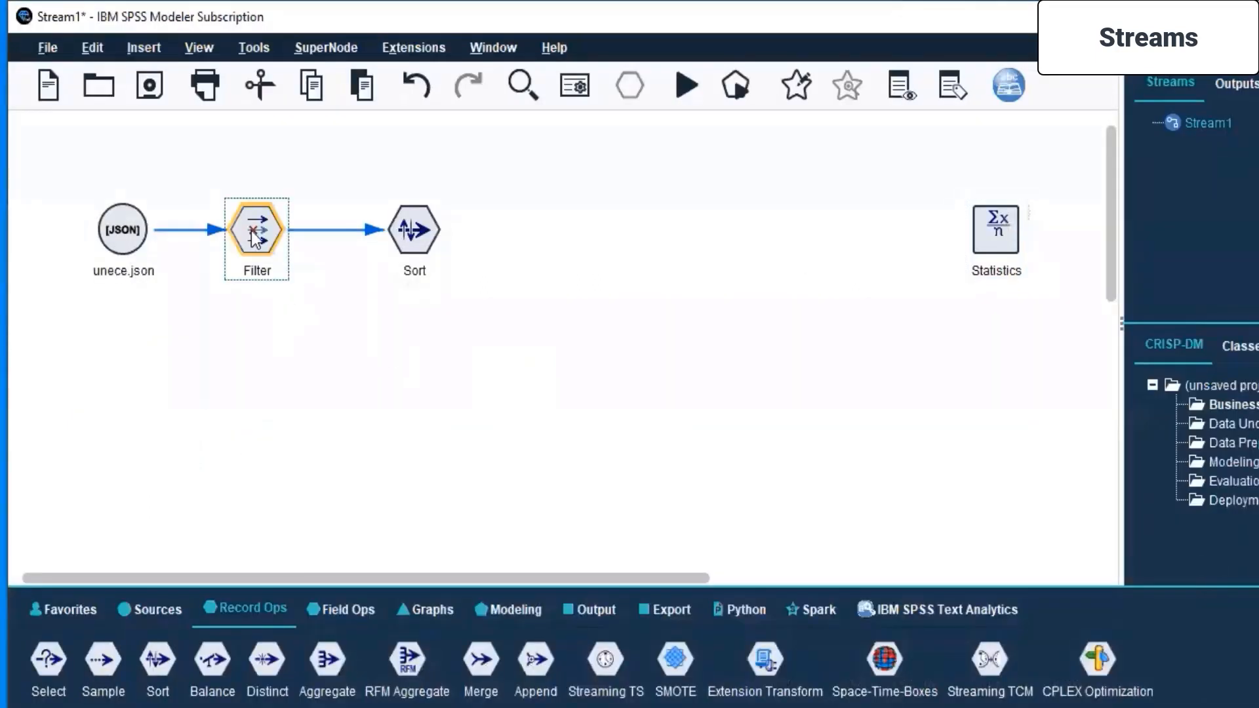
click(295, 244)
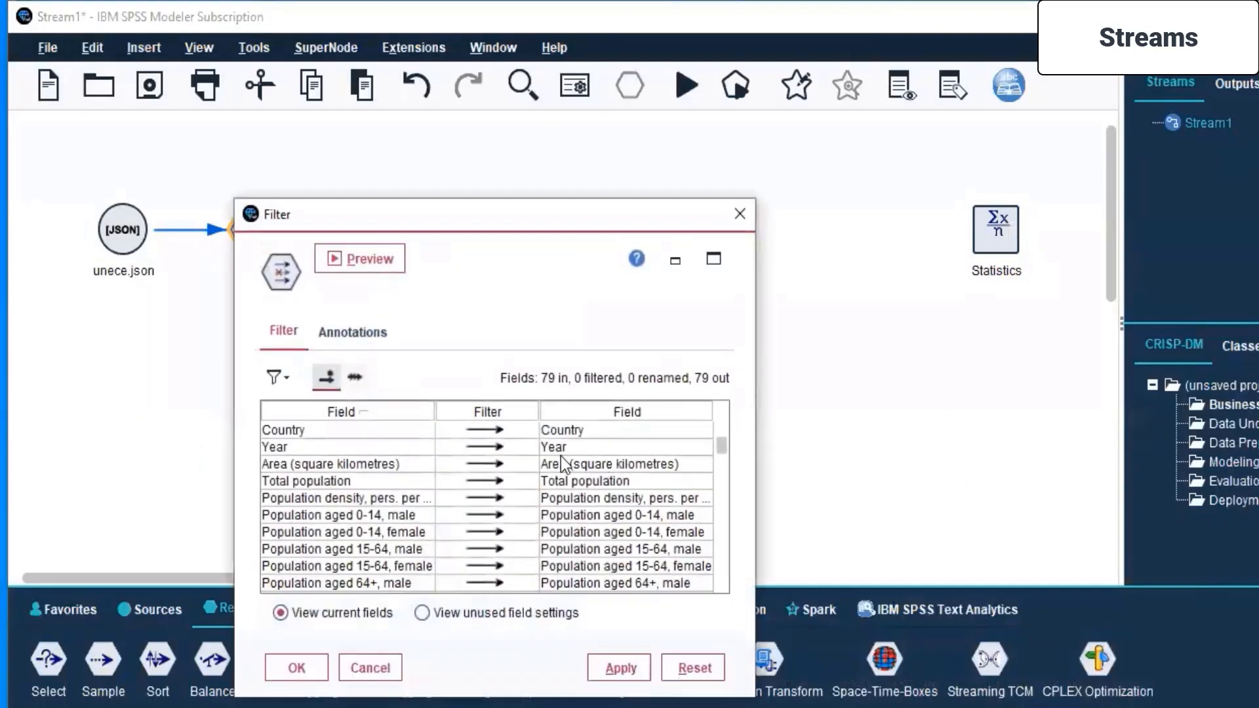
scroll(490, 494, down, 10)
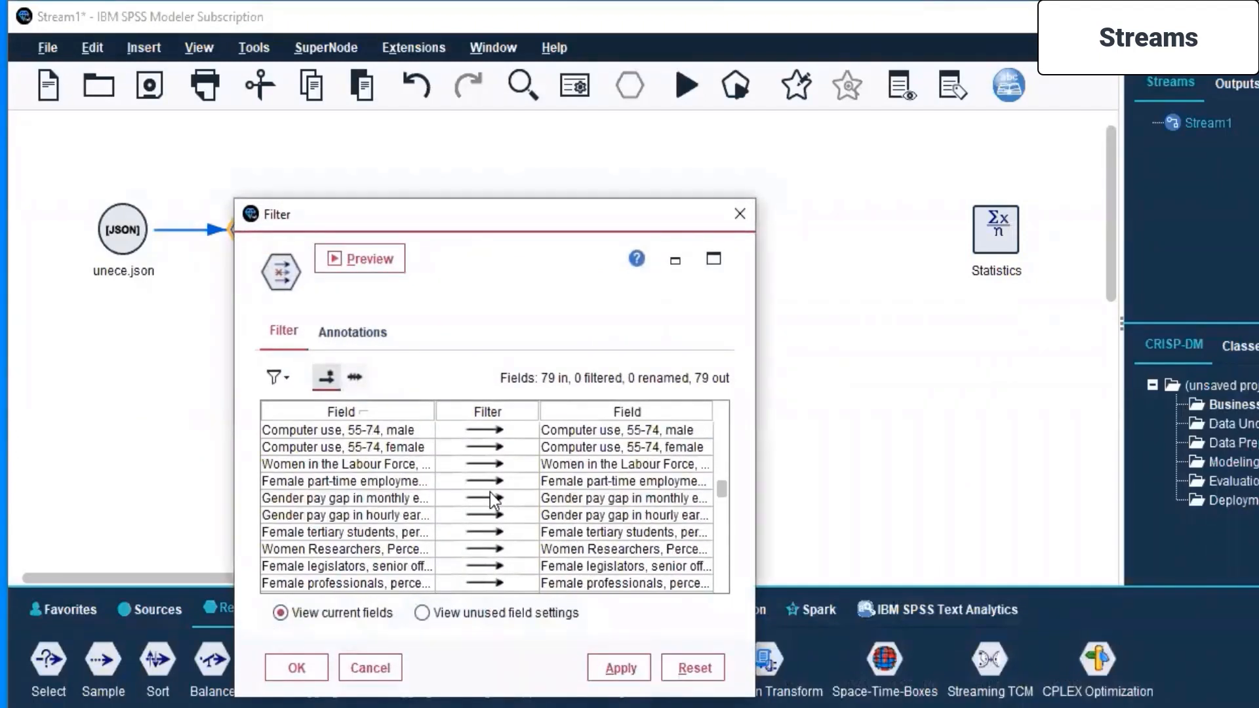
scroll(490, 493, down, 4)
scroll(489, 493, down, 2)
scroll(490, 493, down, 6)
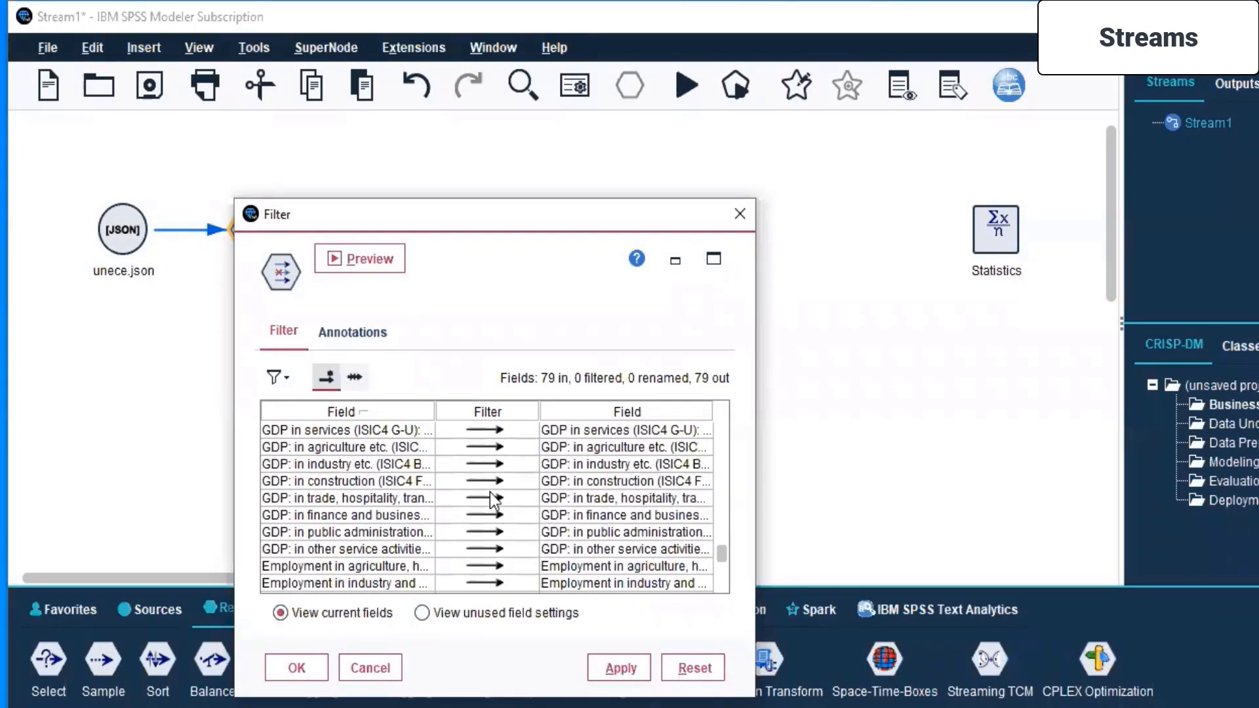
scroll(486, 490, up, 1)
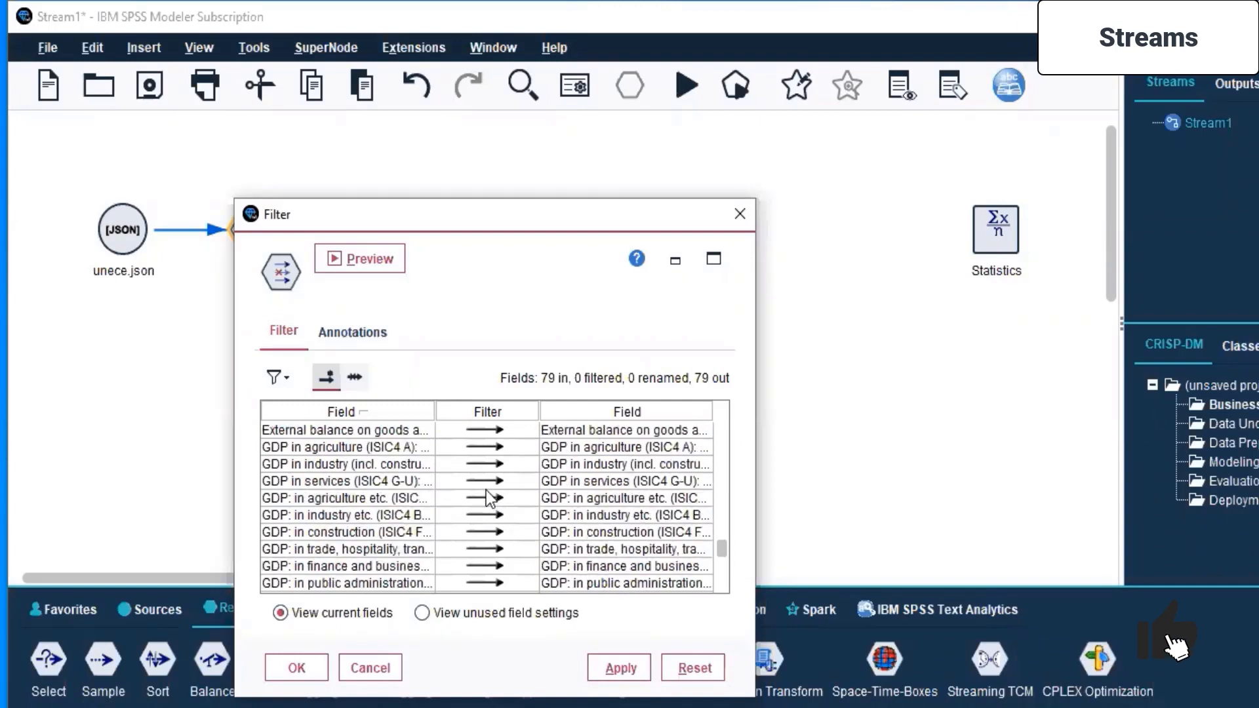
- Filter out the ten GDP sector fields, from GDP in agriculture (ISIC4 A) through GDP in other service activities
click(490, 447)
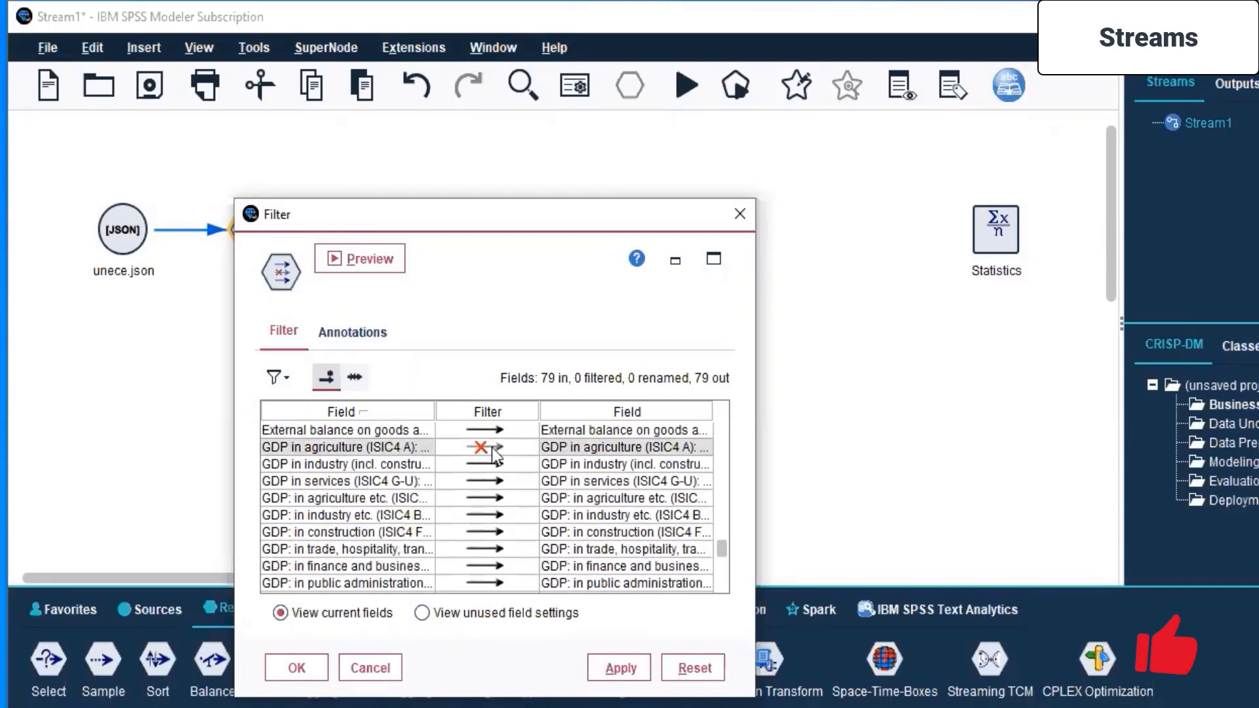
click(488, 466)
click(488, 482)
click(481, 501)
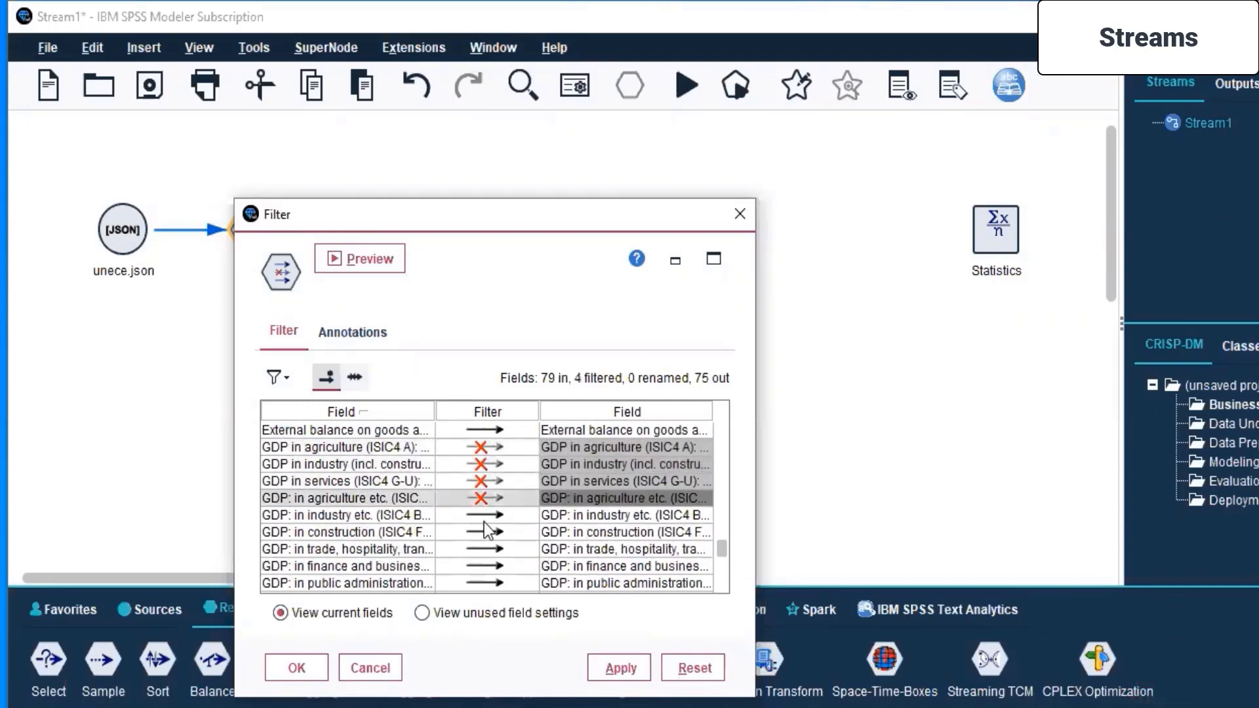
click(483, 515)
click(484, 532)
click(482, 549)
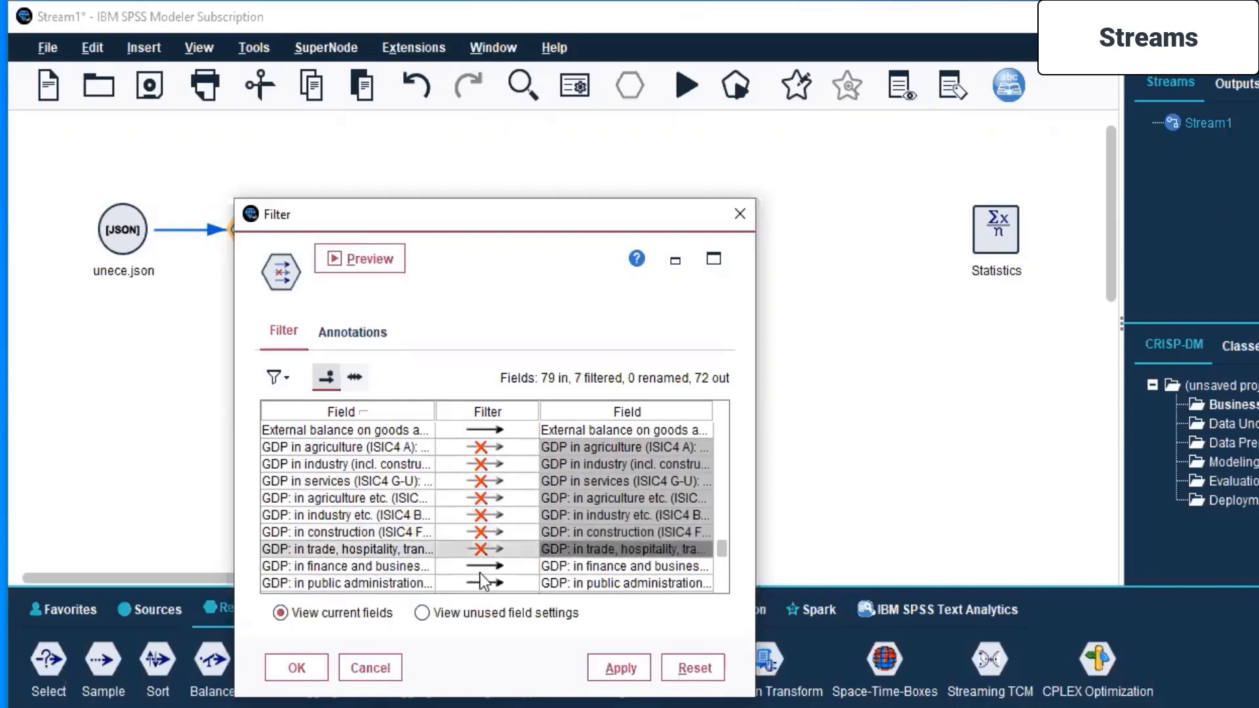
click(482, 565)
click(482, 583)
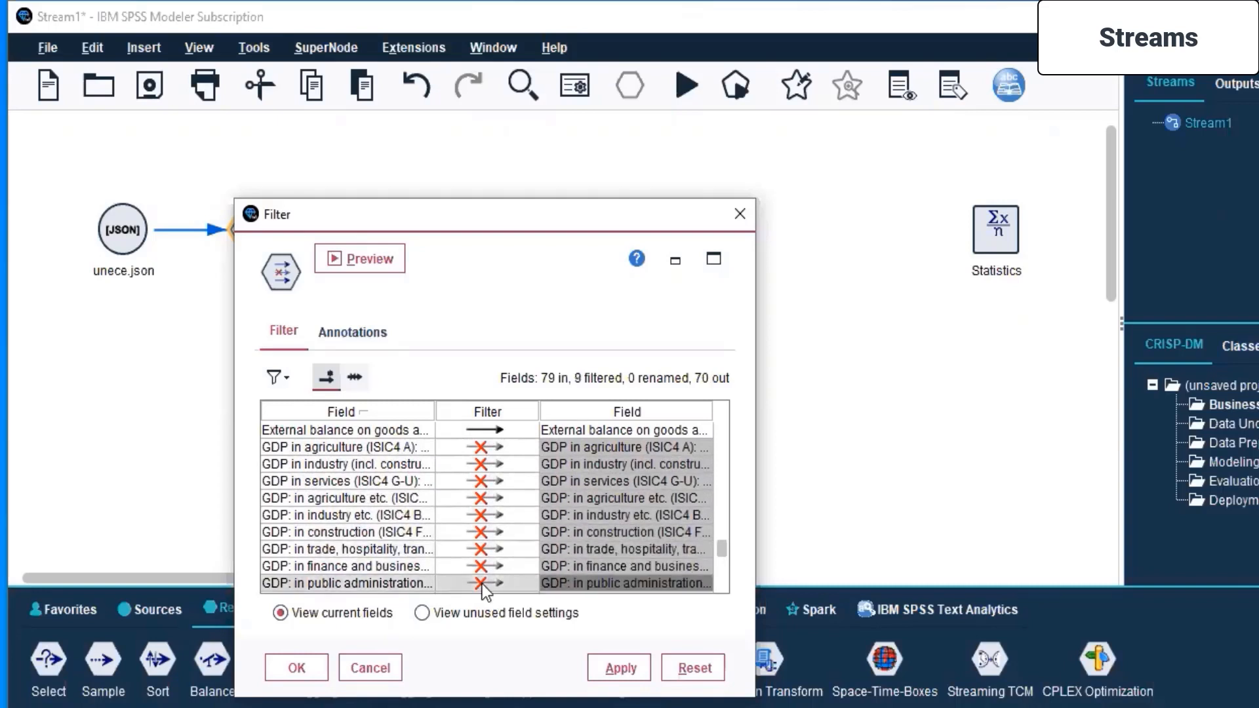
scroll(482, 584, down, 1)
click(484, 549)
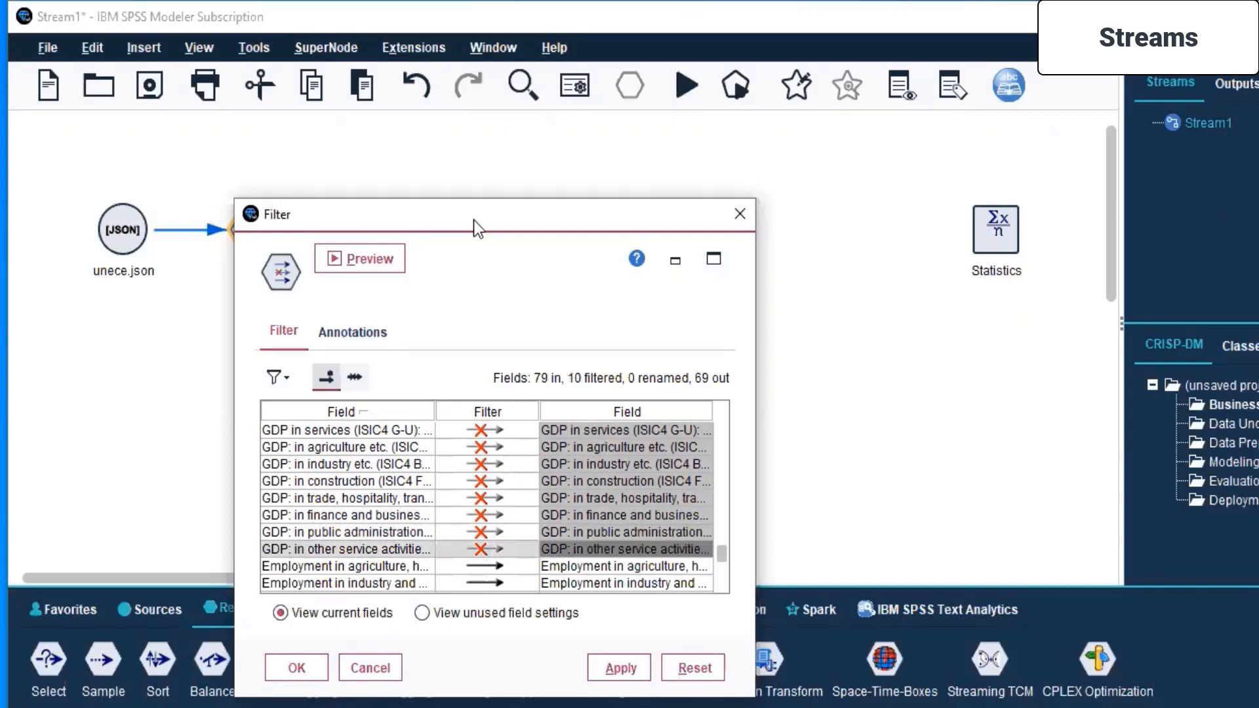
- Move the Filter settings clear of the stream and open the Sort node for editing
drag(473, 219, 944, 173)
click(405, 242)
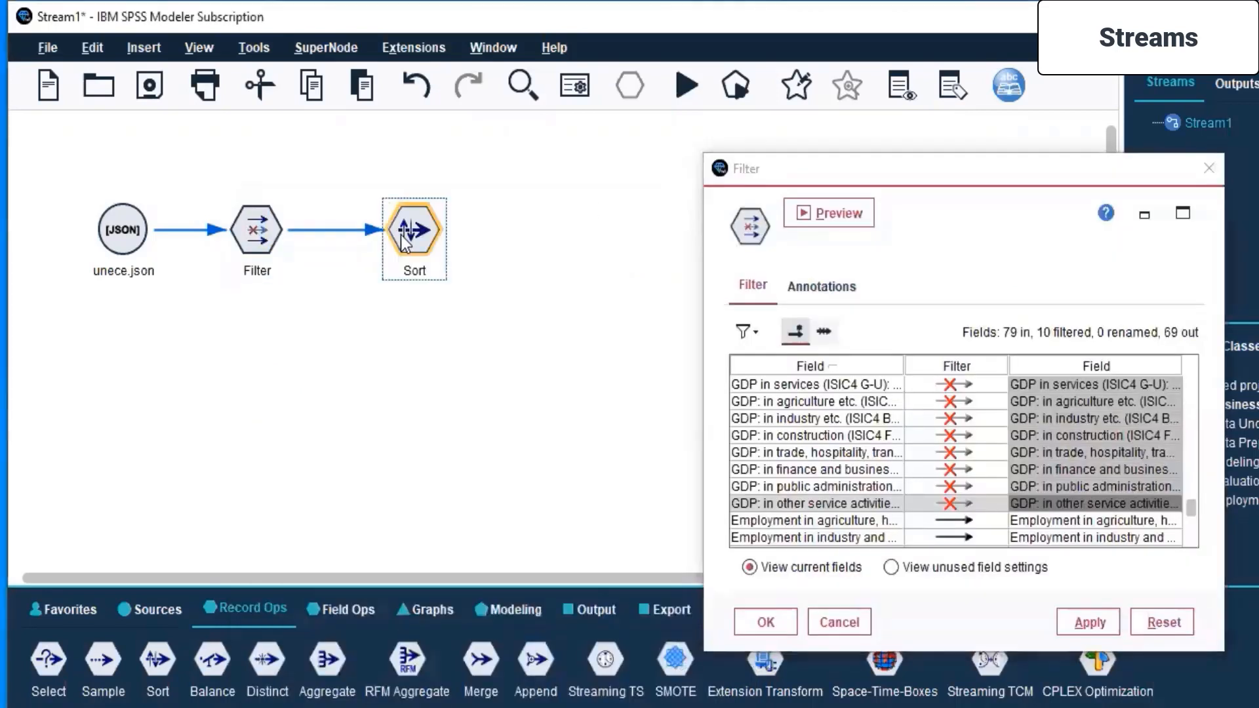
right_click(405, 243)
click(448, 250)
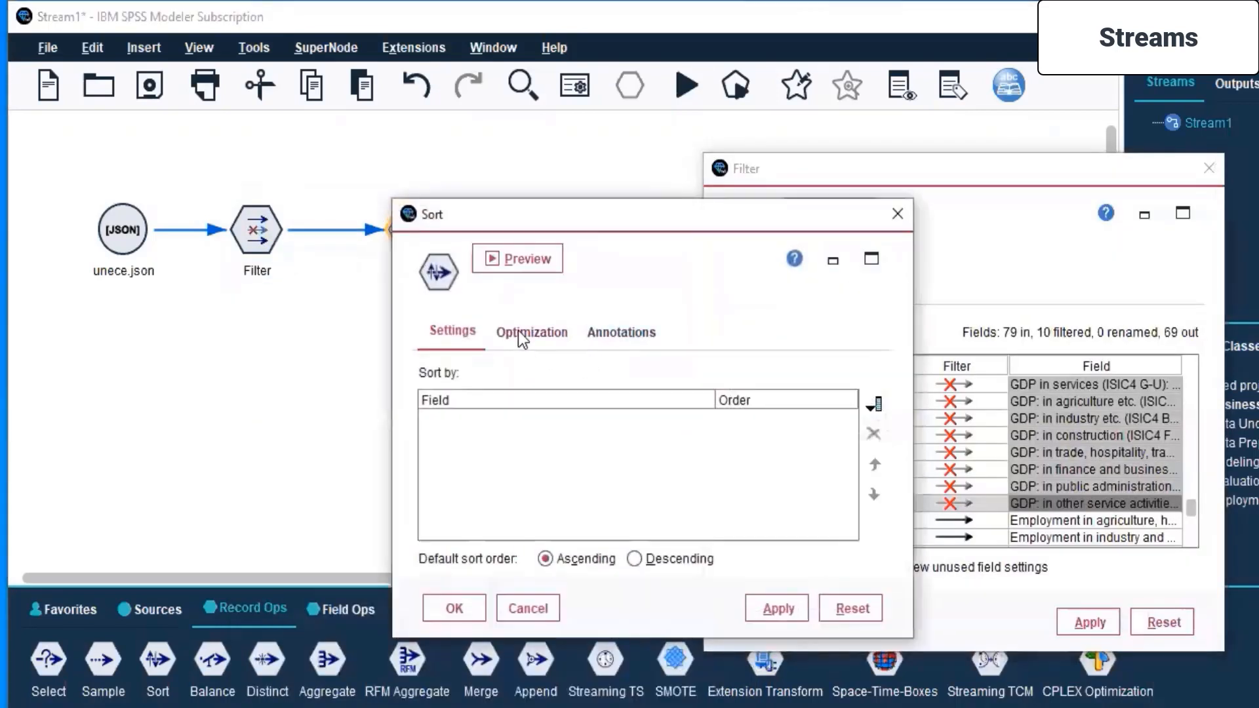
- Preview the Sort node's output and look through its columns on women in employment and public office
click(517, 261)
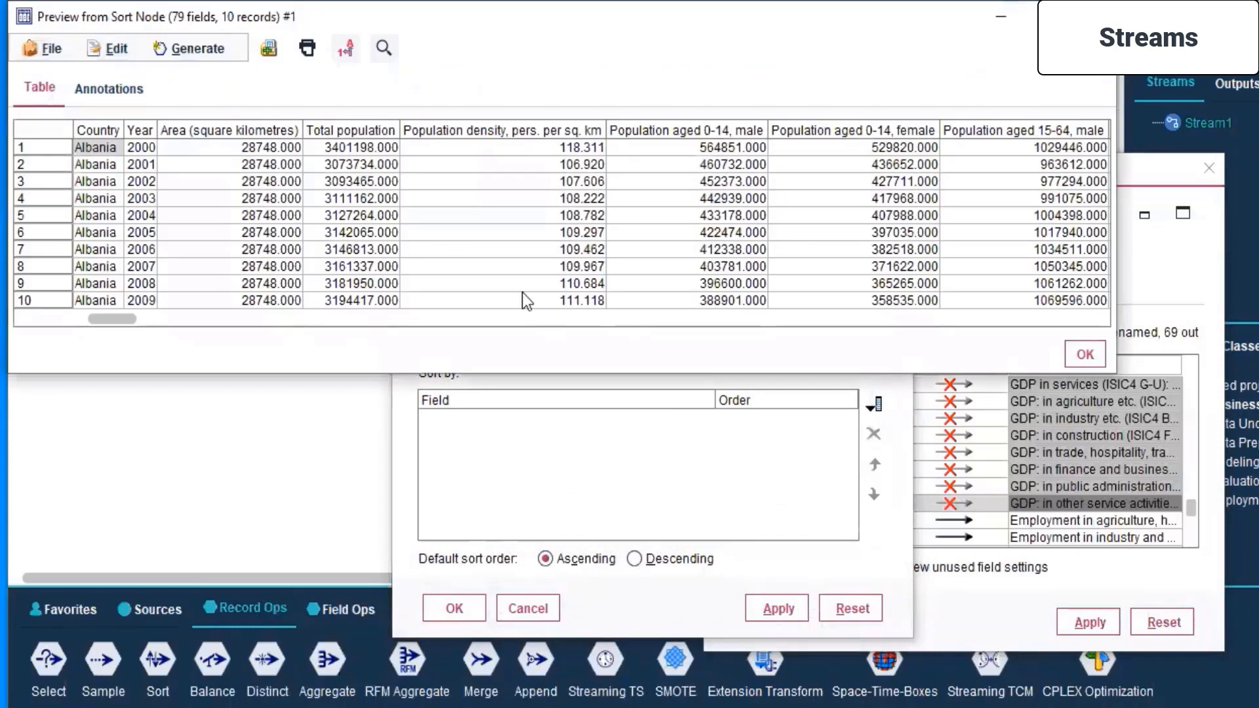
click(557, 321)
click(557, 321)
click(556, 321)
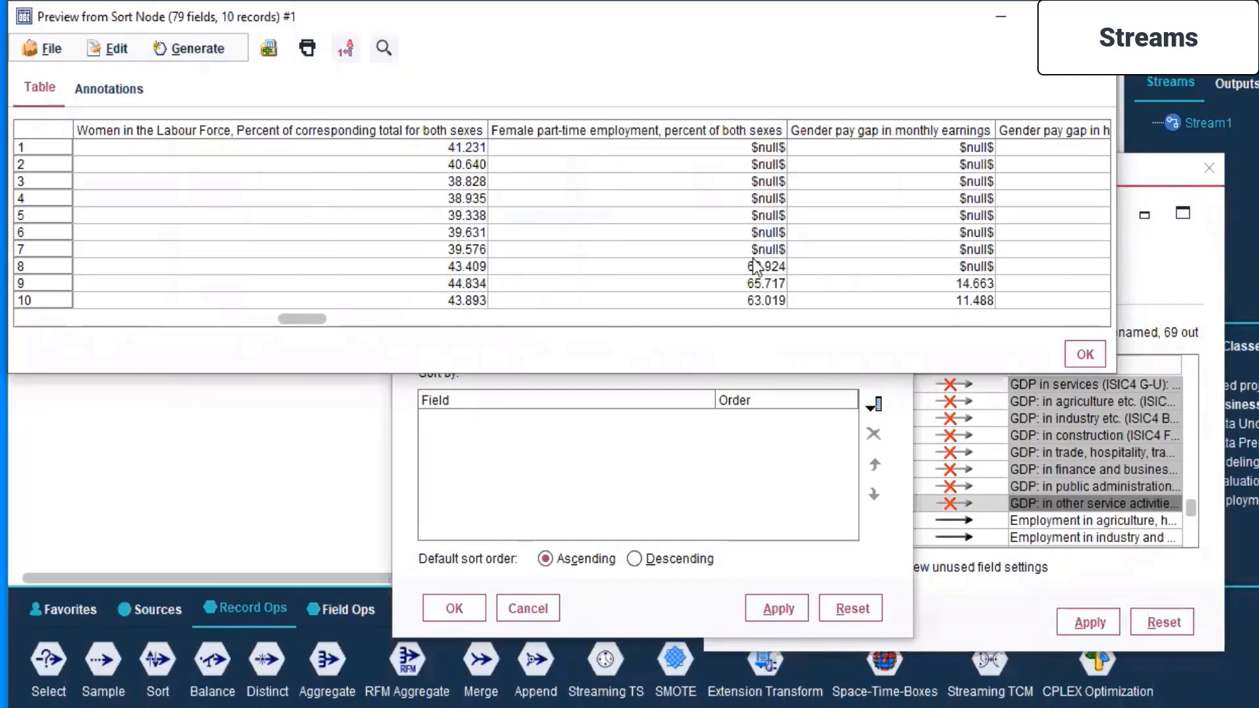
click(539, 317)
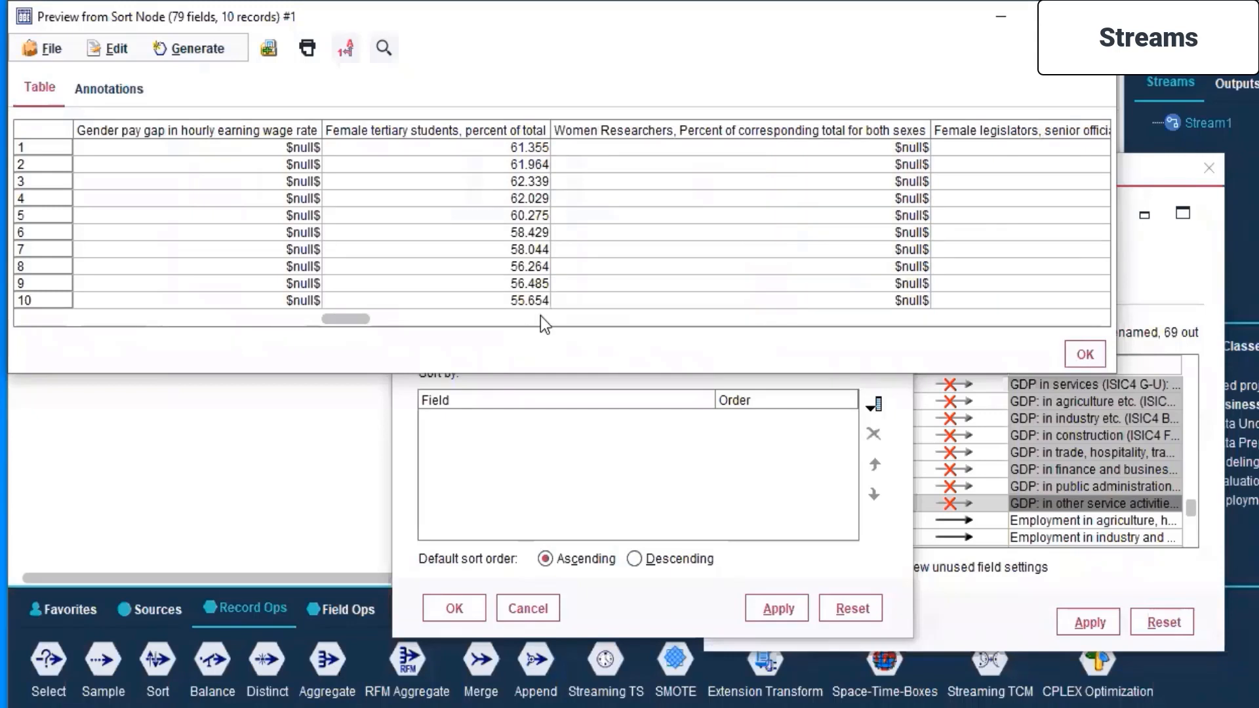
click(541, 319)
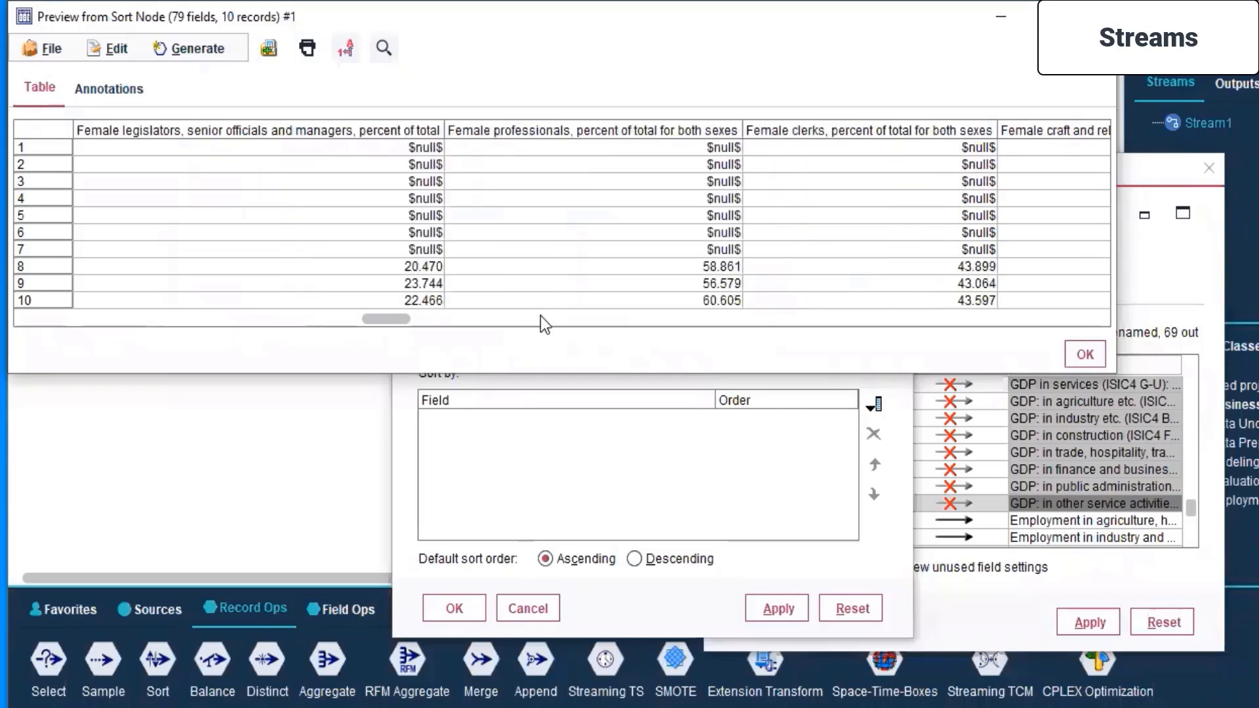
click(540, 319)
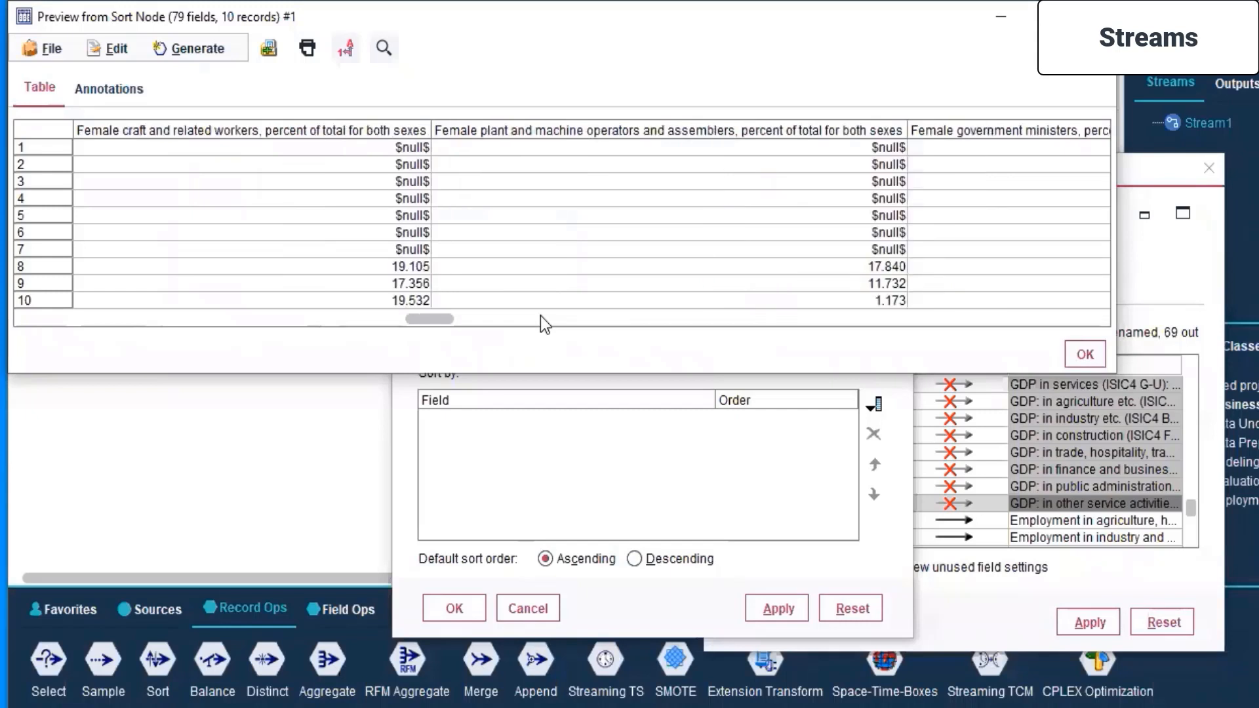
click(551, 319)
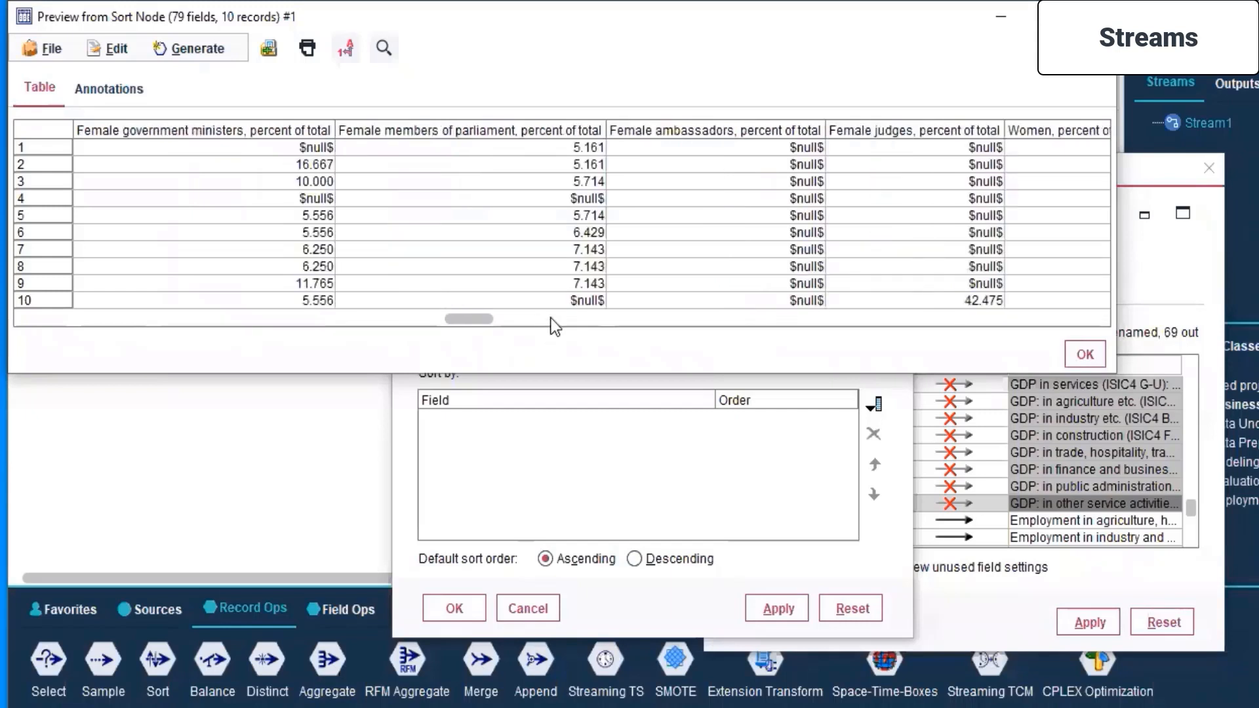
click(551, 320)
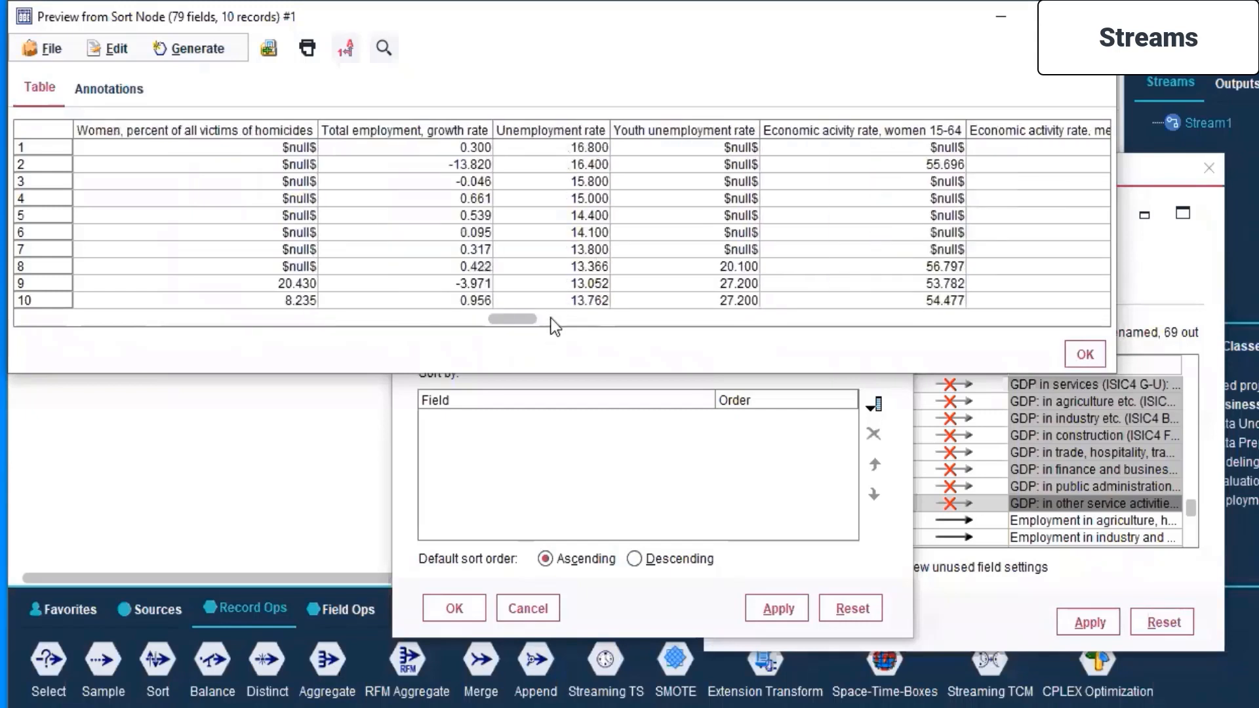
- Examine the preview's economic and employment-share columns, then close the preview and dismiss the Sort settings
click(706, 320)
click(706, 320)
click(707, 320)
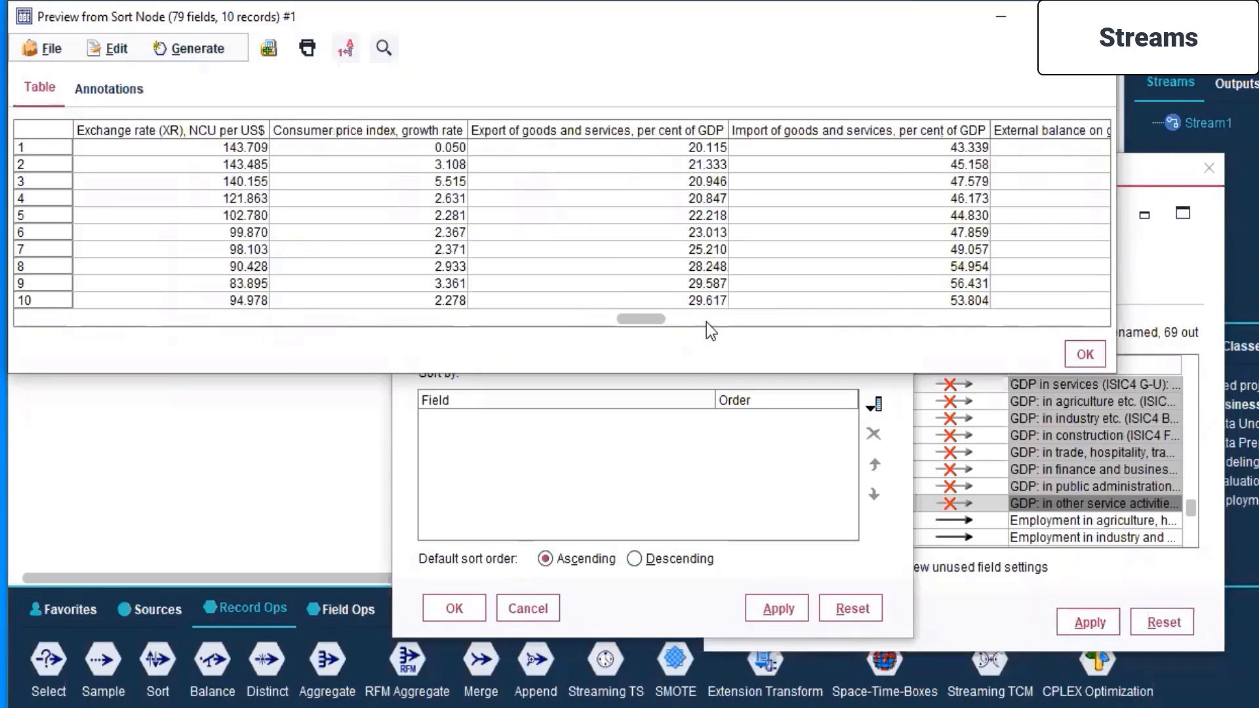
click(707, 321)
drag(707, 321, 964, 324)
scroll(888, 239, right, 3)
scroll(888, 243, left, 5)
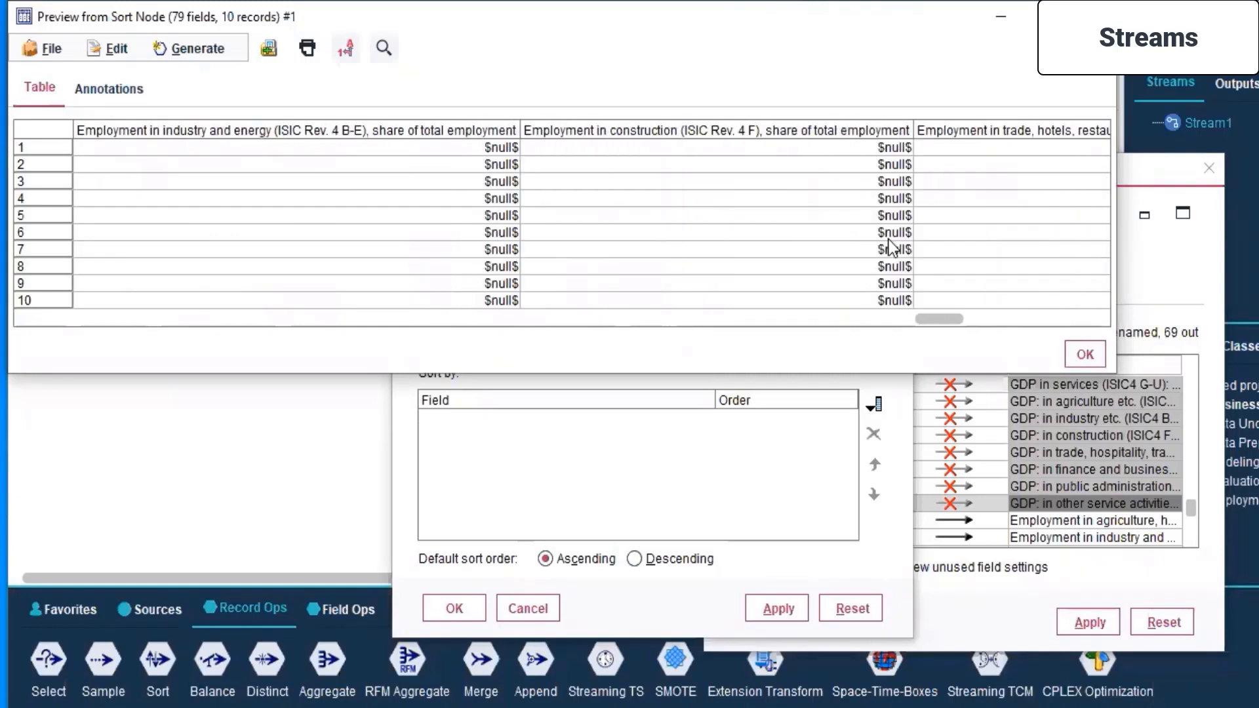
drag(887, 319, 910, 321)
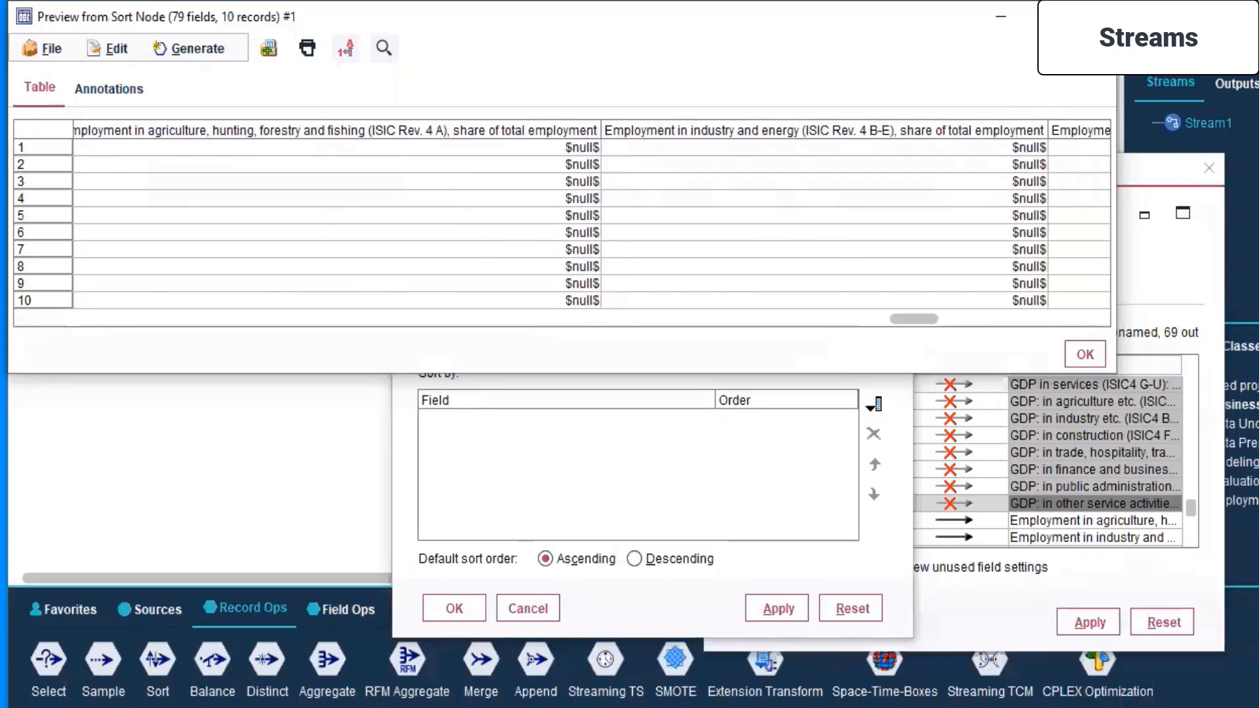
click(1033, 15)
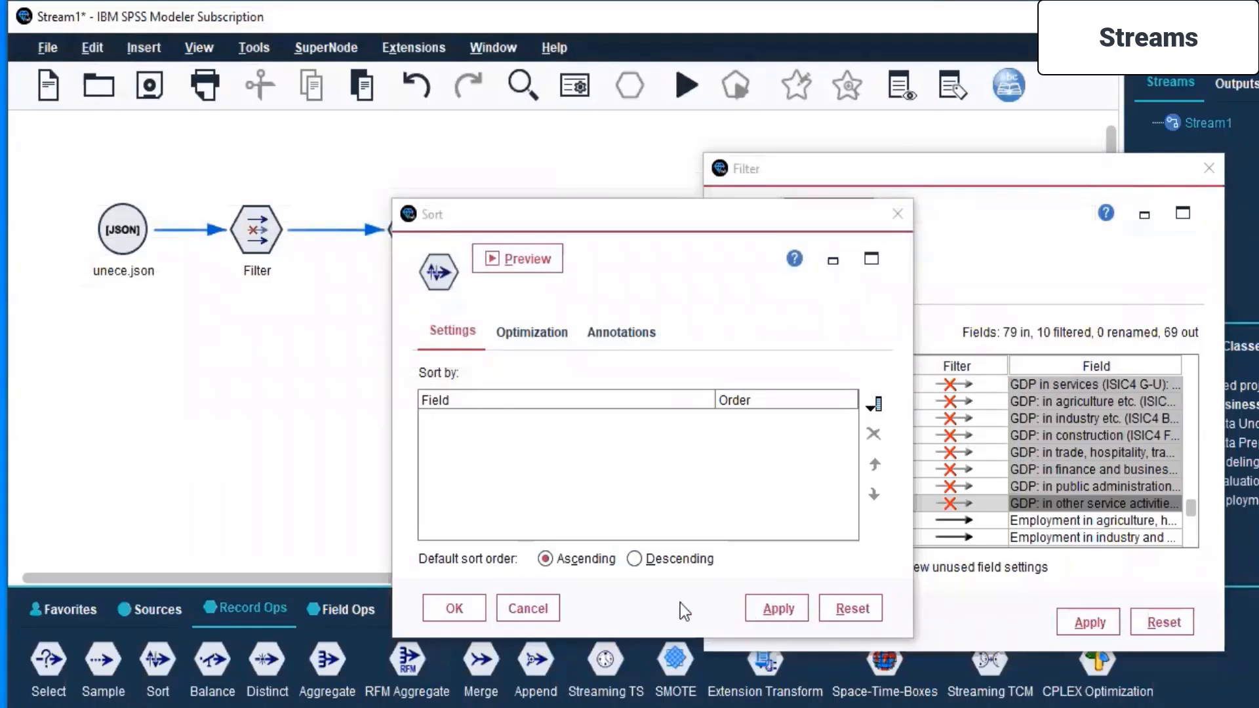
click(528, 608)
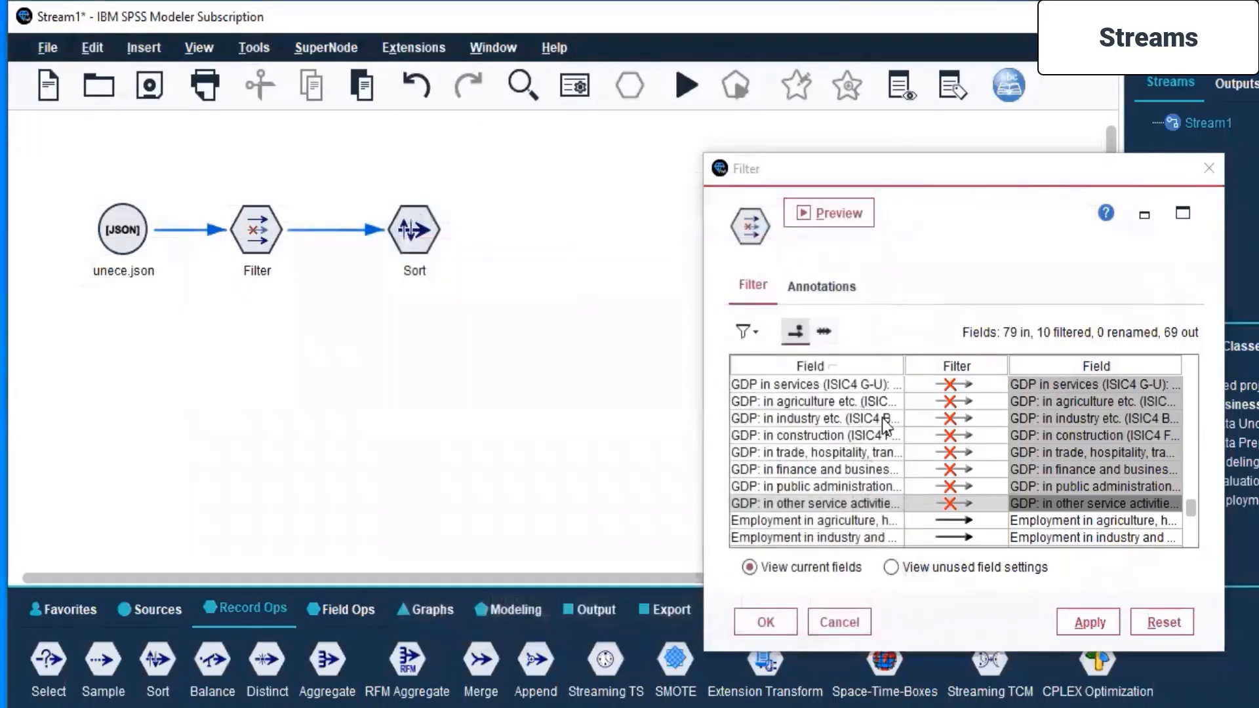
- Restore the ten filtered GDP sector fields in the Filter node so they pass through the stream again
click(952, 384)
click(951, 401)
click(949, 418)
click(950, 435)
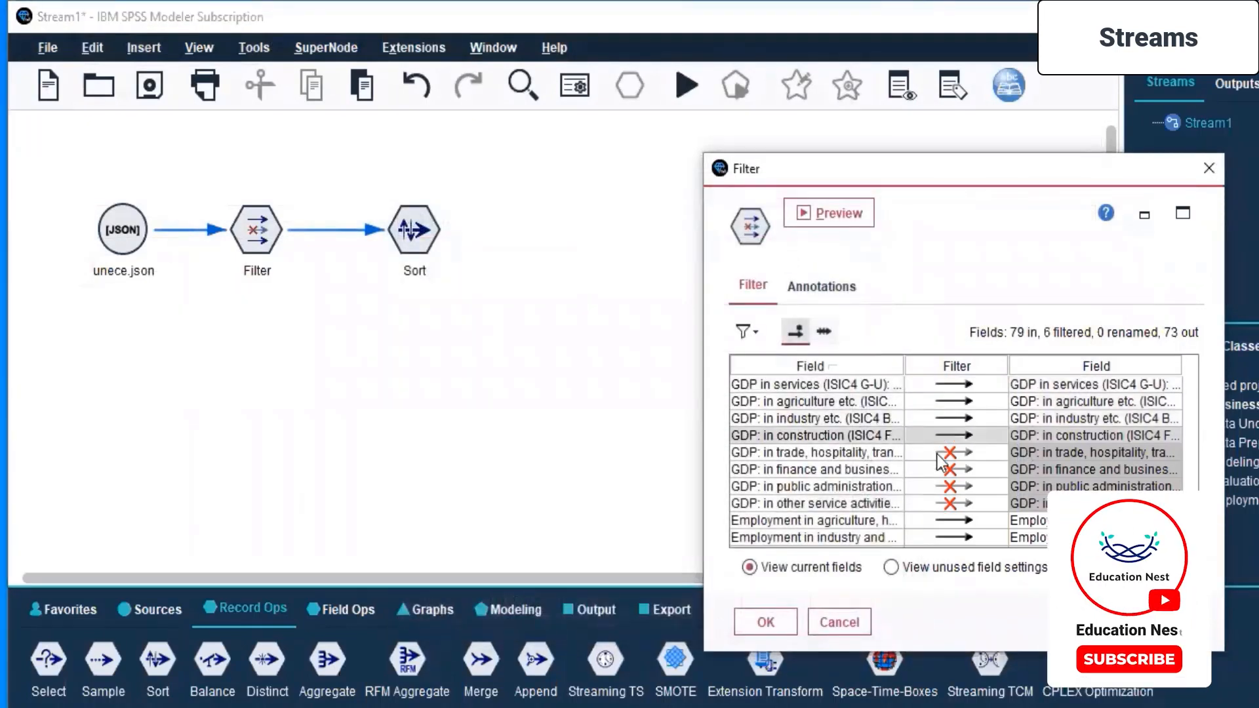
click(950, 452)
click(943, 488)
click(944, 470)
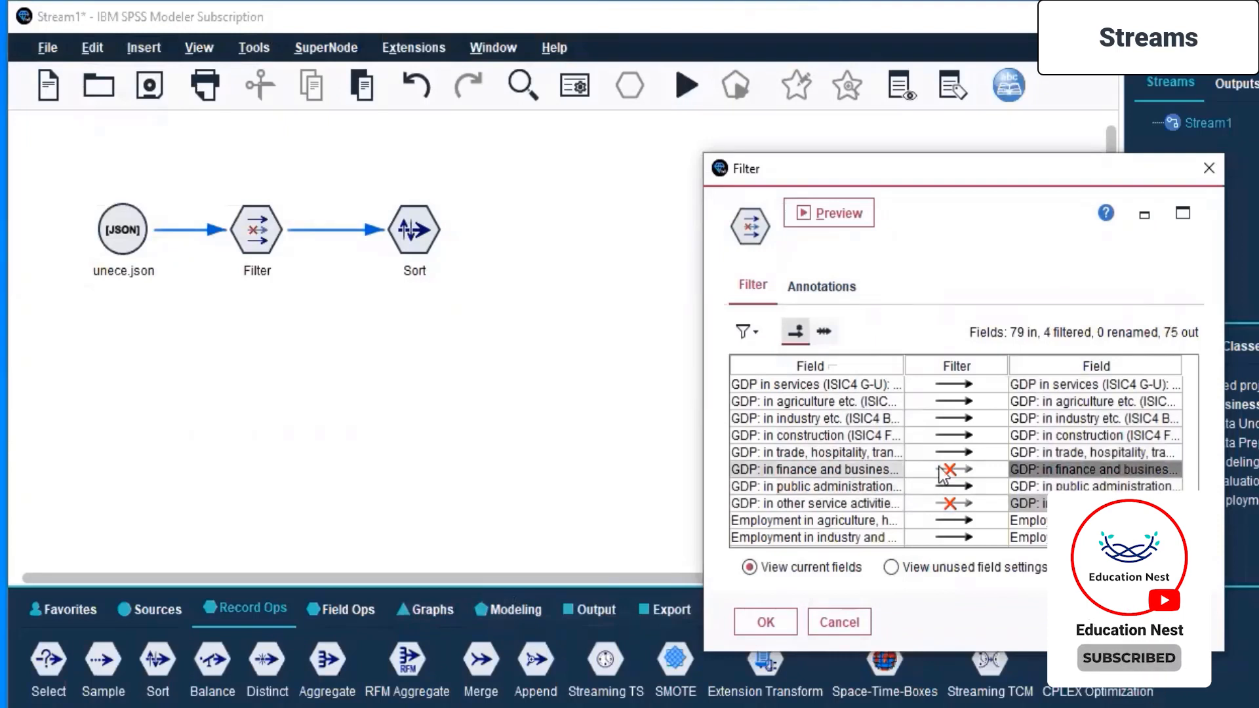
click(943, 499)
scroll(944, 504, up, 1)
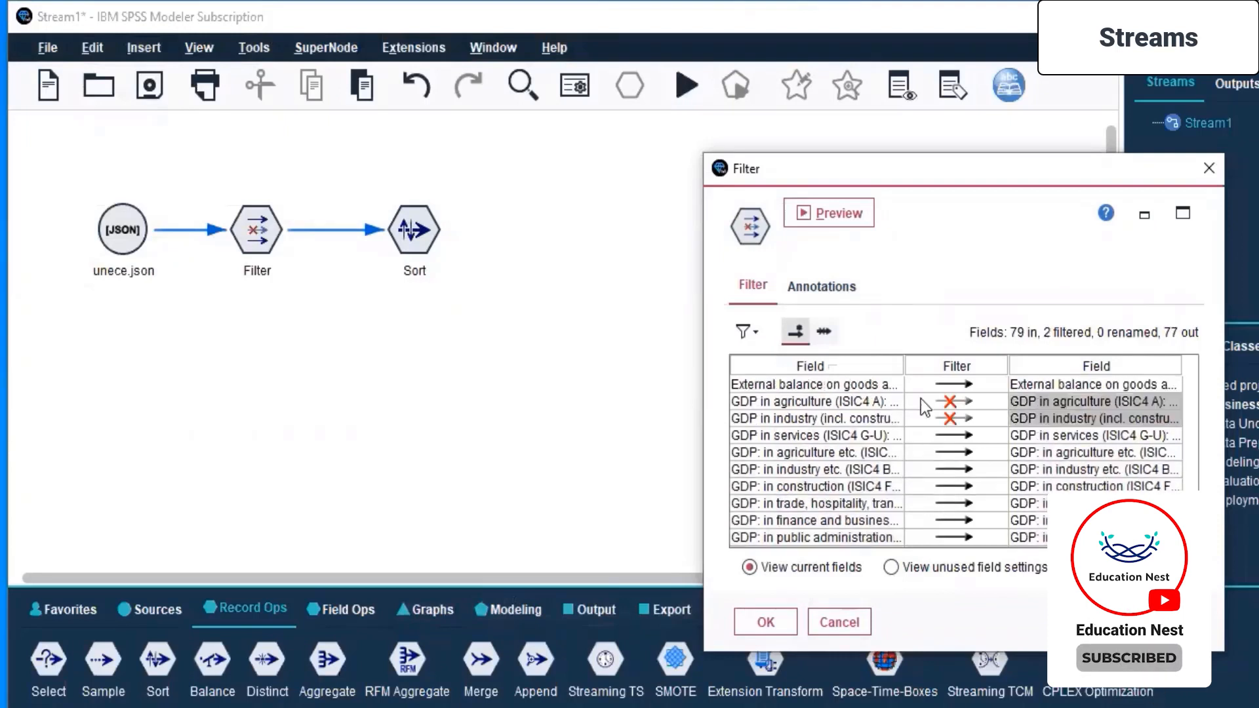
click(948, 401)
click(947, 419)
- Filter out the seven Employment sector fields, from Employment in agriculture through Employment in other service activities, and accept the Filter settings
scroll(945, 425, down, 2)
scroll(944, 425, down, 1)
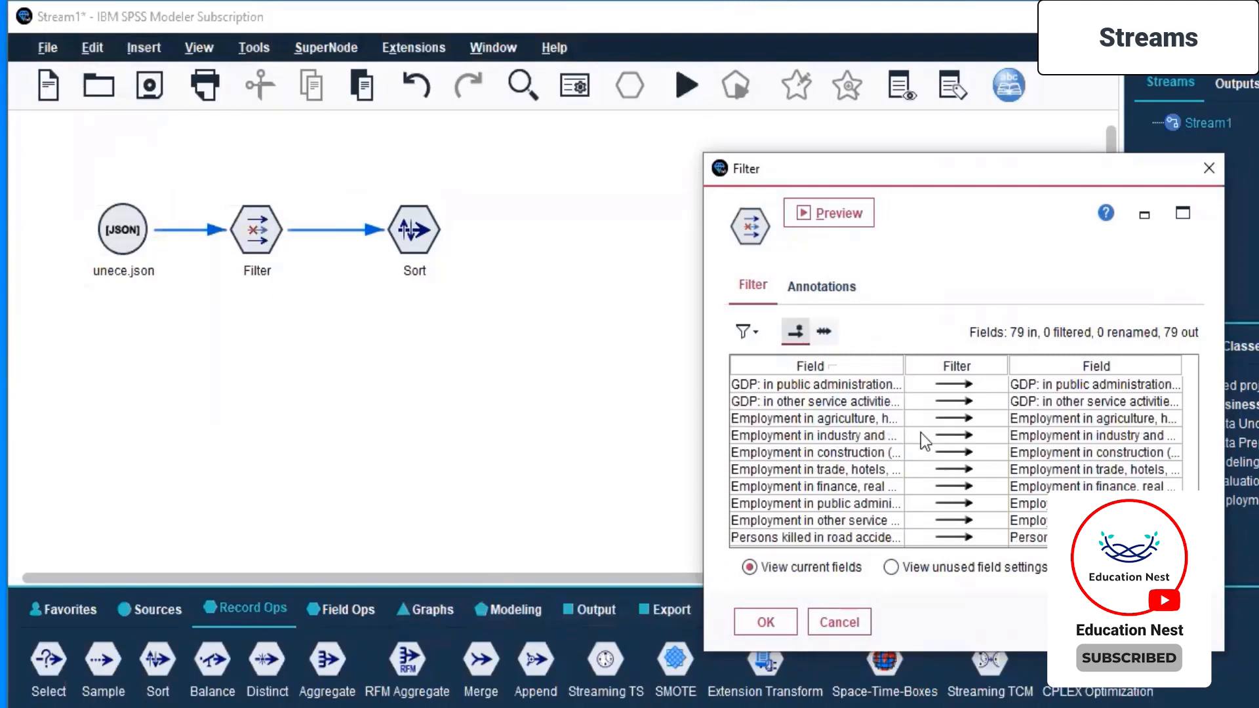
click(953, 418)
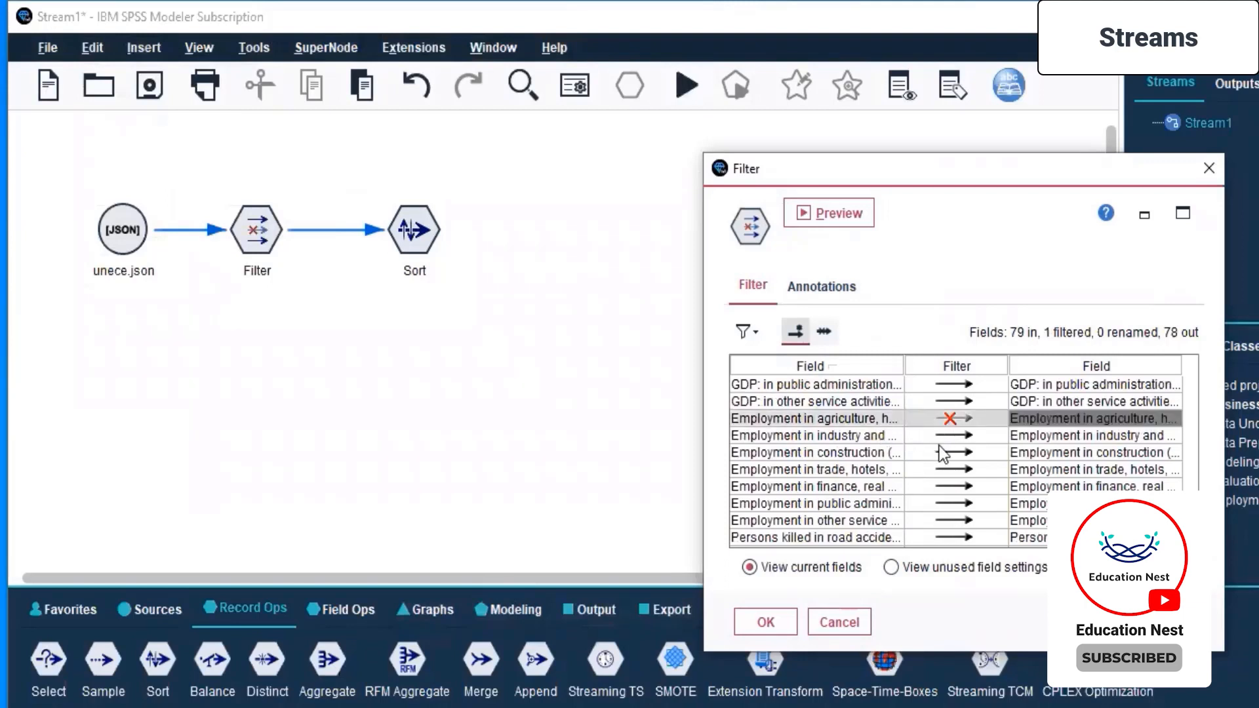
click(952, 436)
click(950, 452)
click(951, 470)
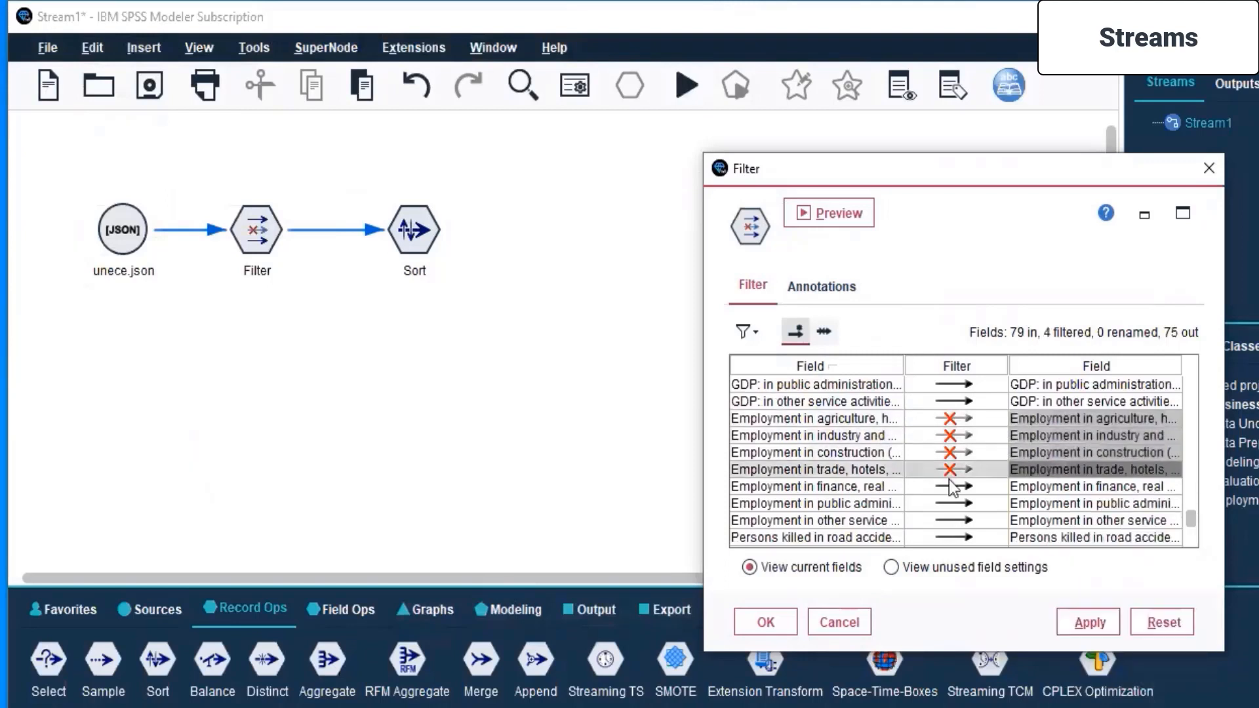
click(952, 487)
click(951, 504)
click(951, 521)
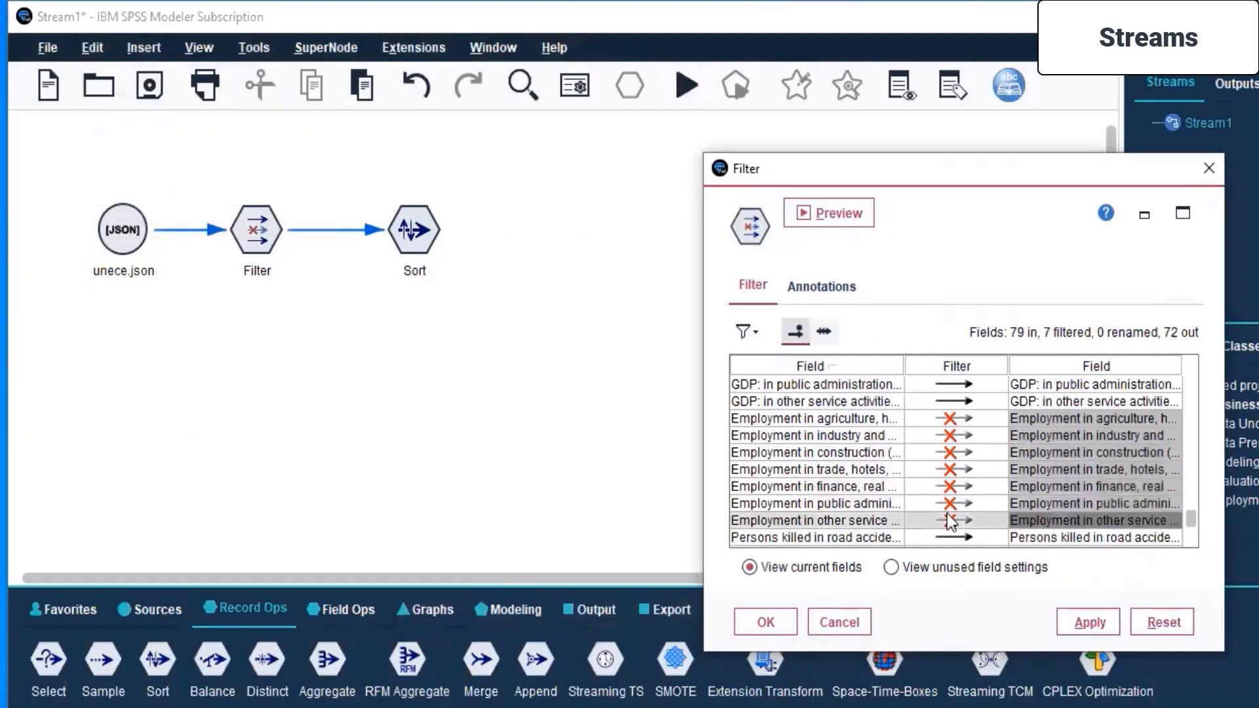
scroll(951, 523, down, 1)
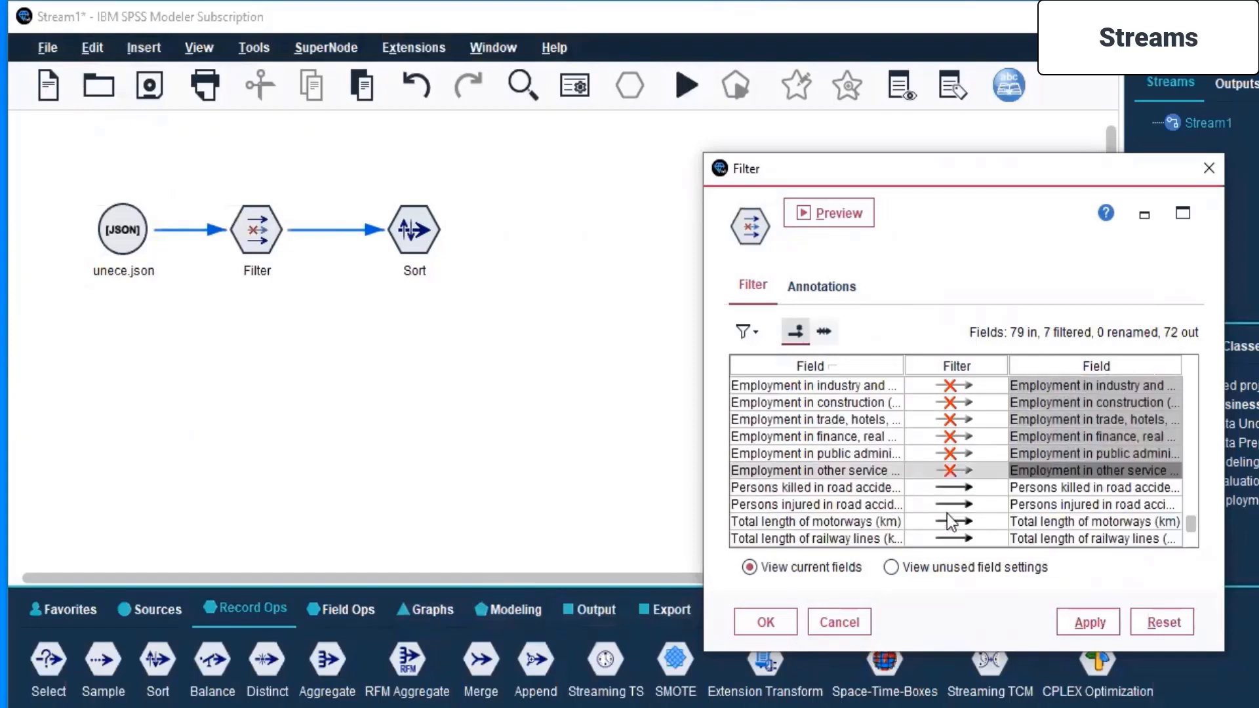
scroll(951, 523, up, 4)
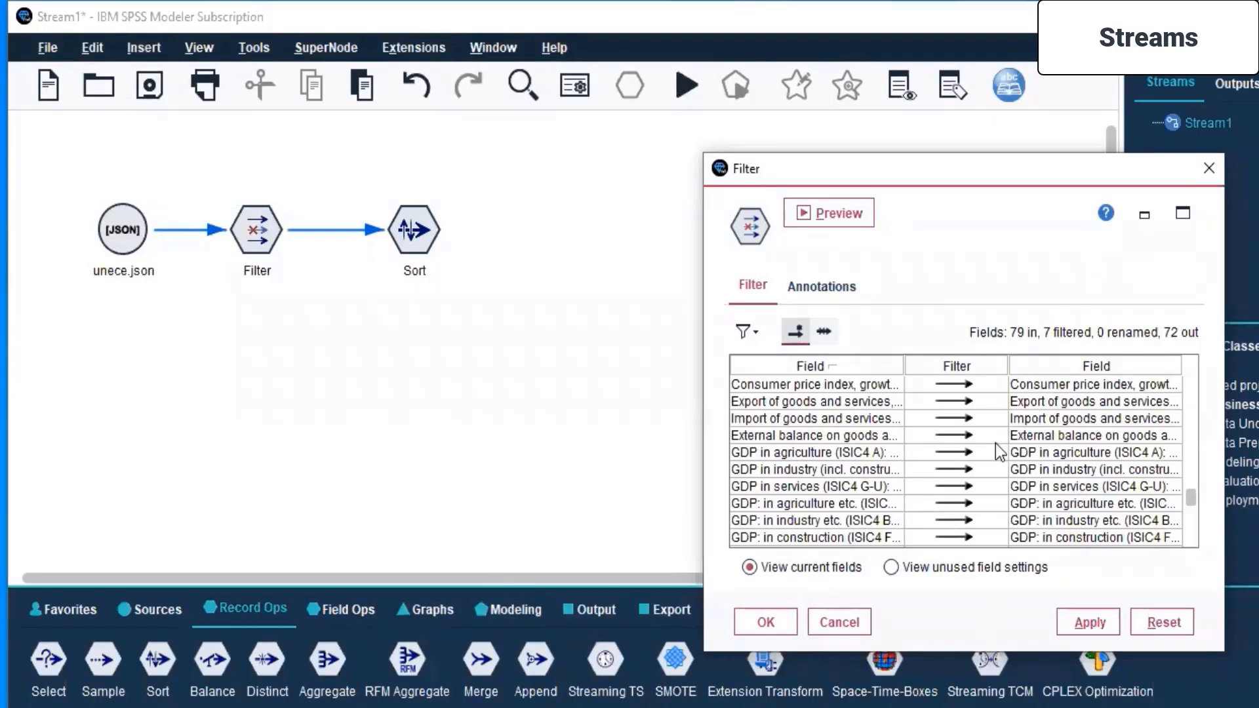
click(764, 622)
- Move the Sort node slightly closer to the Filter node and clear the selection
drag(420, 244, 396, 240)
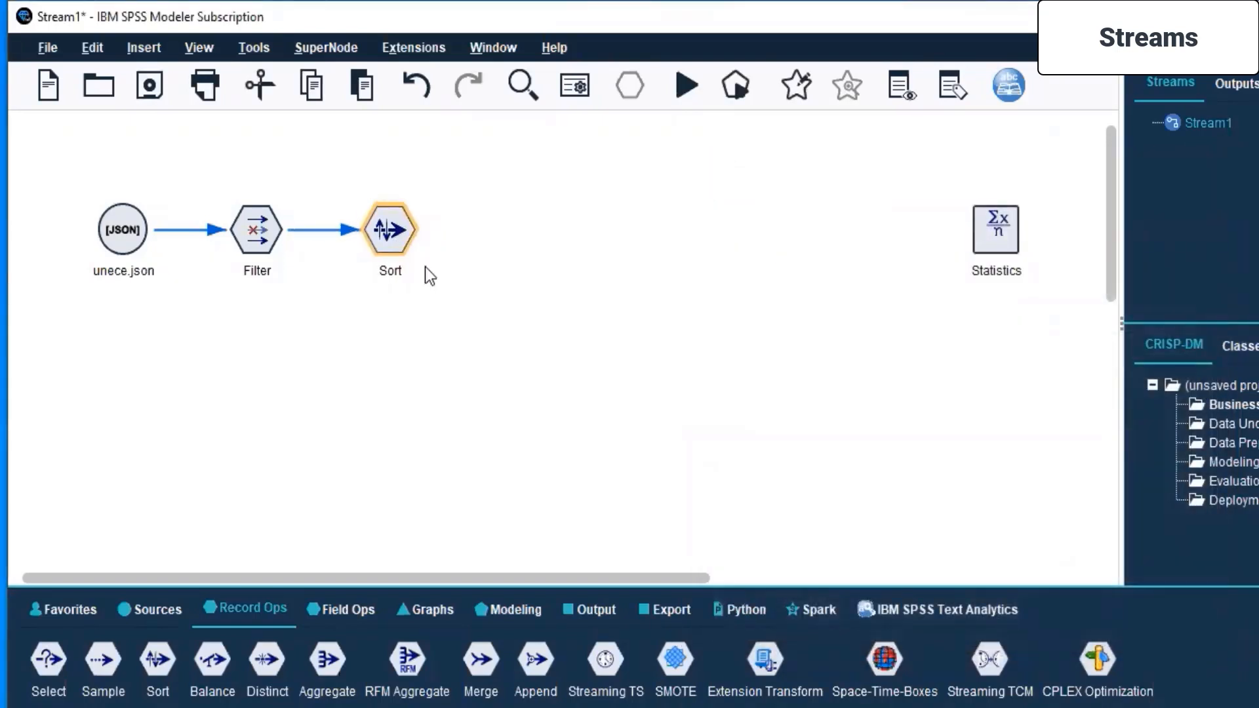
click(568, 359)
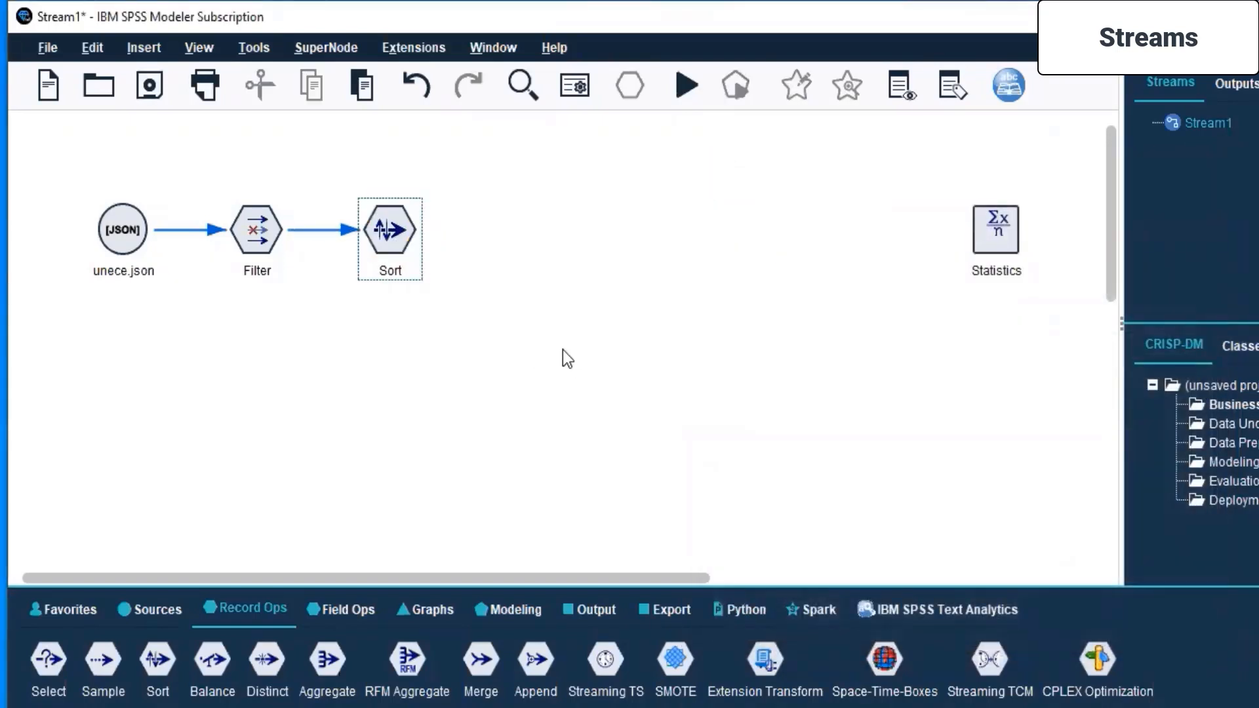
- Reopen the Filter node, review the filtered Employment fields, and accept the settings
click(243, 224)
right_click(242, 224)
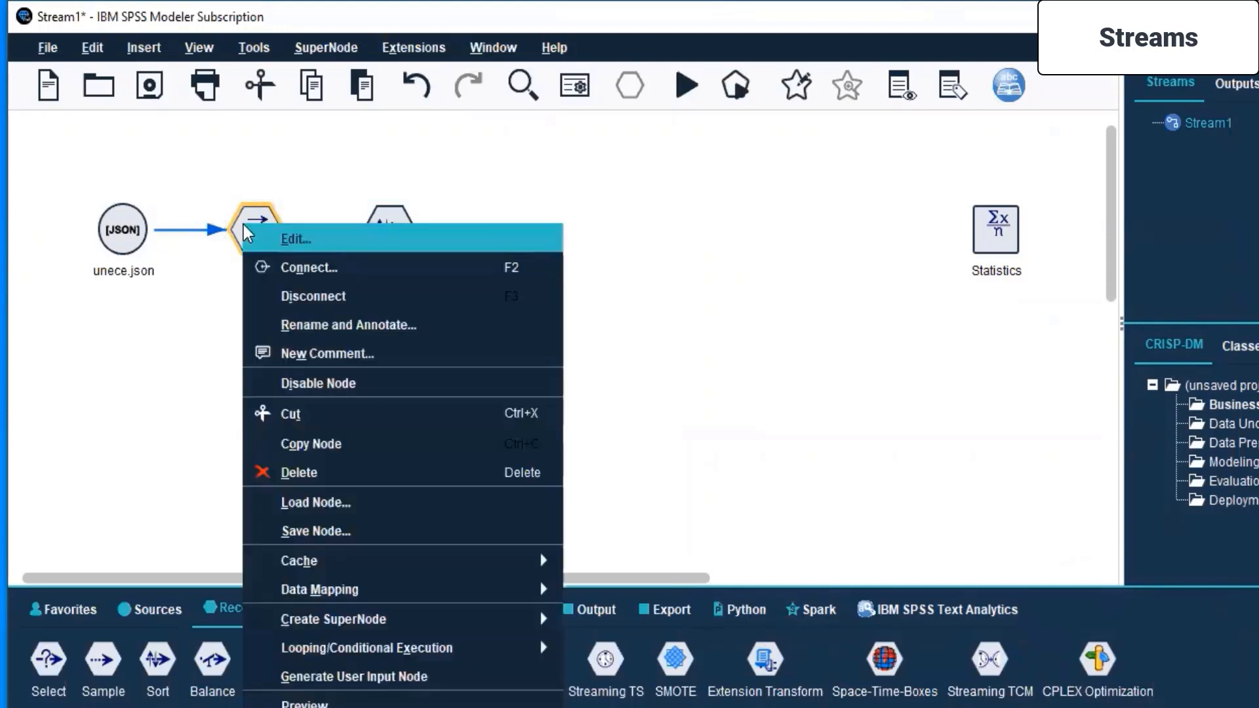
click(318, 235)
scroll(510, 484, down, 10)
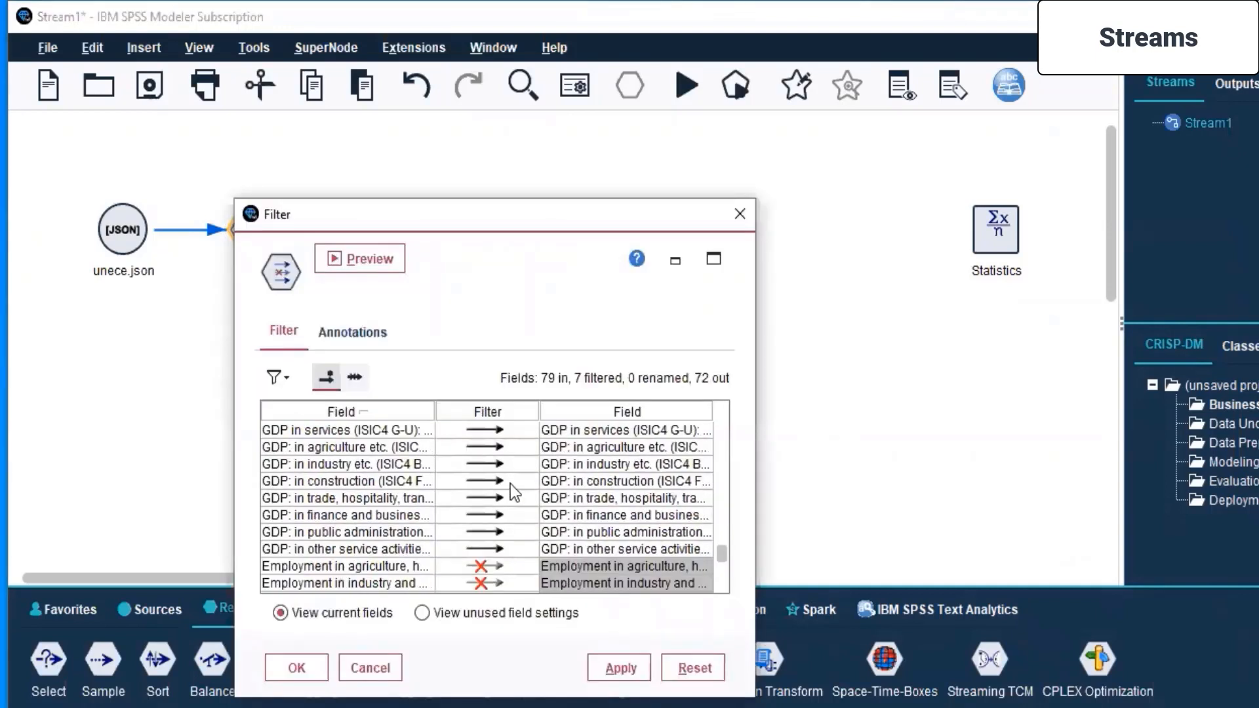
scroll(510, 484, down, 3)
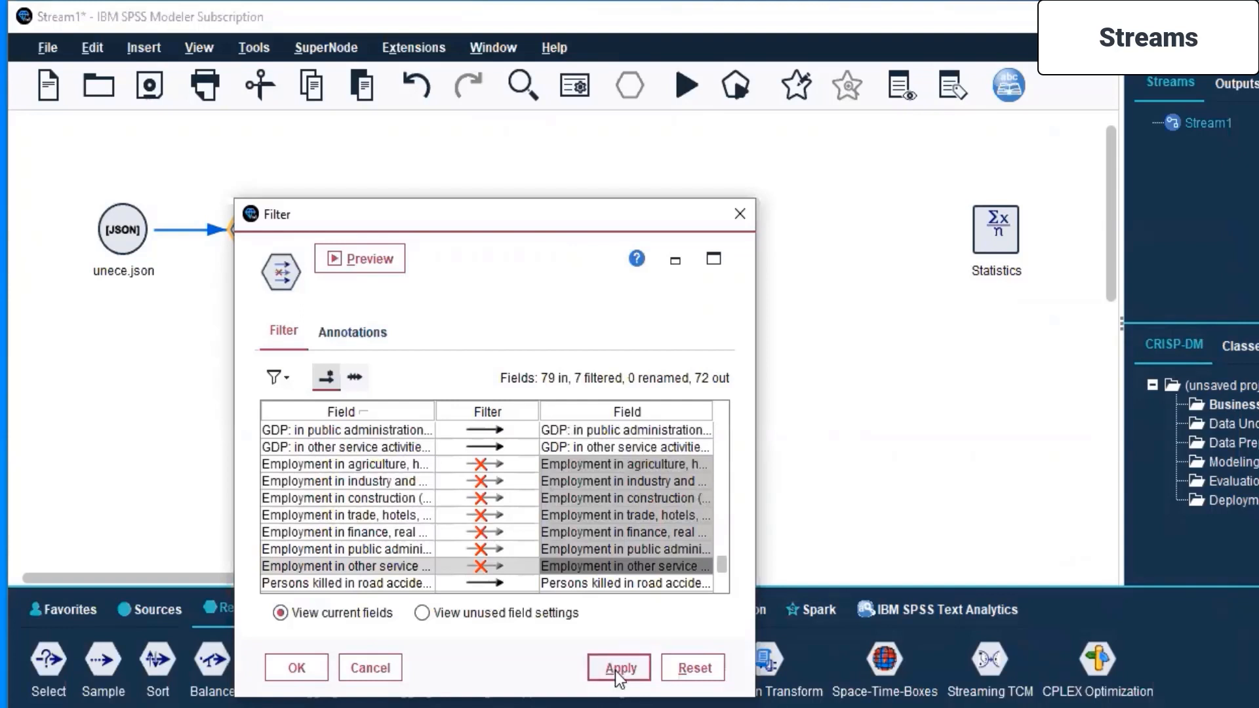
click(316, 669)
- Open the Sort node for editing and run a preview of its output
click(381, 243)
right_click(380, 243)
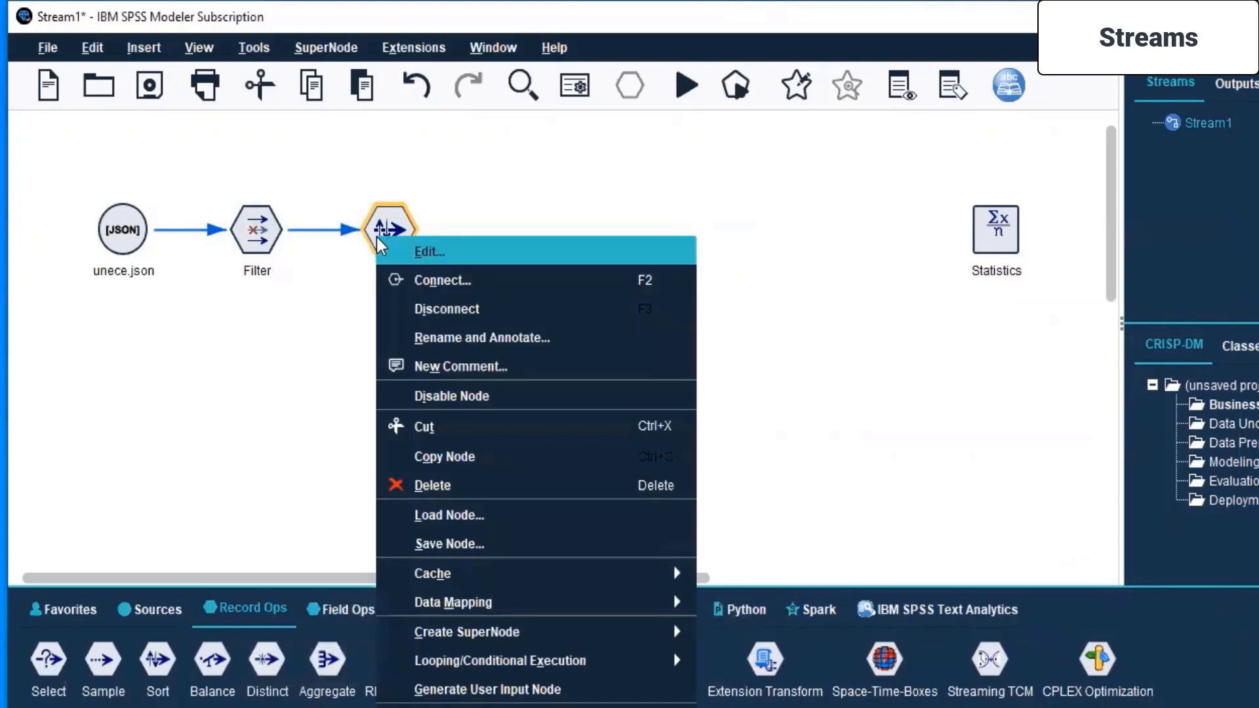
click(405, 251)
click(470, 270)
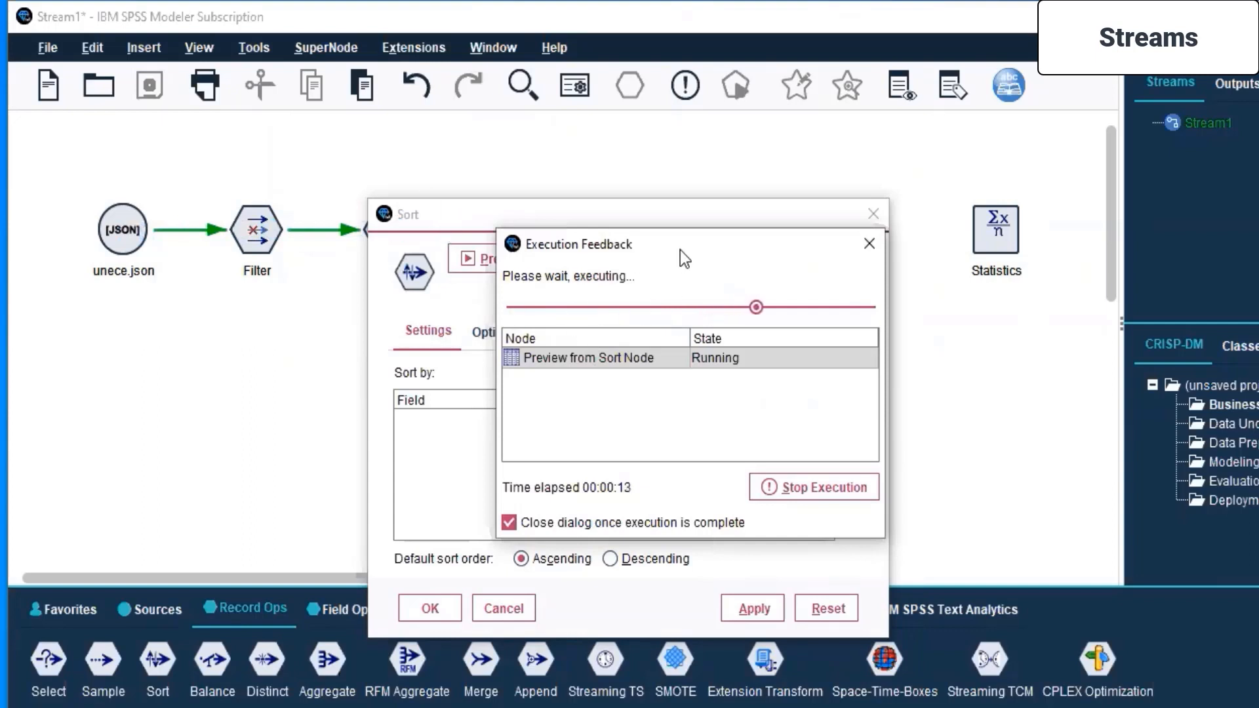
drag(694, 247, 965, 224)
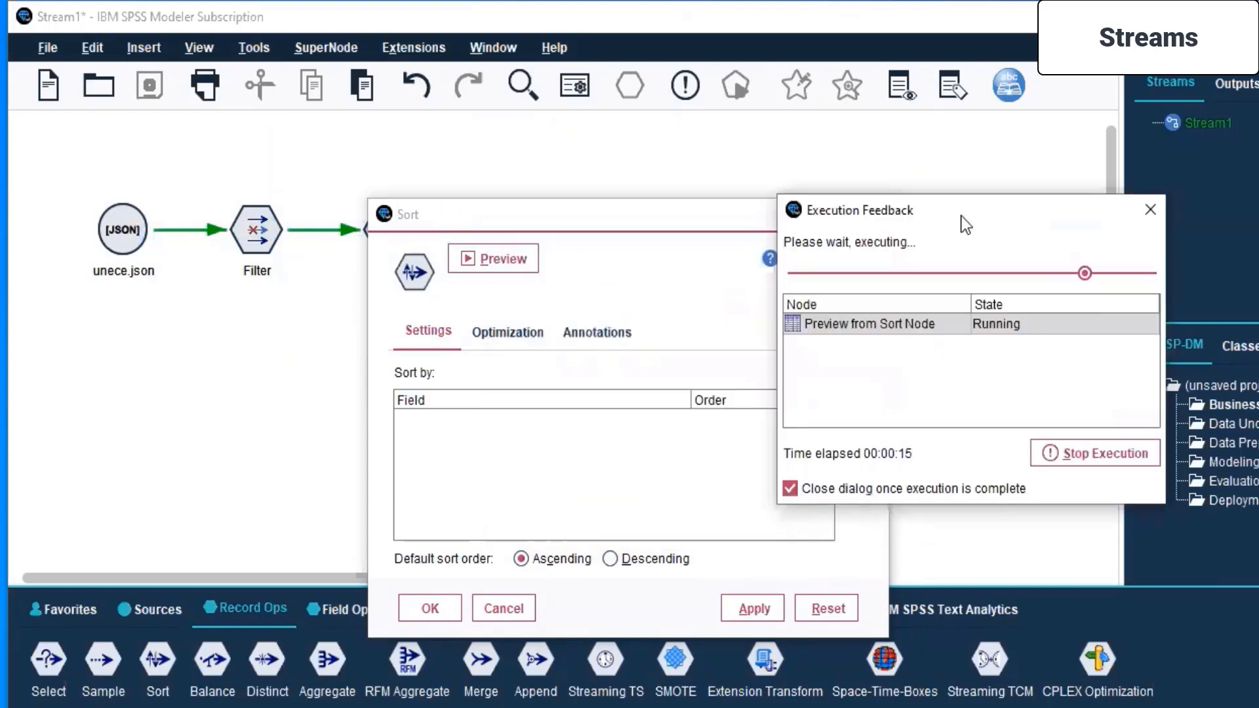
click(601, 222)
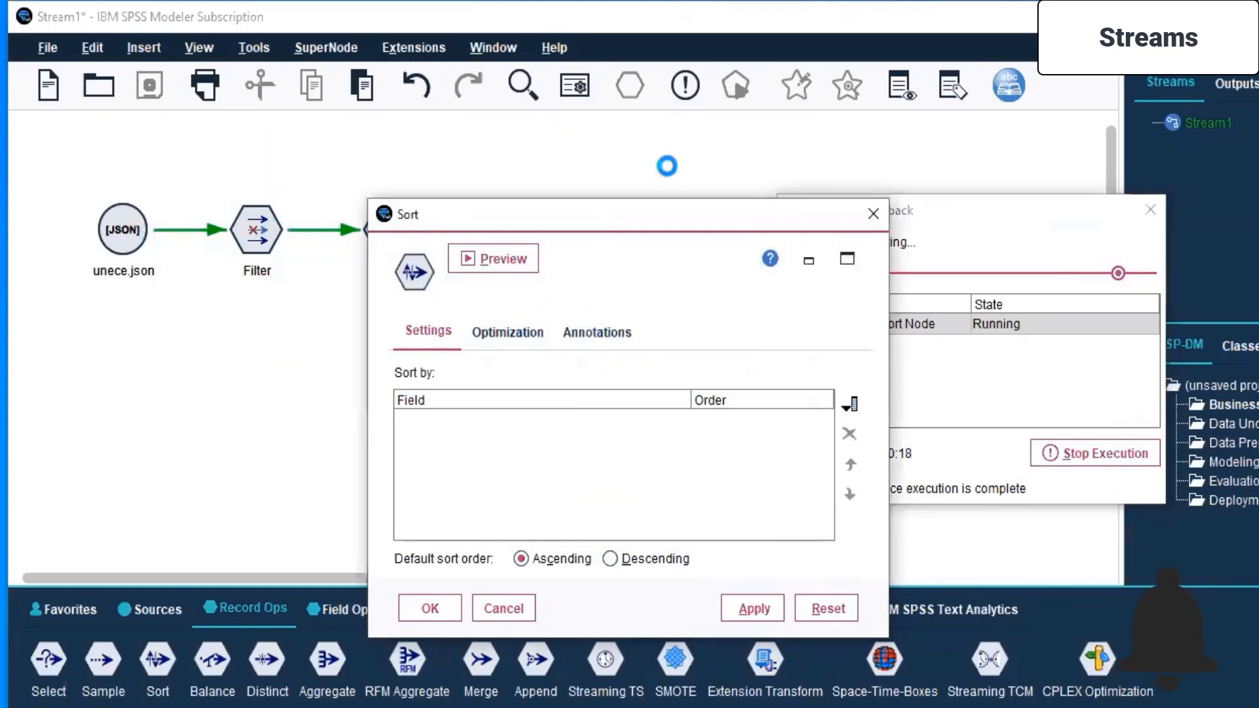
drag(604, 220, 636, 159)
click(970, 211)
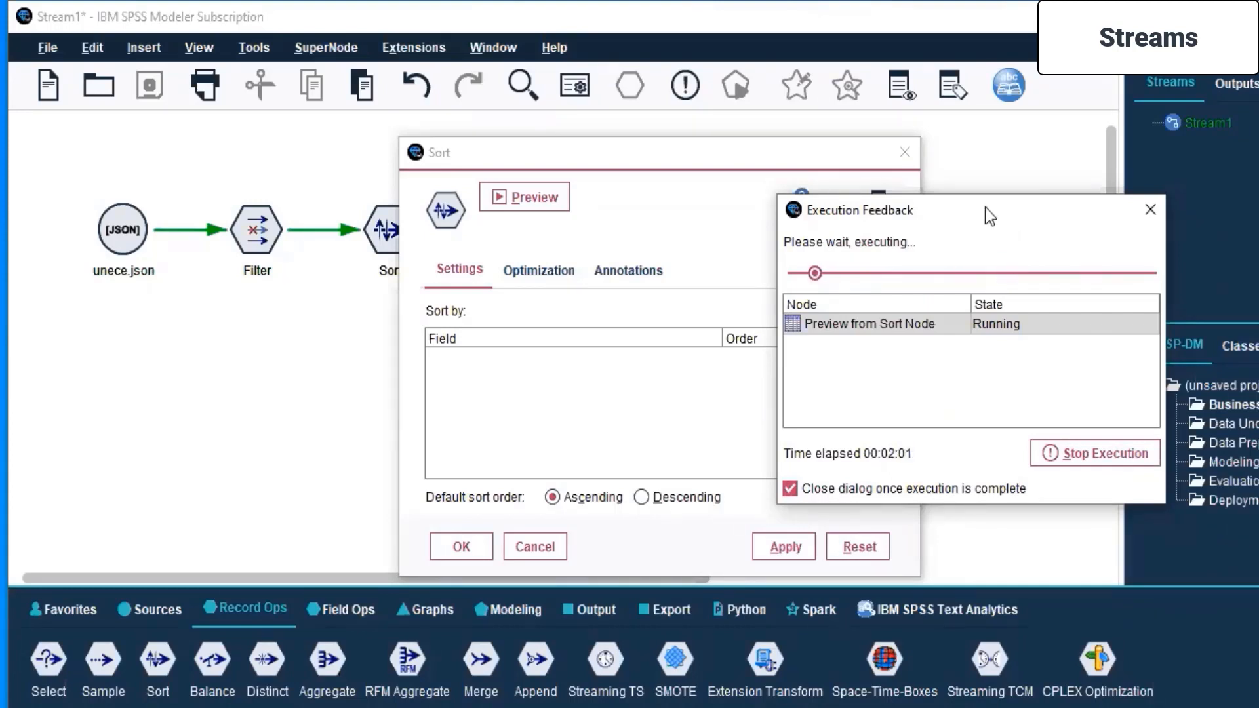
drag(985, 210, 864, 219)
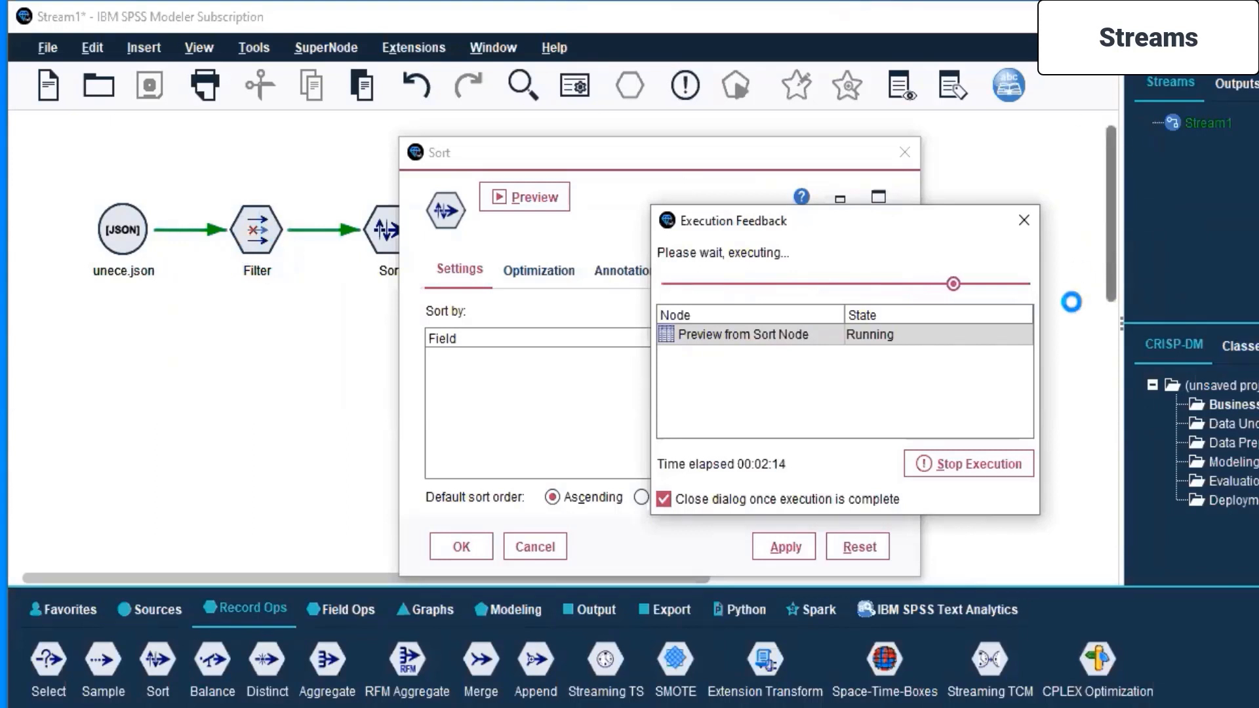
drag(853, 213, 856, 210)
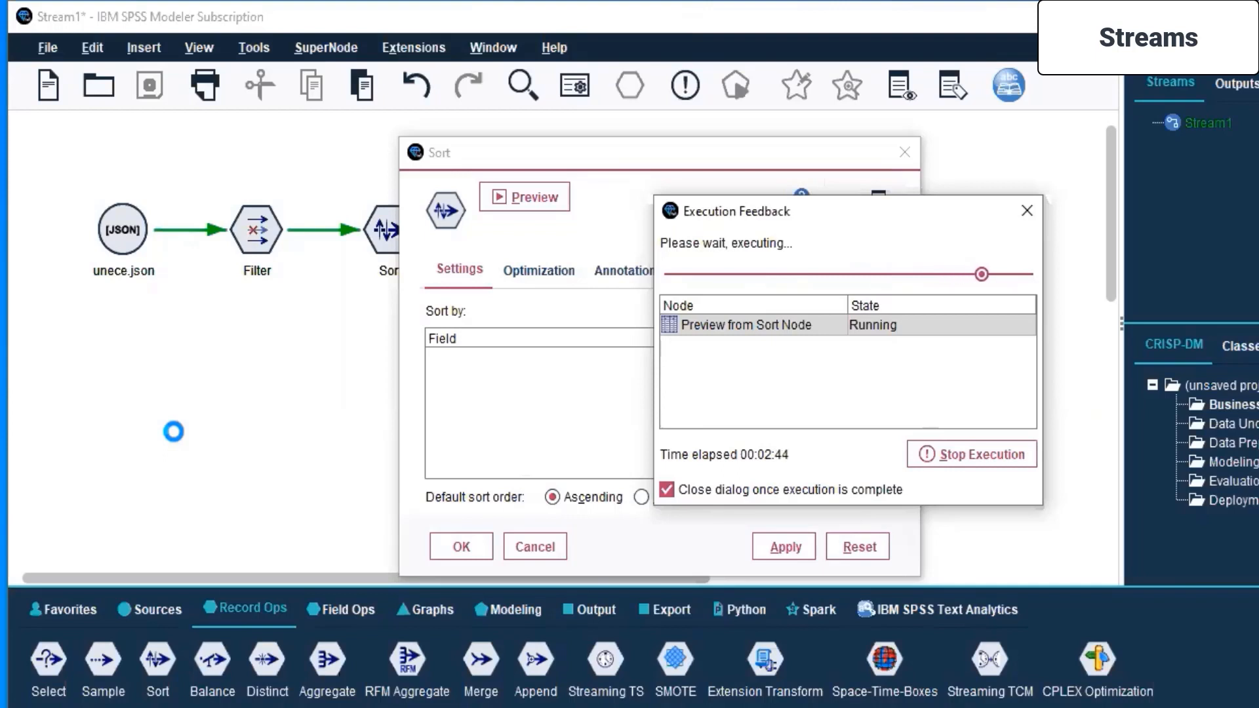
click(173, 412)
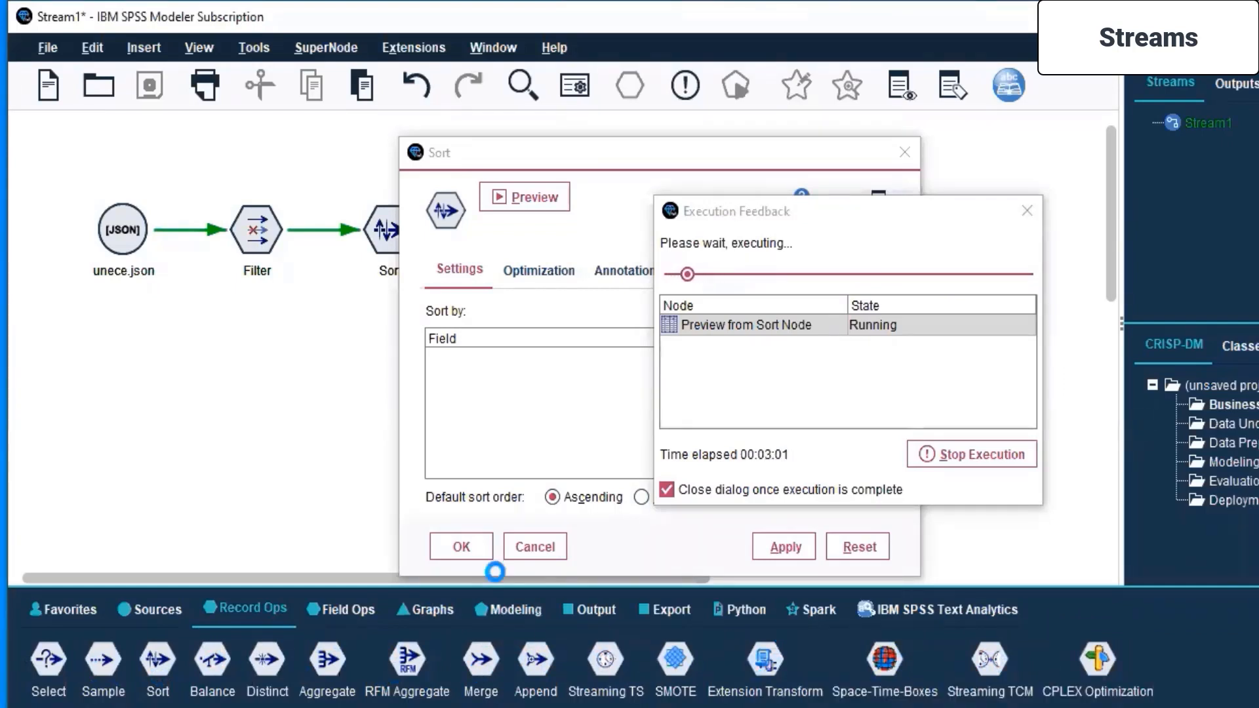
click(349, 610)
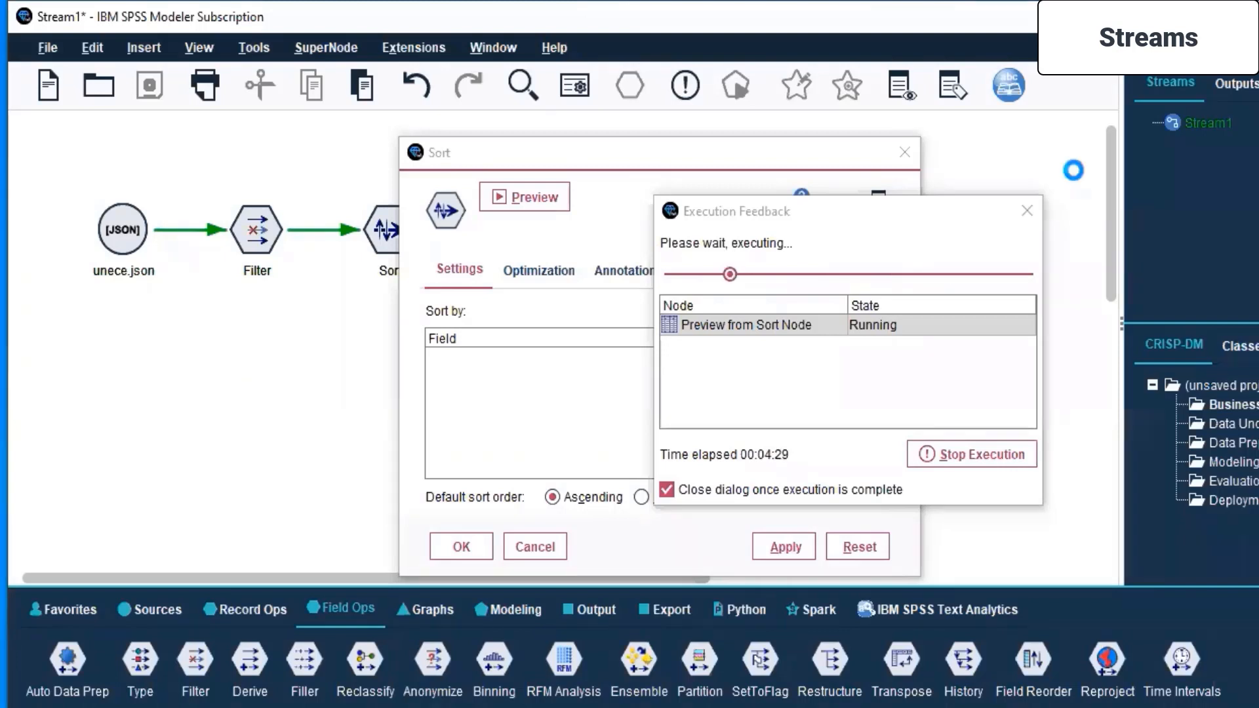
- Stop the running Sort preview and end the IBM SPSS Modeler task in Task Manager
click(855, 220)
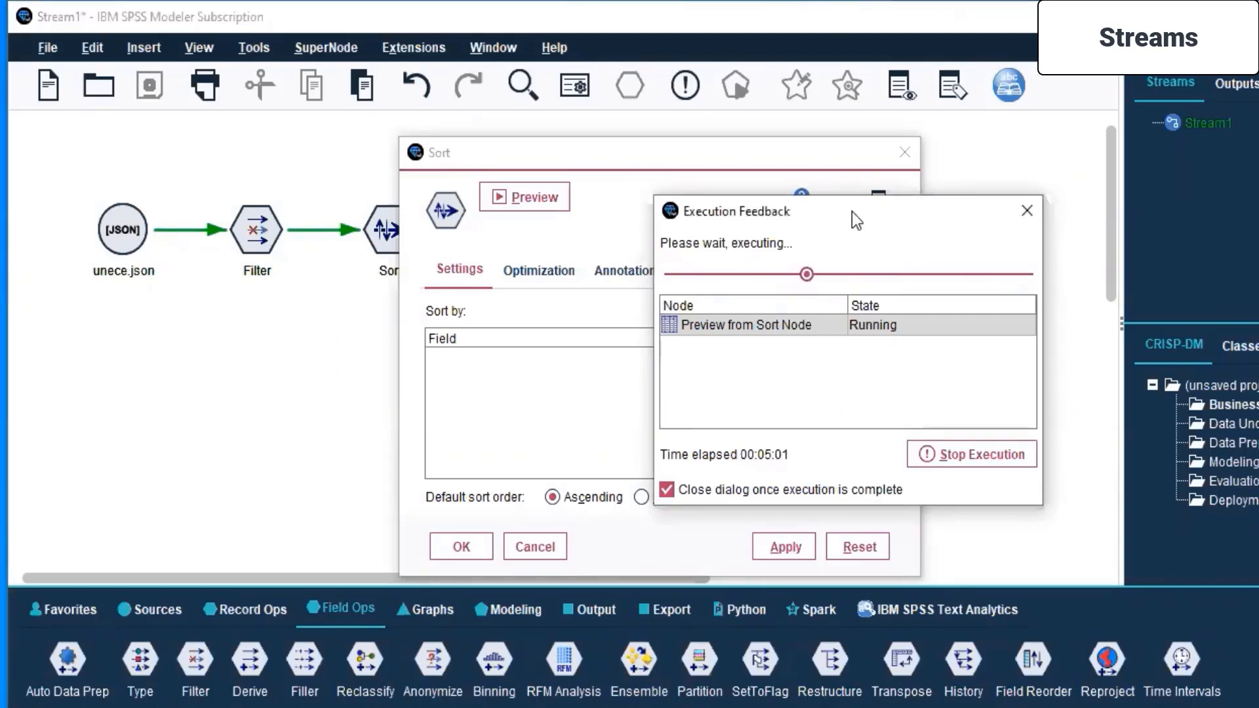
click(958, 455)
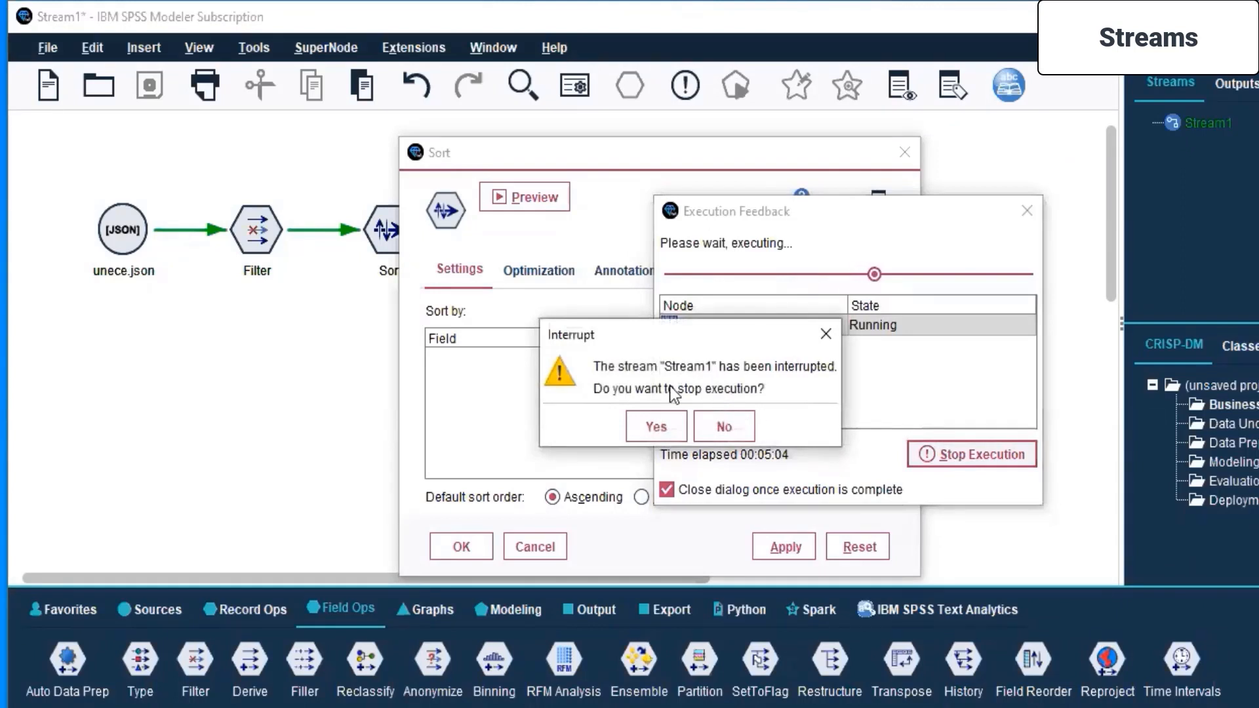
click(657, 427)
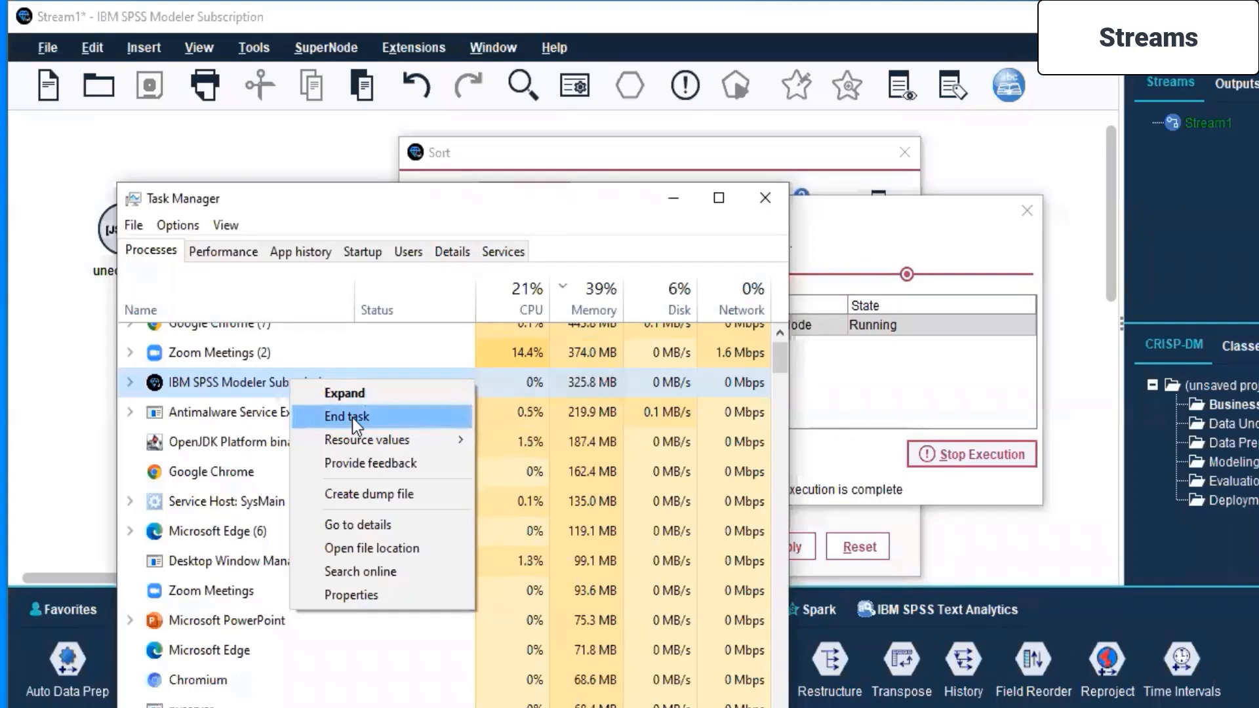
click(352, 418)
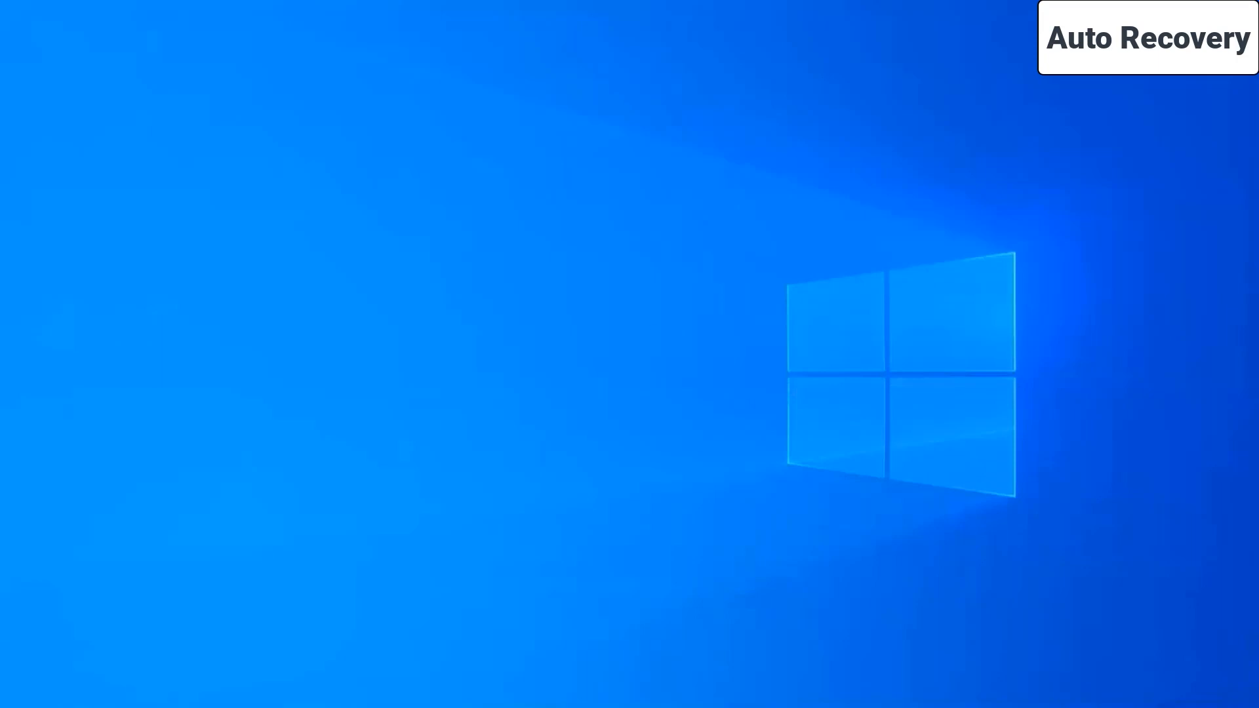
- Relaunch IBM SPSS Modeler and recover the autosaved Stream1
key(super+s)
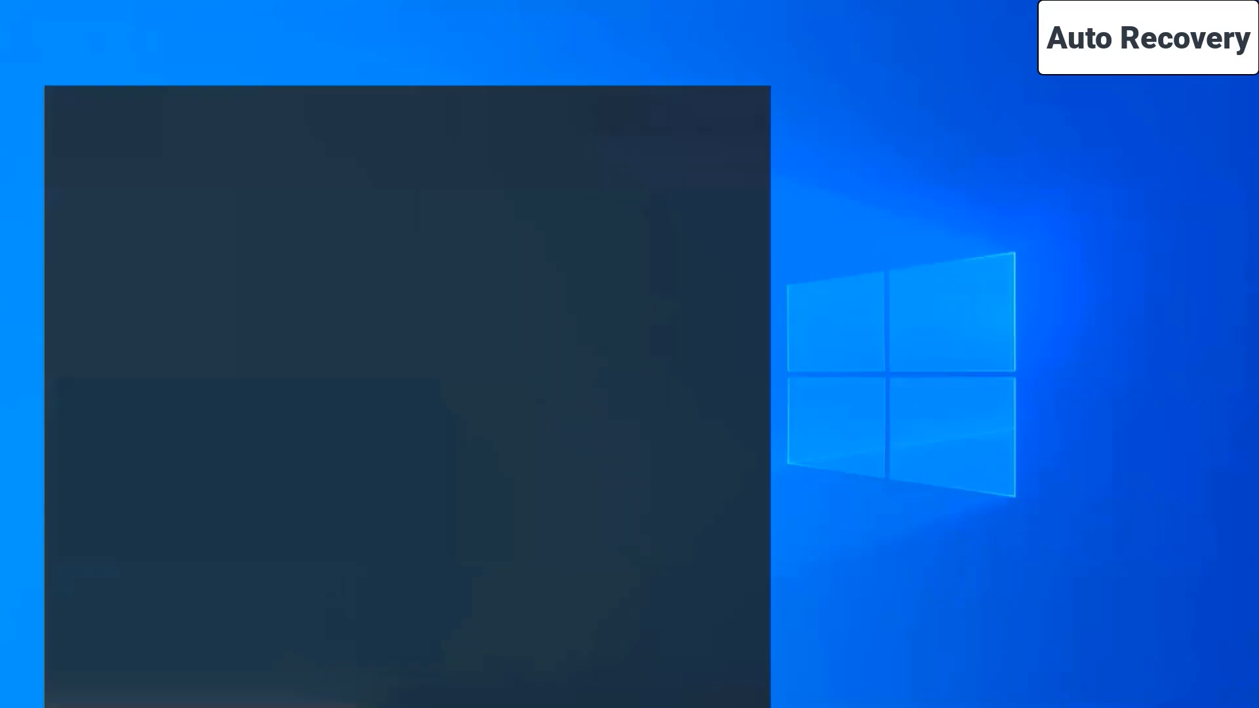
click(143, 271)
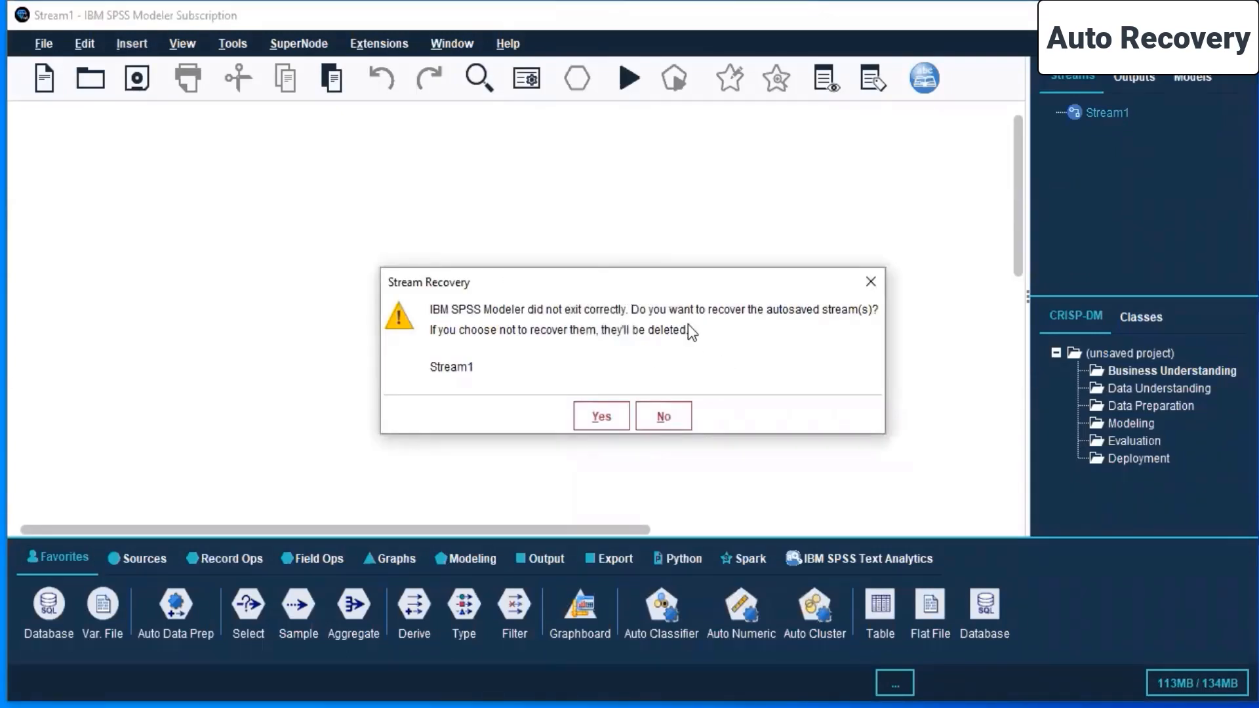
click(601, 417)
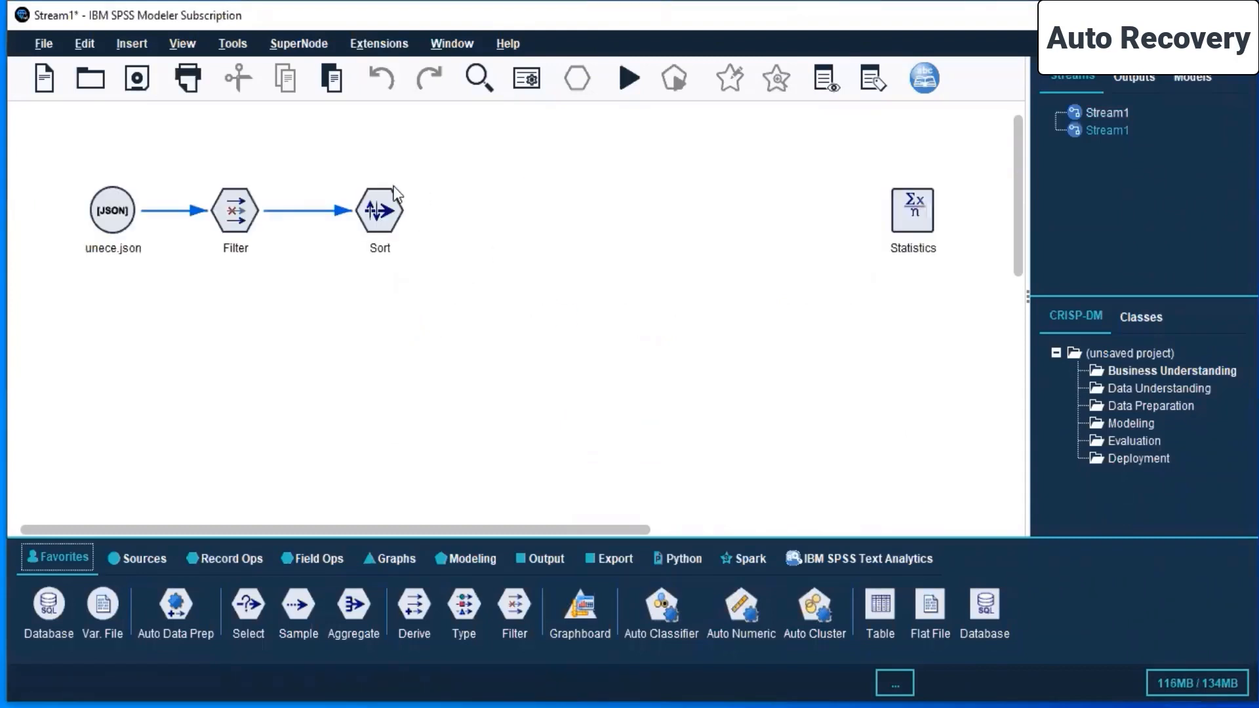
- Examine the recovered Filter node's field list and its filter options, leaving the settings without changes
click(284, 235)
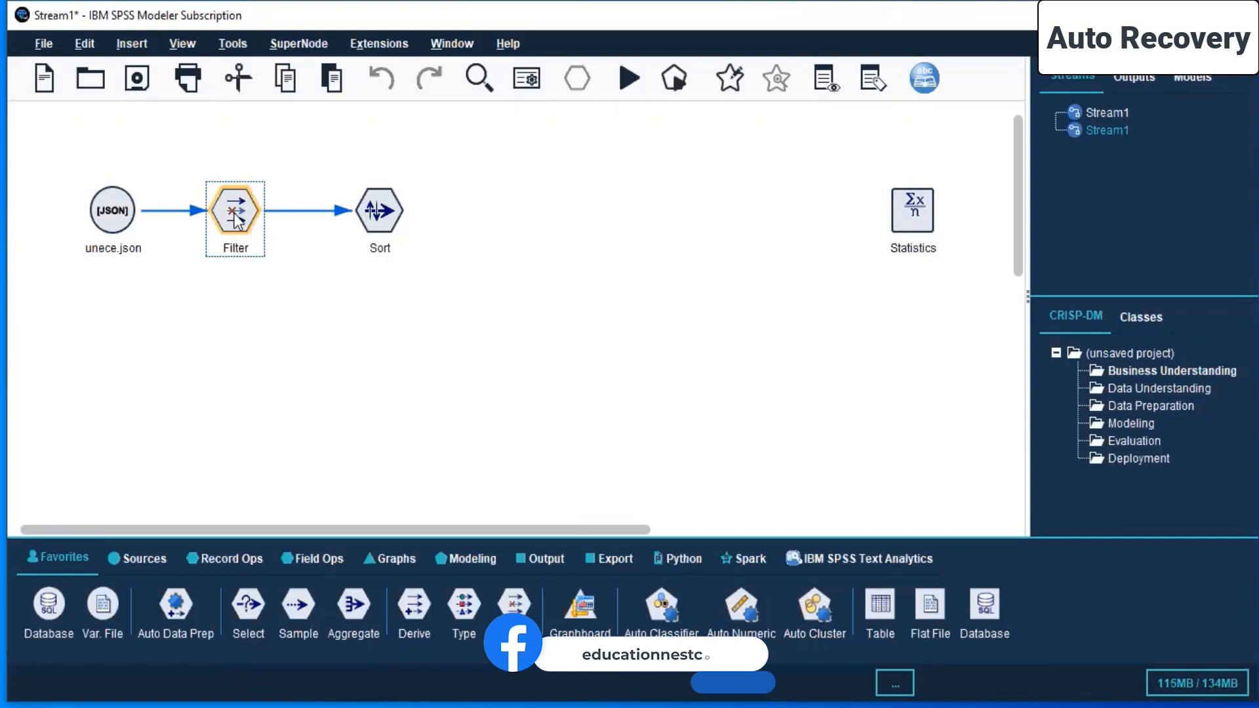
right_click(234, 213)
click(277, 226)
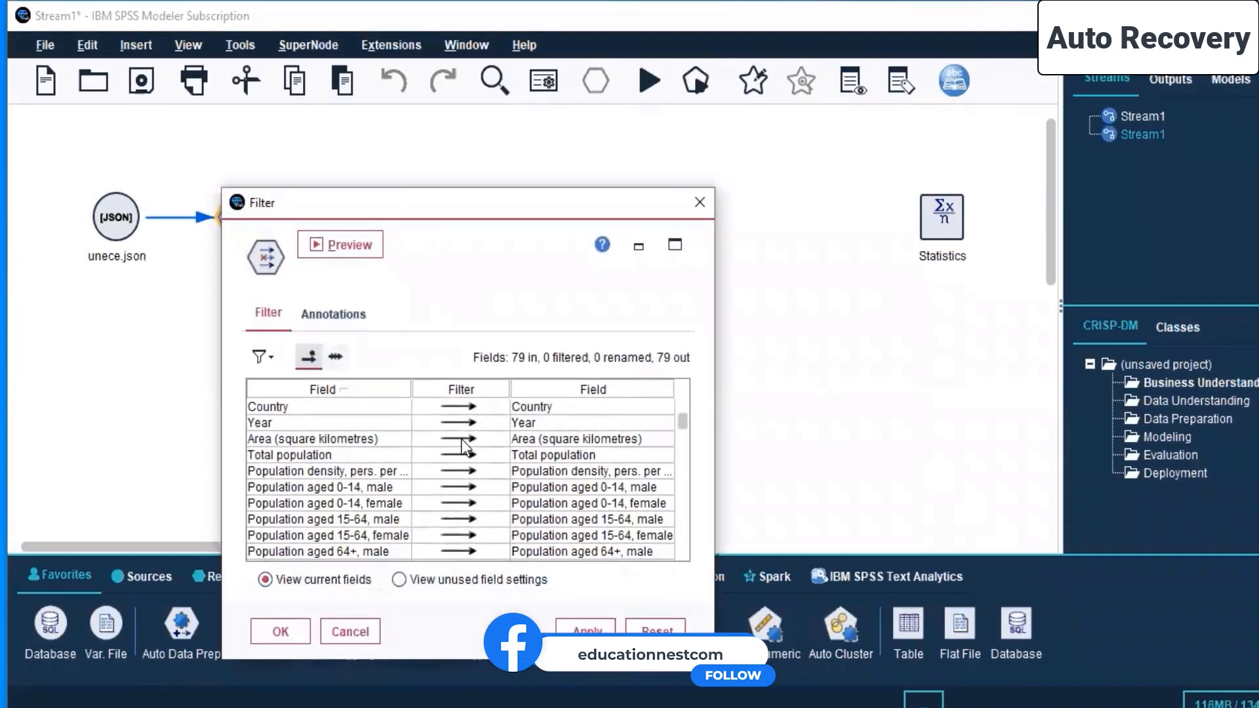
scroll(464, 448, down, 10)
scroll(462, 439, up, 10)
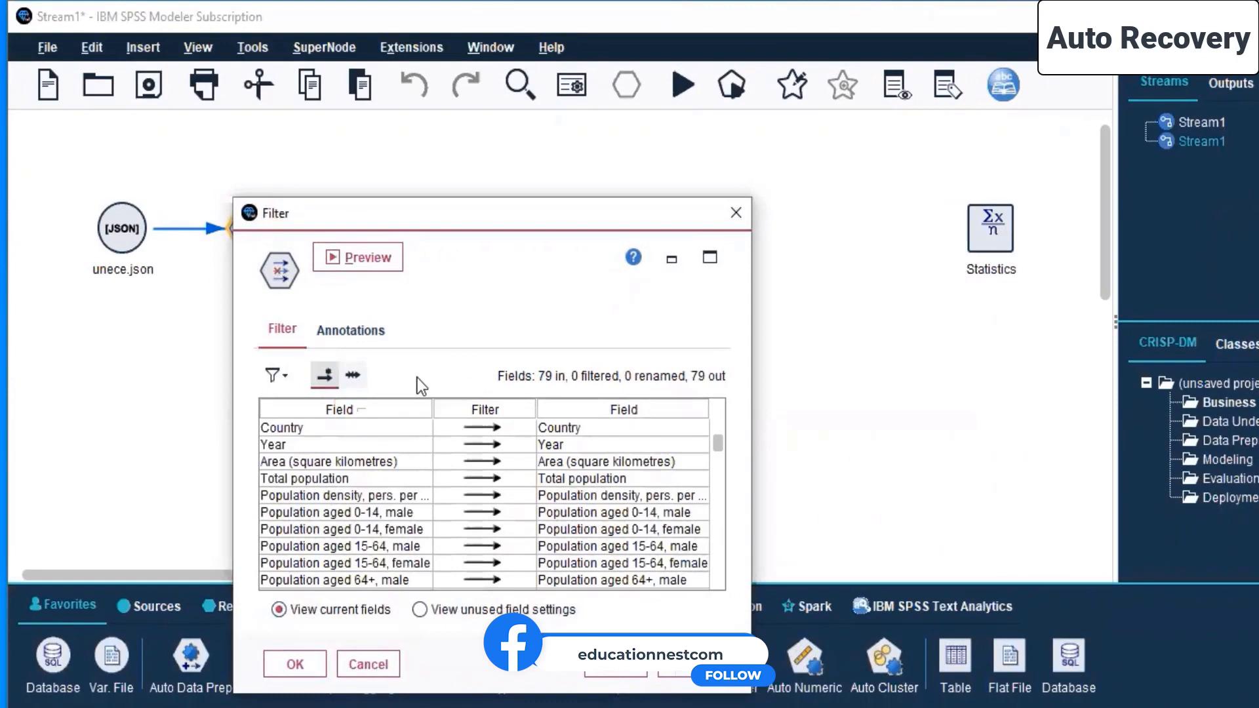
click(277, 376)
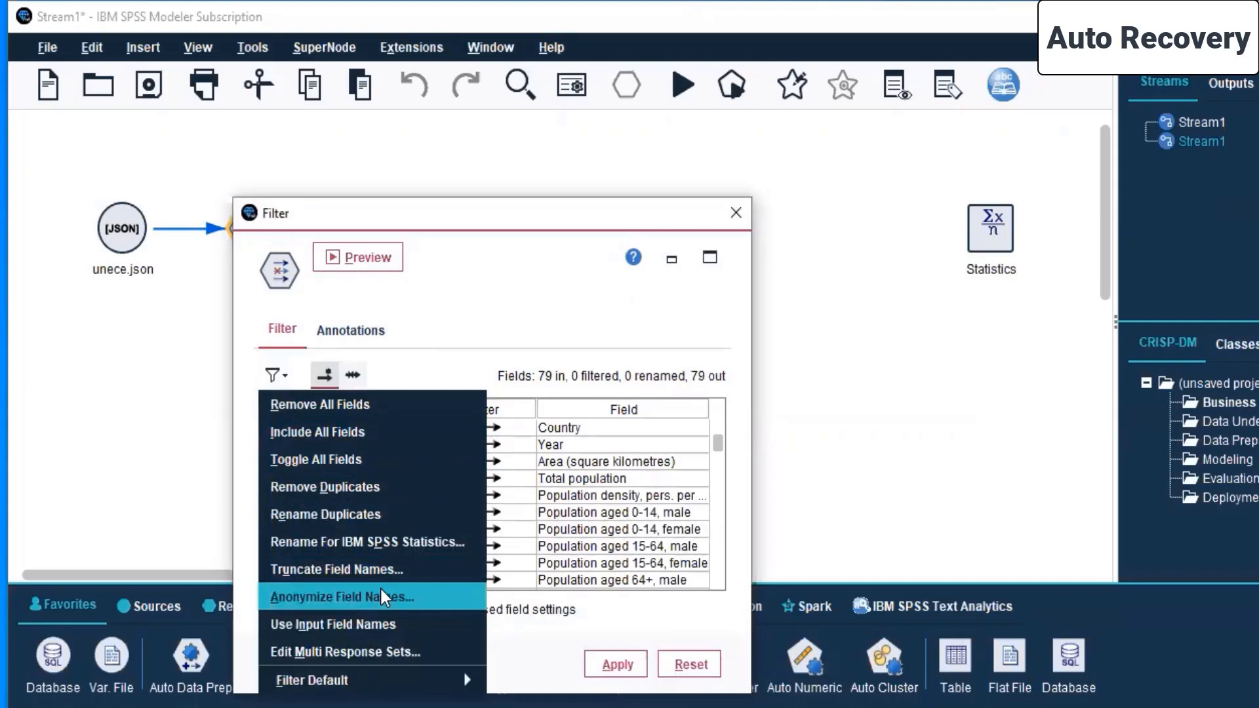
mouse_move(399, 687)
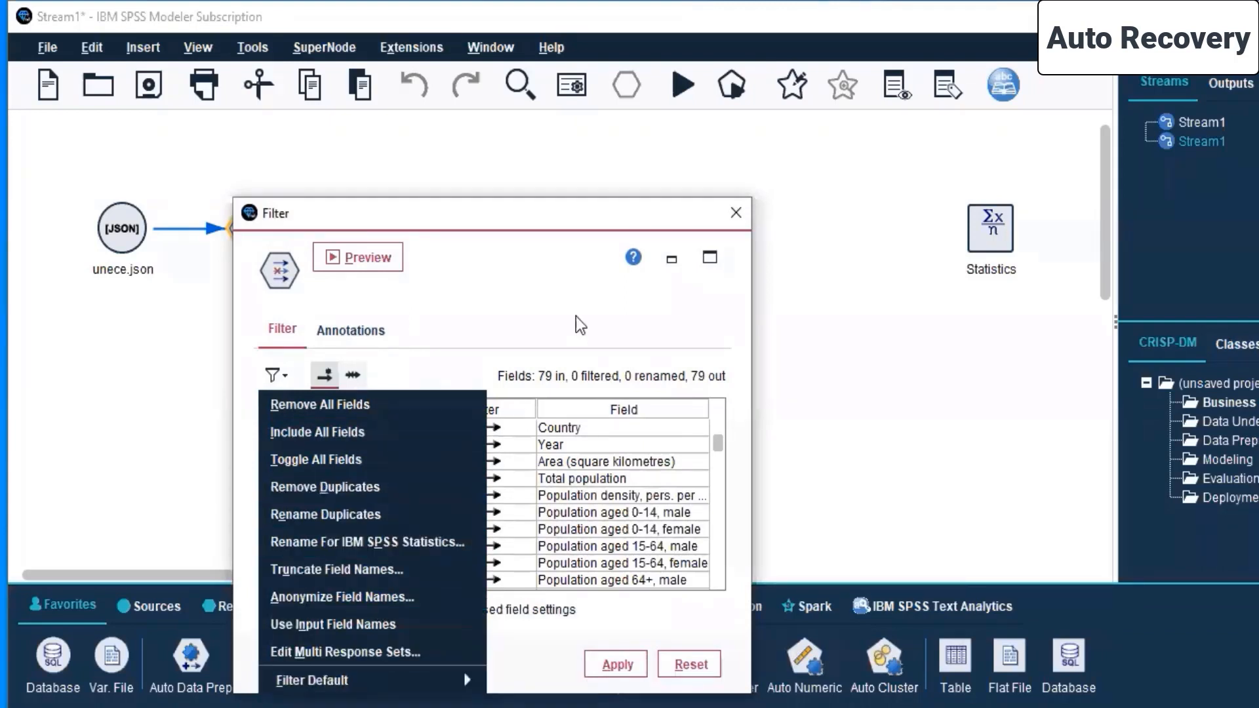
click(560, 278)
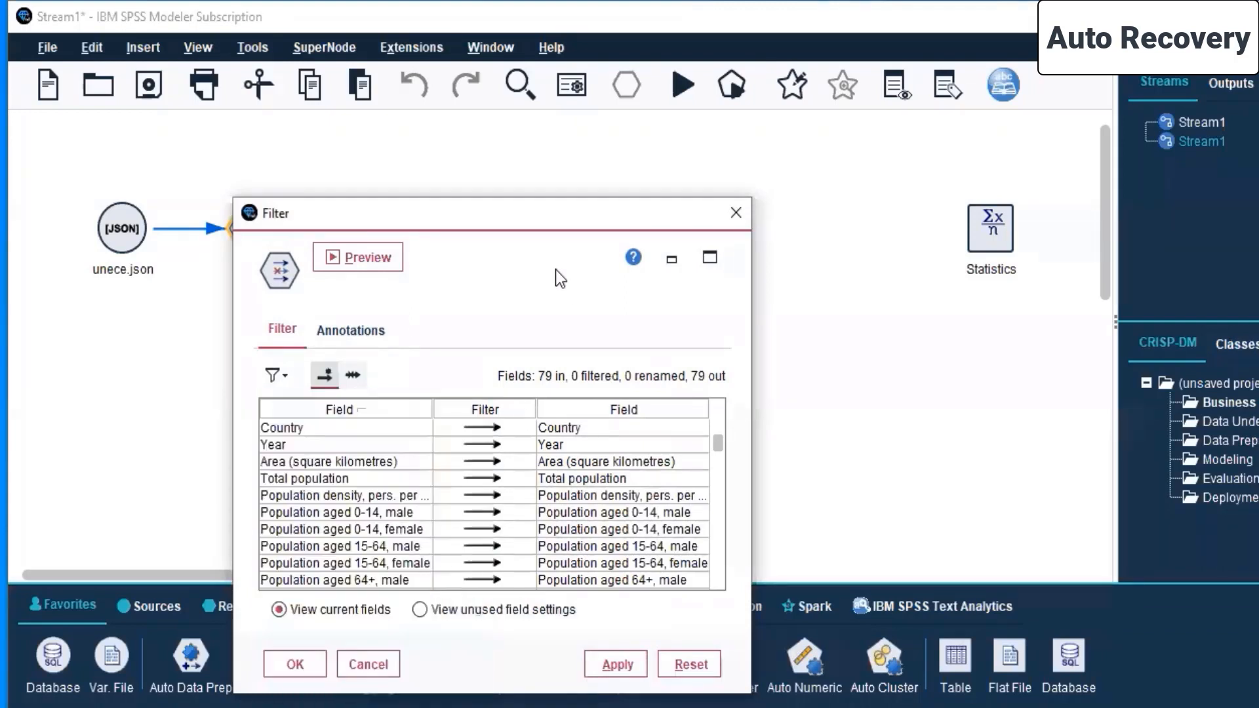
click(383, 659)
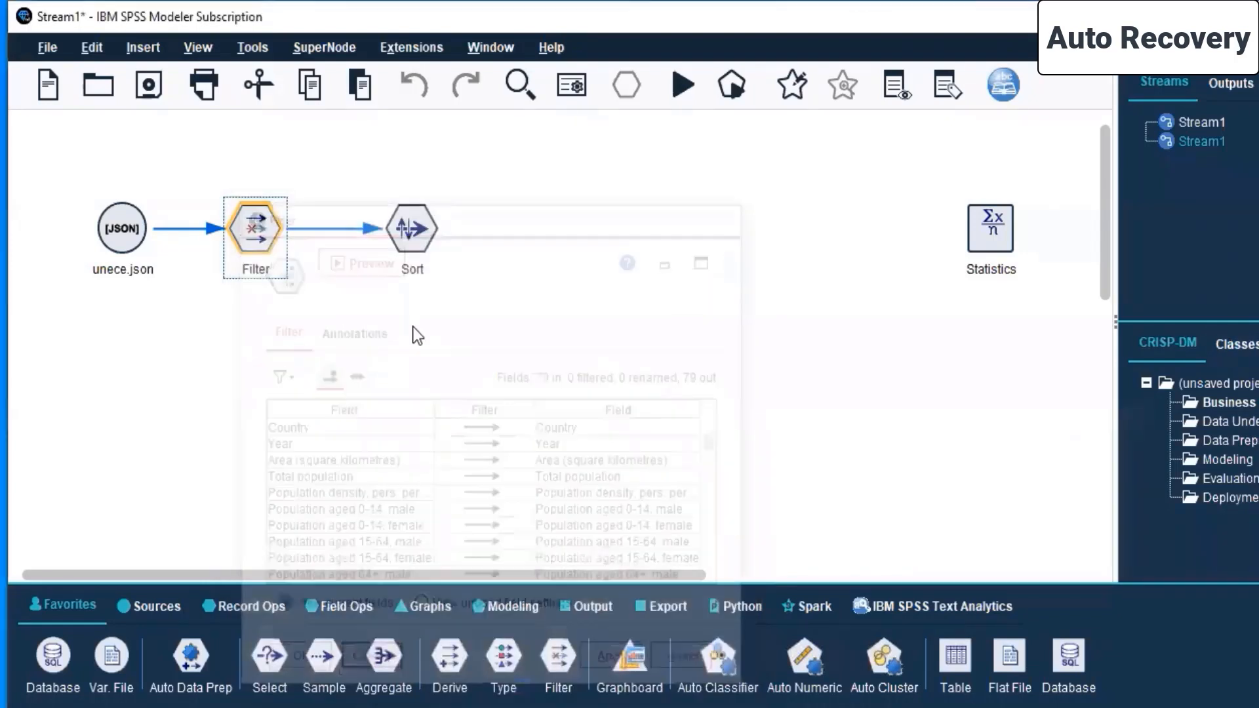
click(412, 326)
click(413, 228)
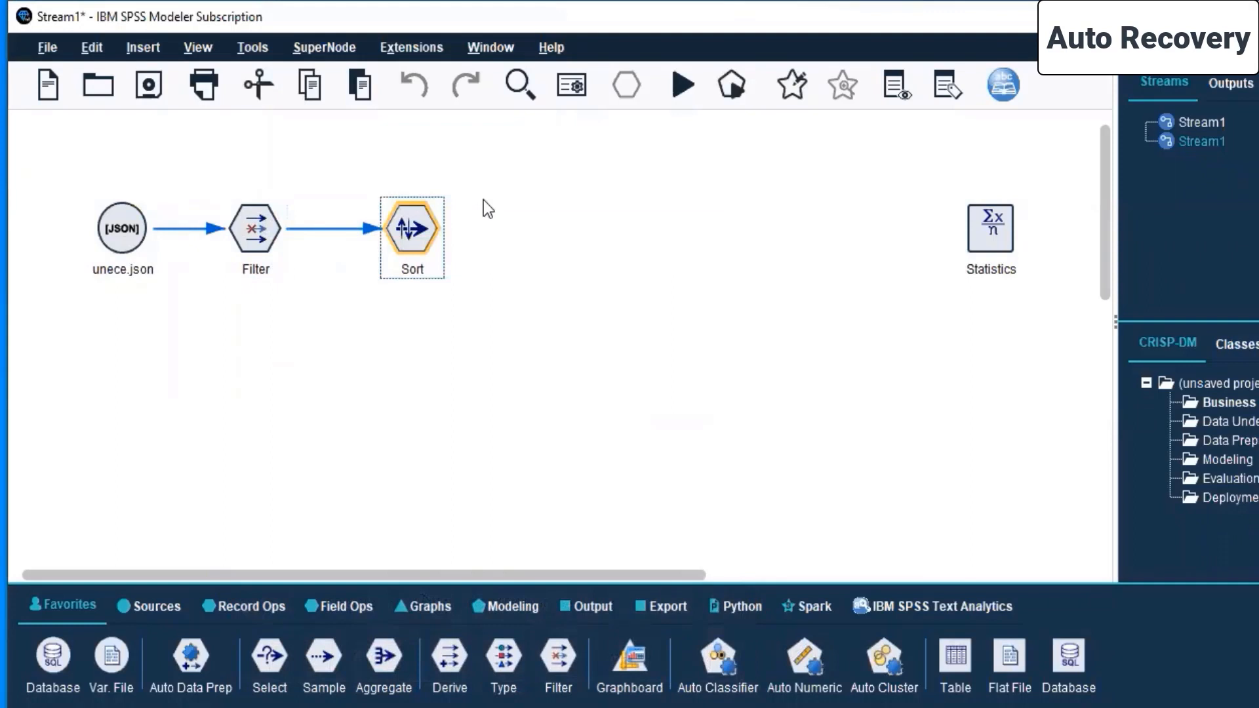
click(482, 199)
right_click(408, 224)
click(207, 350)
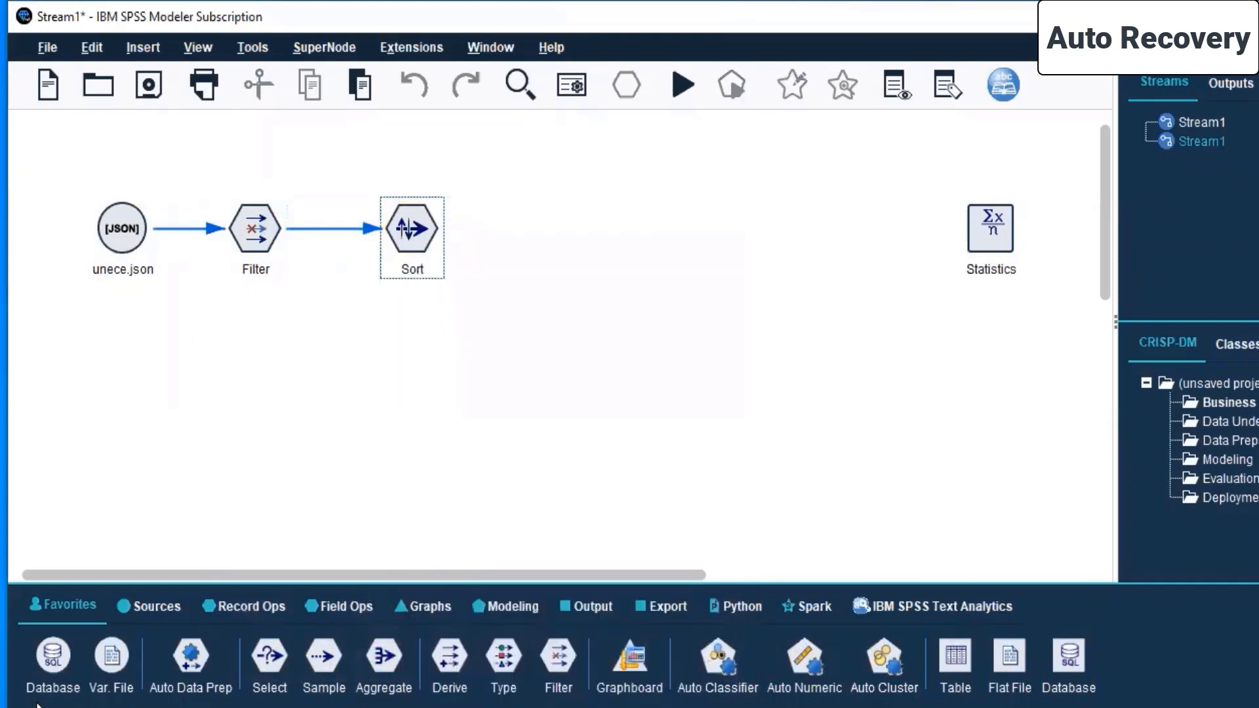
- Add a JSON source node to the canvas below the unece.json node and open it for editing
click(157, 608)
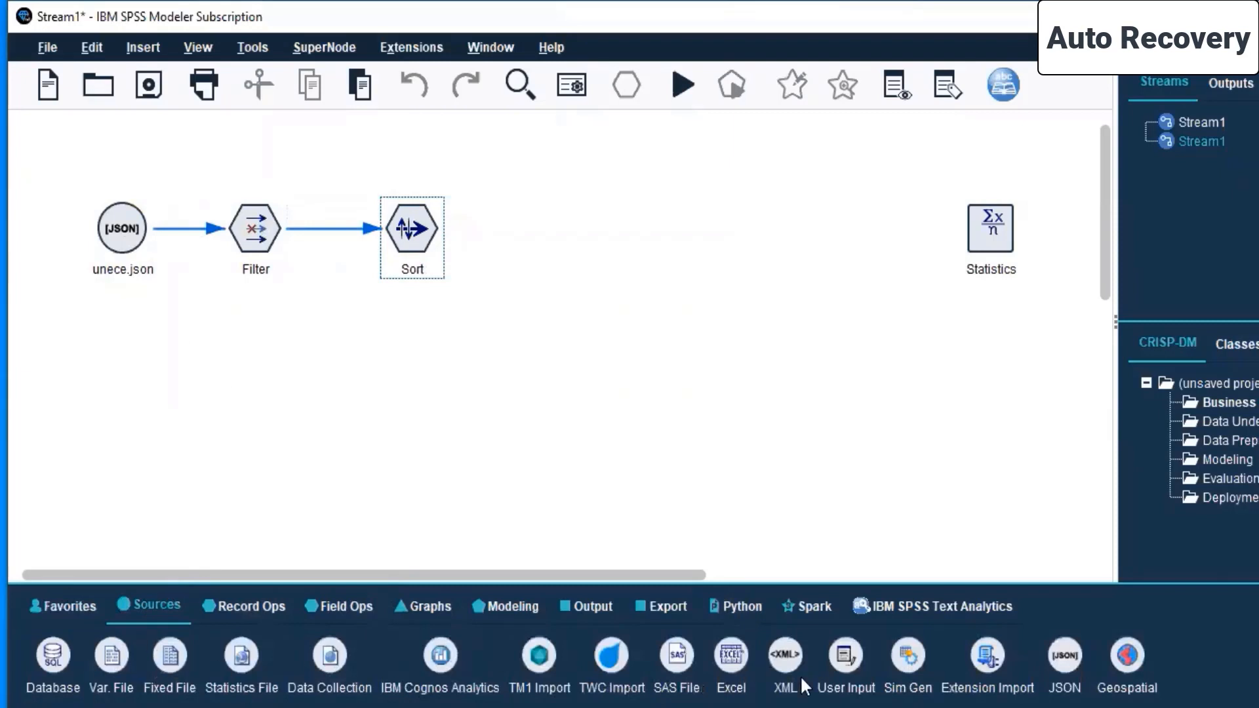
drag(1063, 665, 122, 394)
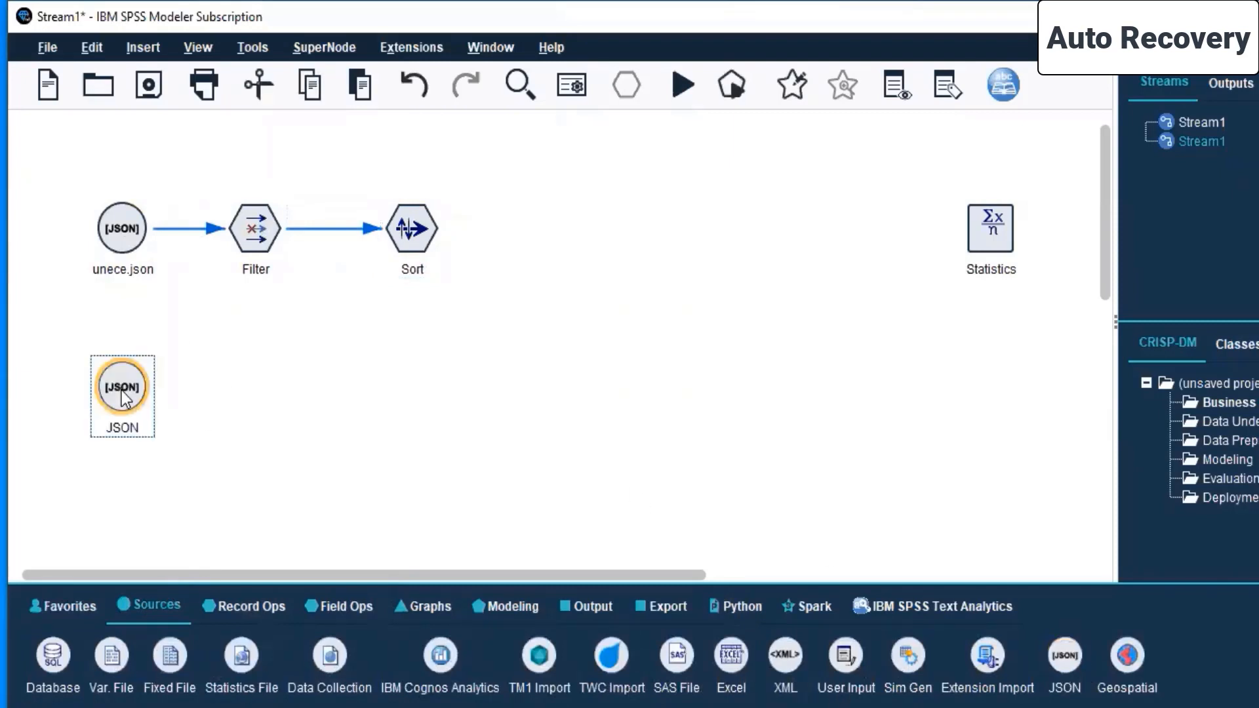
right_click(121, 392)
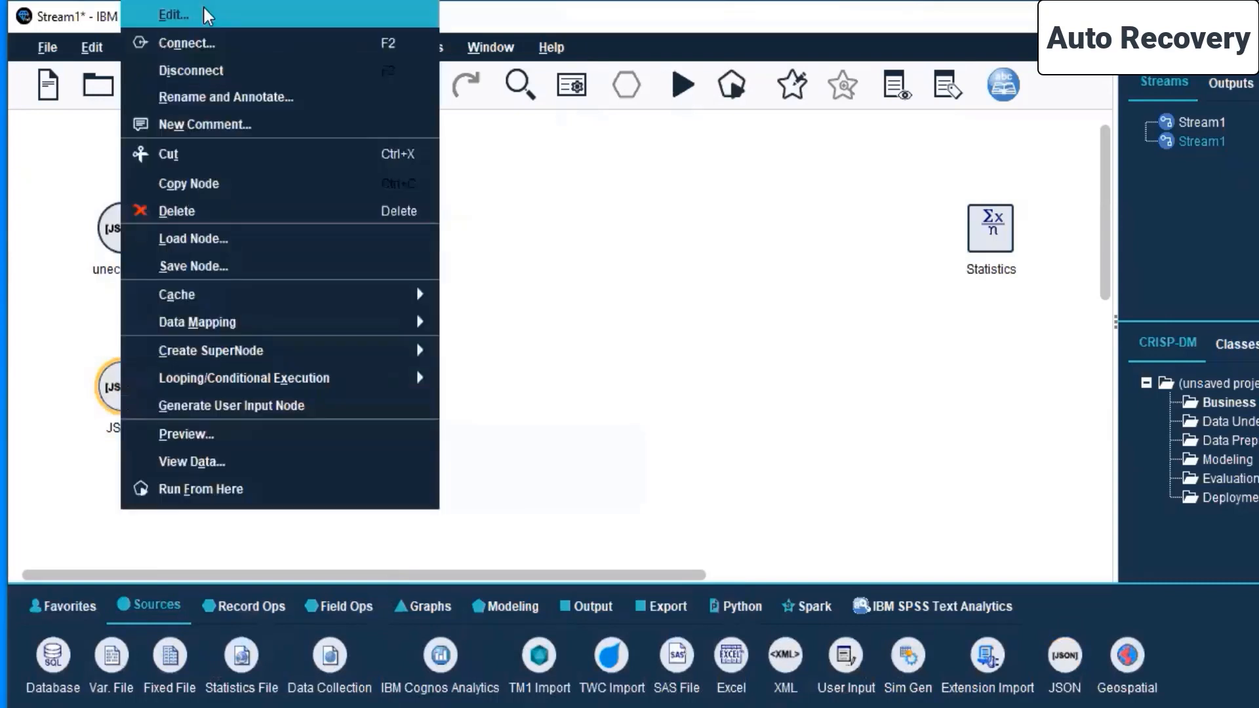
click(206, 20)
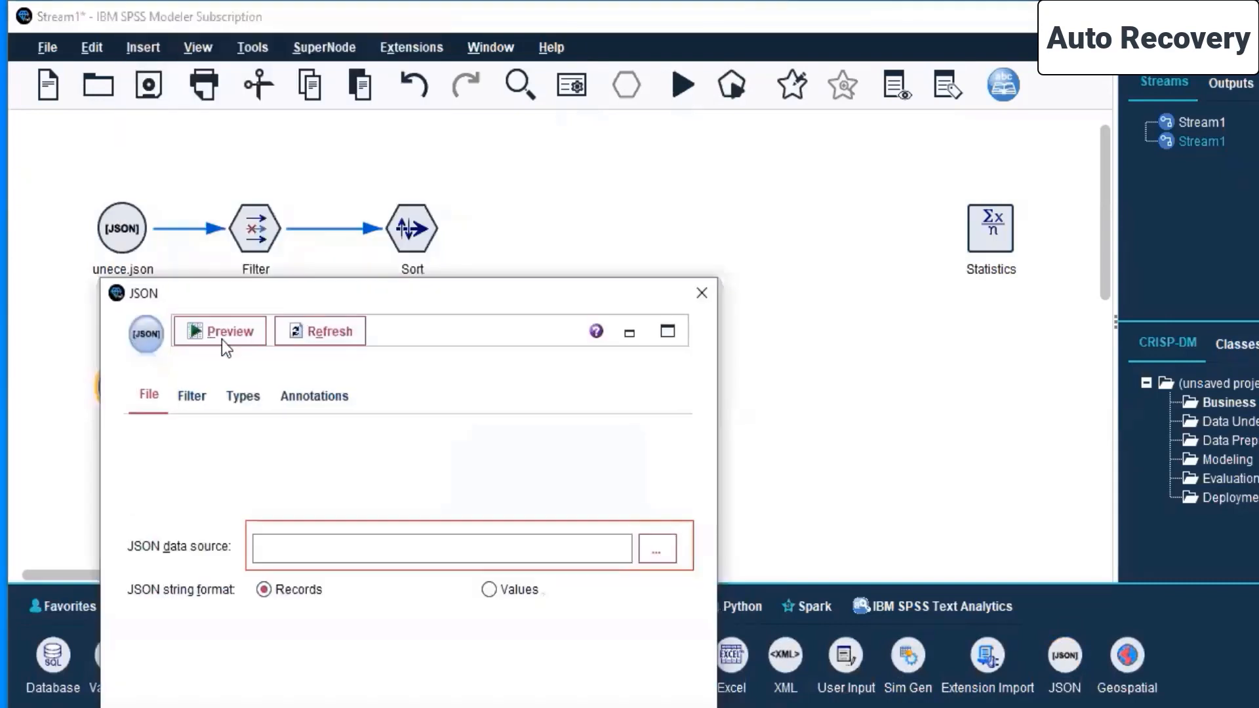
- Set the new JSON node's data source to iris.json from Live Sessions\SPSS MODELLER\Day 5 and accept the settings
click(654, 548)
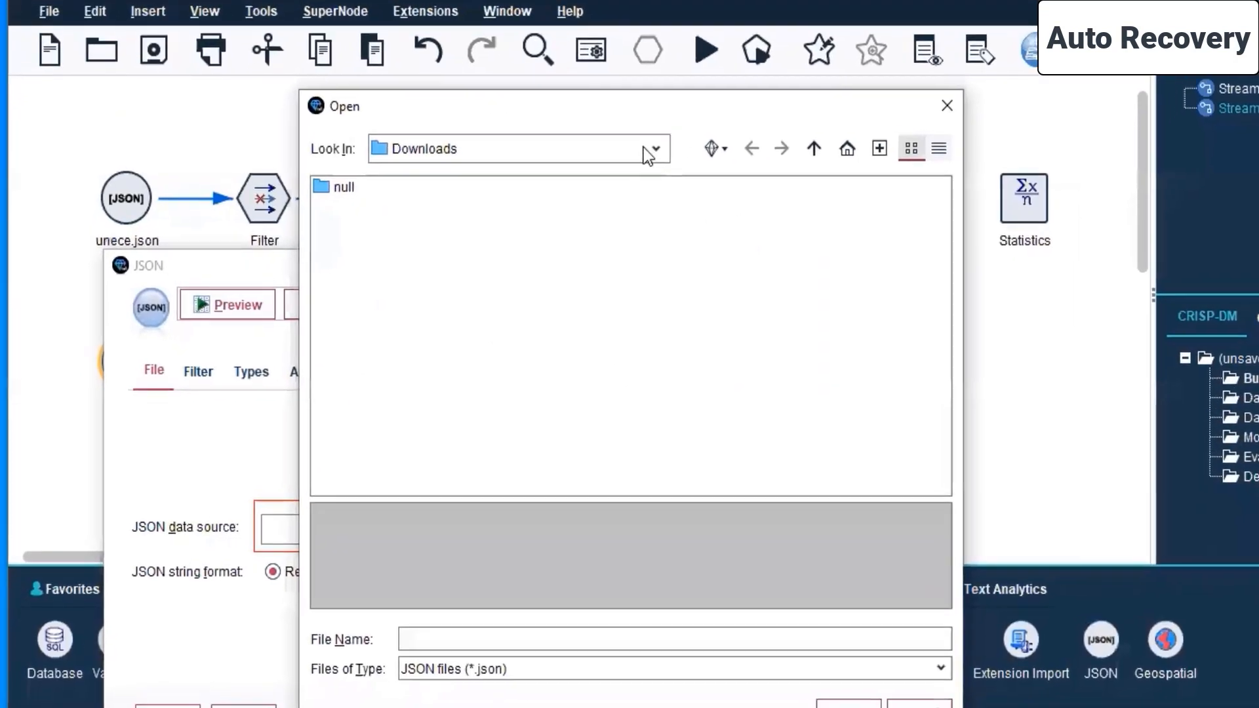
click(638, 174)
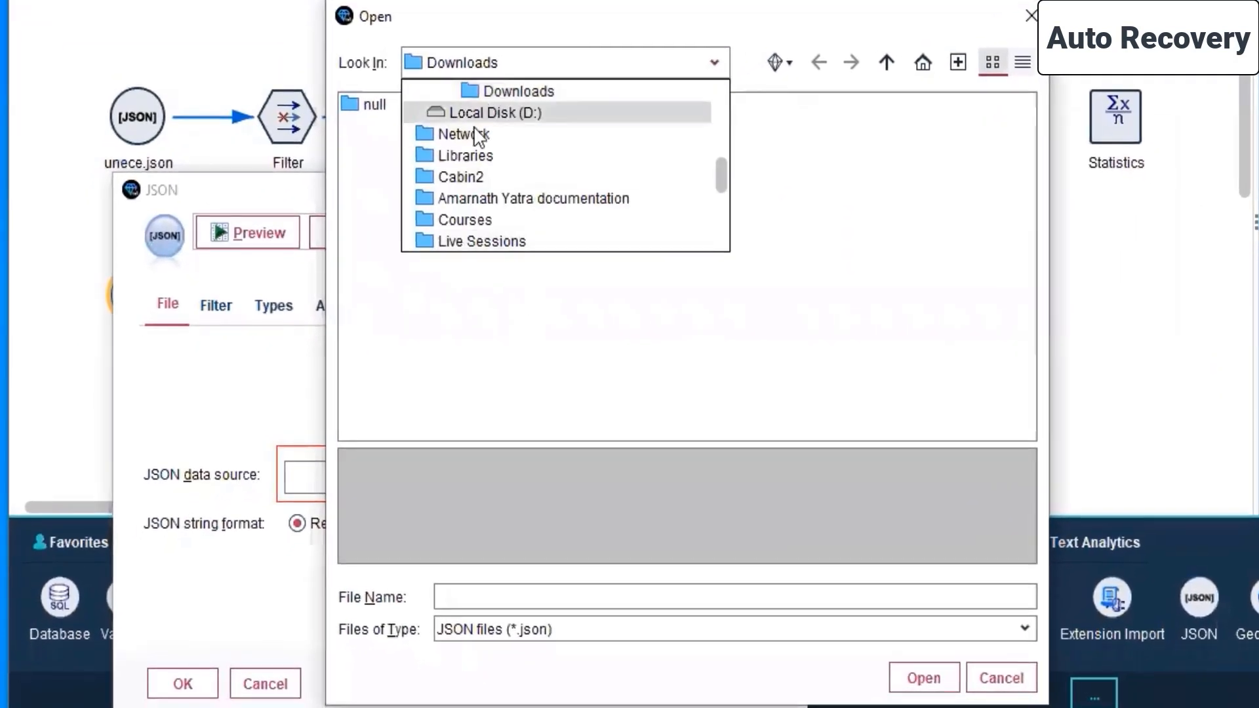
click(482, 240)
click(404, 233)
double_click(403, 235)
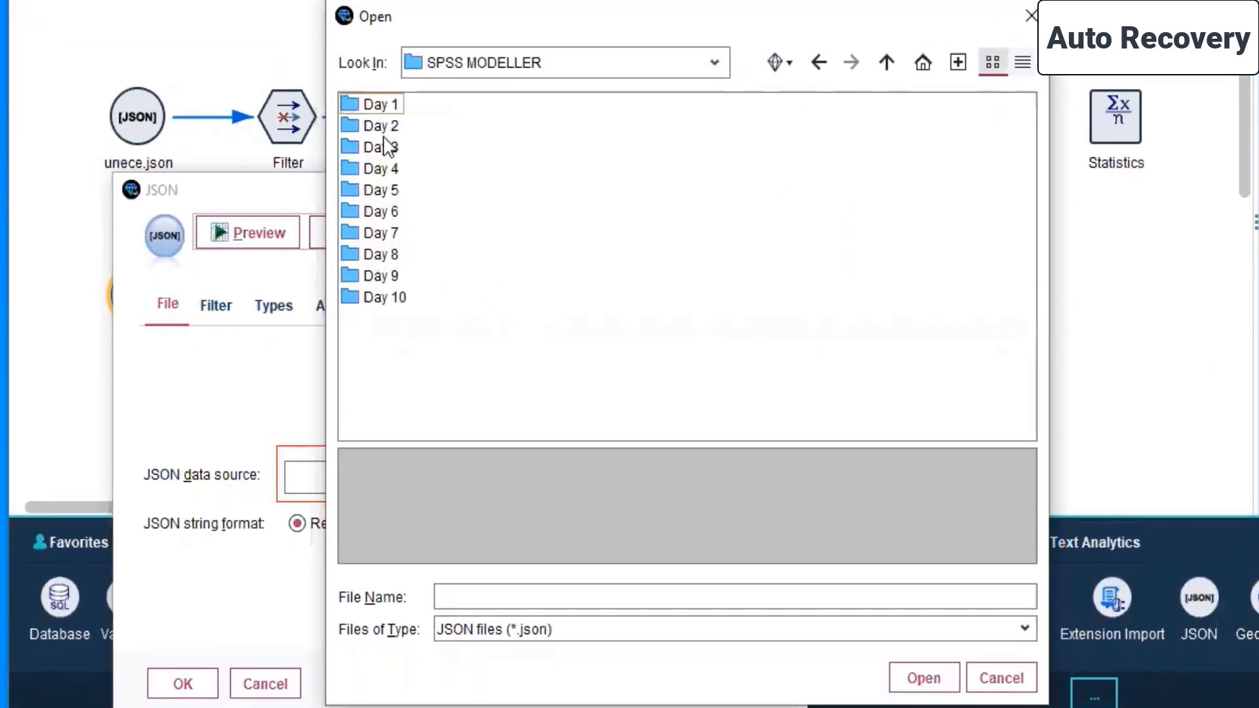
click(397, 190)
double_click(396, 191)
click(391, 106)
click(923, 678)
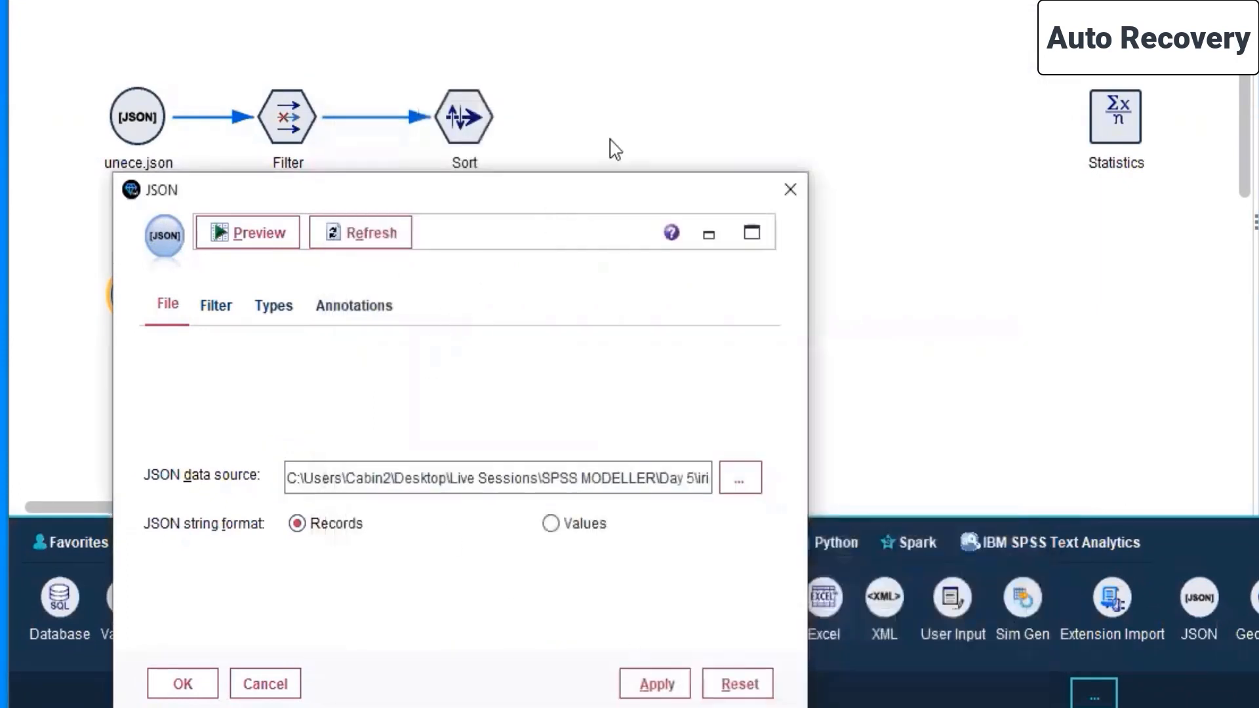
drag(604, 181, 796, 0)
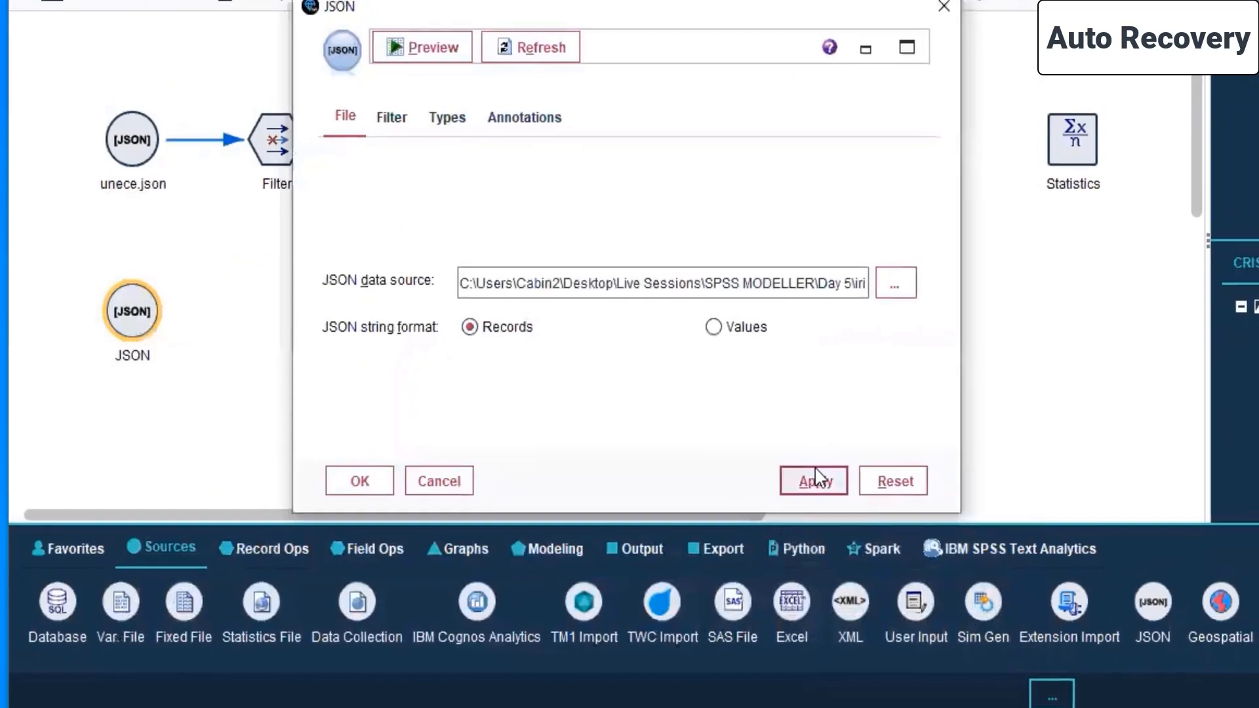
click(847, 472)
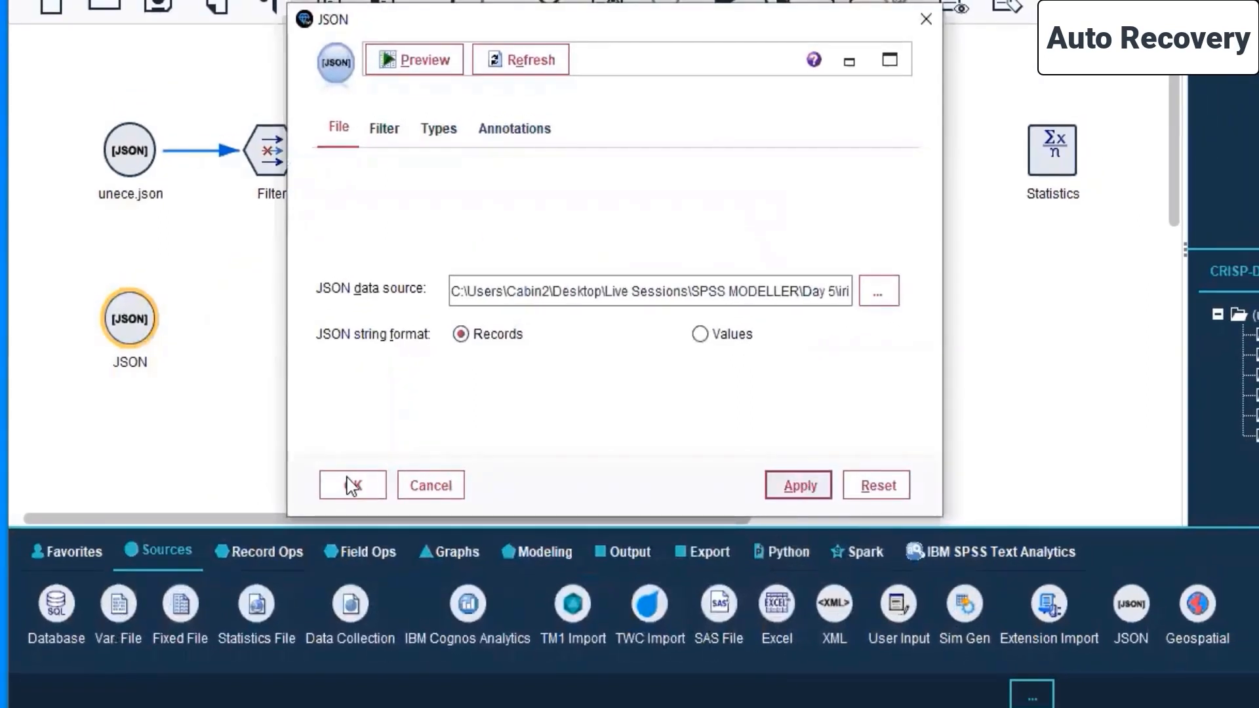
click(350, 486)
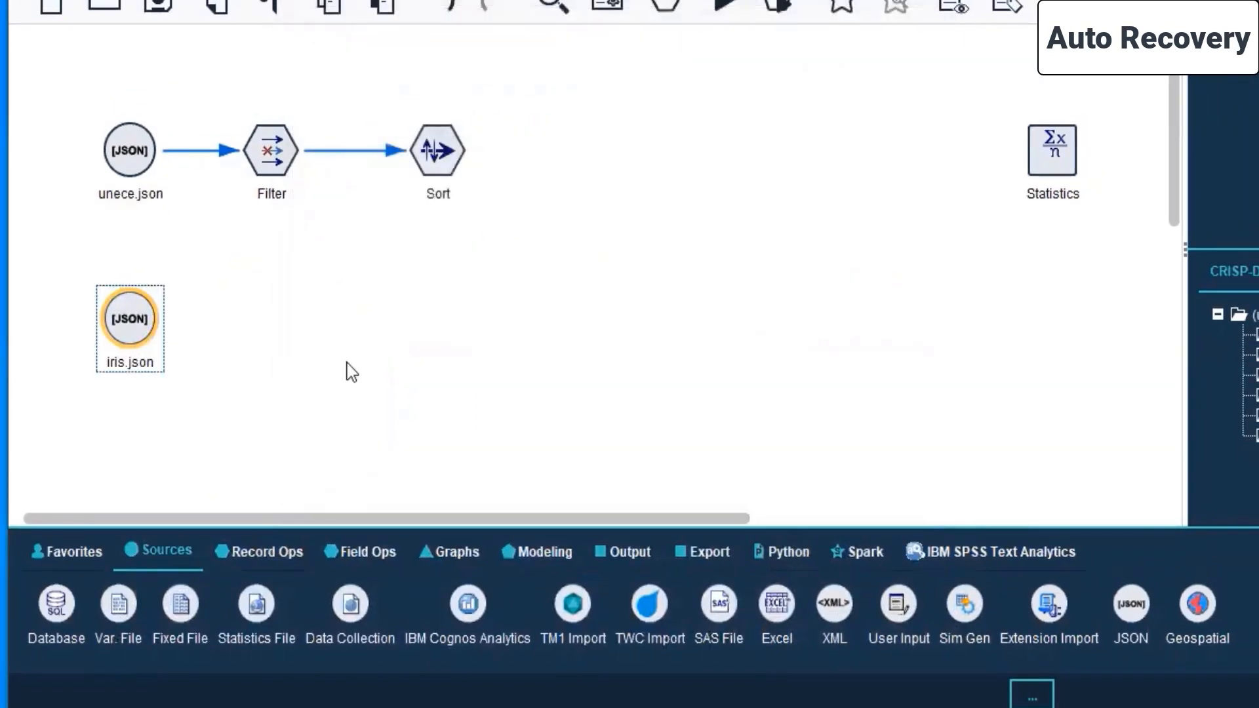
- Preview the data of the iris.json source node, close the preview and accept the node's settings
right_click(130, 319)
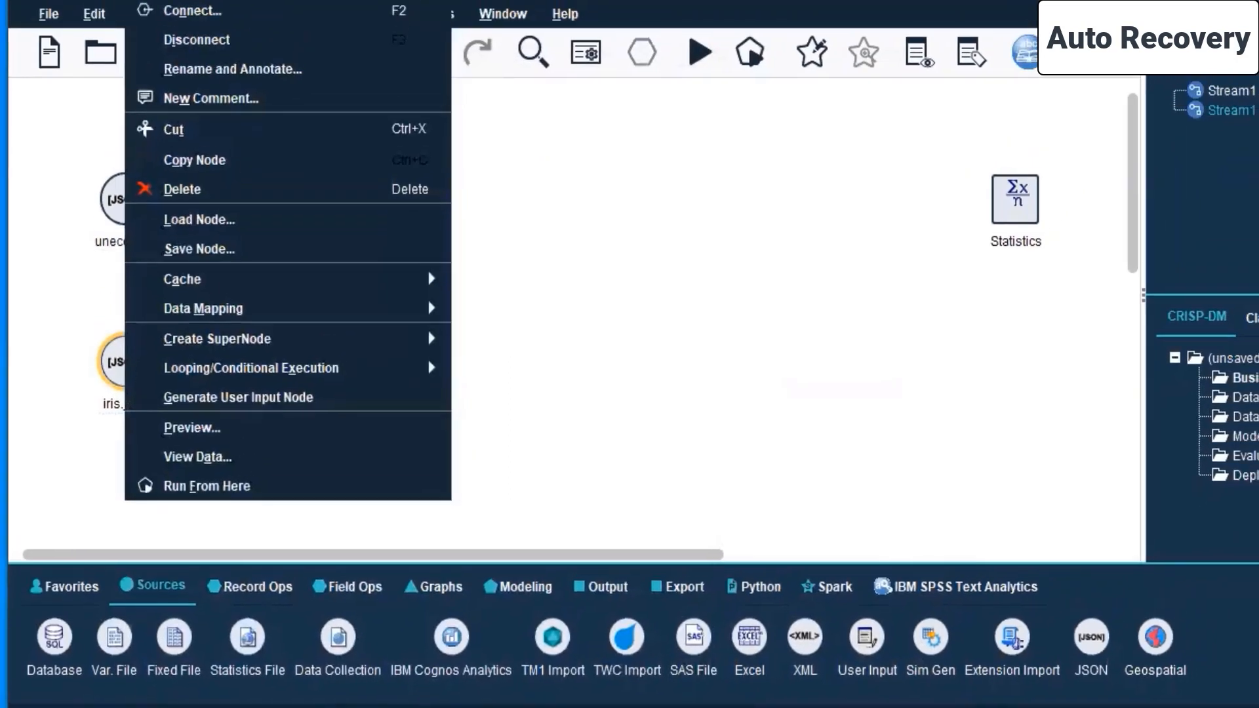
click(241, 16)
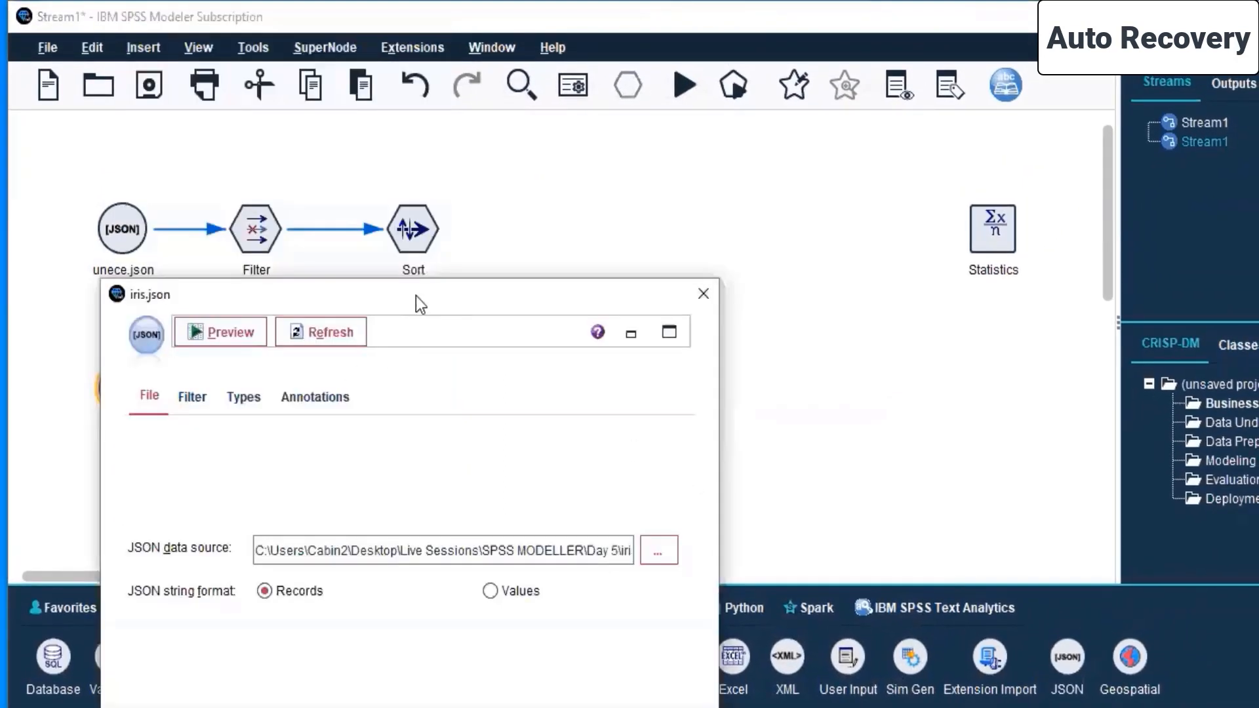
click(411, 164)
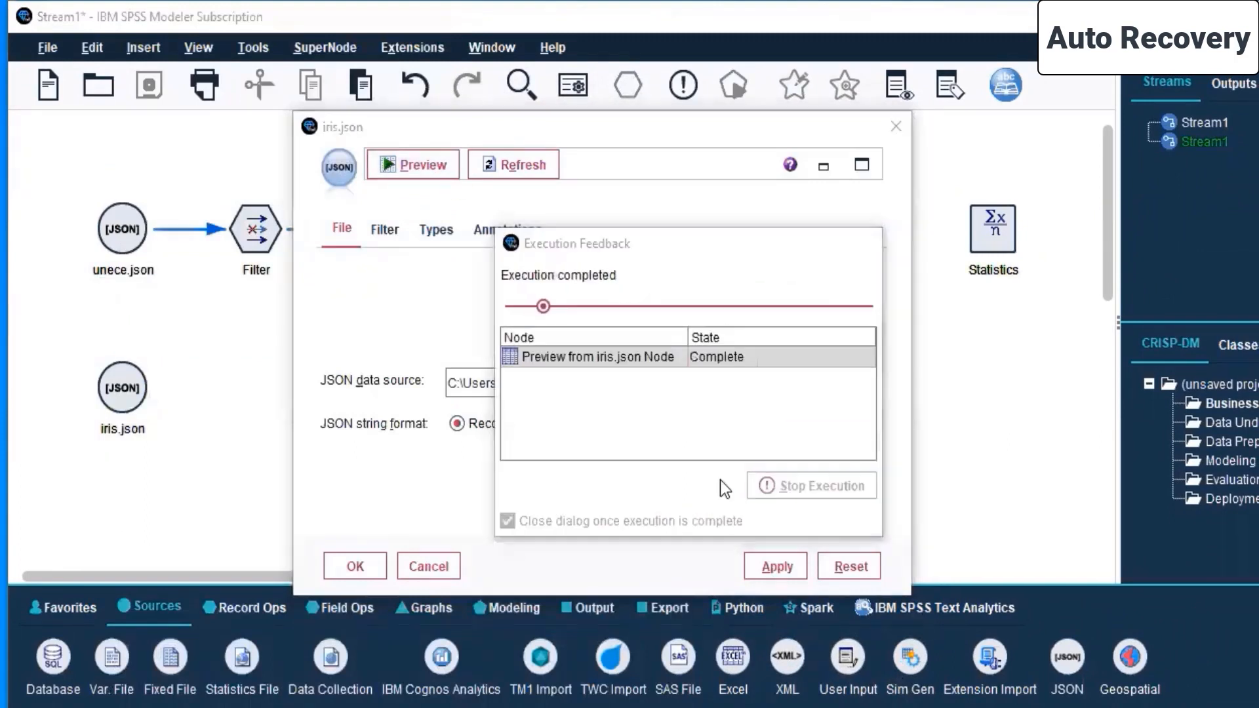
click(479, 17)
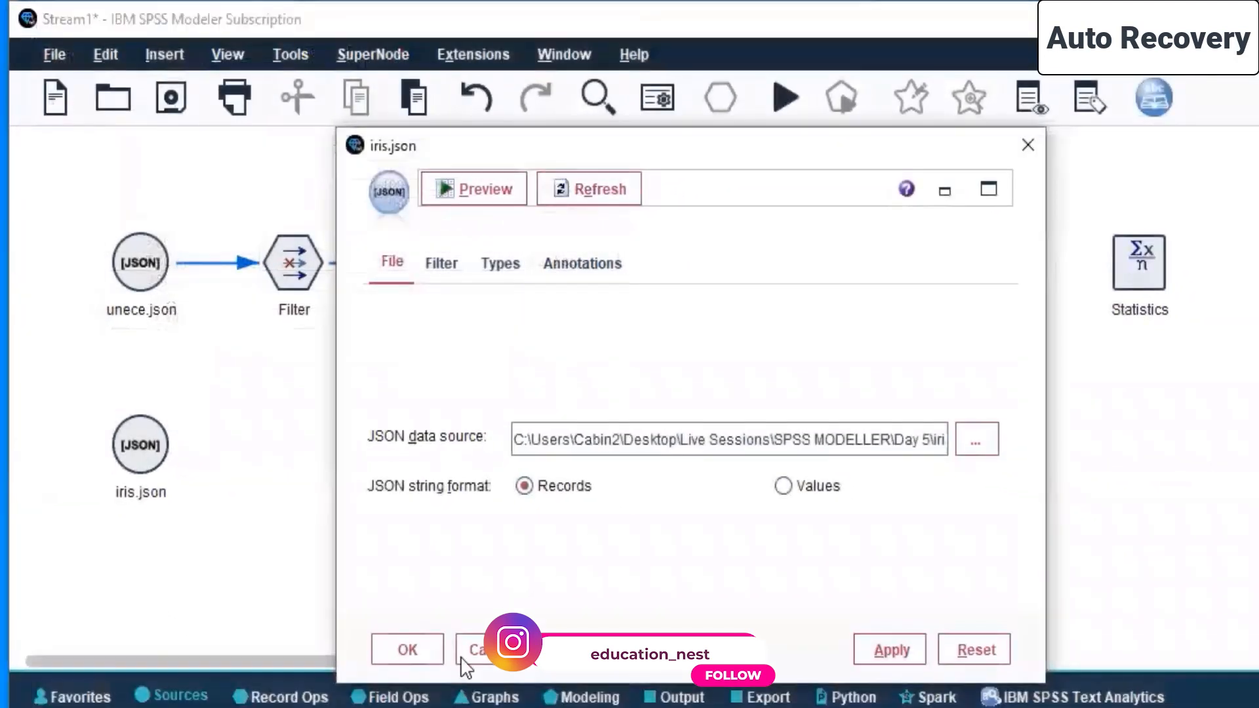
click(414, 644)
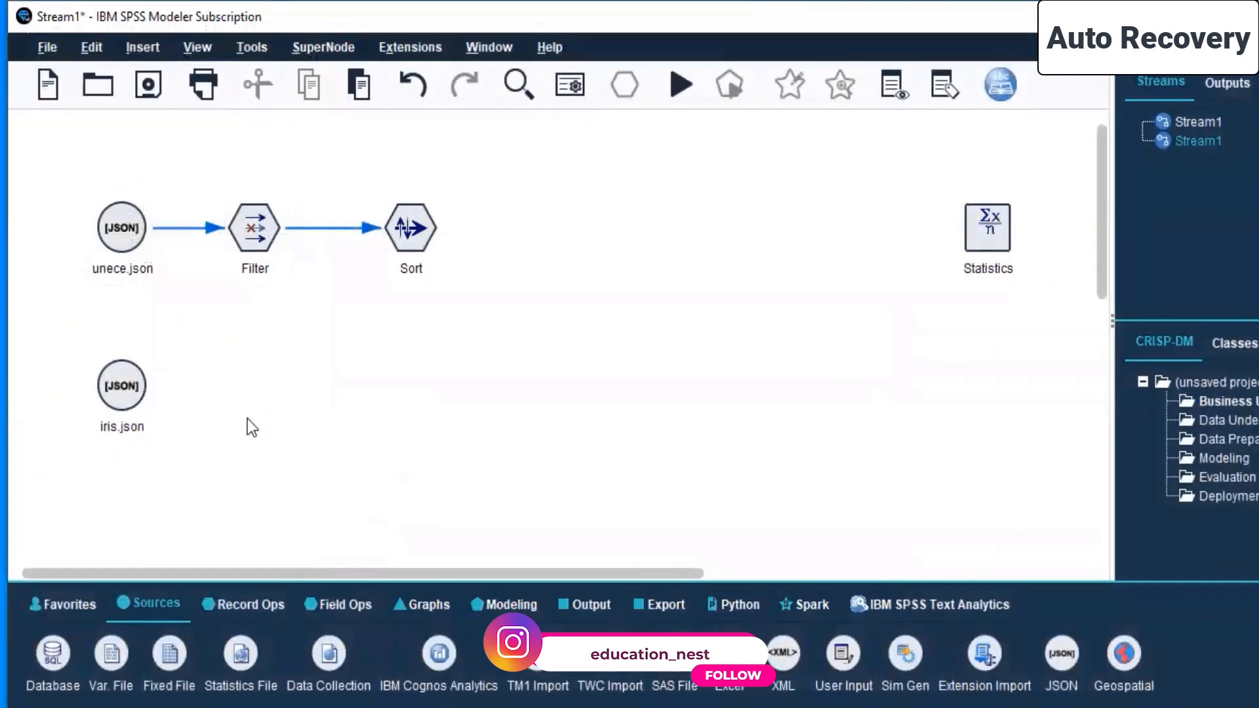
- Add a Filter node and a Sort node in a row beside the iris.json node
click(127, 404)
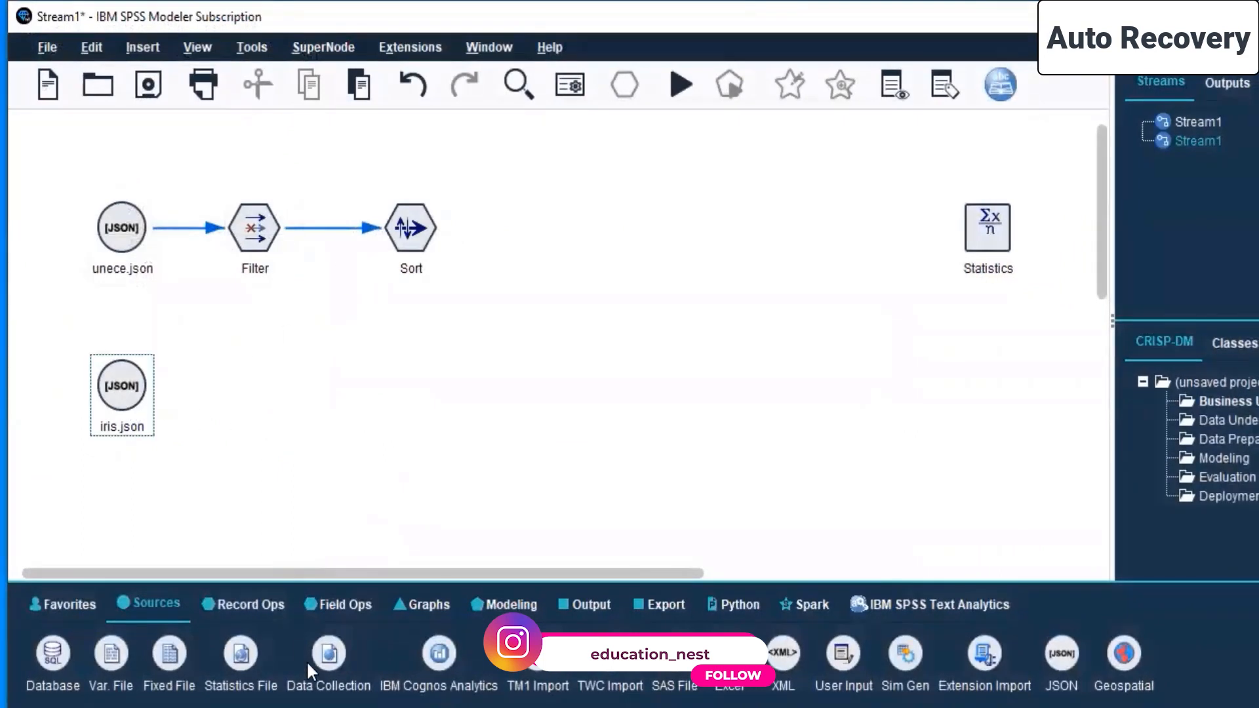
click(338, 602)
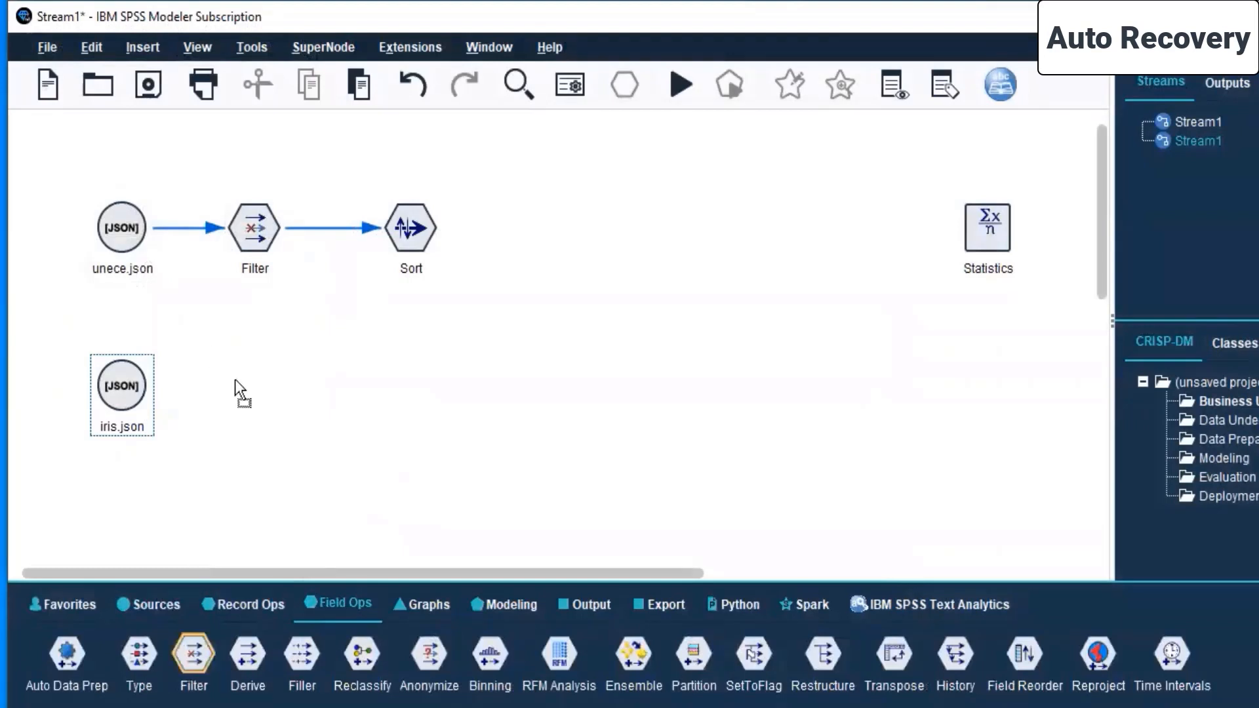
drag(235, 380, 248, 388)
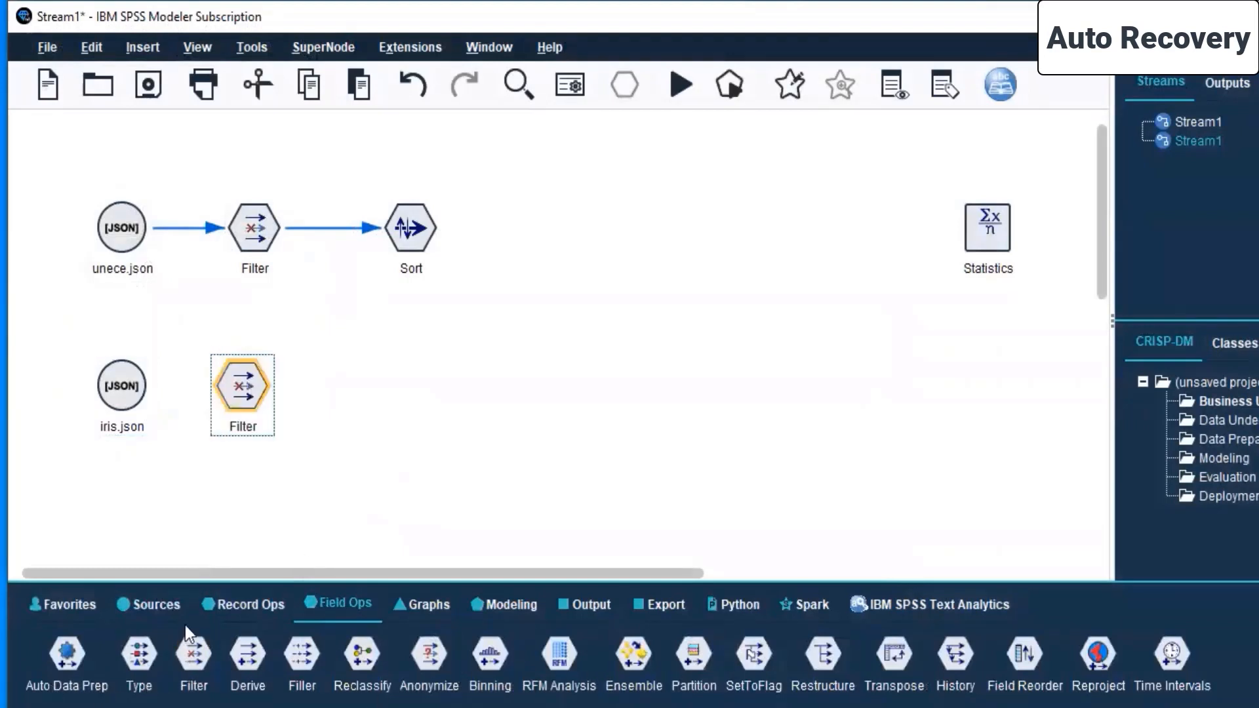
click(257, 612)
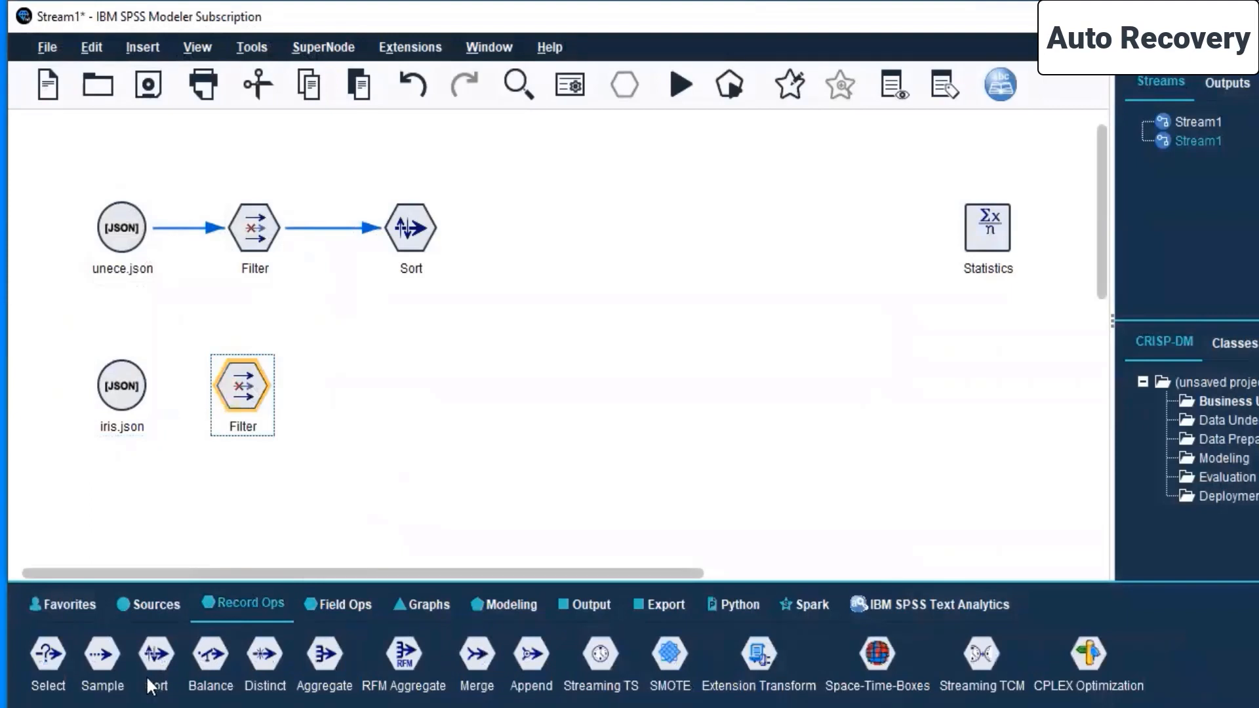
drag(162, 655, 376, 334)
drag(384, 387, 387, 387)
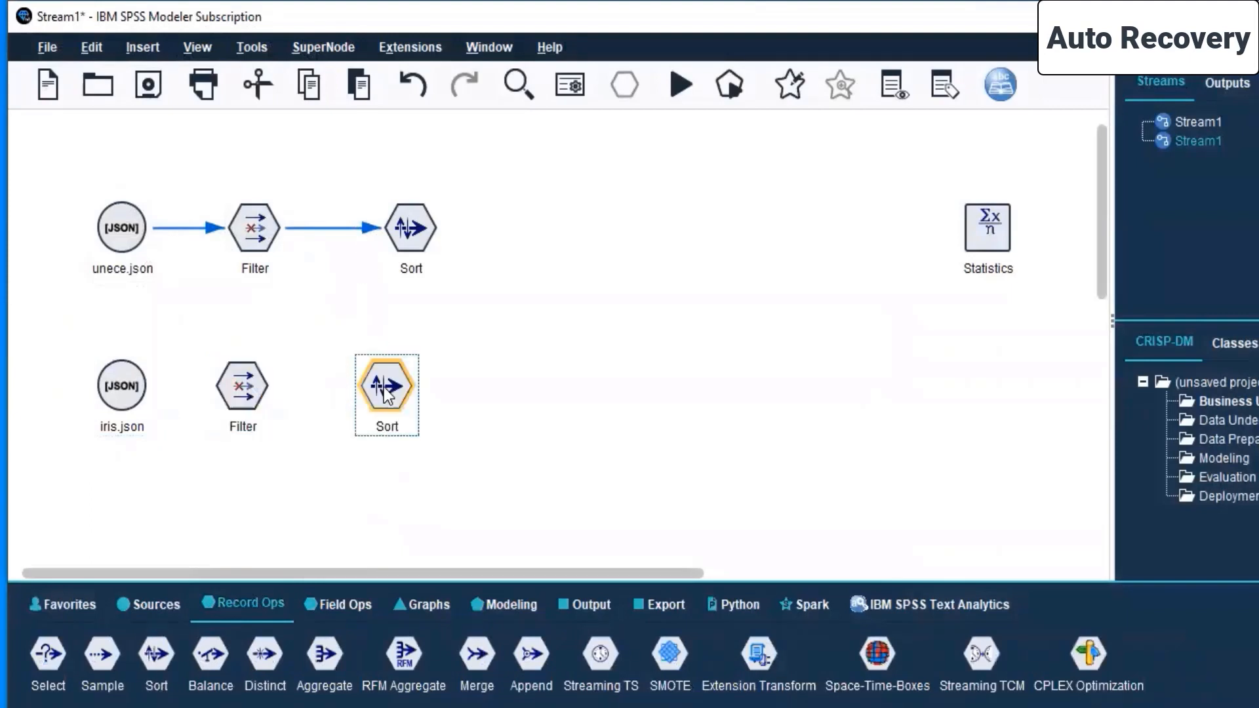
- Delete the whole unece.json branch and connect the iris.json node to the new Filter node
drag(480, 203, 44, 286)
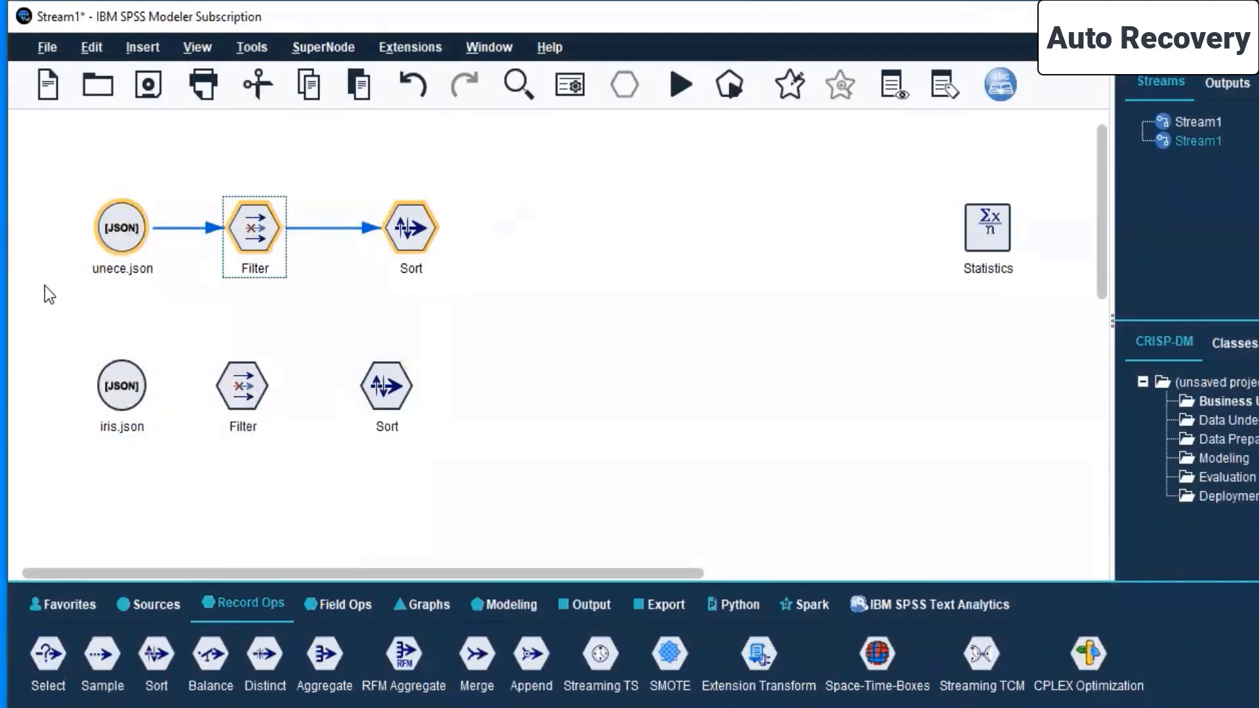
key(Delete)
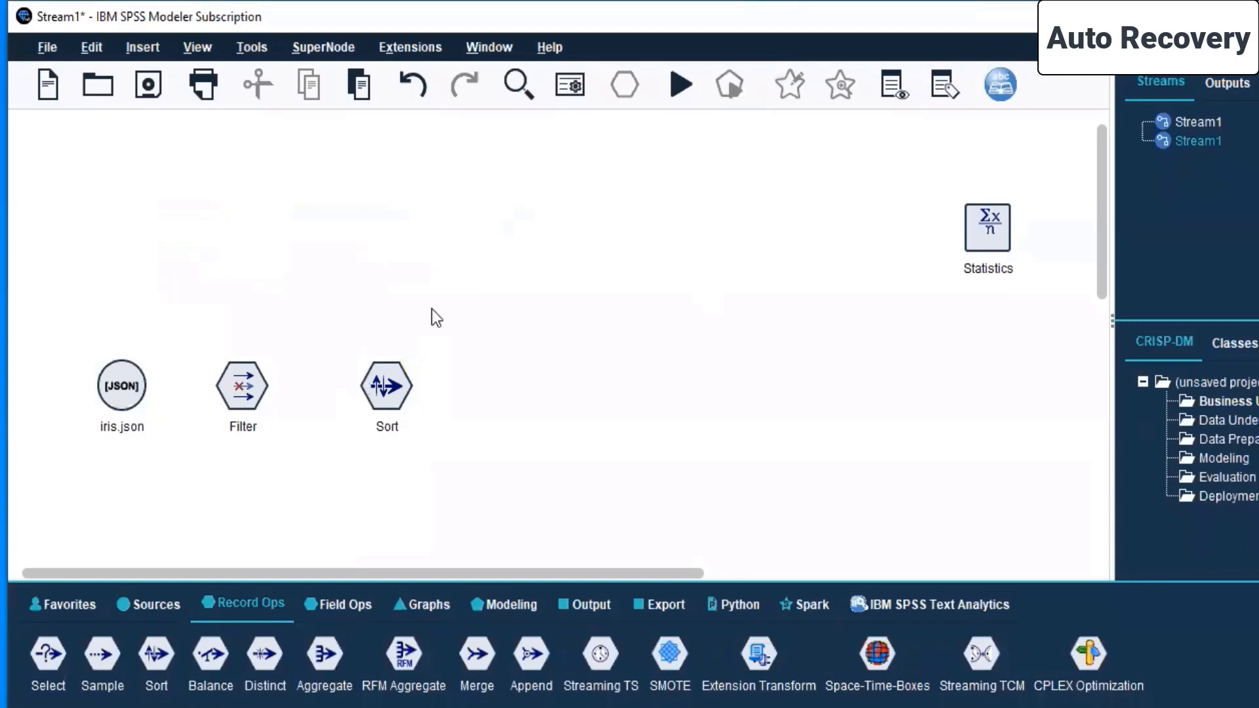
click(143, 391)
right_click(143, 391)
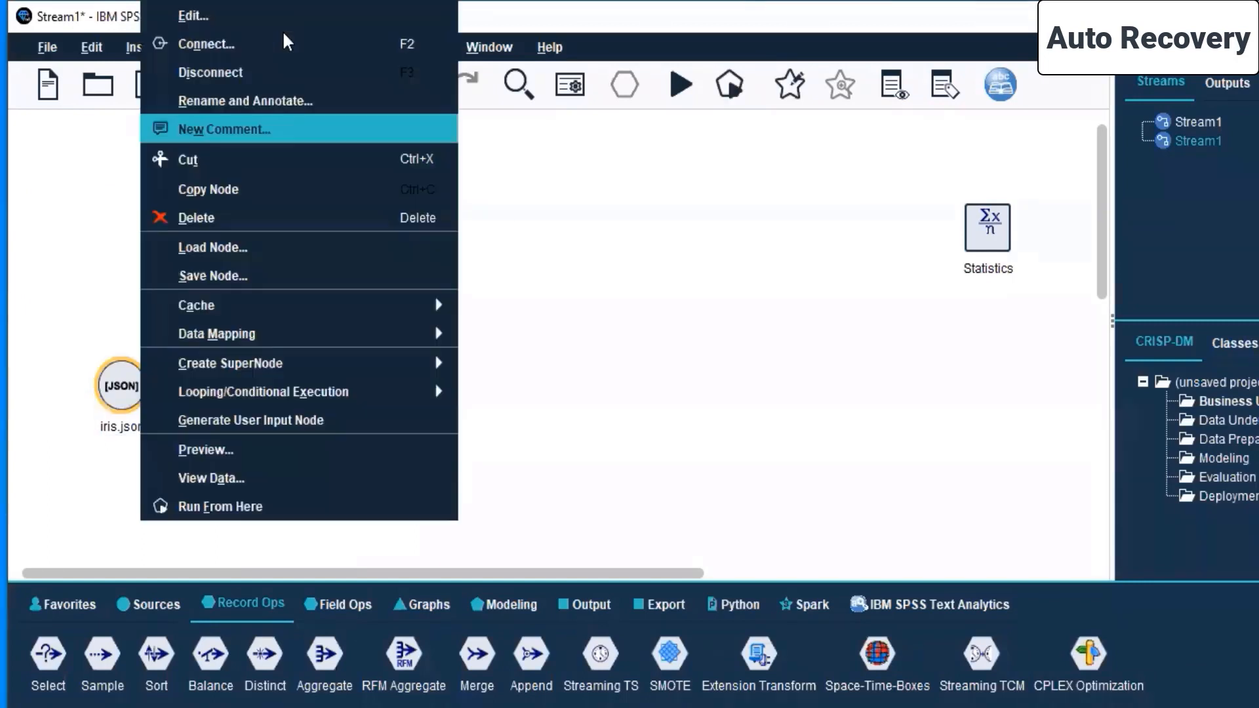
click(282, 48)
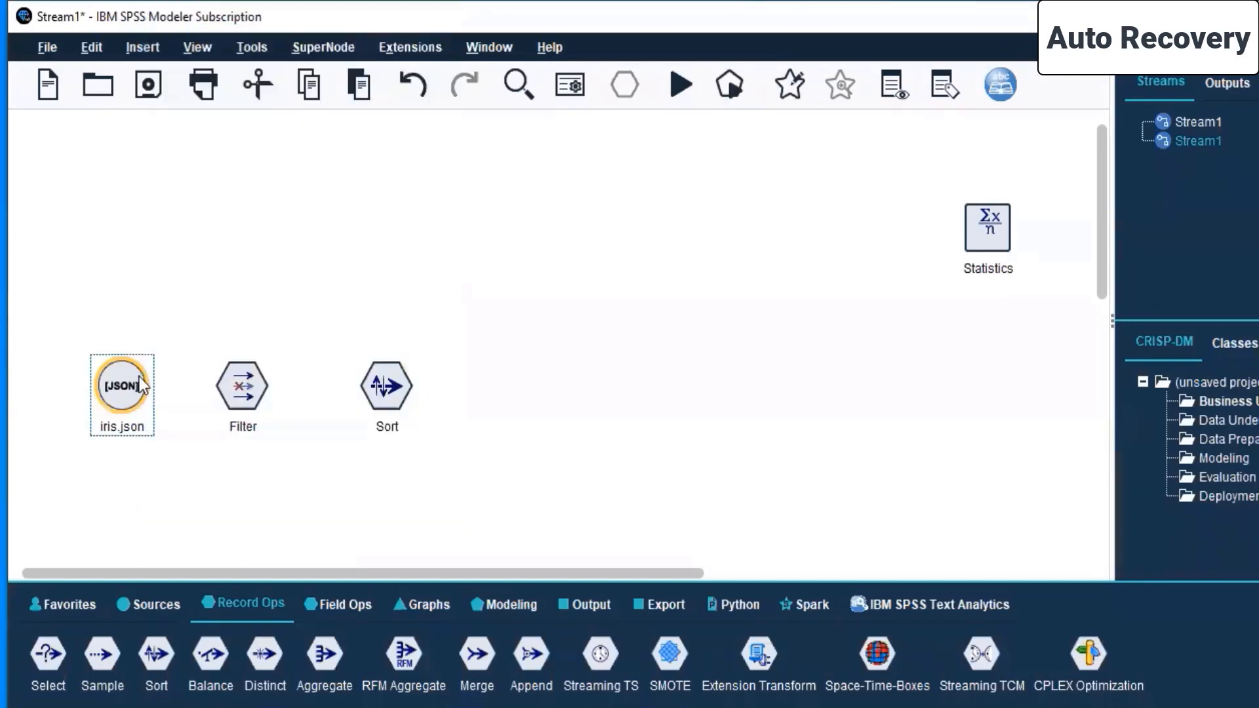
click(244, 389)
click(246, 391)
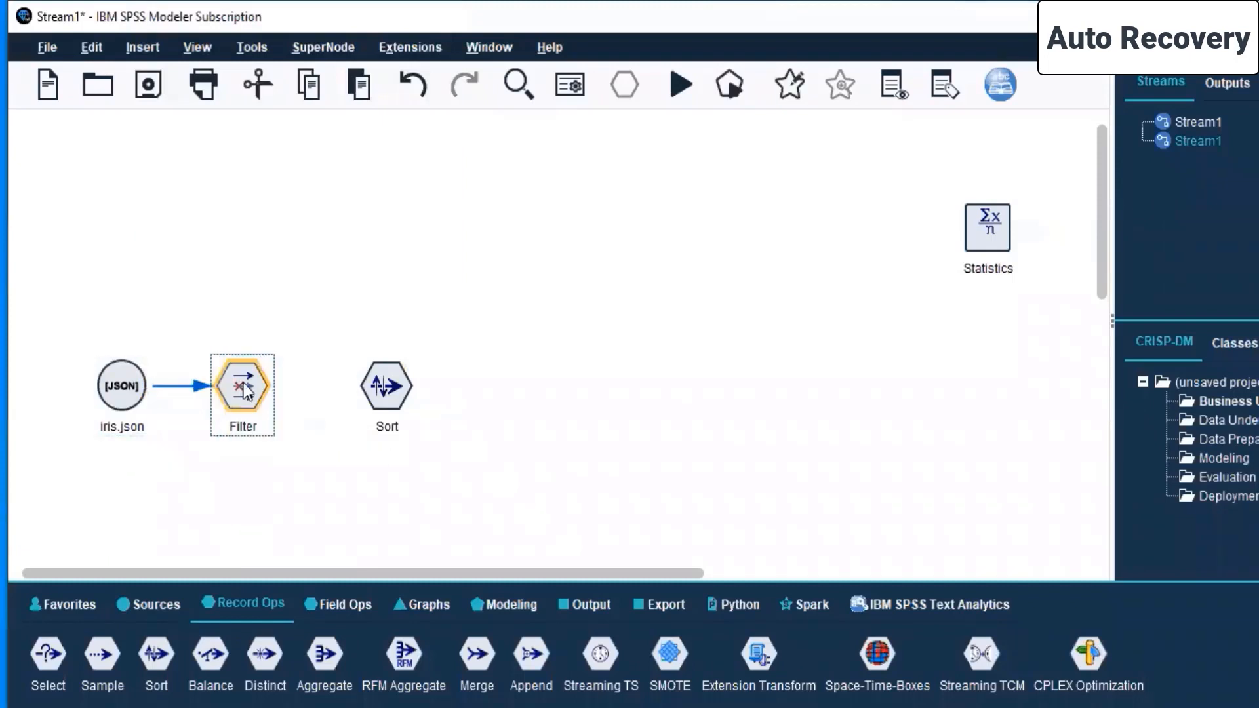
- Connect the Filter node to the Sort node and run the stream from the Sort node
right_click(246, 392)
click(380, 42)
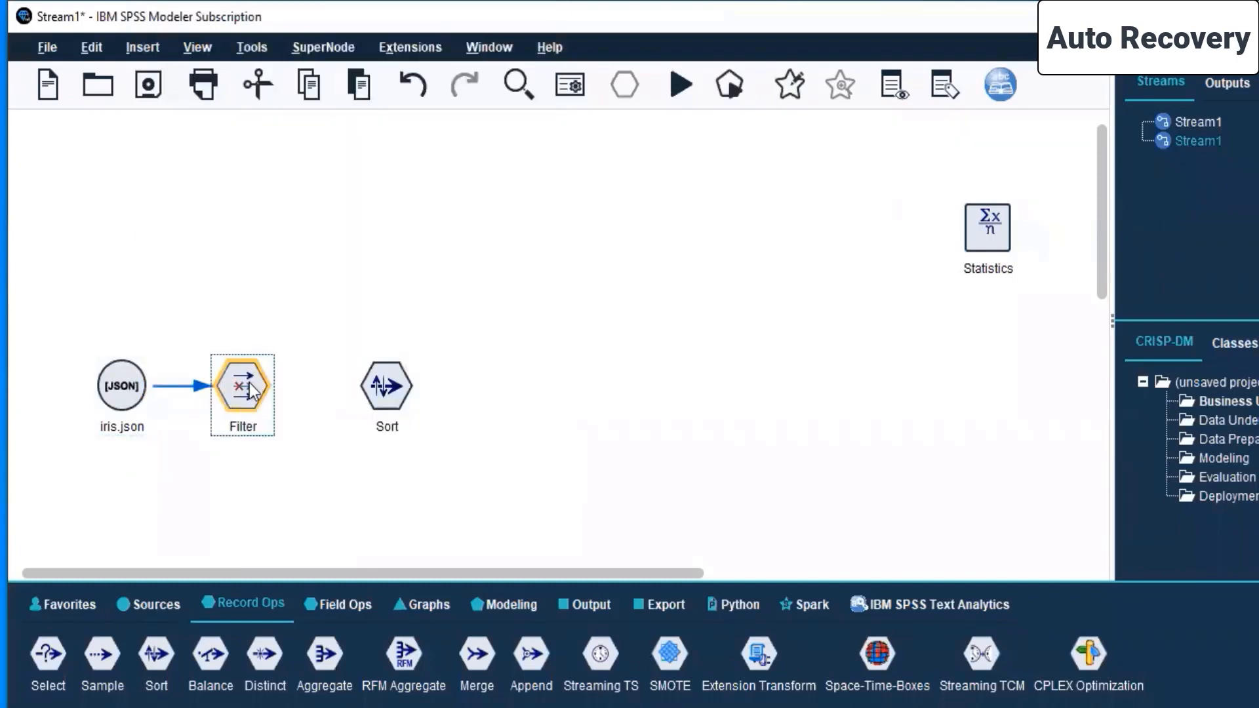
click(387, 395)
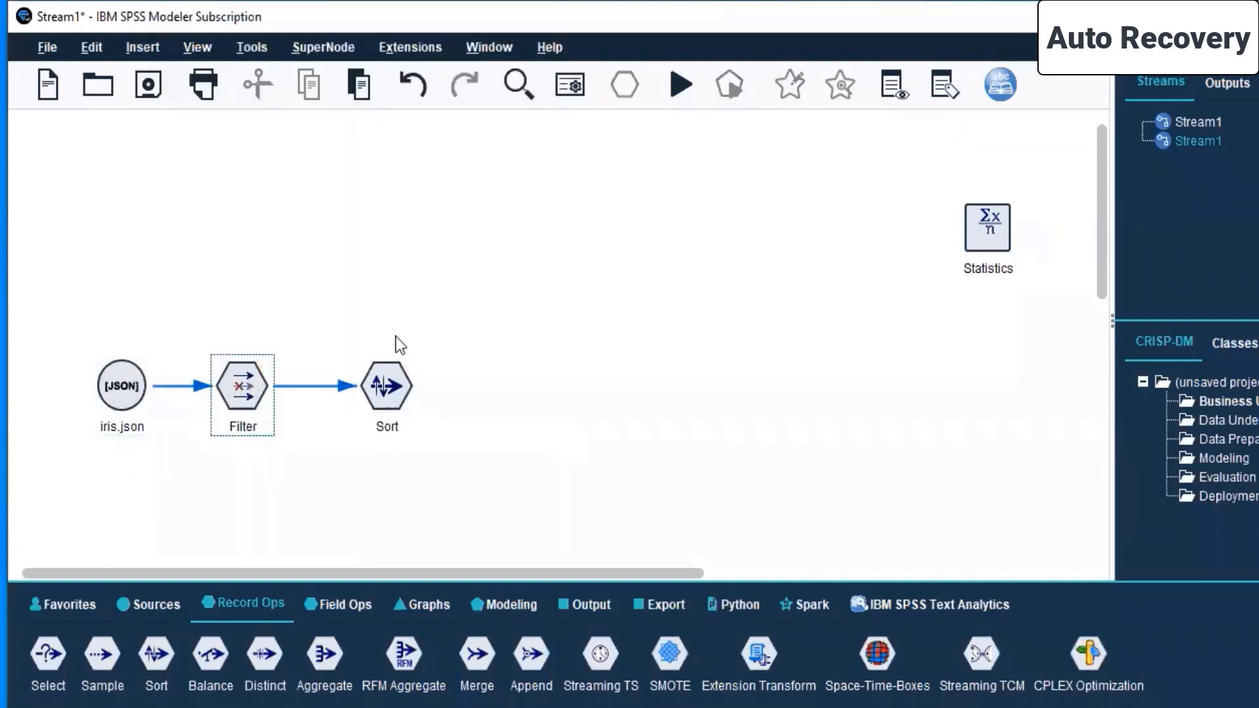
click(117, 395)
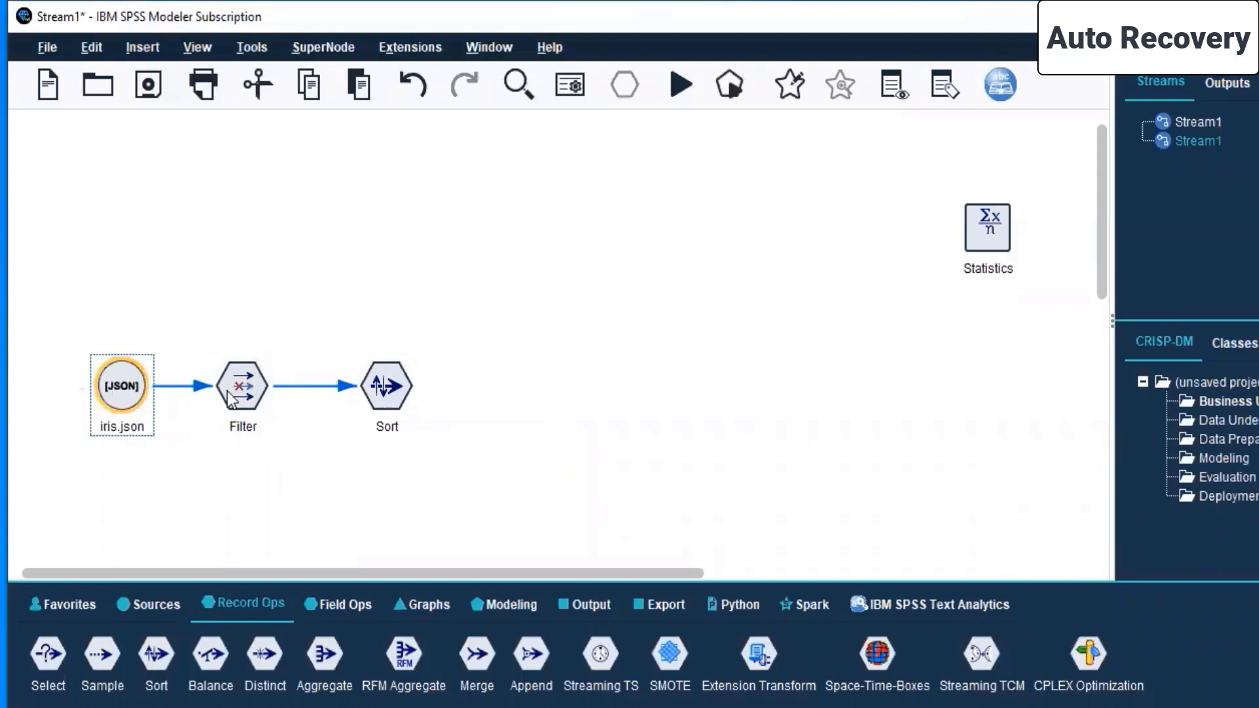
click(385, 392)
right_click(385, 393)
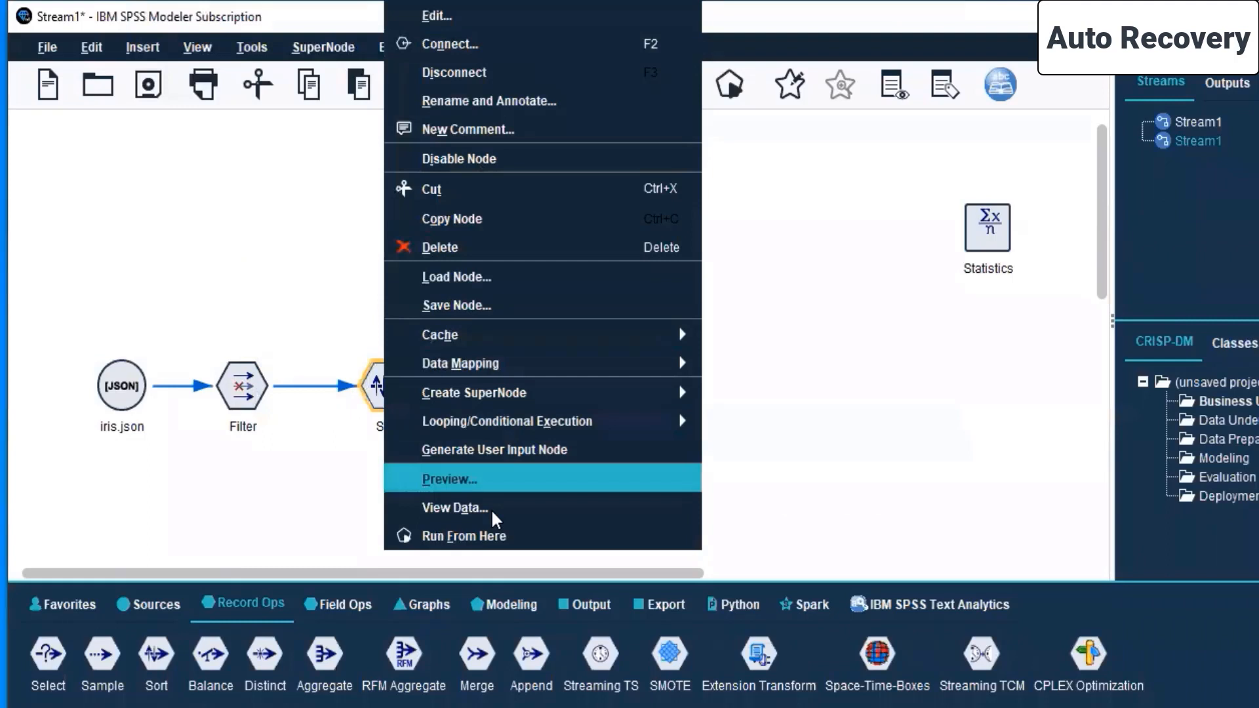
click(493, 532)
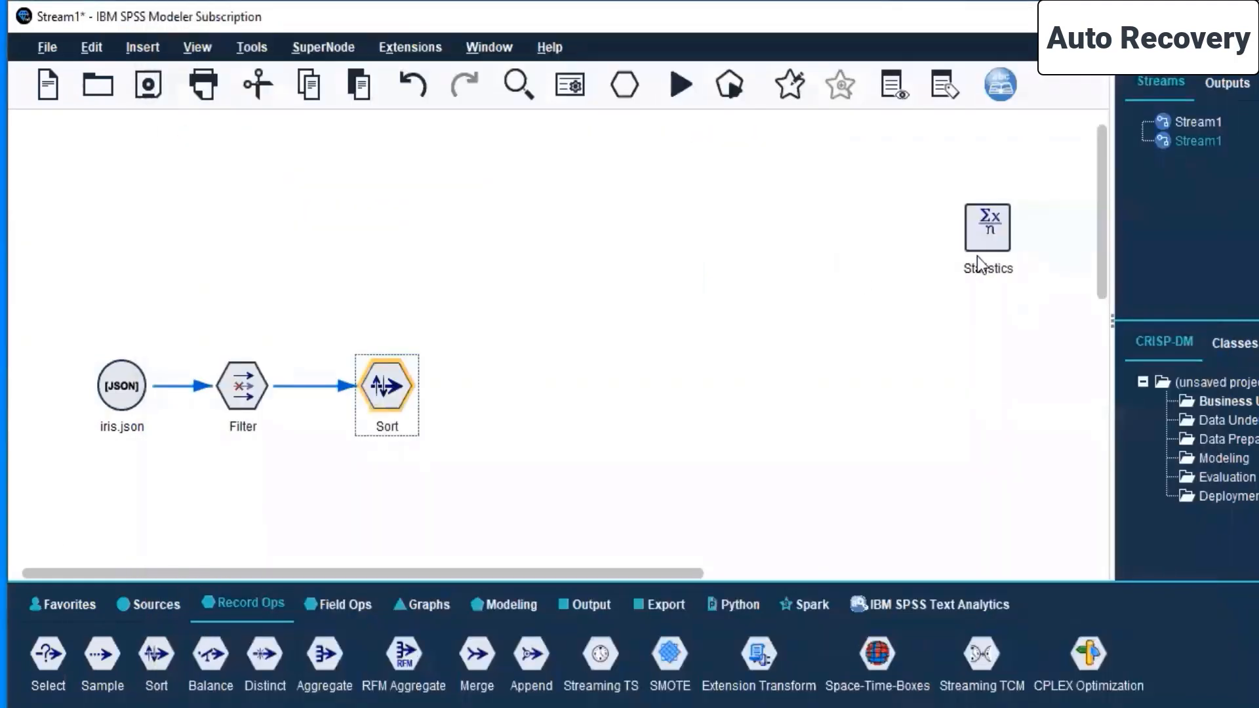
- Move the Statistics node into the row beside the Sort node and connect Sort to Statistics
drag(996, 241, 552, 399)
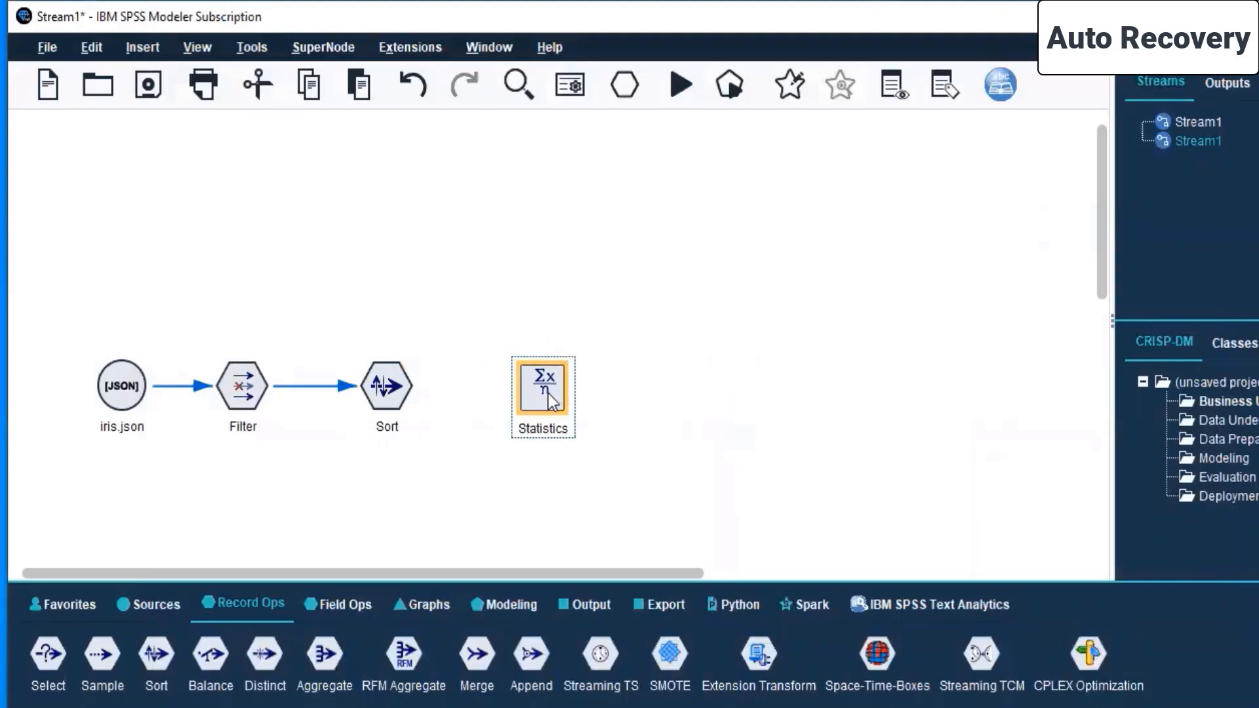
click(406, 386)
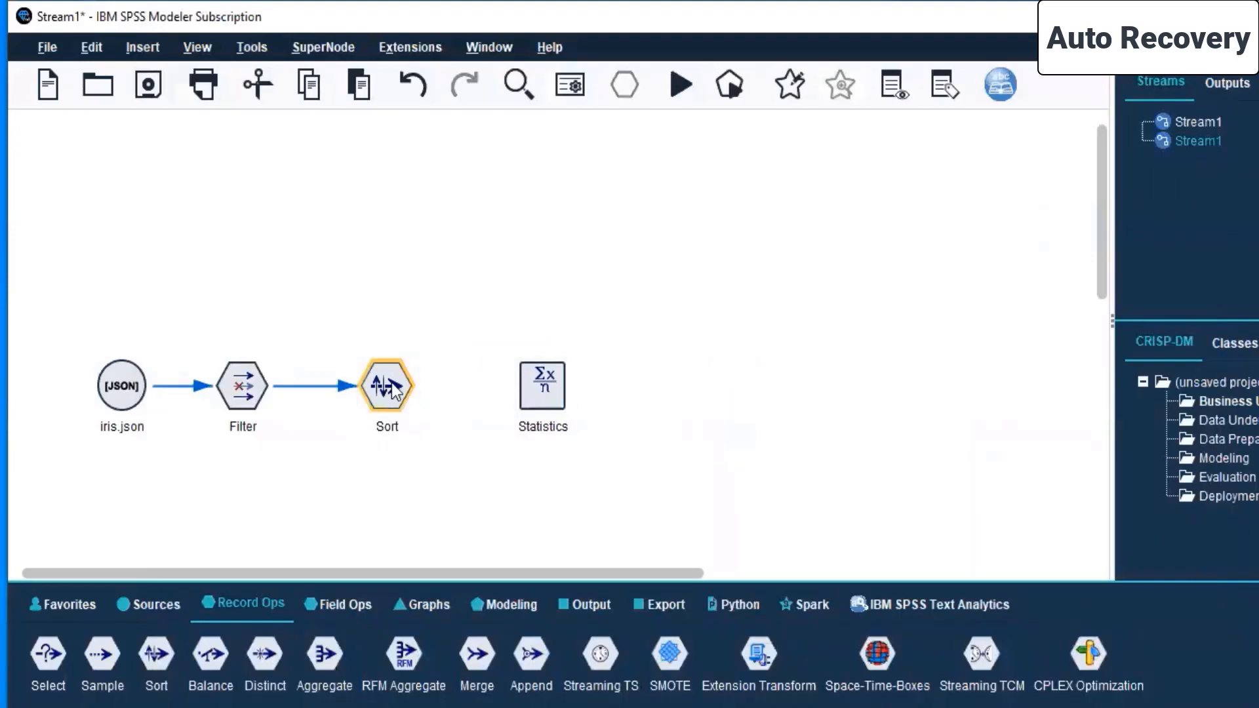
right_click(393, 387)
click(463, 43)
click(533, 377)
- Open the Filter node to review its fields and accept its settings without filtering any field
click(249, 373)
right_click(249, 372)
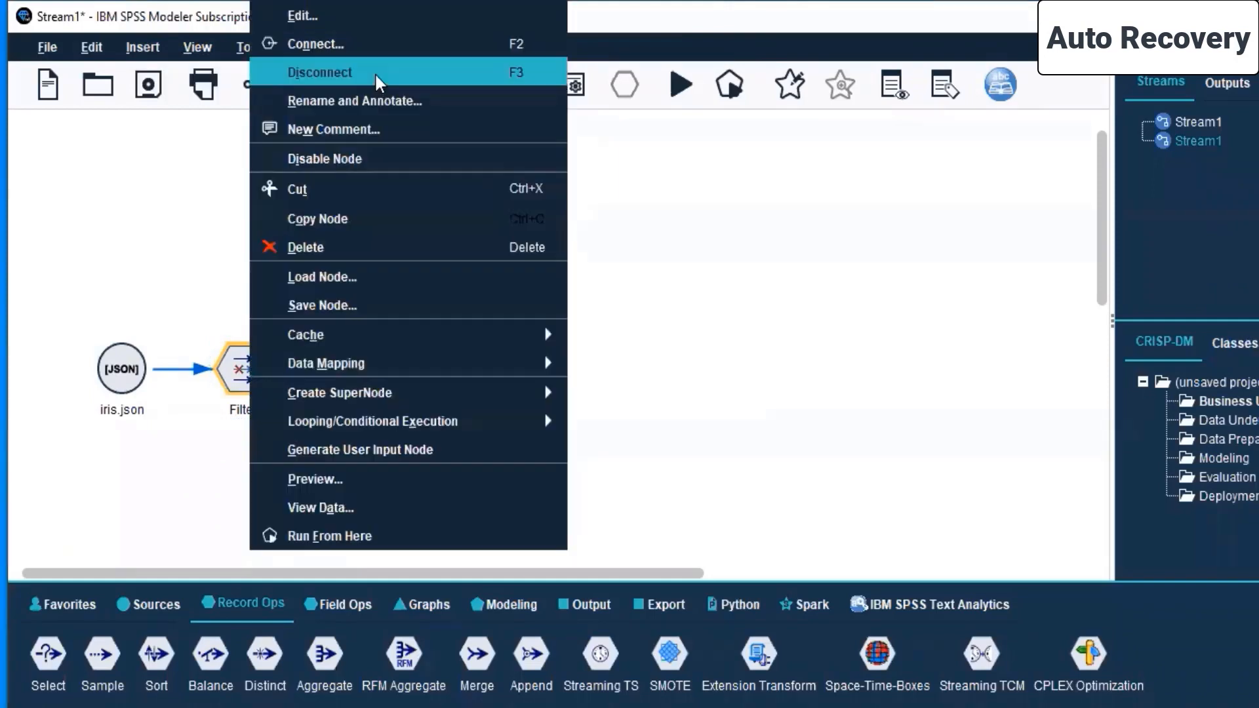
click(371, 14)
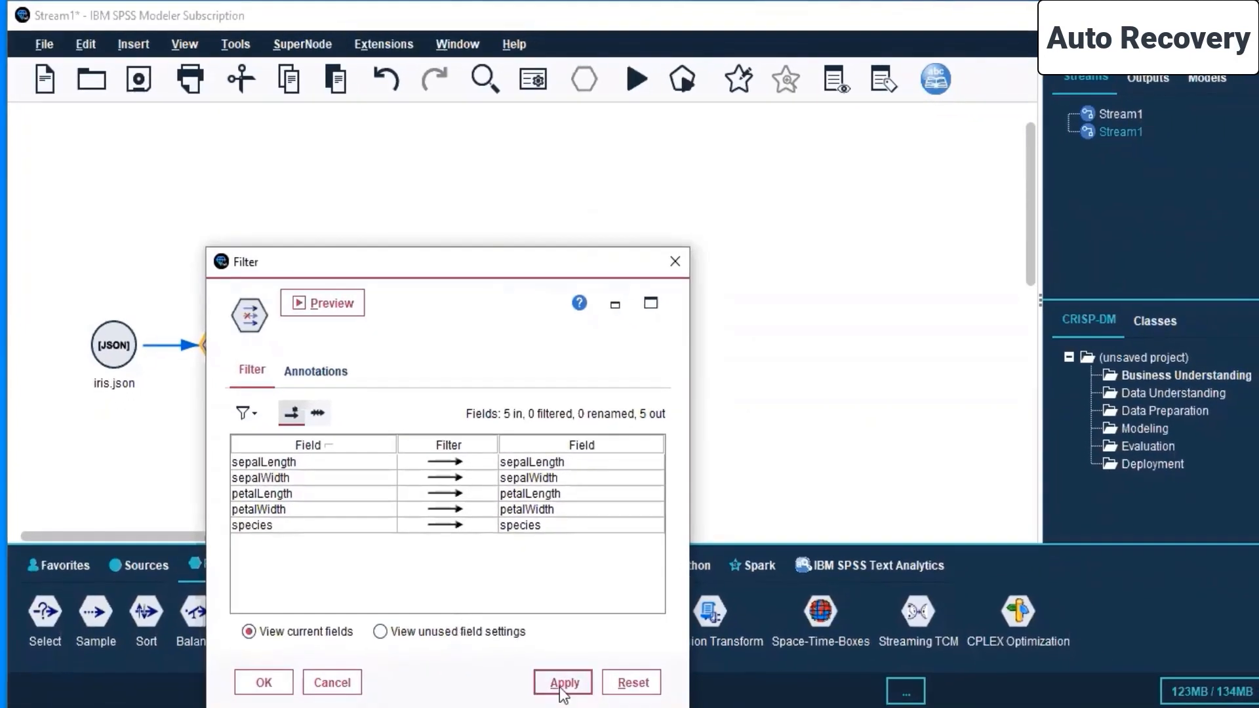
click(263, 682)
- Open the Sort node's settings and preview its data
click(370, 352)
right_click(370, 351)
click(447, 17)
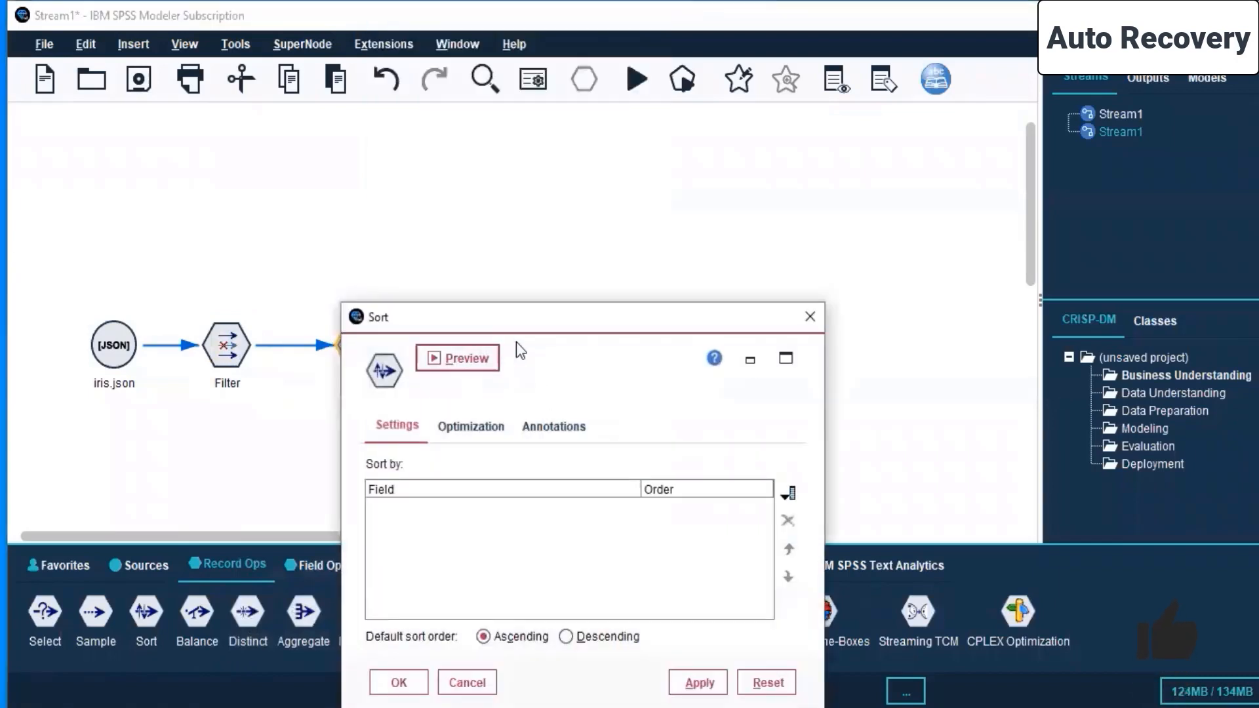
drag(566, 314, 720, 122)
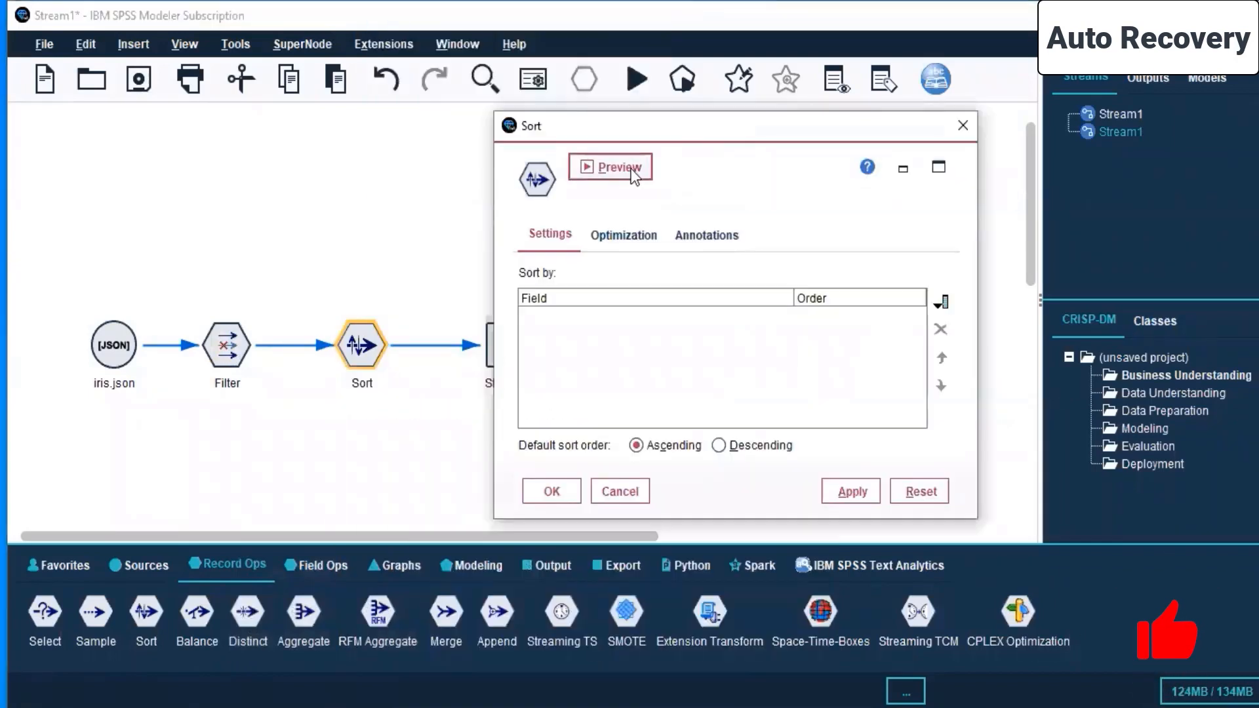
click(632, 169)
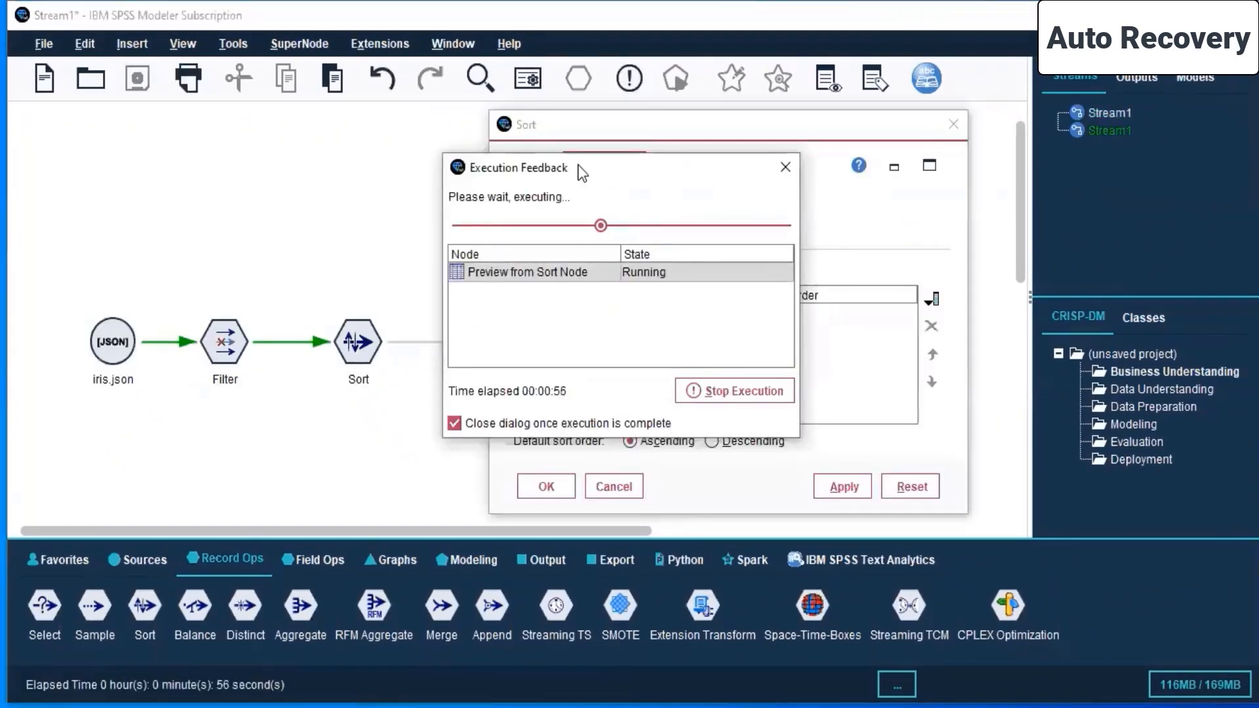
- Close the empty Stream1 and stop the running preview of the Sort node
click(1102, 113)
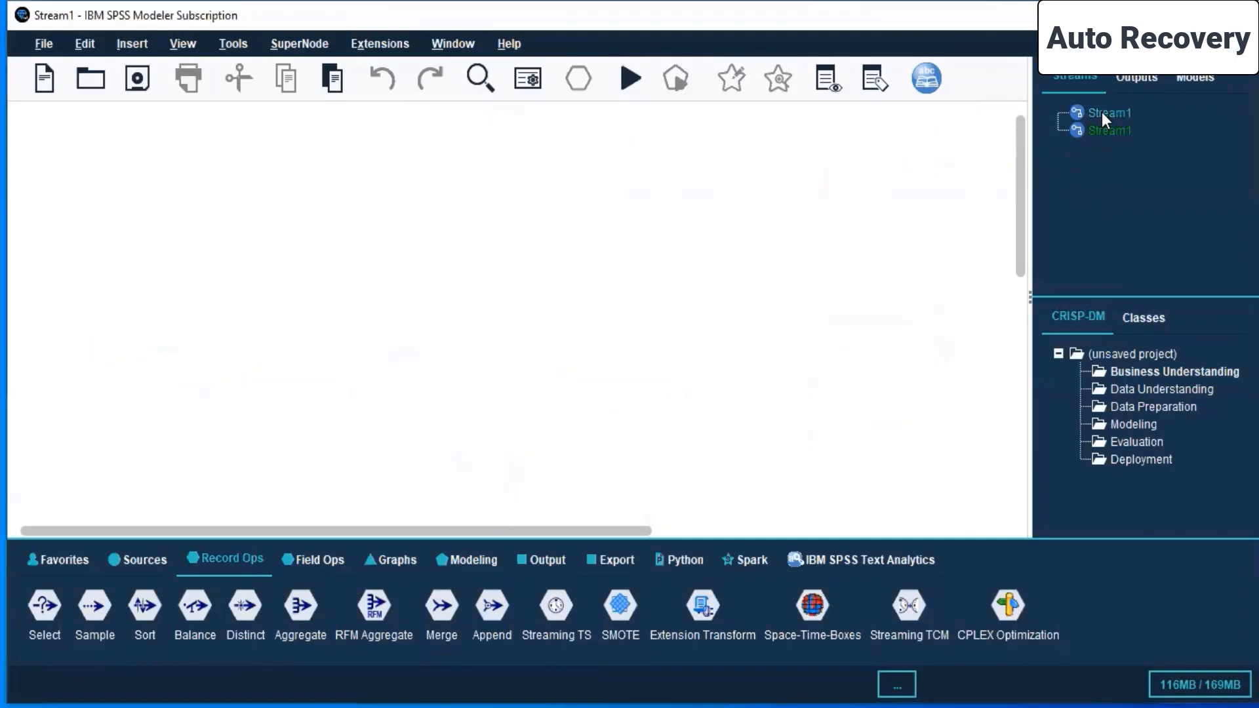
right_click(1102, 112)
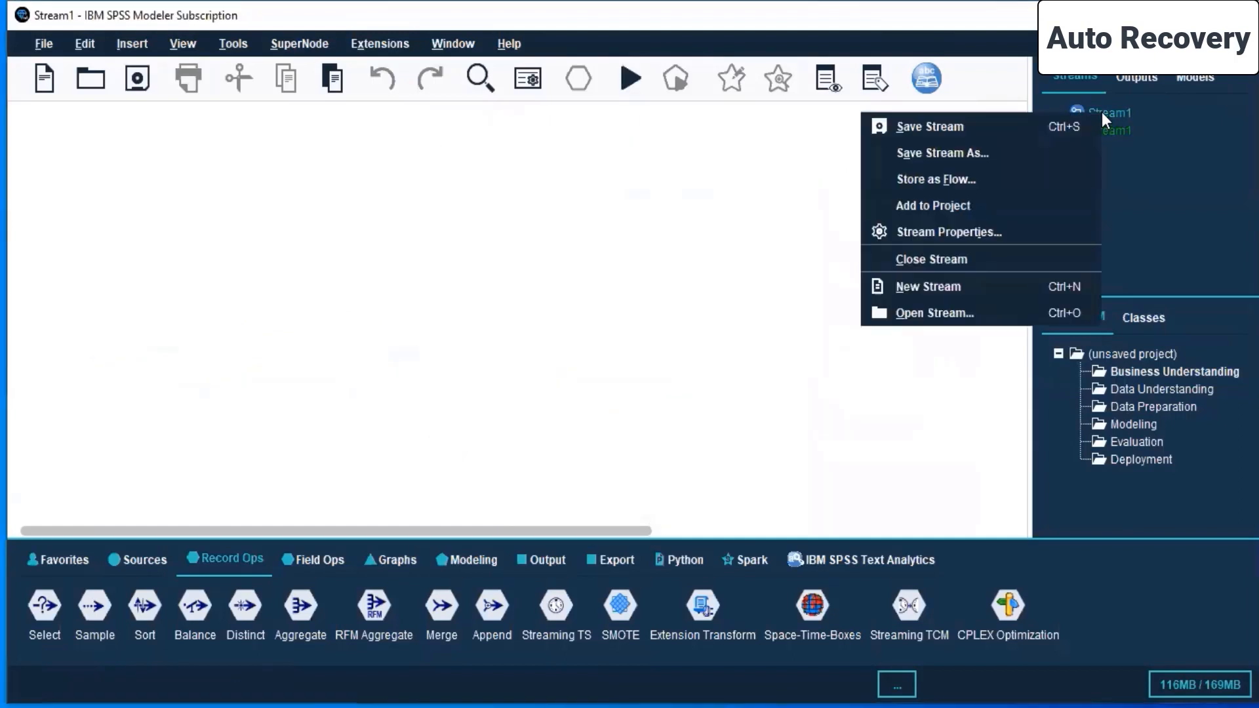
click(914, 262)
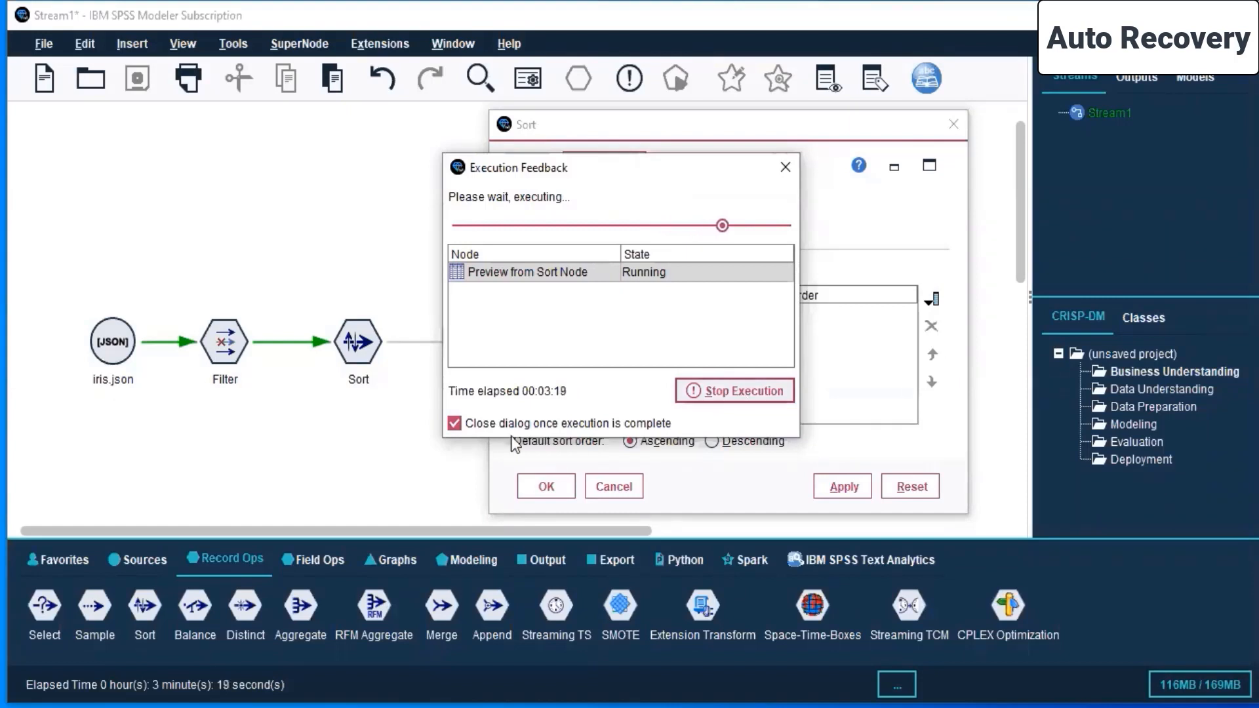
click(711, 395)
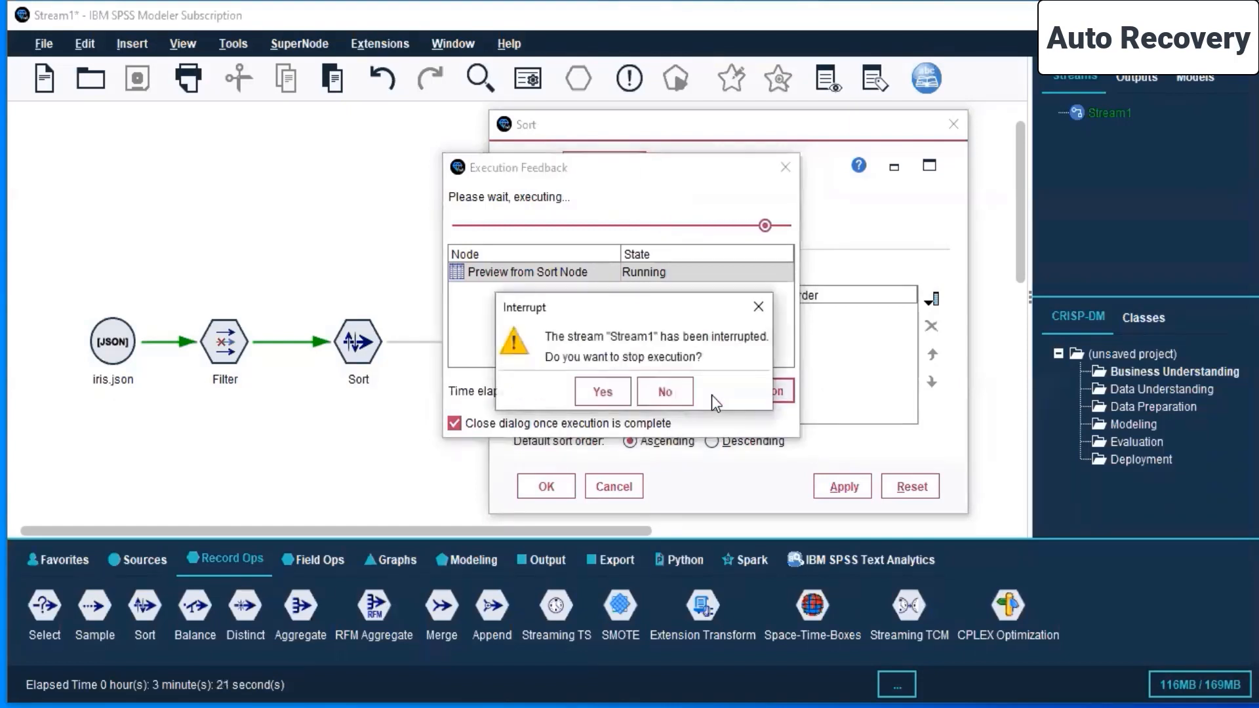
click(603, 392)
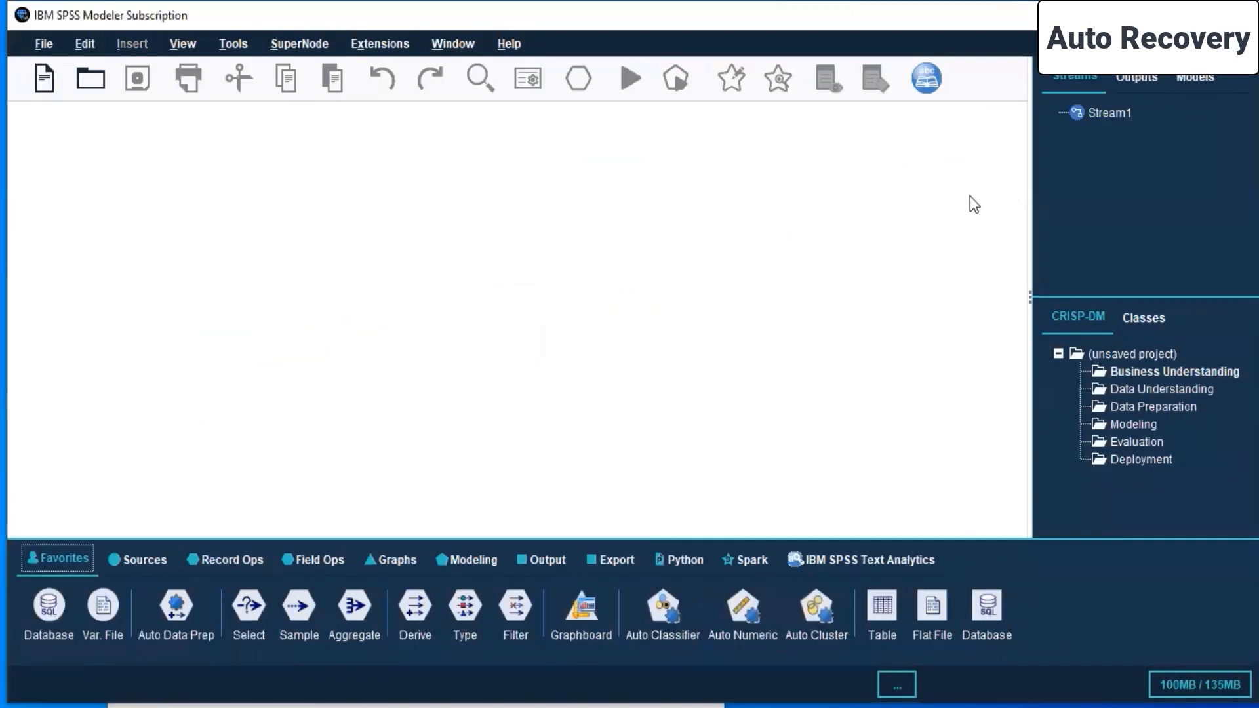
- Recover the backed-up stream and delete its Sort node
click(584, 417)
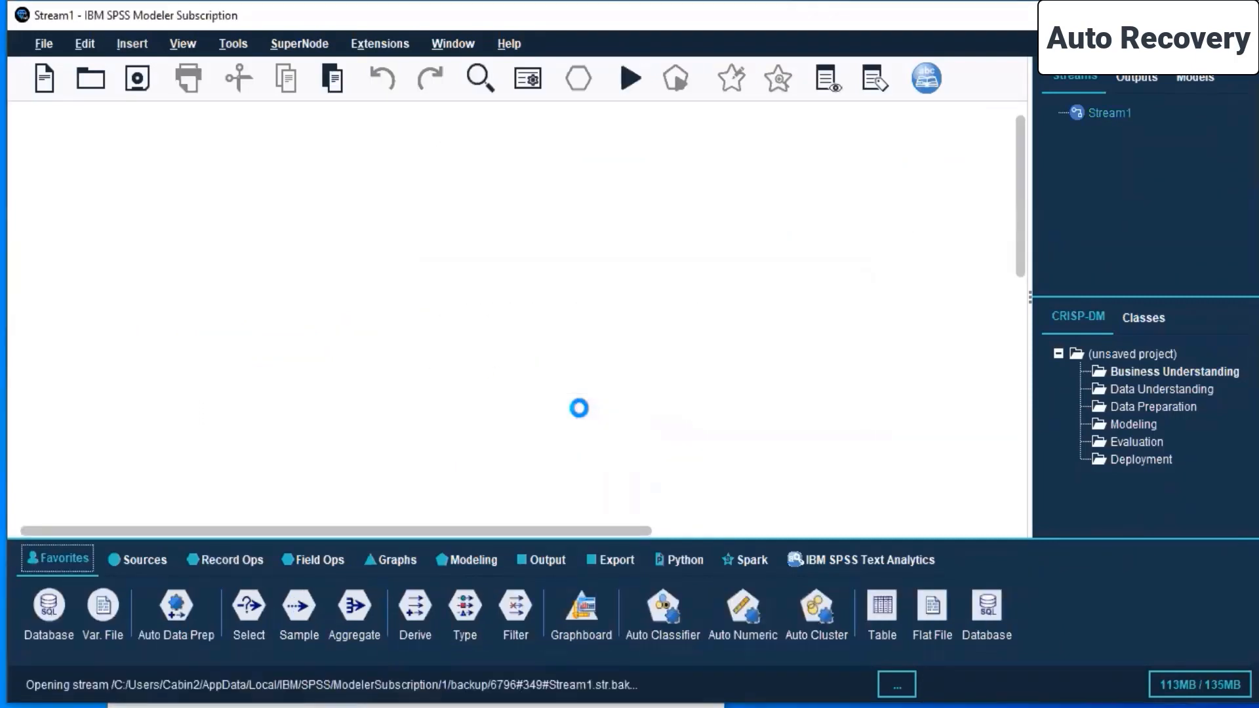
right_click(353, 354)
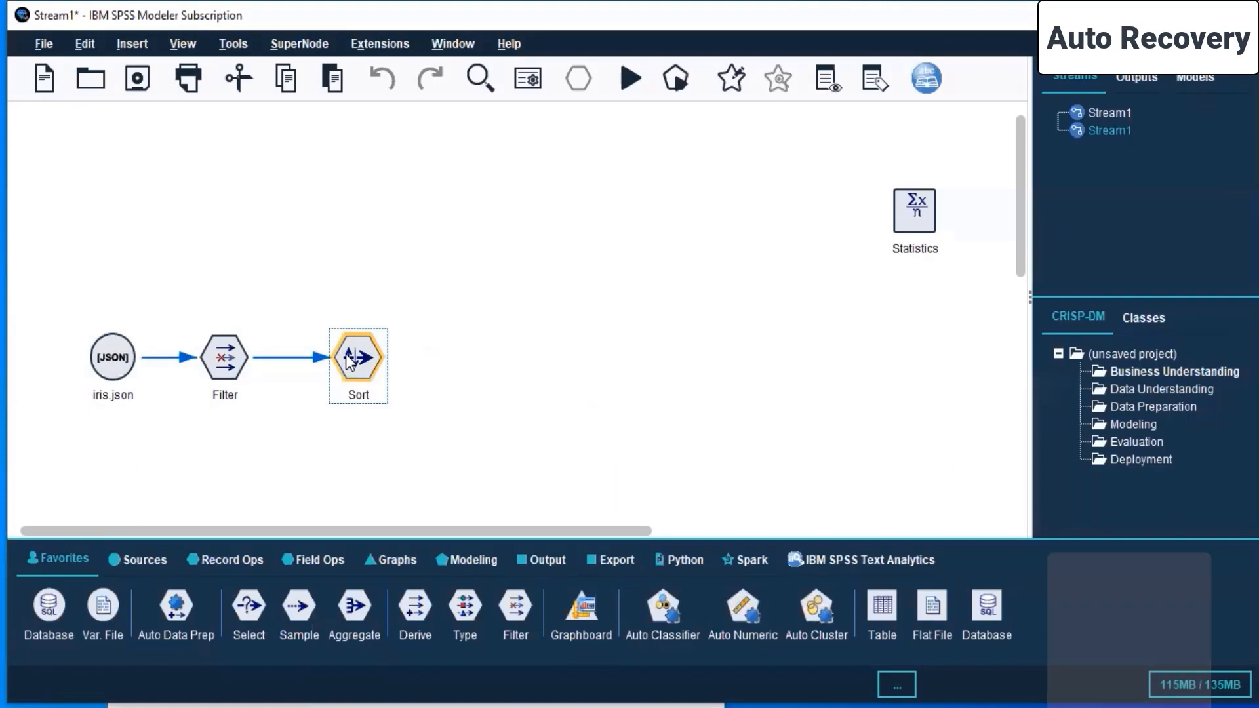
mouse_move(357, 343)
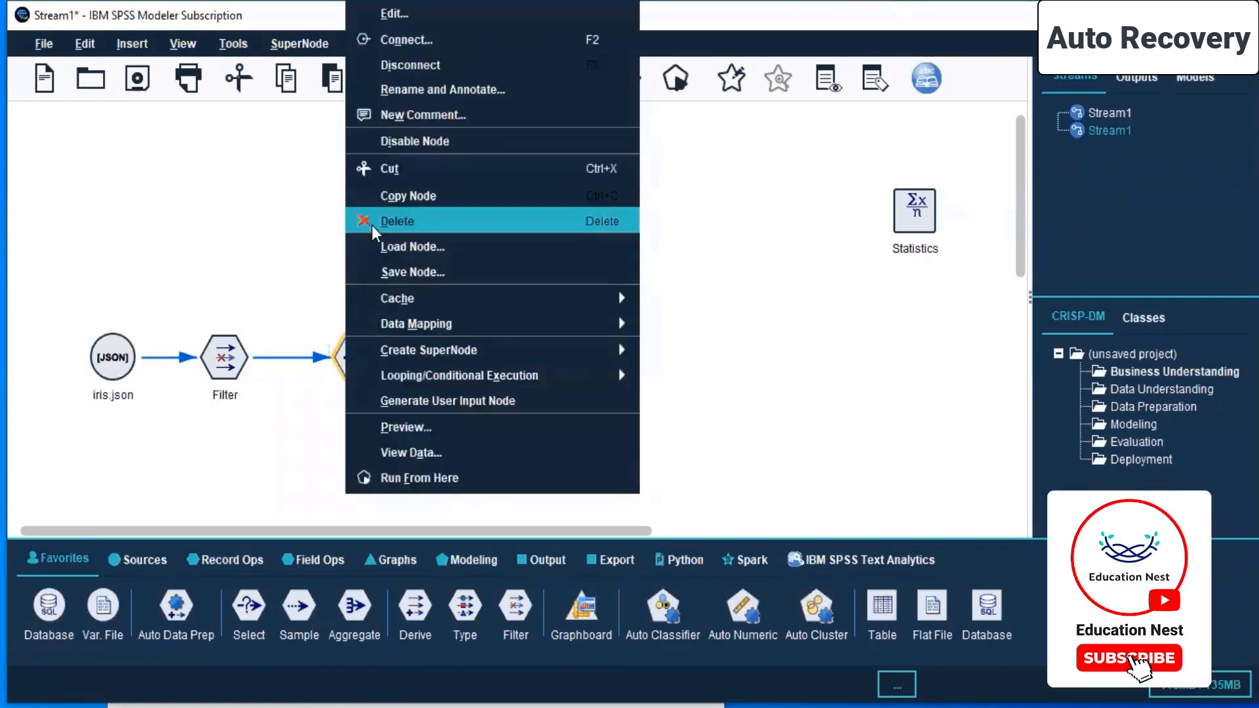
click(371, 222)
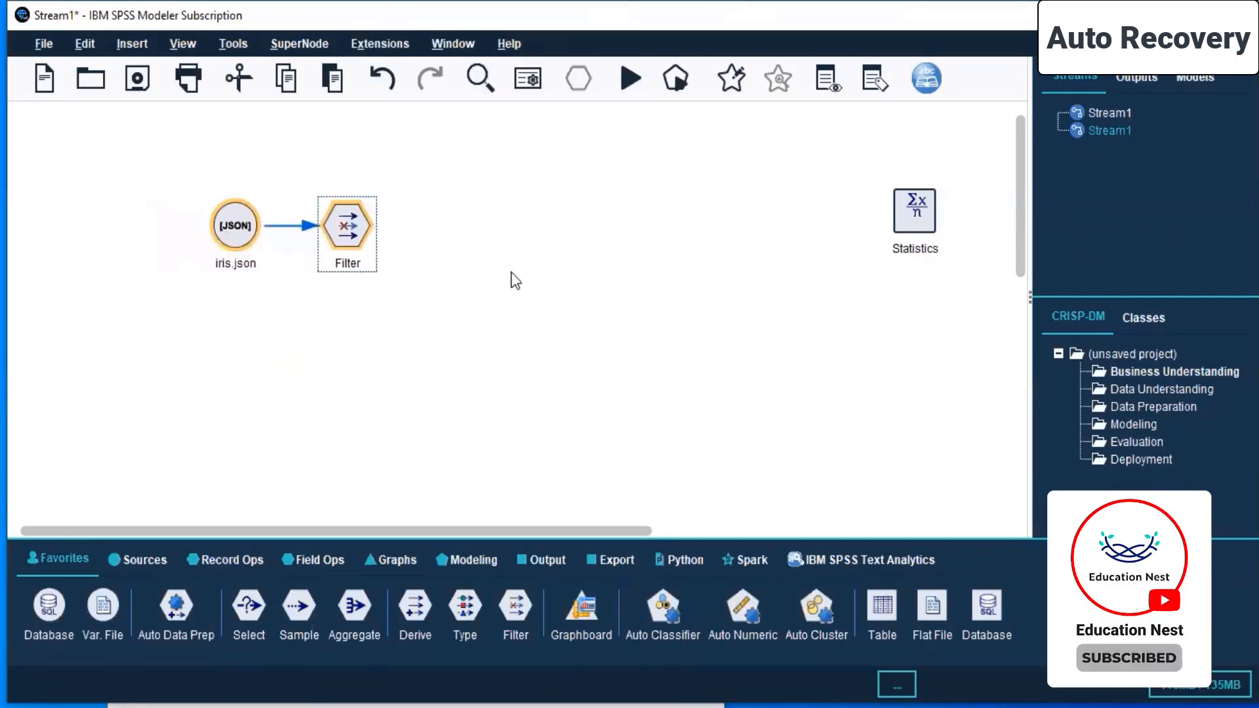
- Arrange the iris.json, Filter and Statistics nodes in one row and connect the Filter node to the Statistics node
click(507, 273)
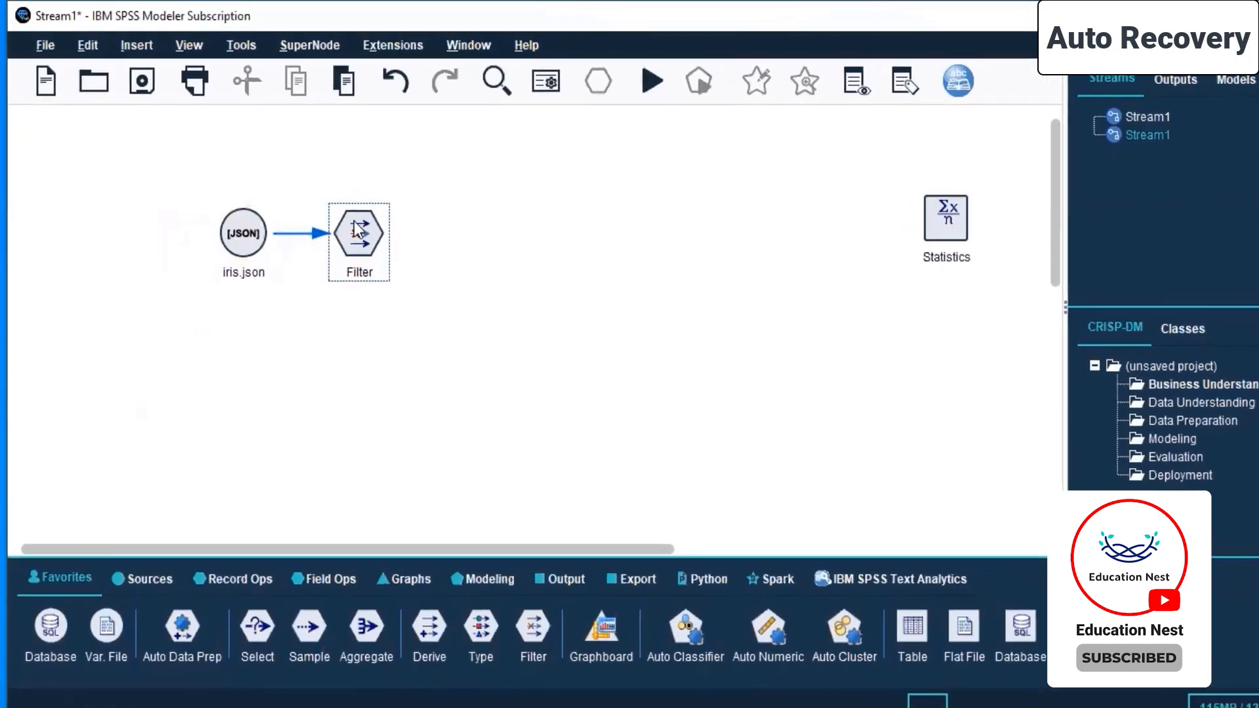
drag(915, 211, 509, 243)
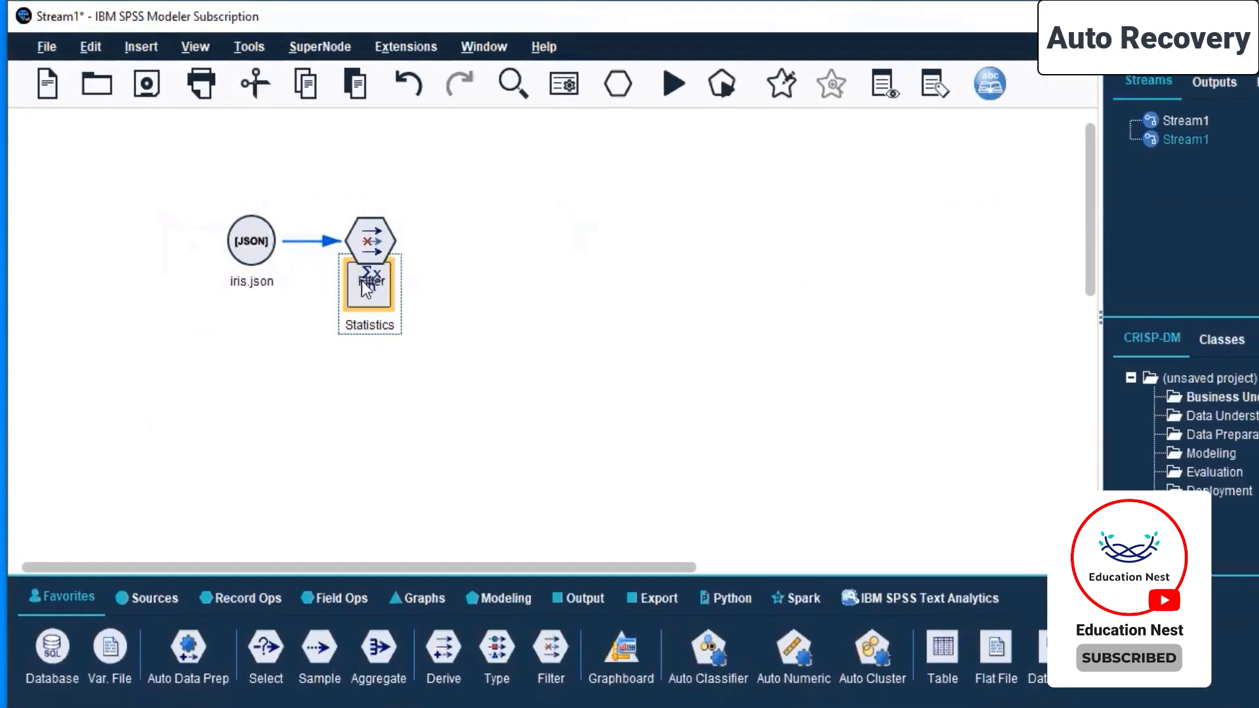
click(371, 253)
right_click(372, 252)
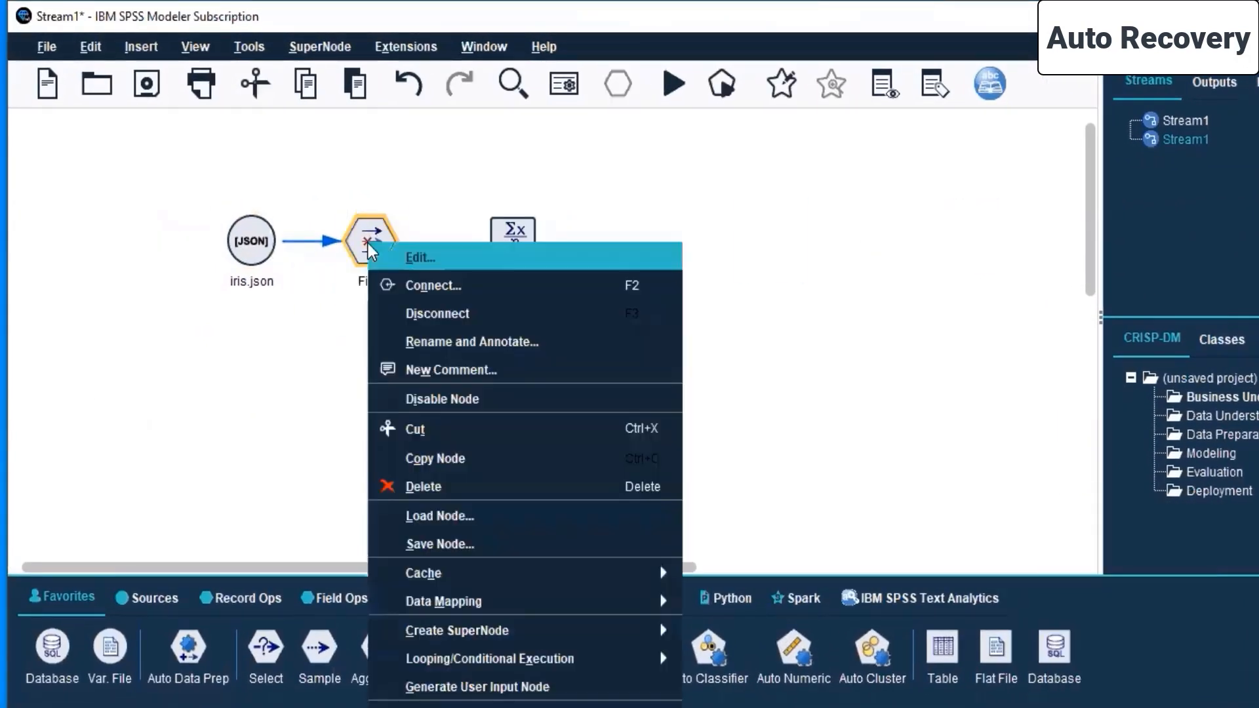
click(455, 285)
click(509, 248)
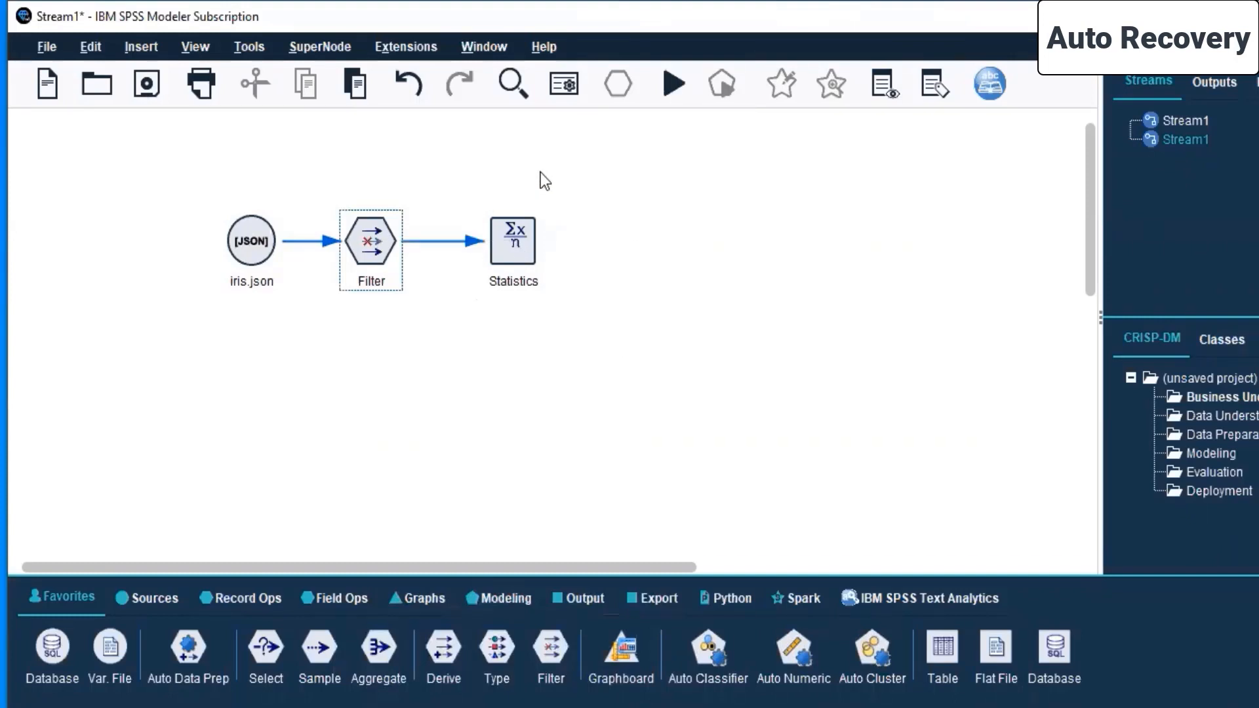
click(240, 246)
right_click(250, 234)
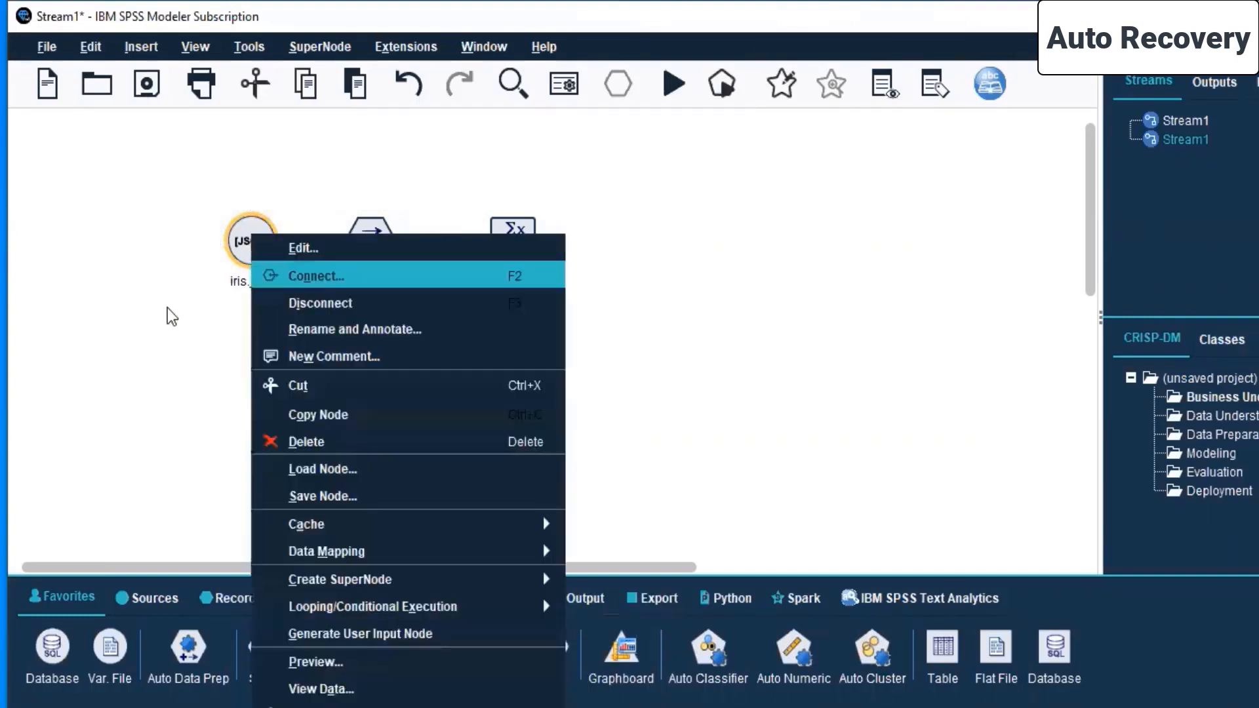
click(143, 307)
- Save the stream as "Iris analysis" in the Live Sessions\SPSS MODELLER\Day 5 folder
click(150, 83)
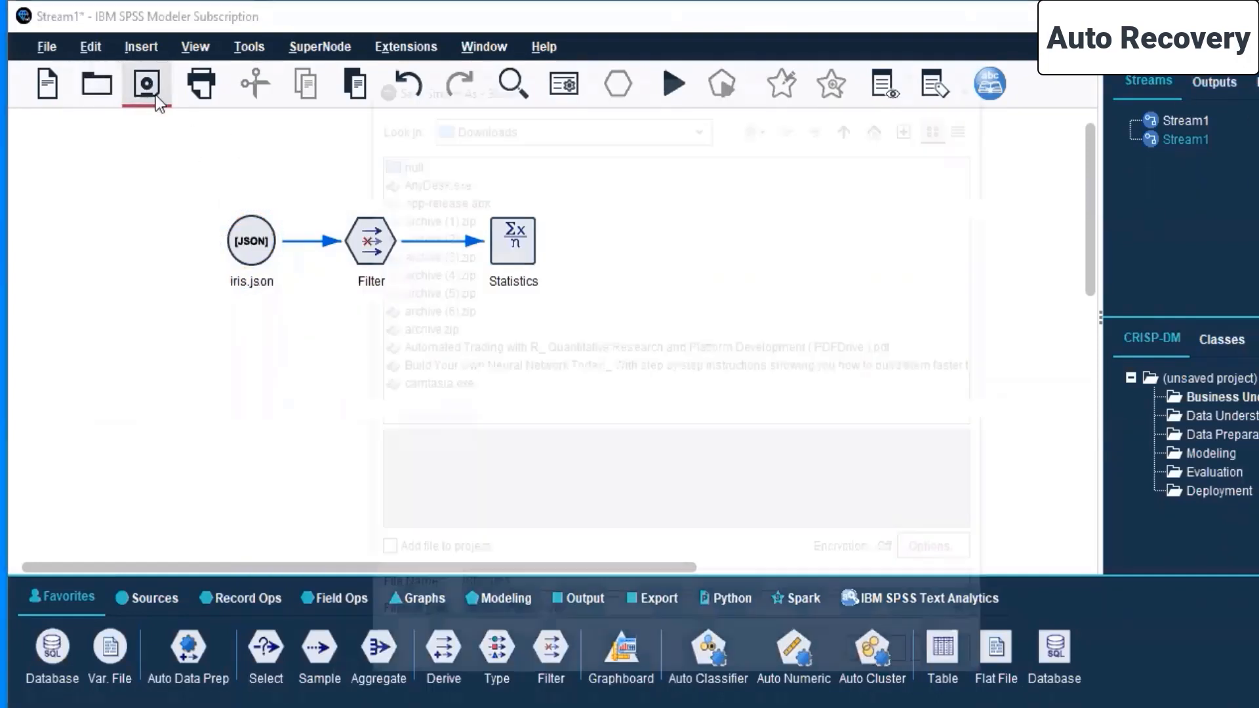
click(710, 124)
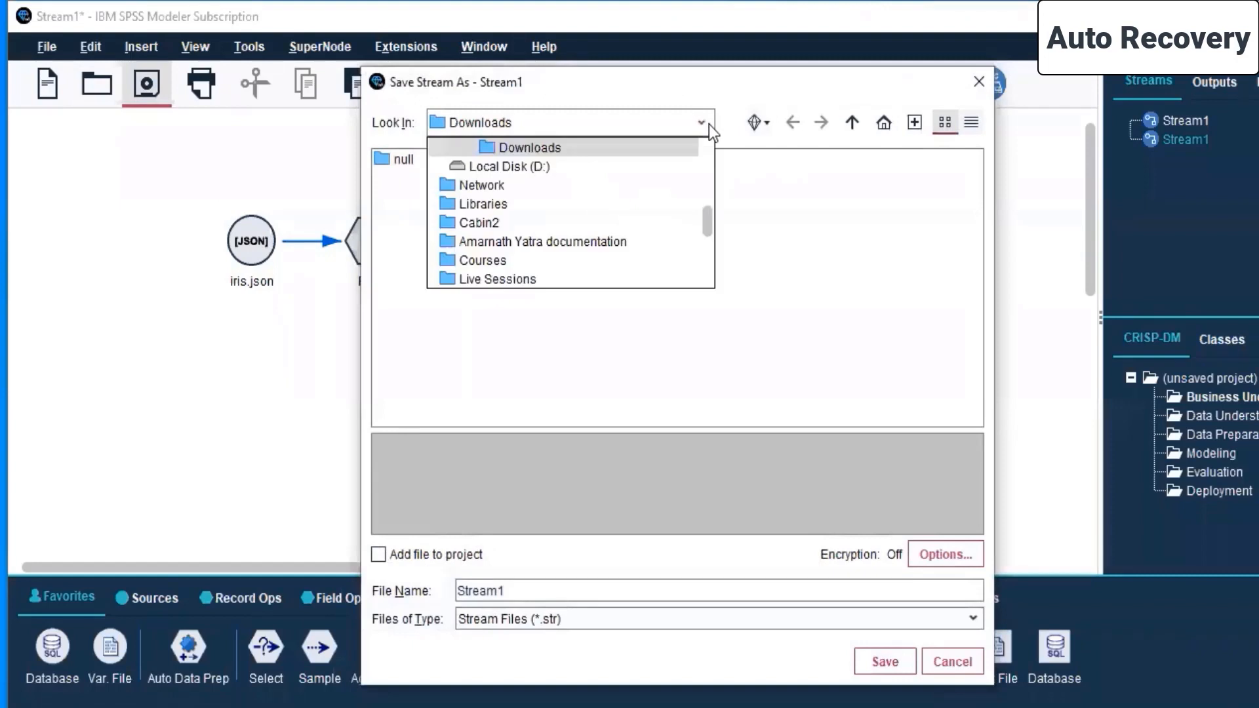
click(504, 278)
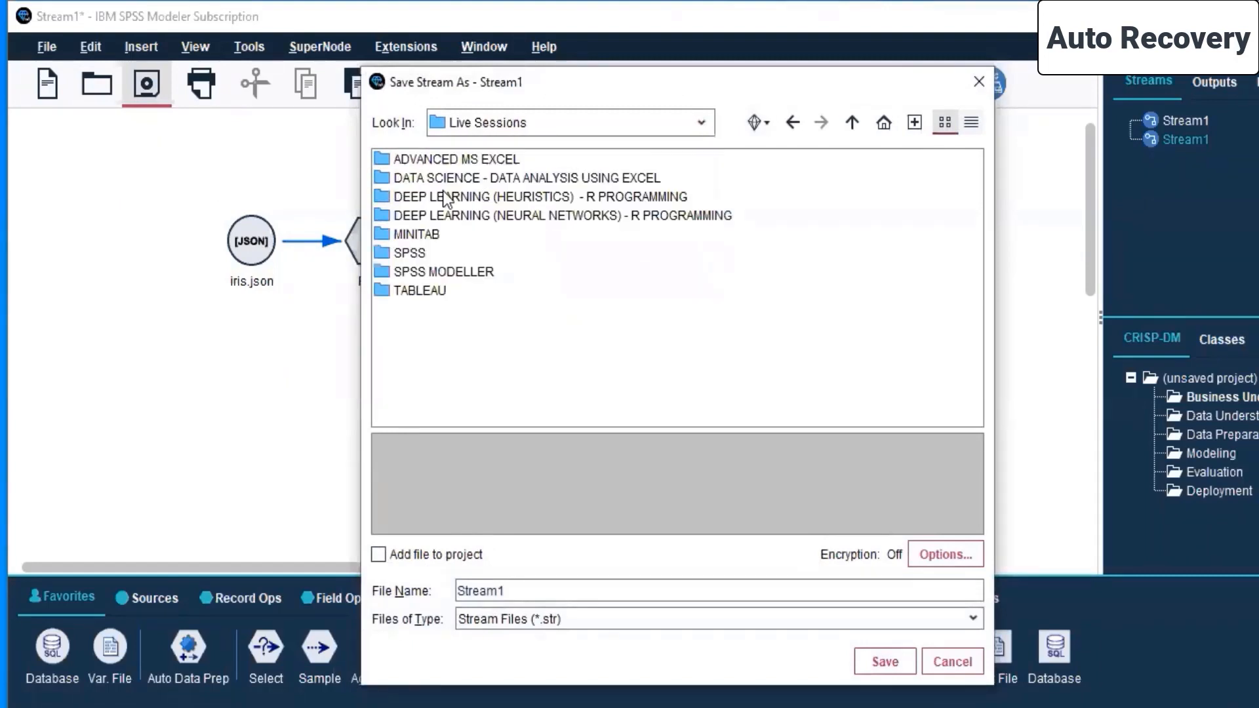
double_click(437, 269)
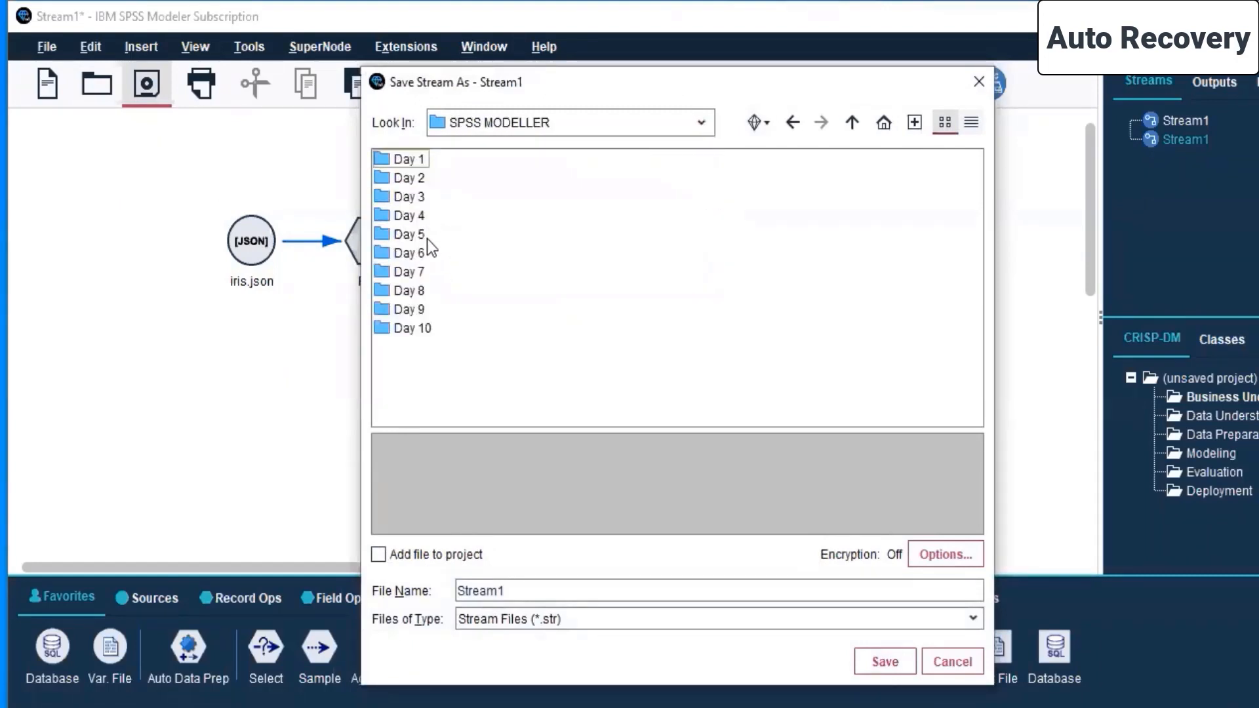
double_click(381, 234)
click(510, 589)
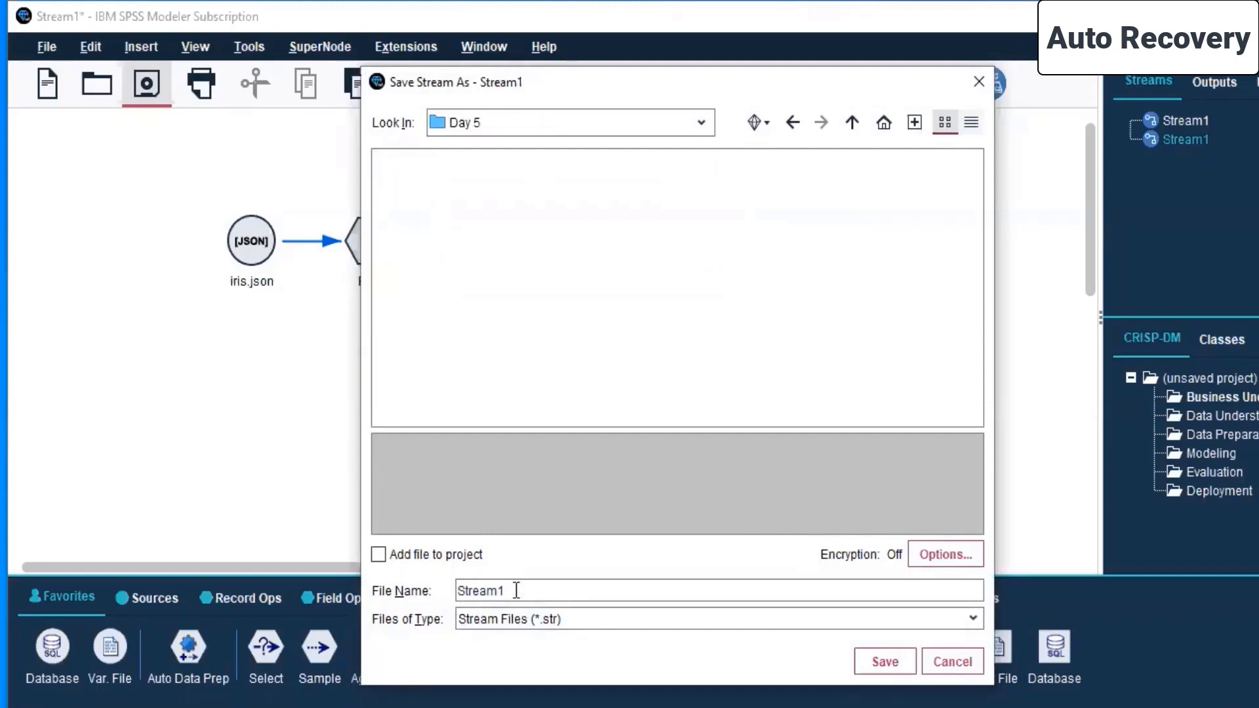
key(BackSpace)
key(BackSpace)
key(BackSpace)
key(BackSpace)
key(BackSpace)
key(BackSpace)
key(BackSpace)
text(Iris analysis)
click(883, 662)
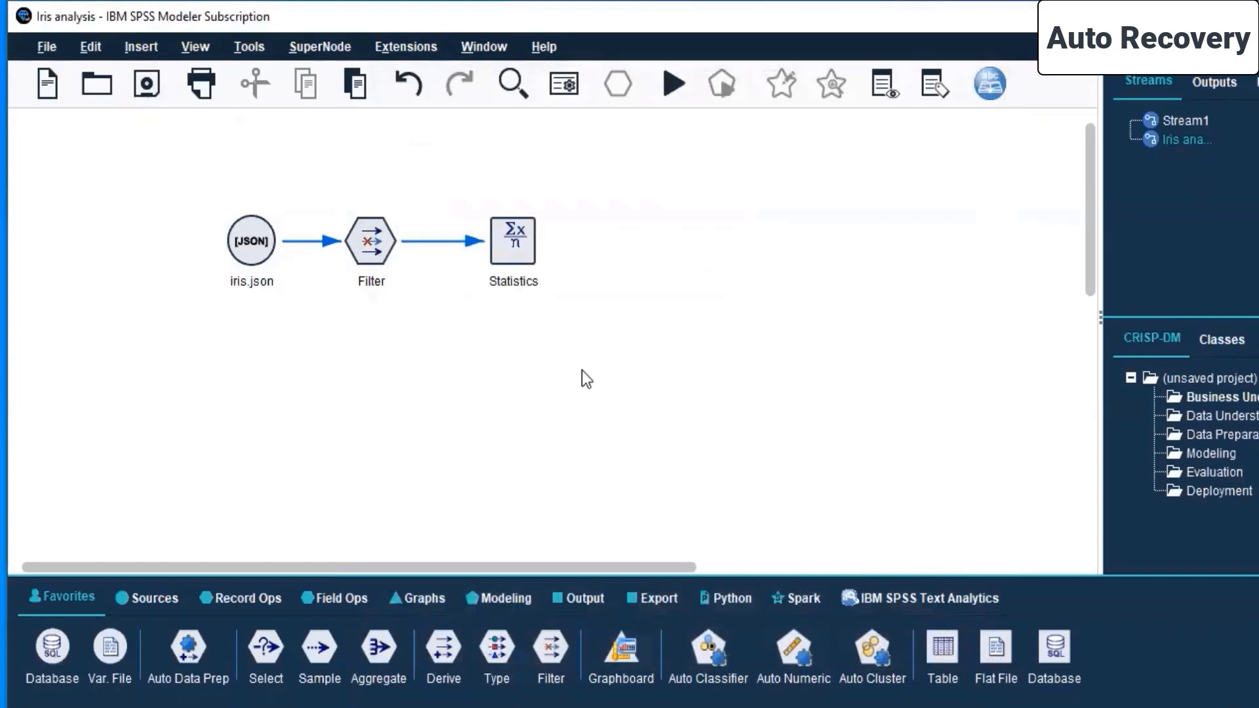
- Review the iris.json, Filter and Statistics nodes against the Record Ops, Field Ops, Output and Modeling node categories
click(259, 248)
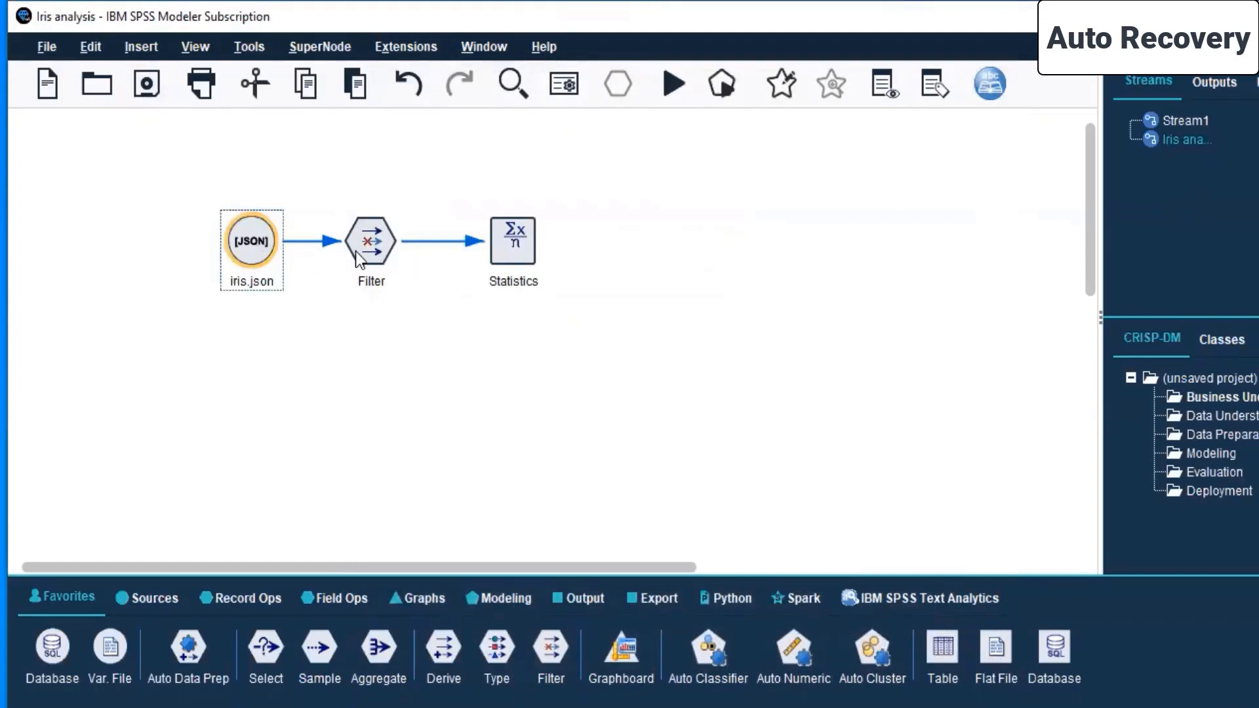
click(360, 258)
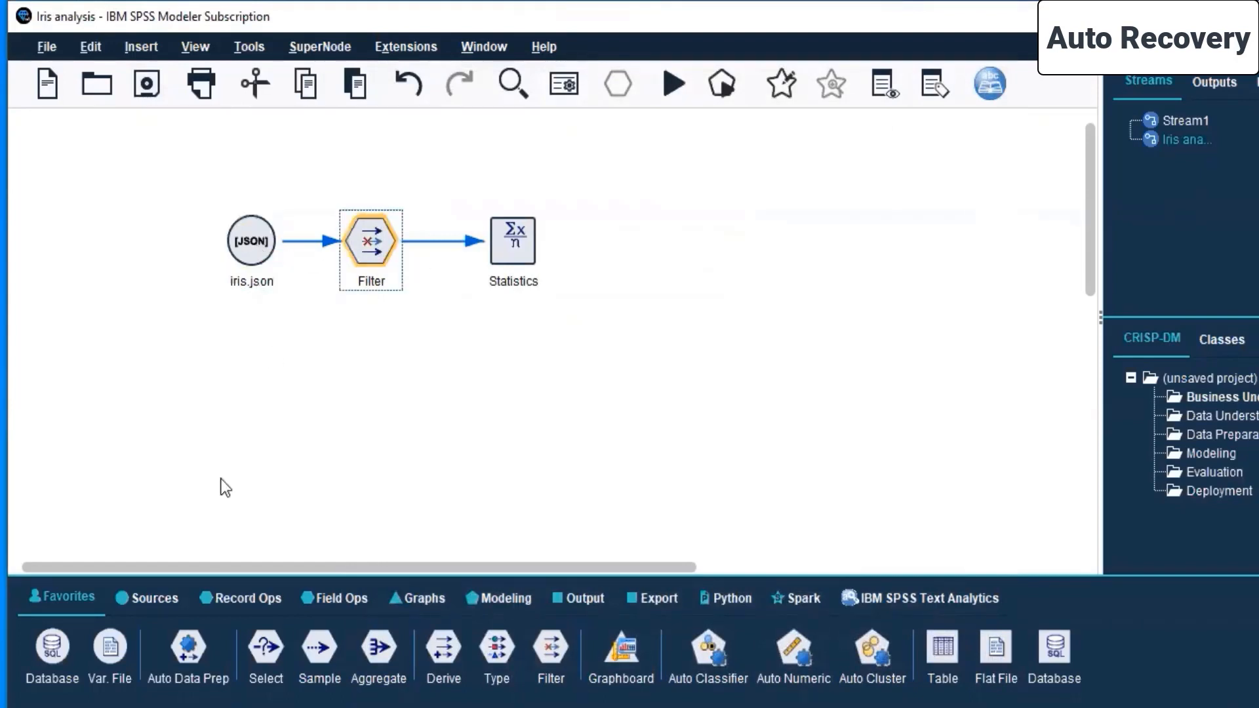
click(244, 598)
click(336, 598)
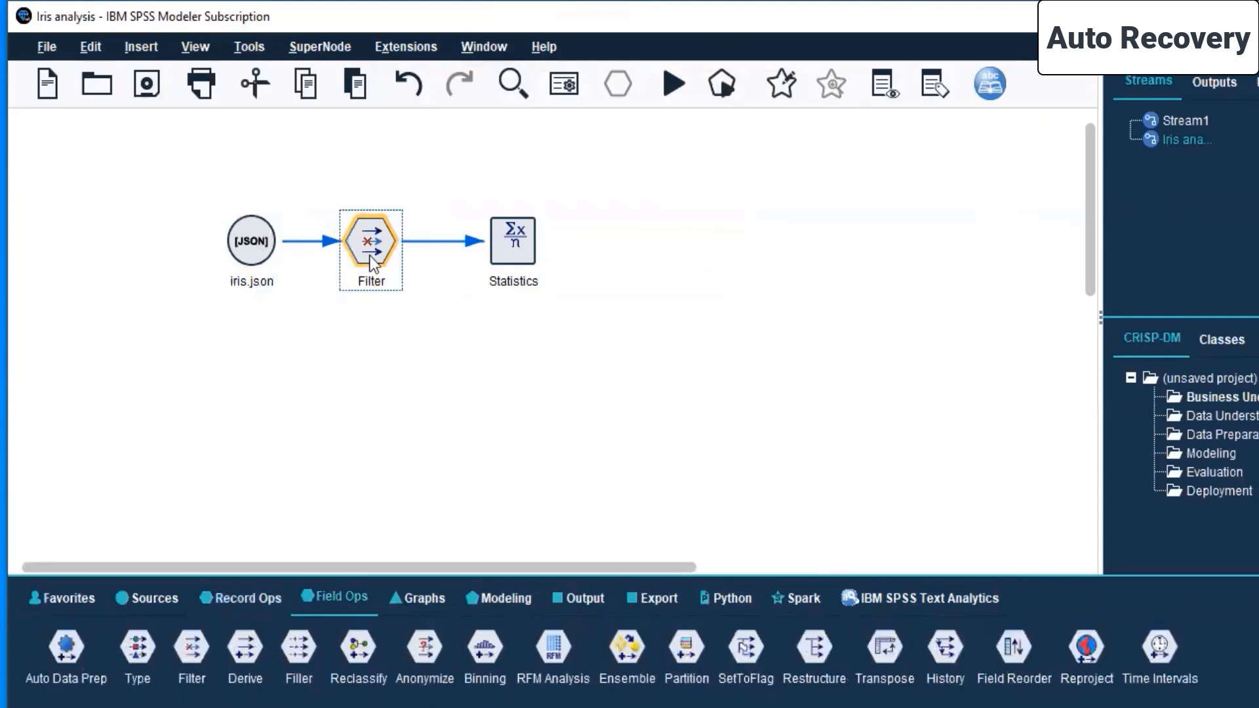
click(493, 238)
click(580, 598)
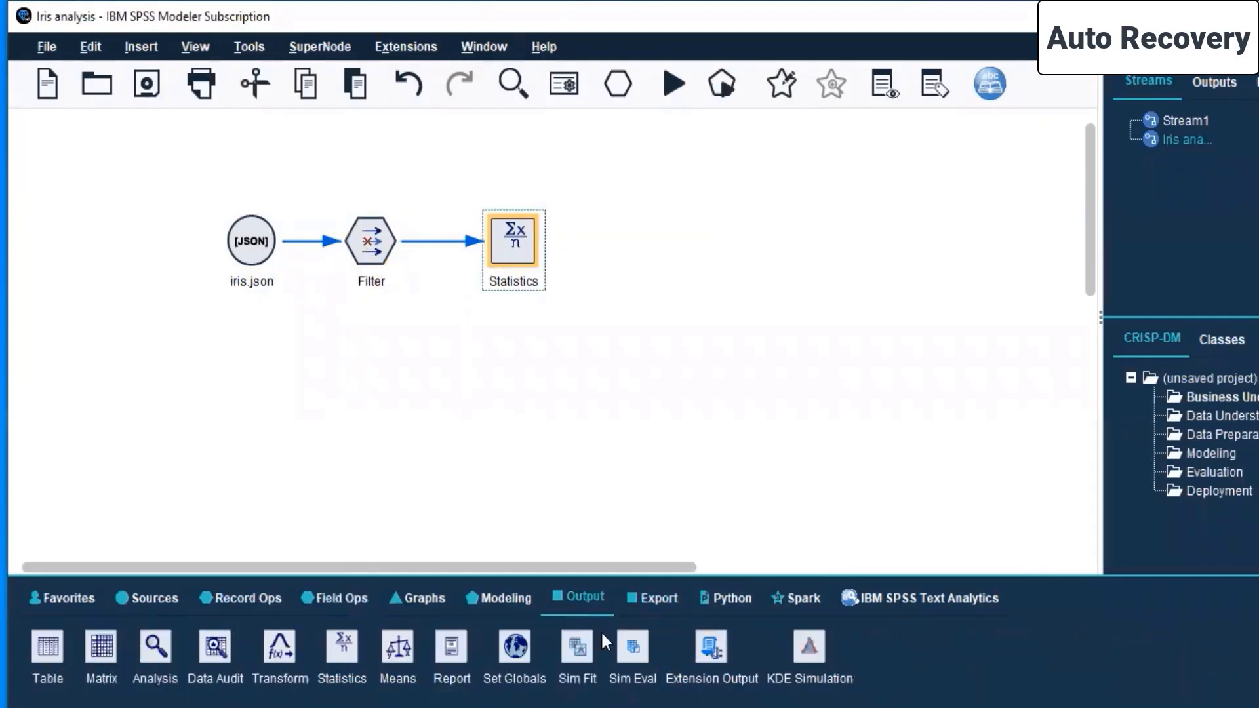
click(543, 205)
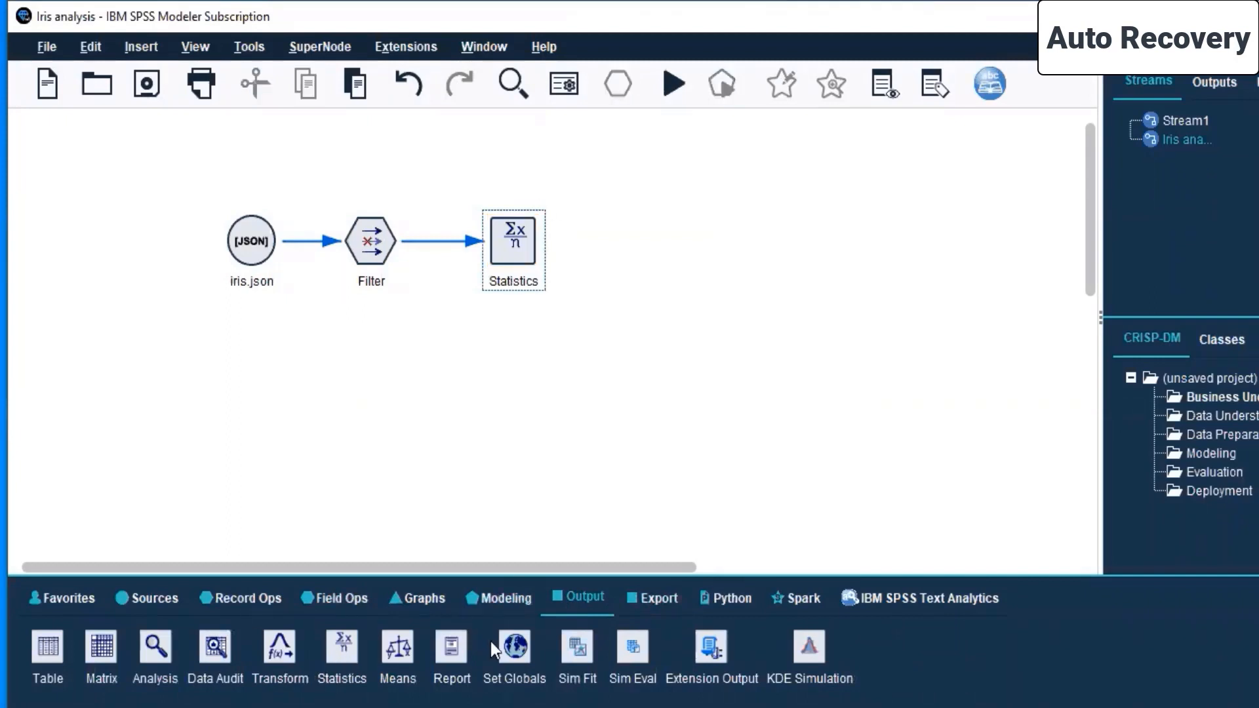
click(498, 598)
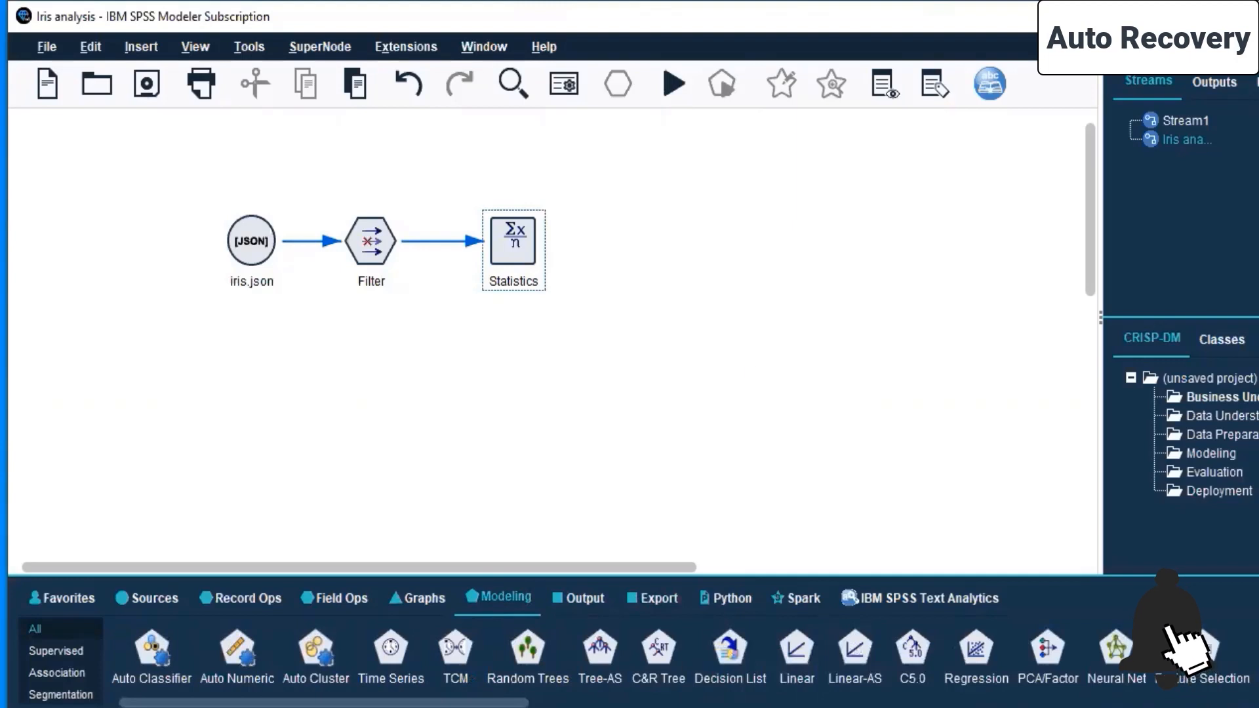
drag(213, 191, 689, 321)
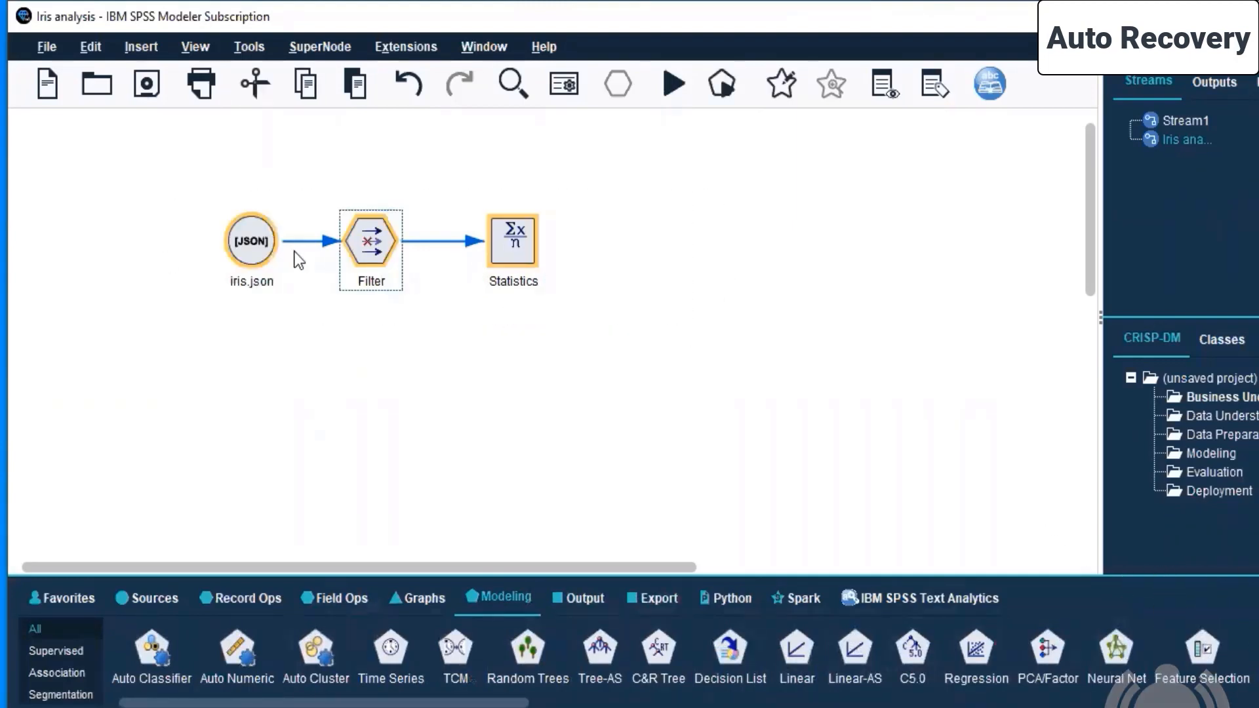
right_click(246, 228)
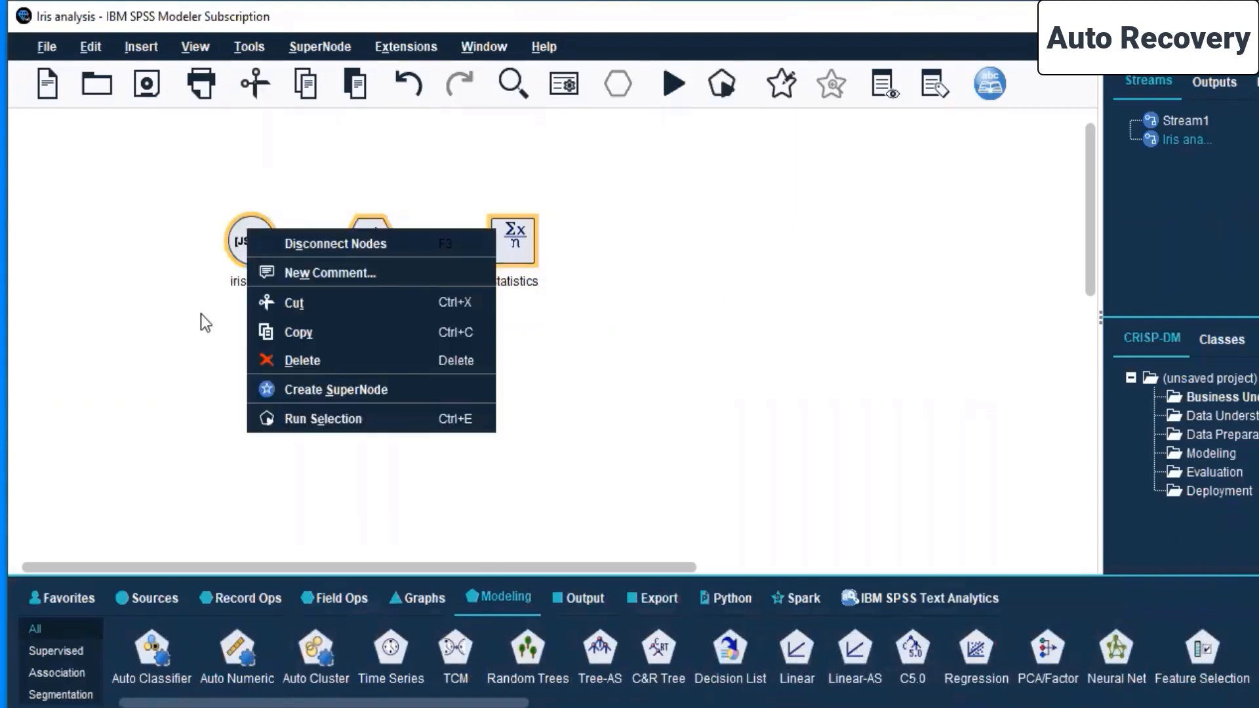
click(276, 423)
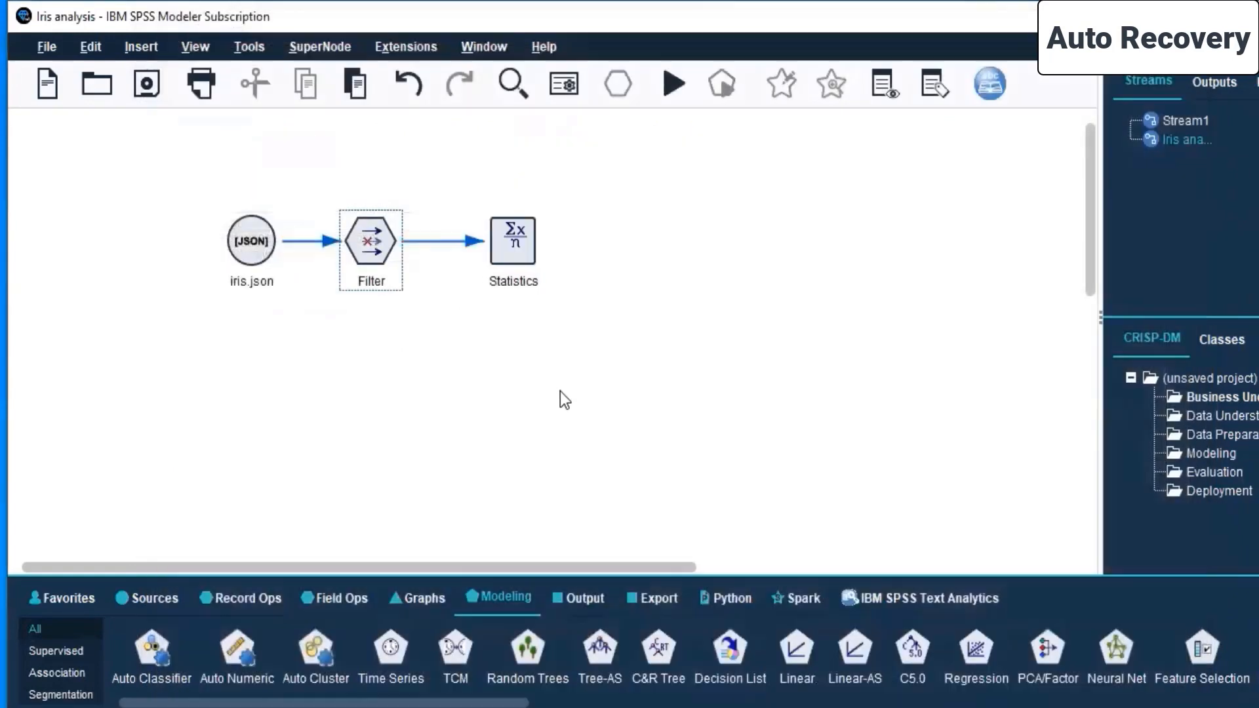
click(518, 234)
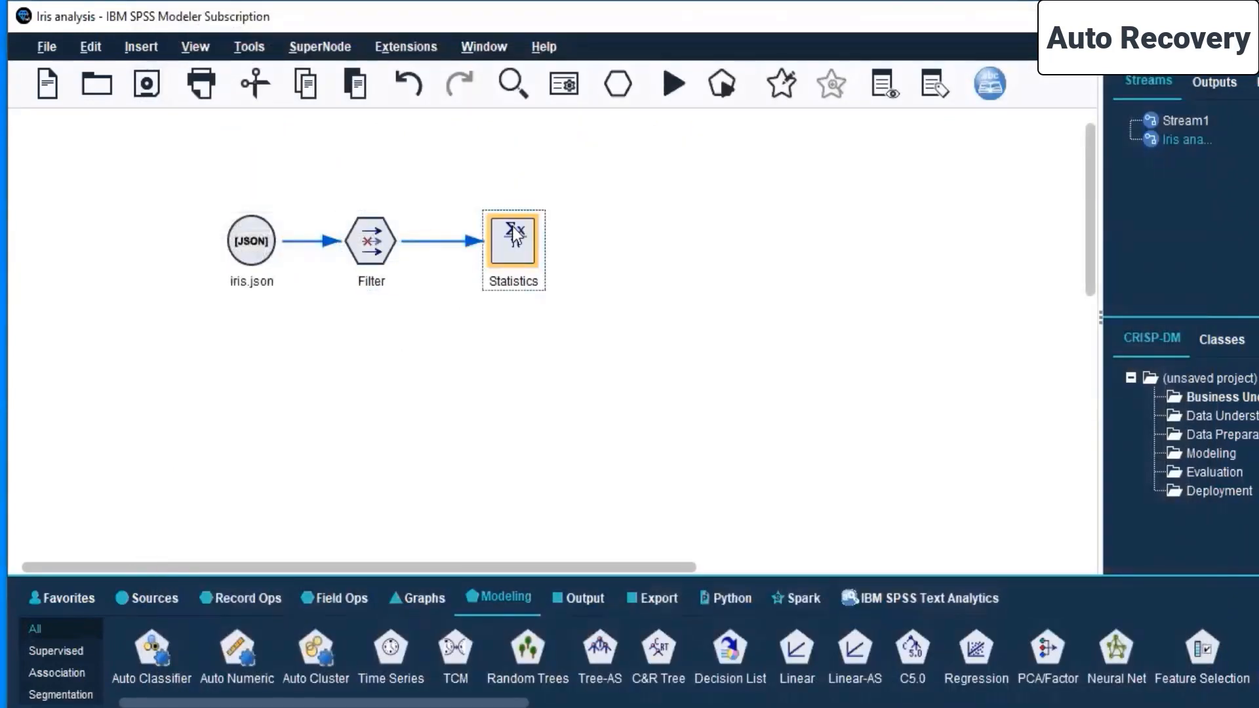
right_click(512, 225)
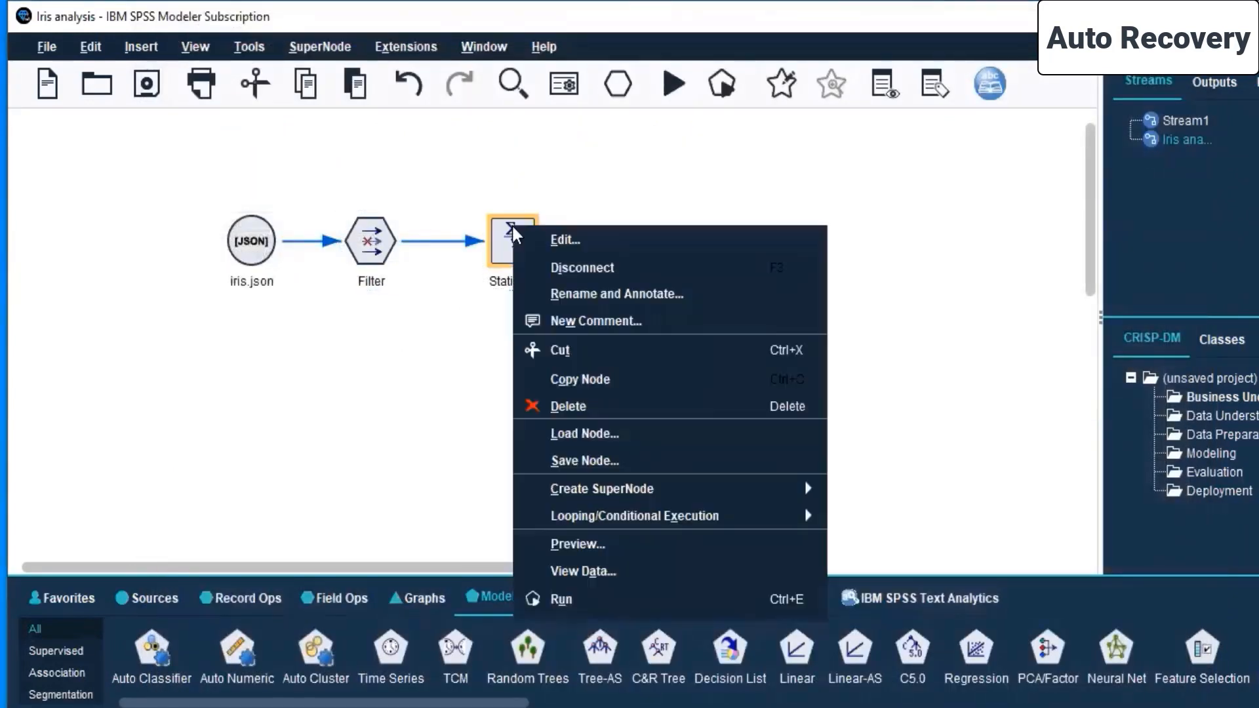
key(Escape)
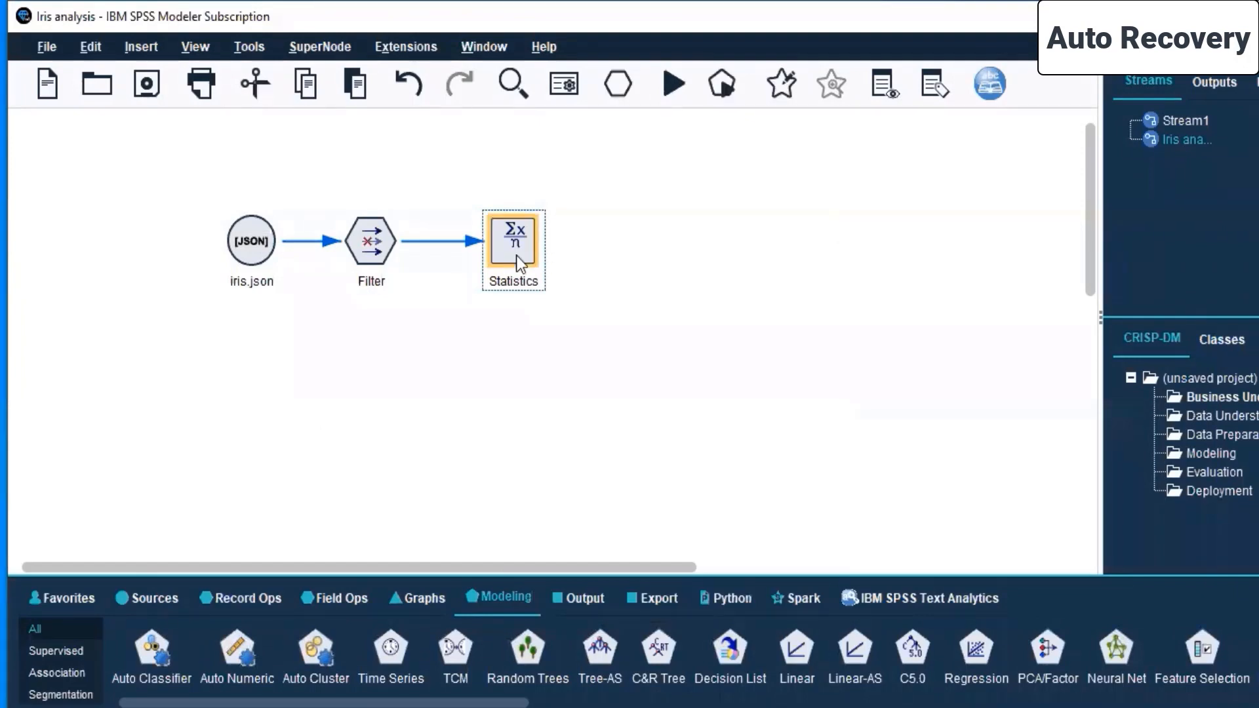
- Edit the Statistics node to examine all four fields: sepalLength, sepalWidth, petalLength and petalWidth
right_click(517, 256)
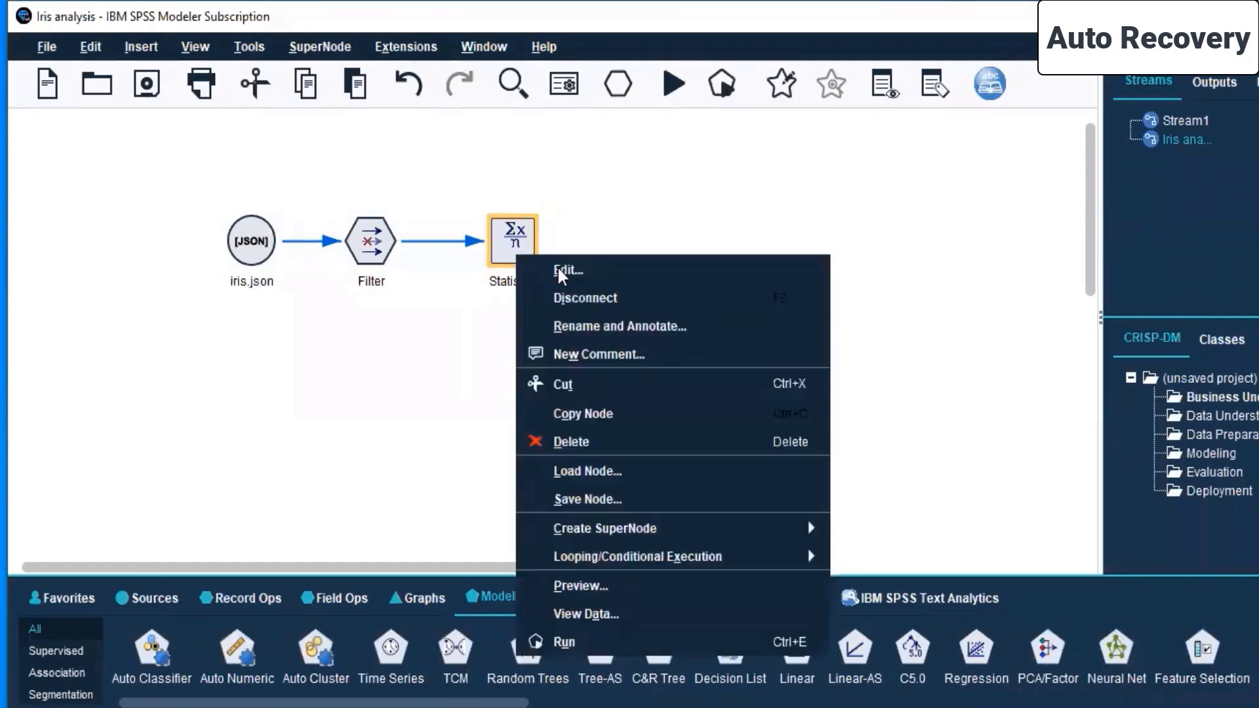
click(558, 270)
drag(715, 218, 711, 153)
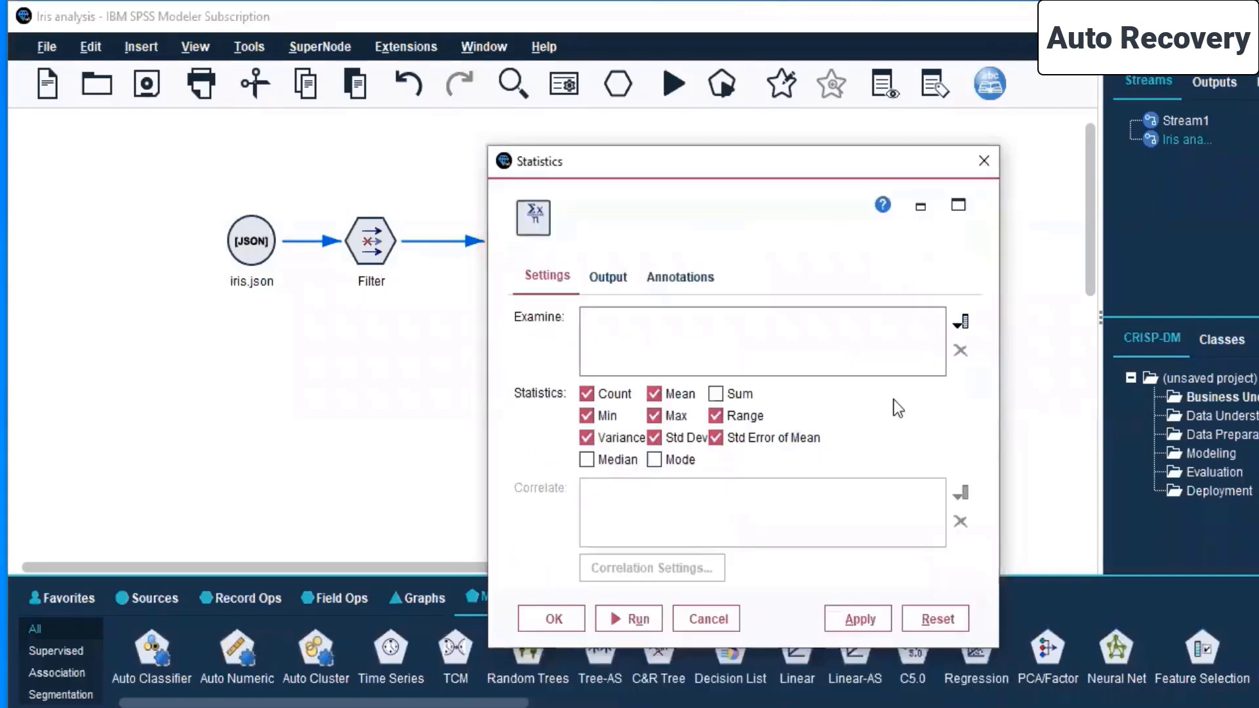
click(959, 322)
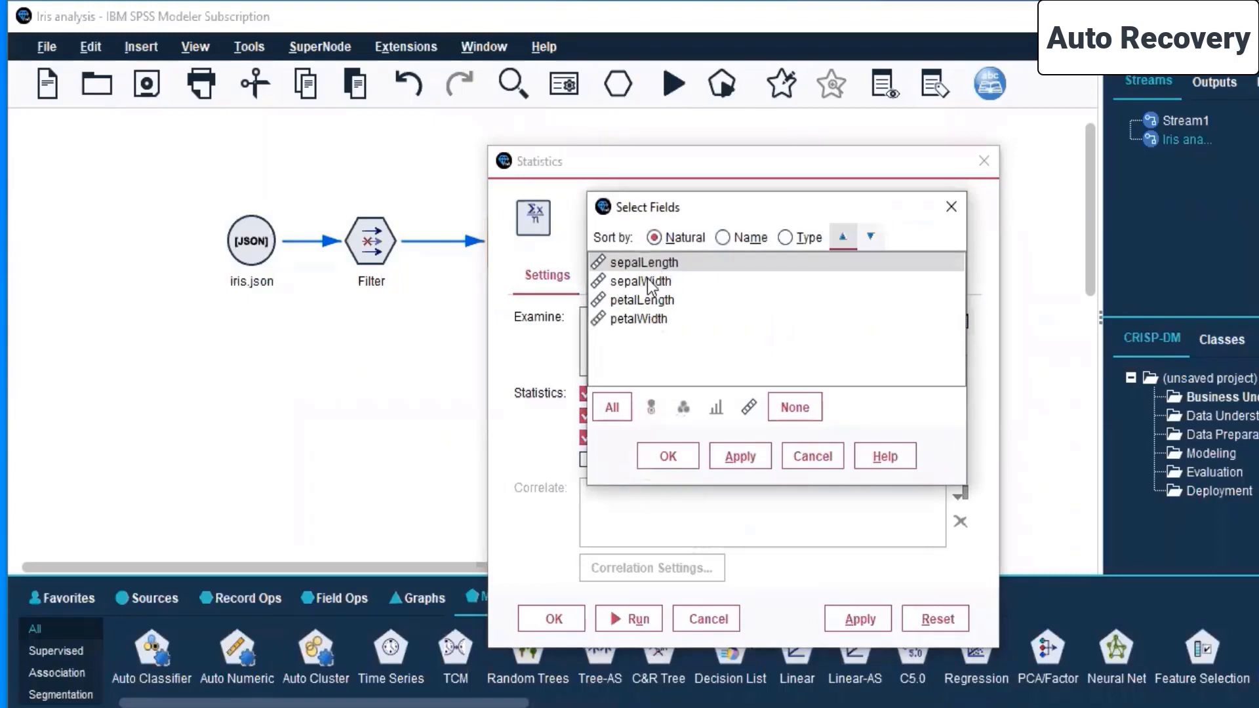
click(612, 408)
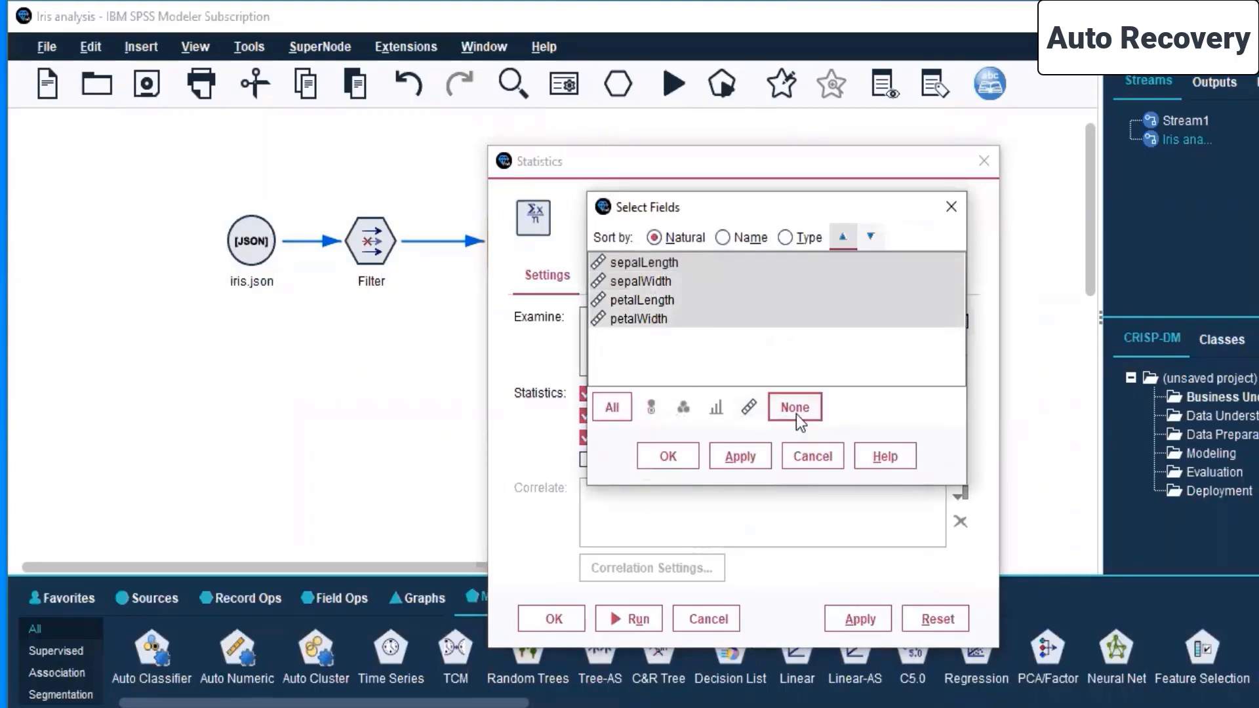
click(738, 457)
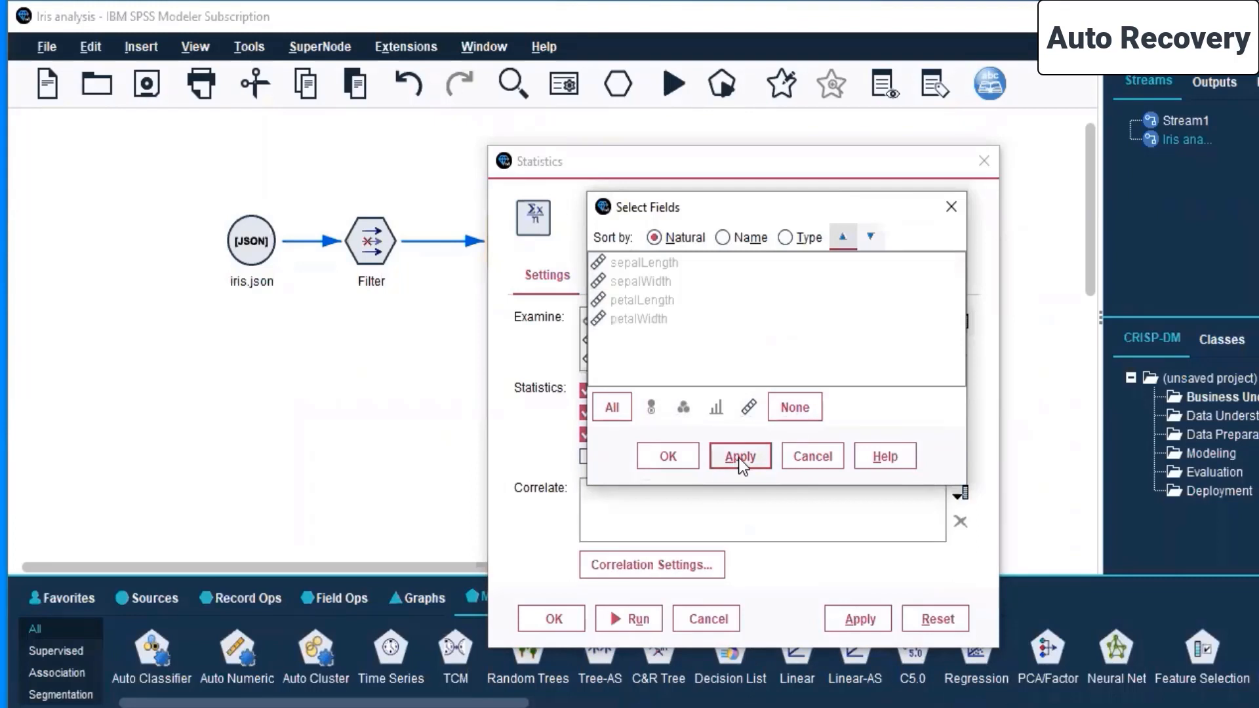
click(667, 457)
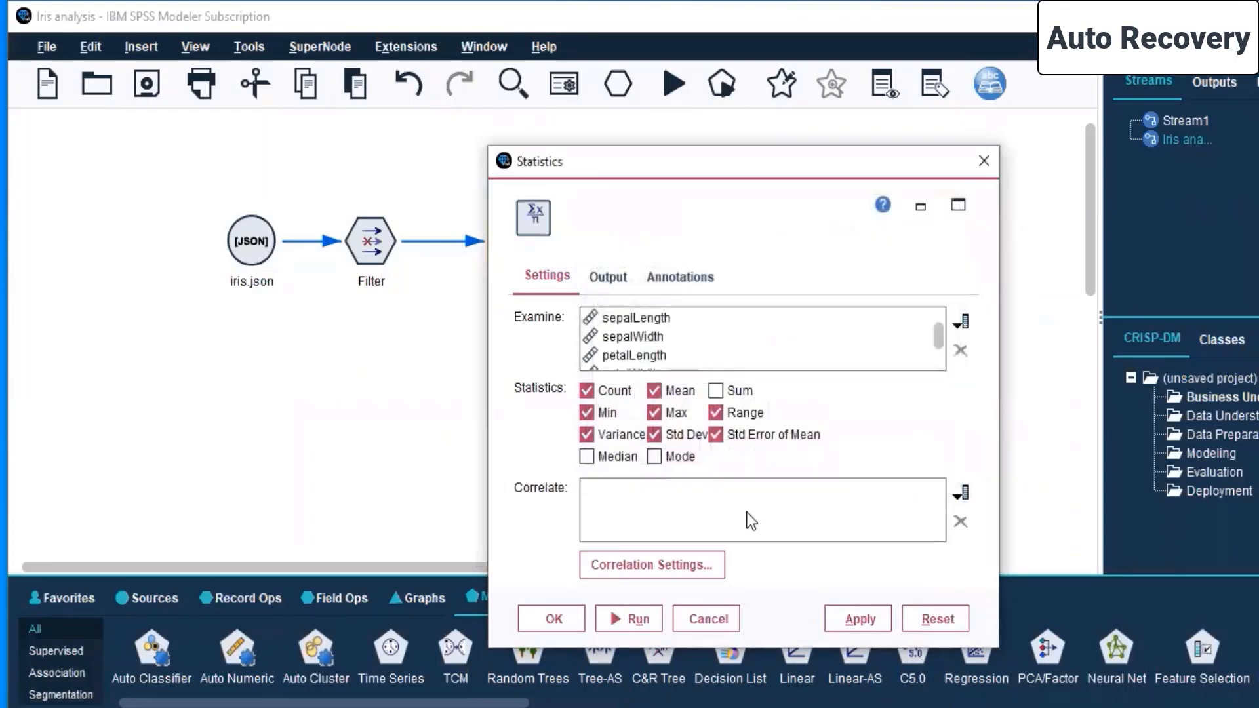
- Add all four sepal and petal fields as the Statistics node's correlate fields
click(962, 492)
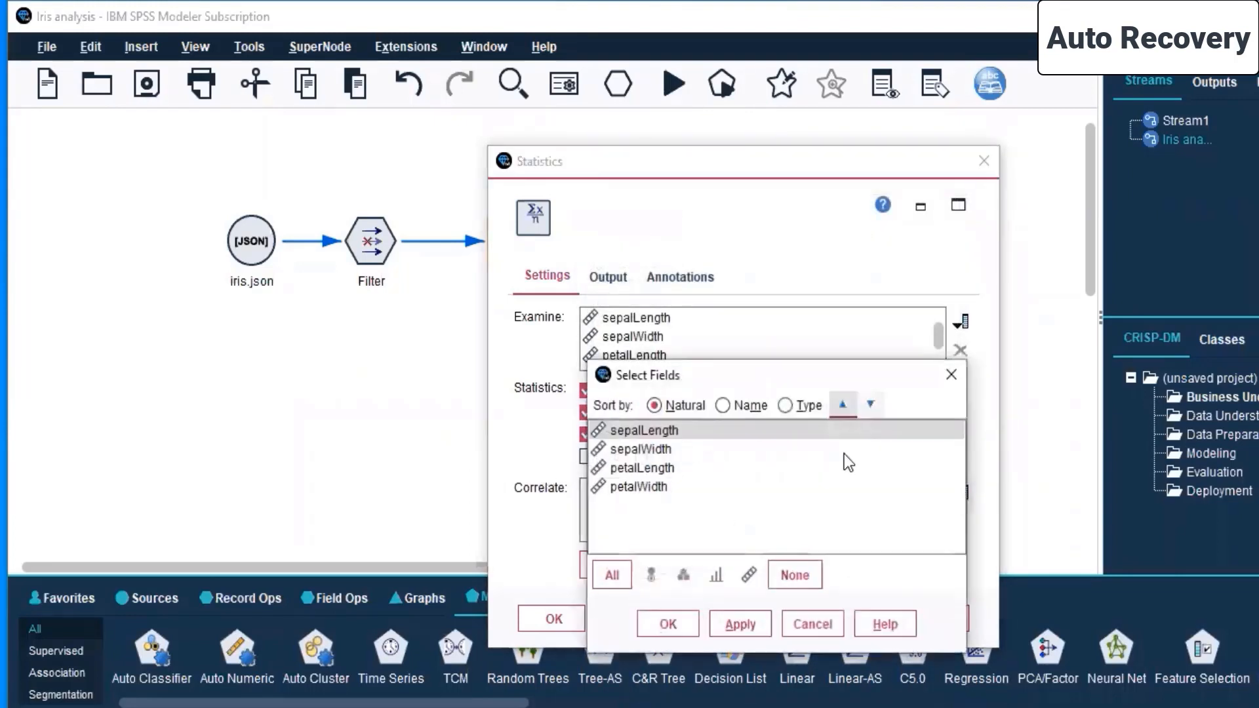
click(607, 577)
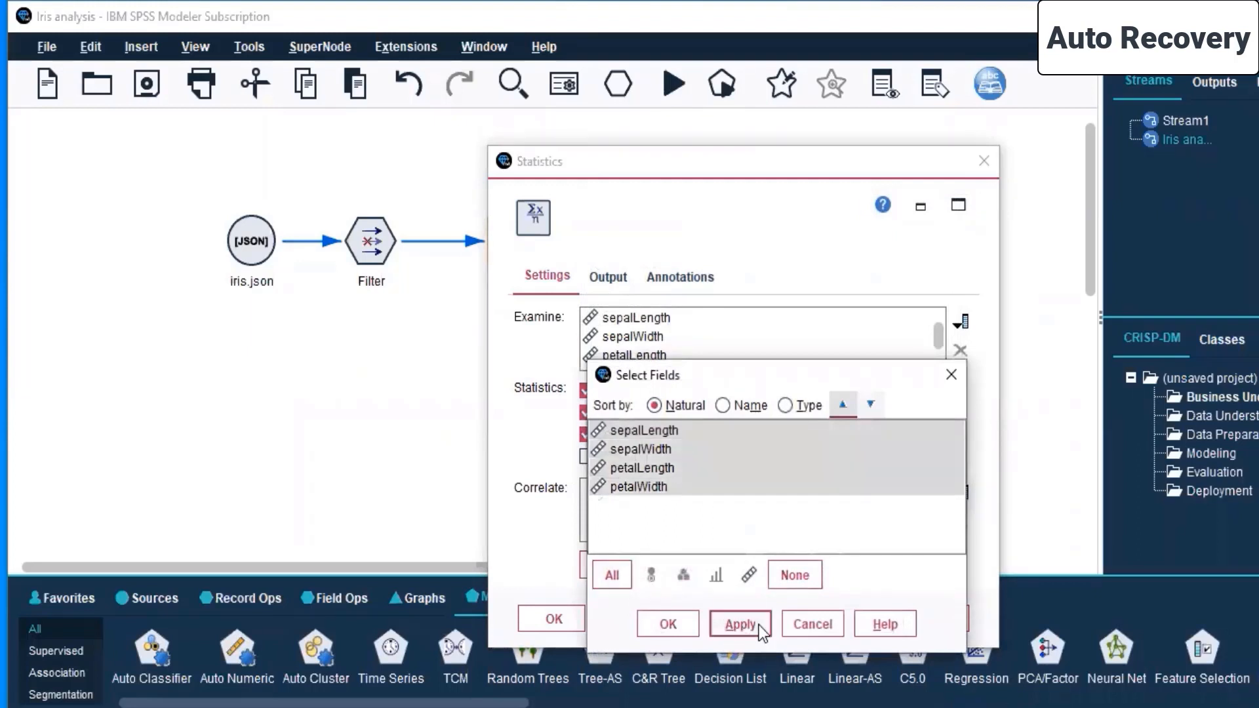
click(758, 624)
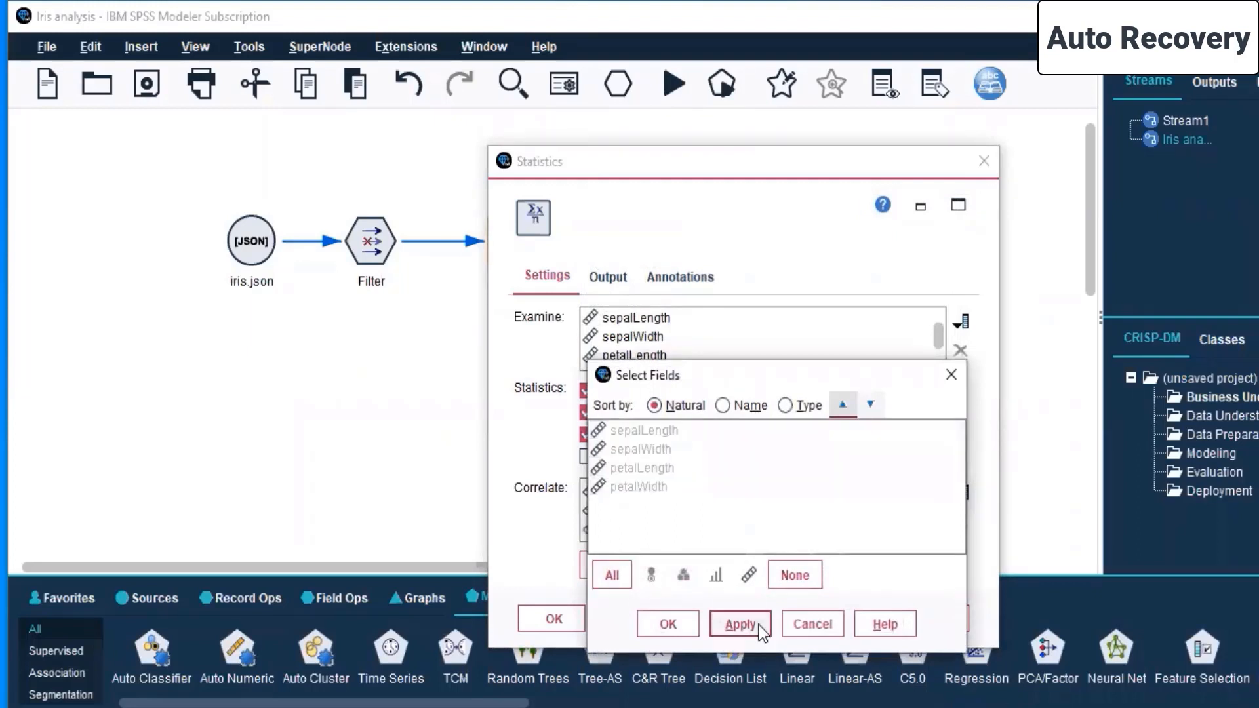
click(657, 629)
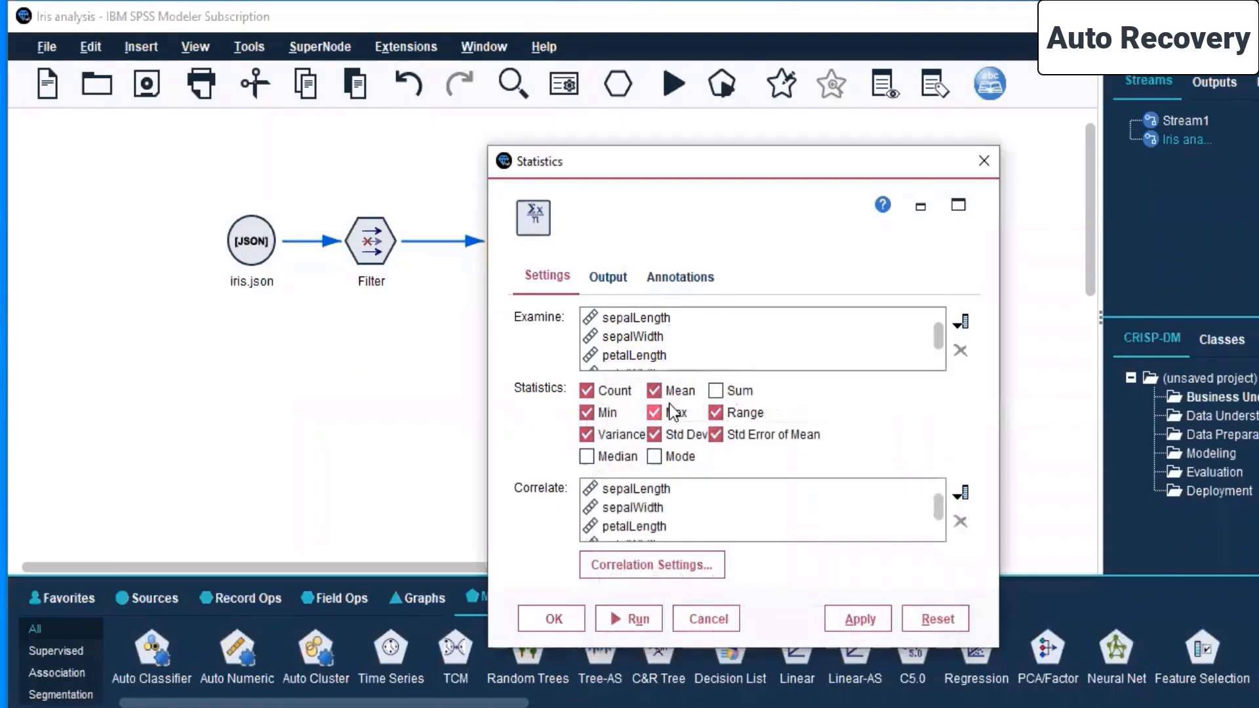
- Give the Statistics node's output the custom name "Iris parameters"
click(608, 278)
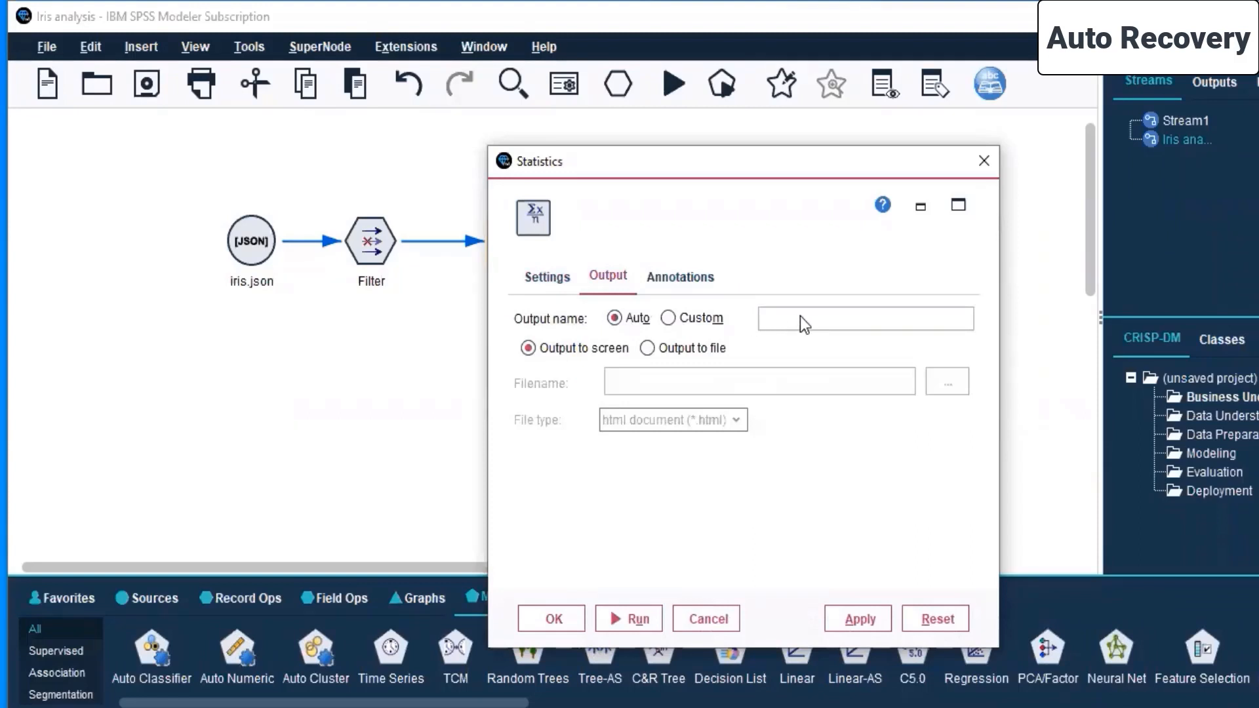
click(711, 320)
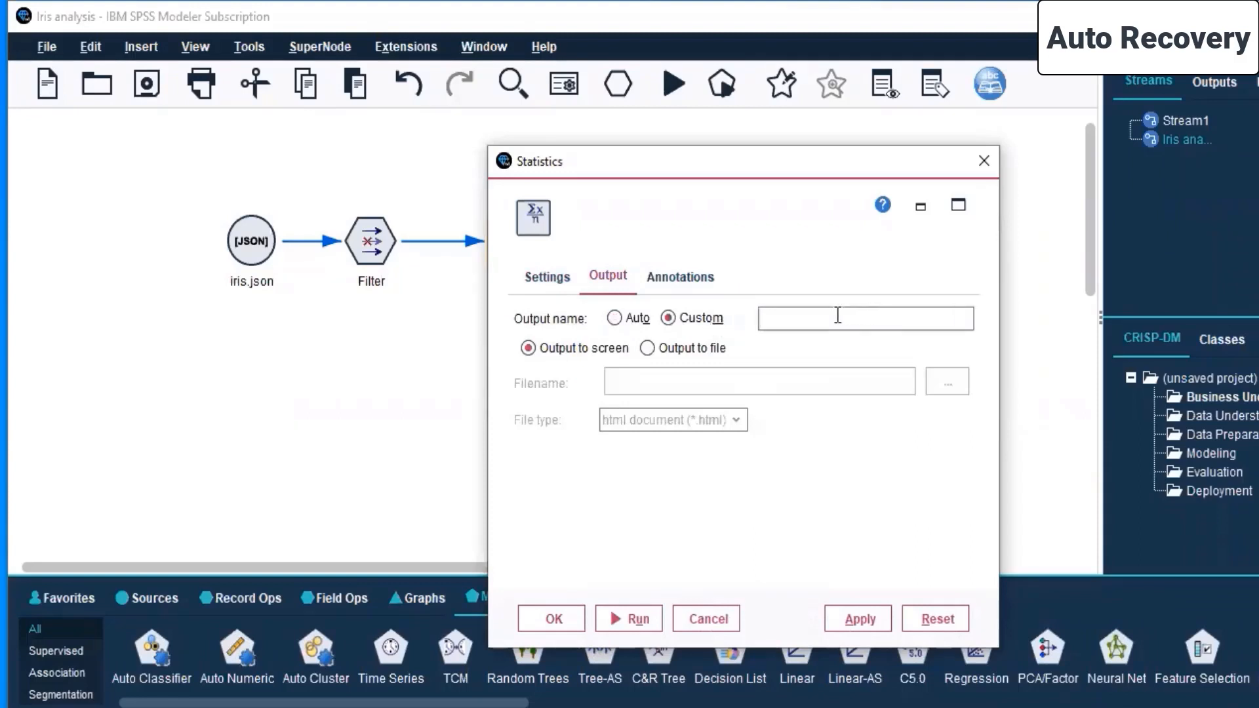
text(Iris parameters)
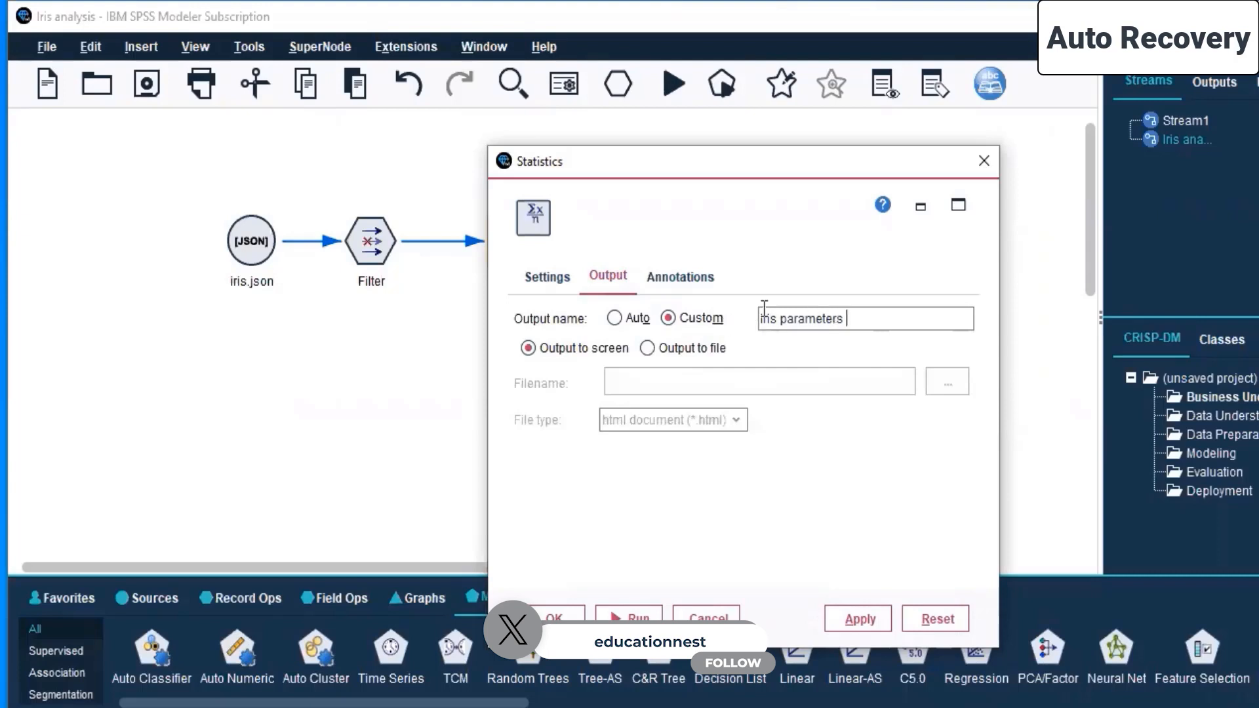
click(694, 348)
click(943, 379)
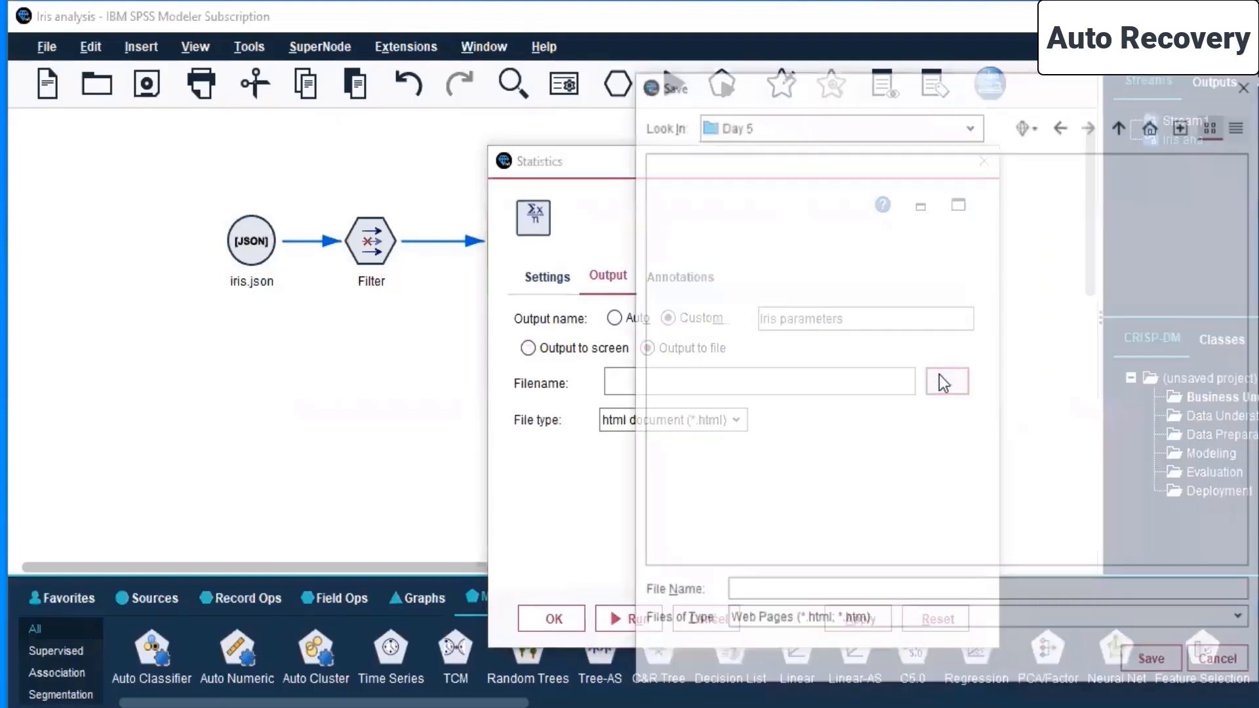
click(1247, 96)
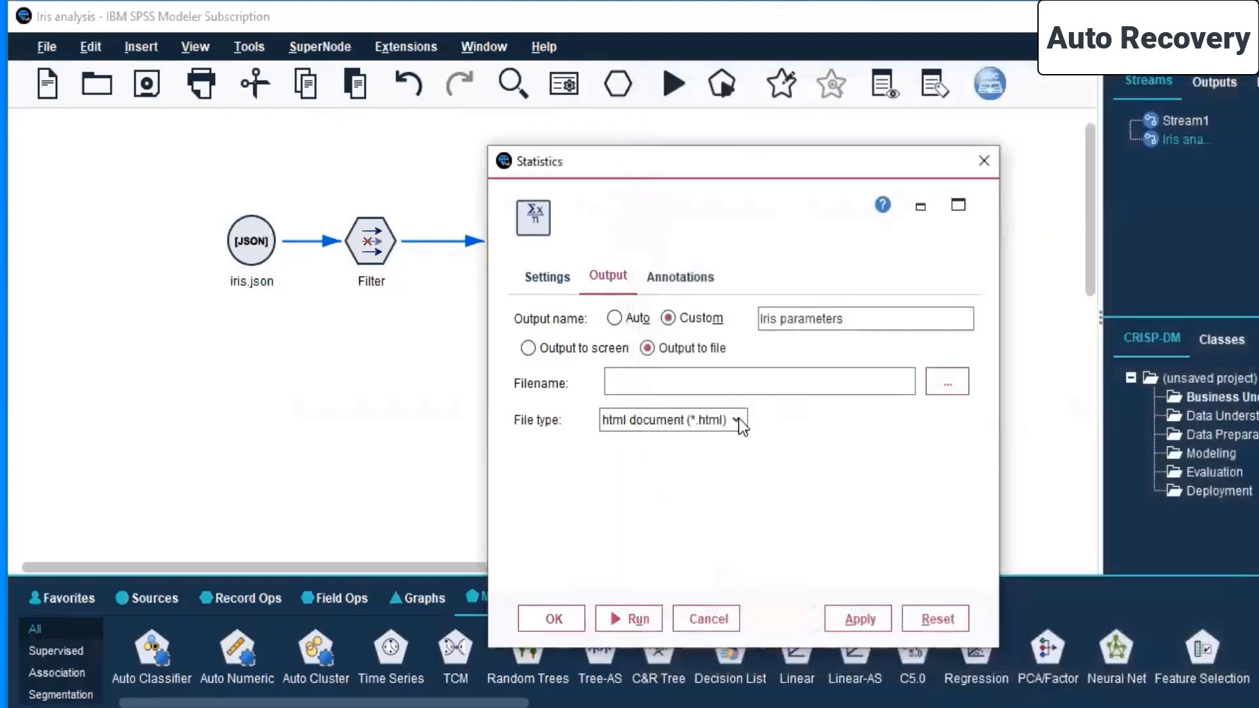
click(740, 420)
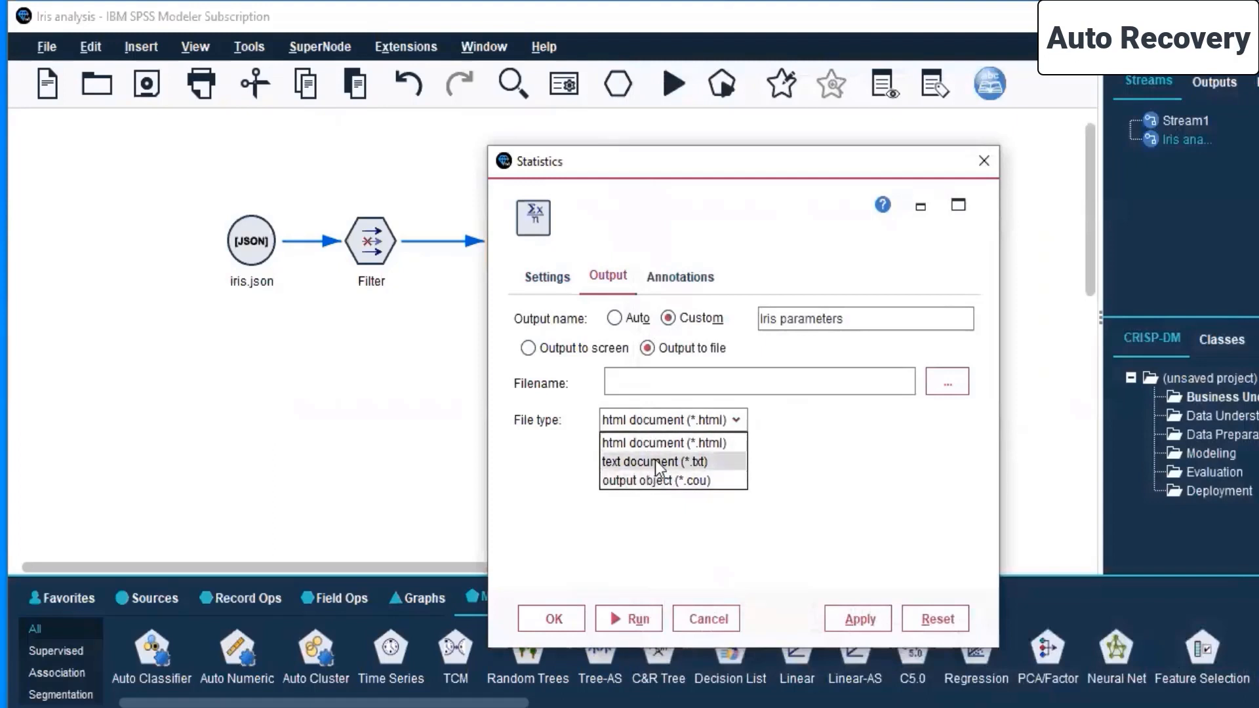
click(707, 526)
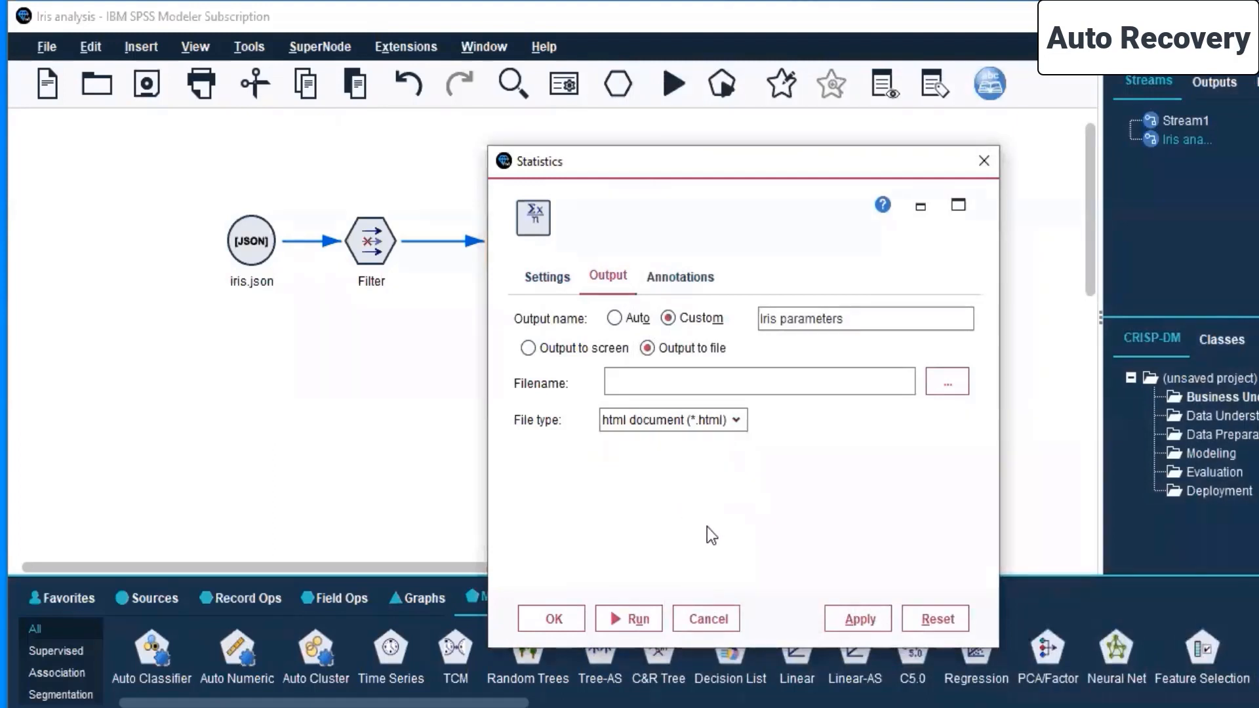
click(528, 348)
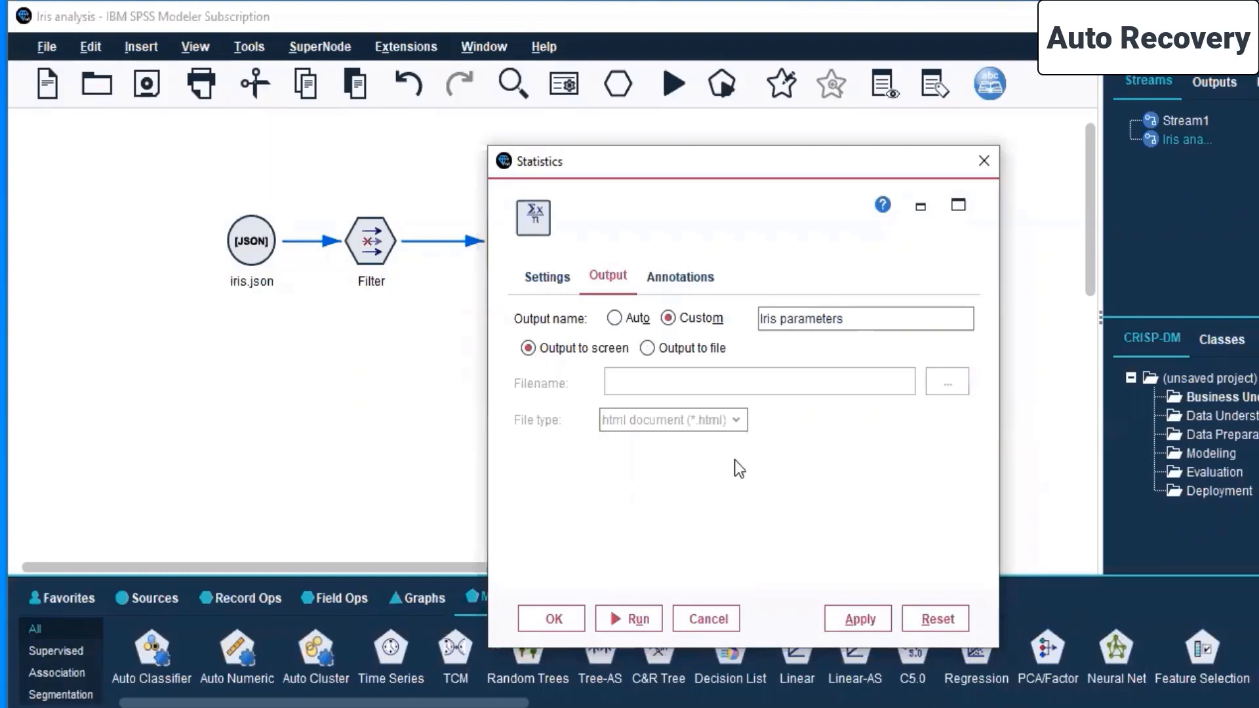
- Set the Statistics node to output to a file and browse the Day 5 folder with all file types listed
click(683, 349)
click(741, 417)
click(741, 417)
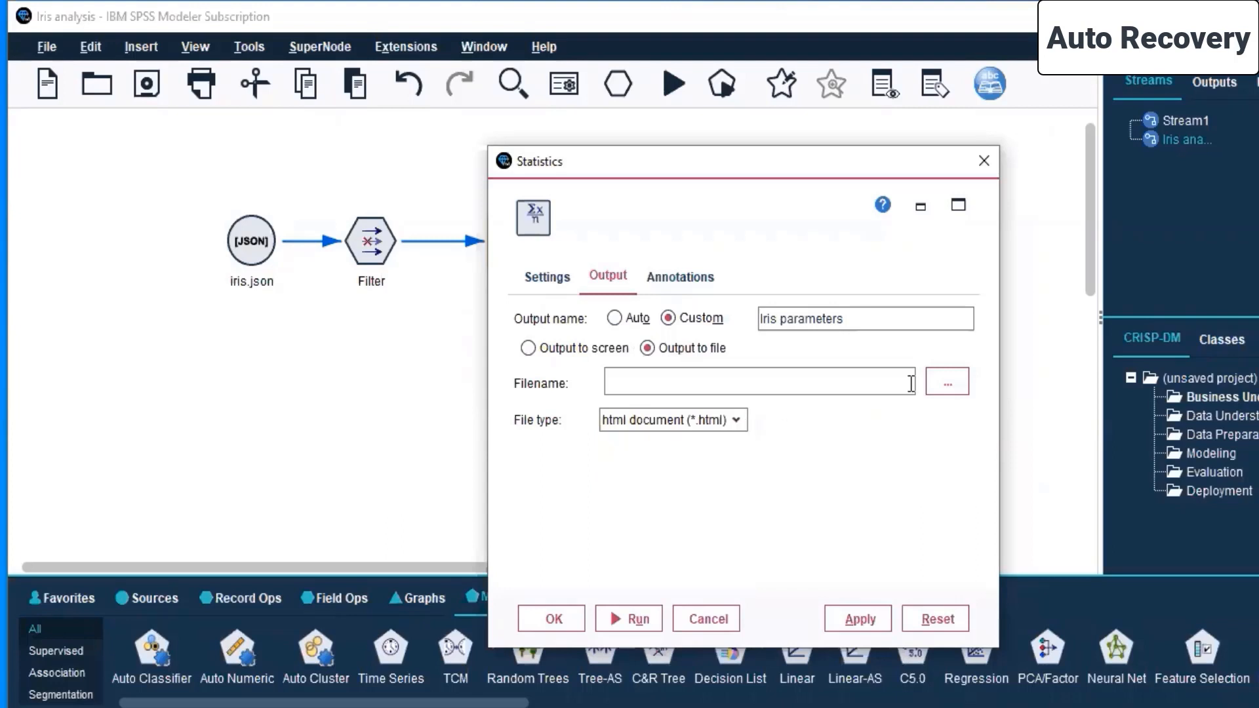
click(931, 383)
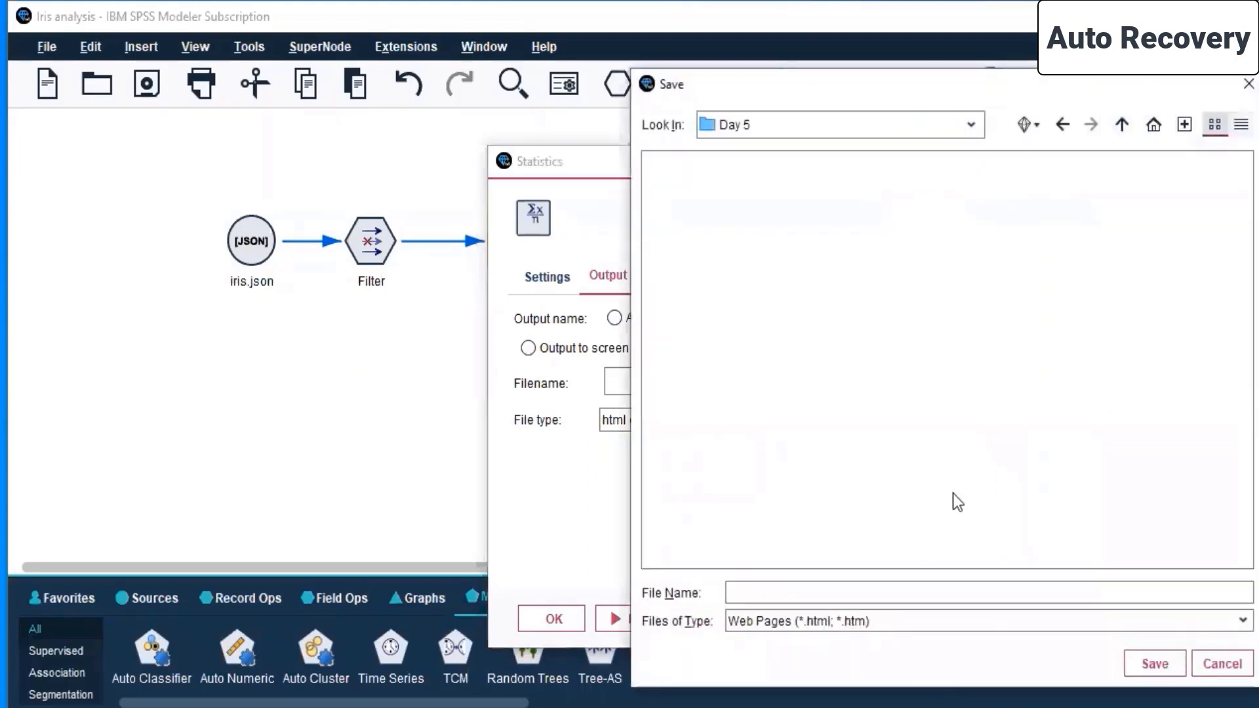
click(973, 622)
click(833, 662)
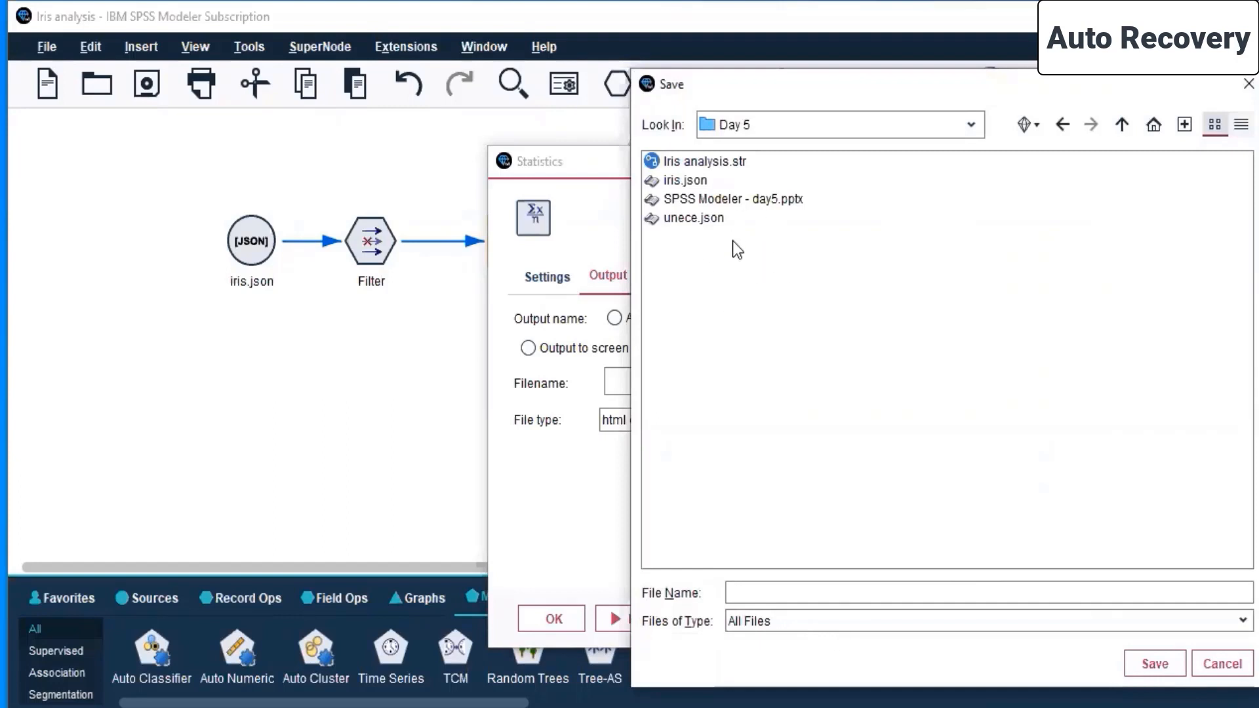
- Set the Statistics node's output file to "iris output" in the Day 5 folder and apply the node settings
click(727, 166)
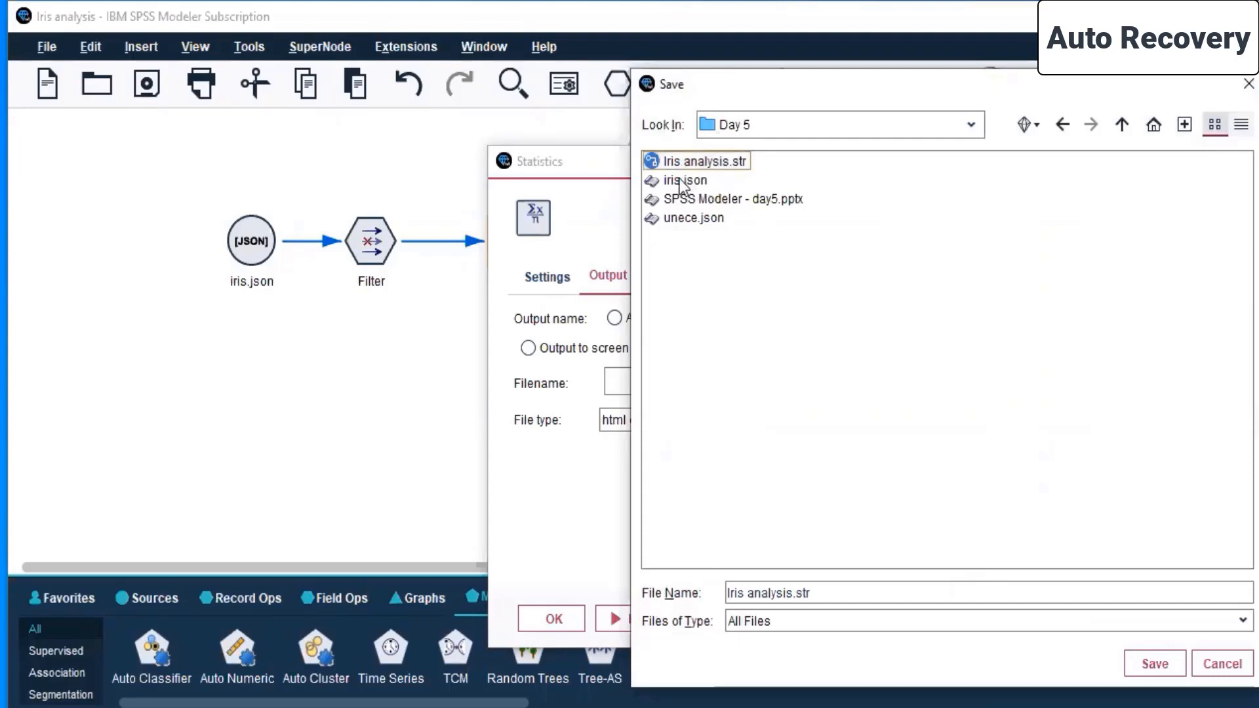
click(710, 183)
click(806, 592)
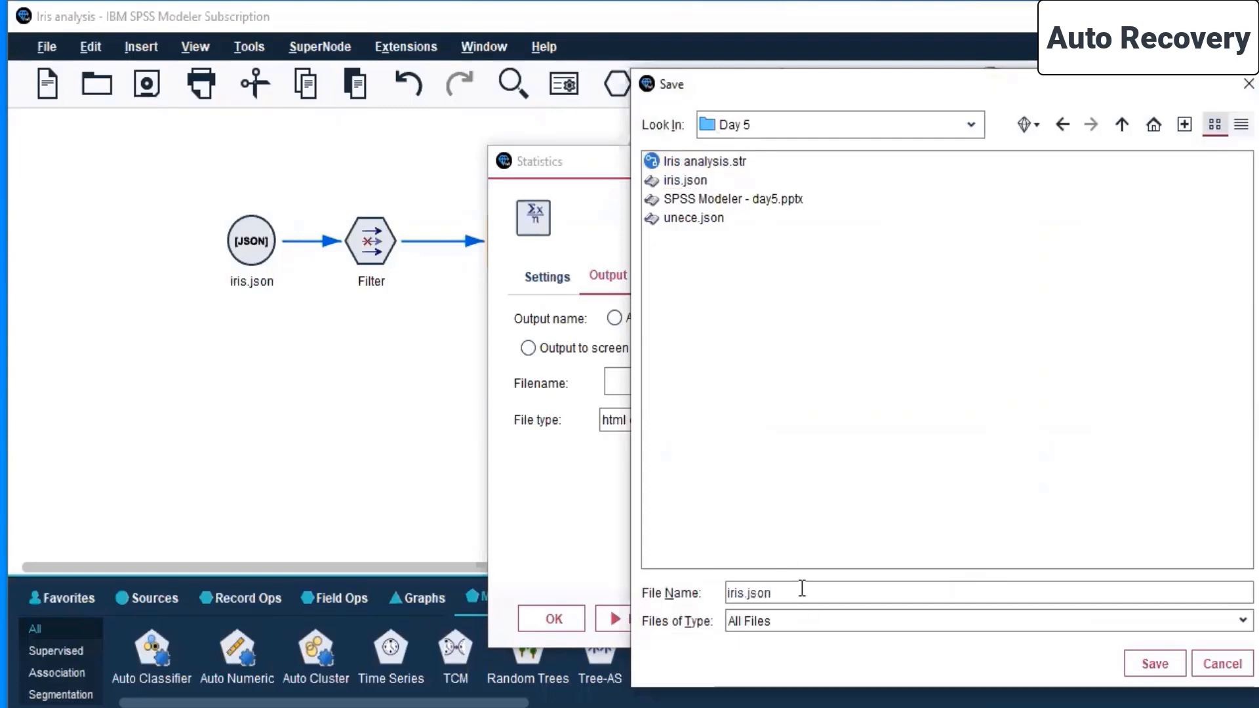
key(ctrl+a)
text(iris output)
click(1154, 663)
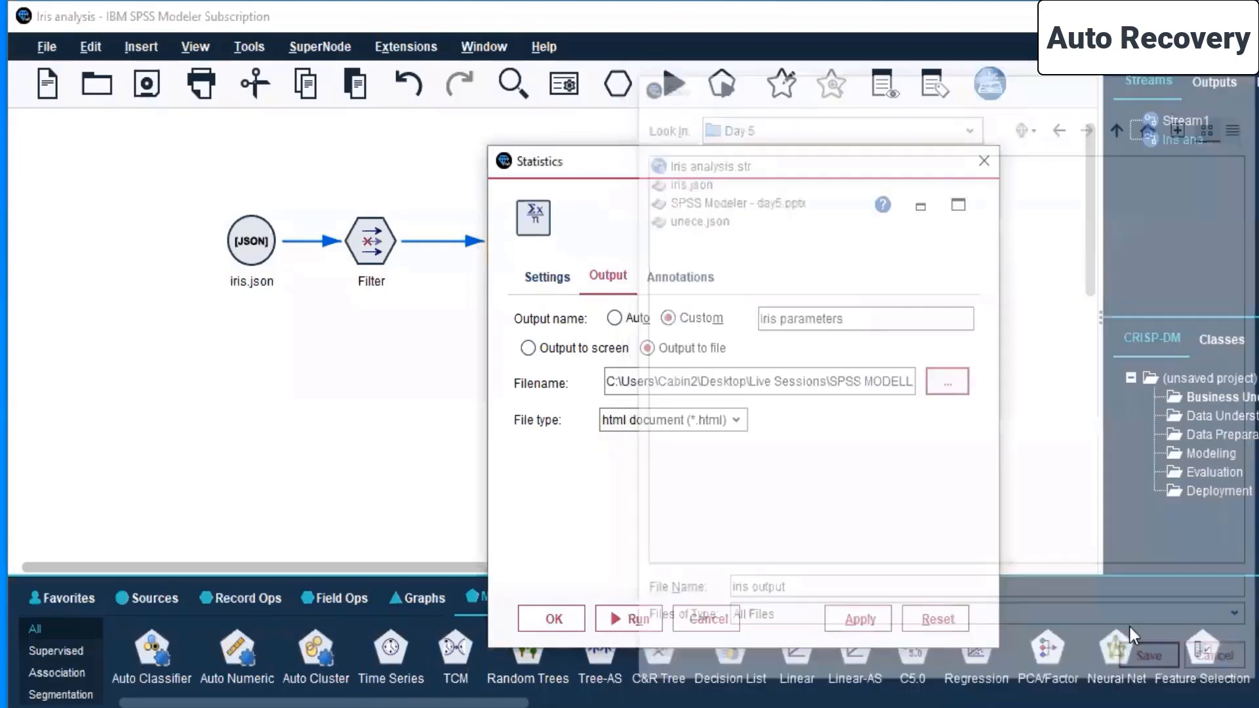
click(866, 617)
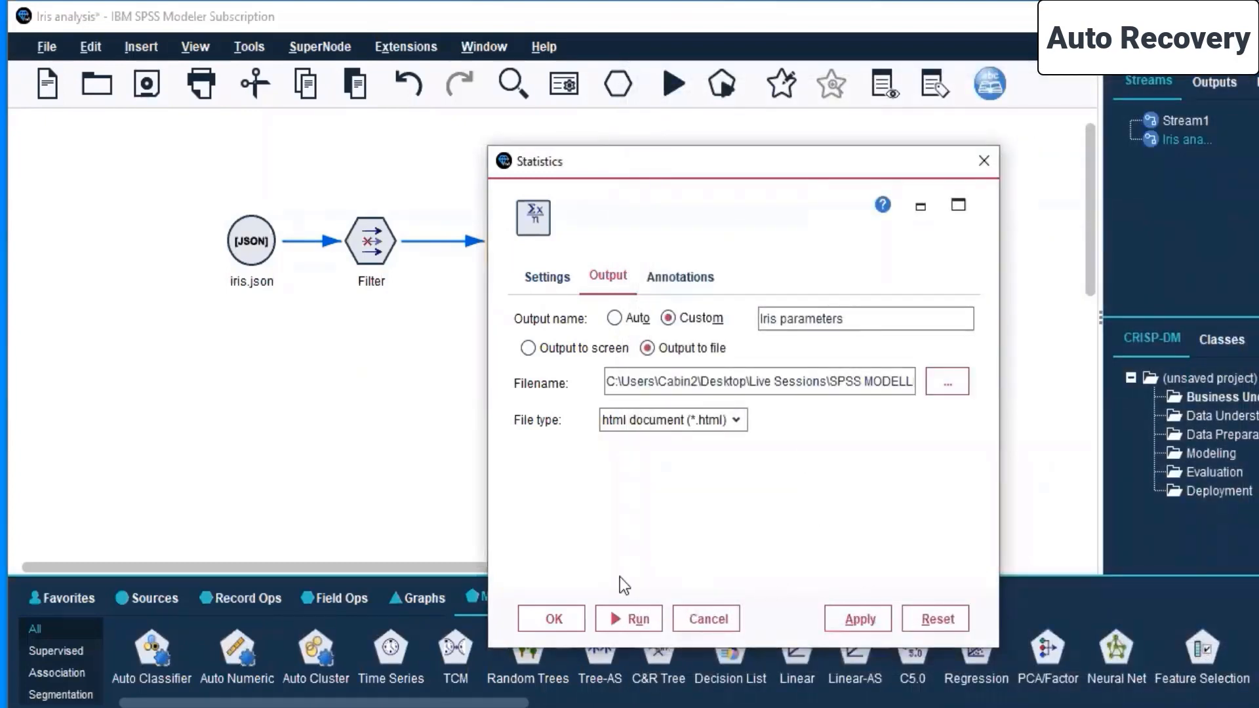
click(563, 620)
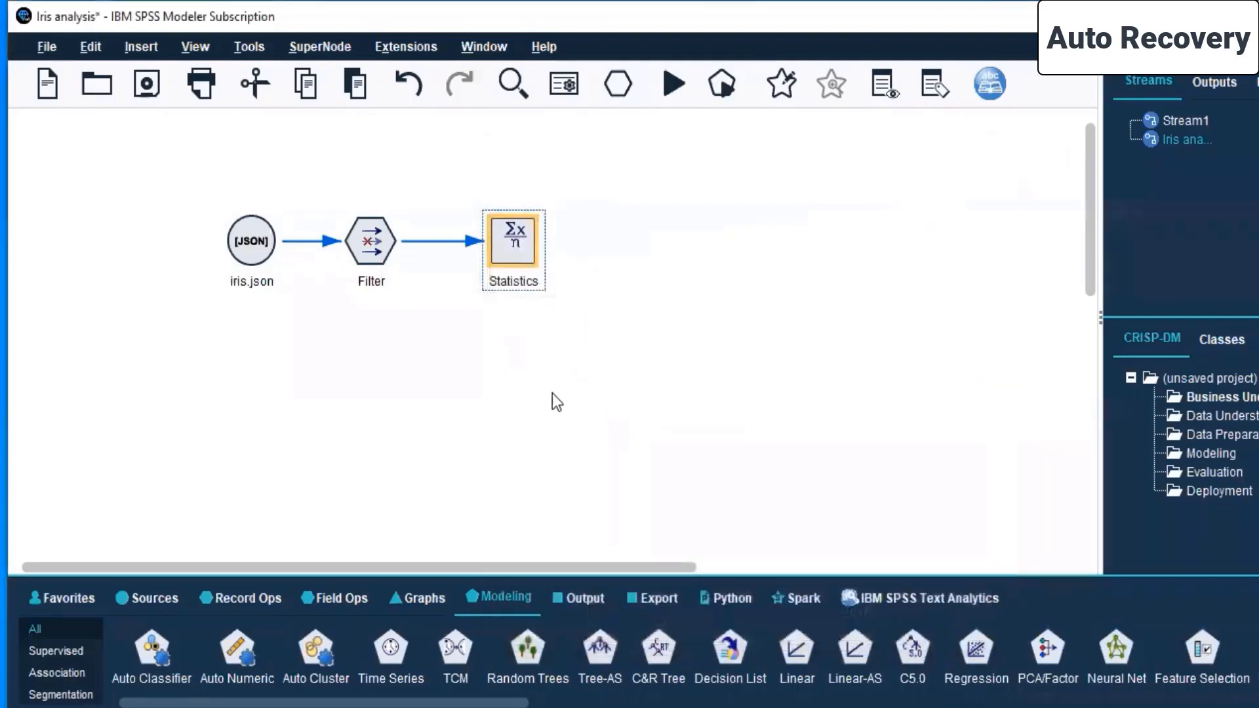
- Save the stream, run the selected iris.json, Filter and Statistics nodes together, and check the outputs list
drag(225, 178, 645, 308)
click(144, 84)
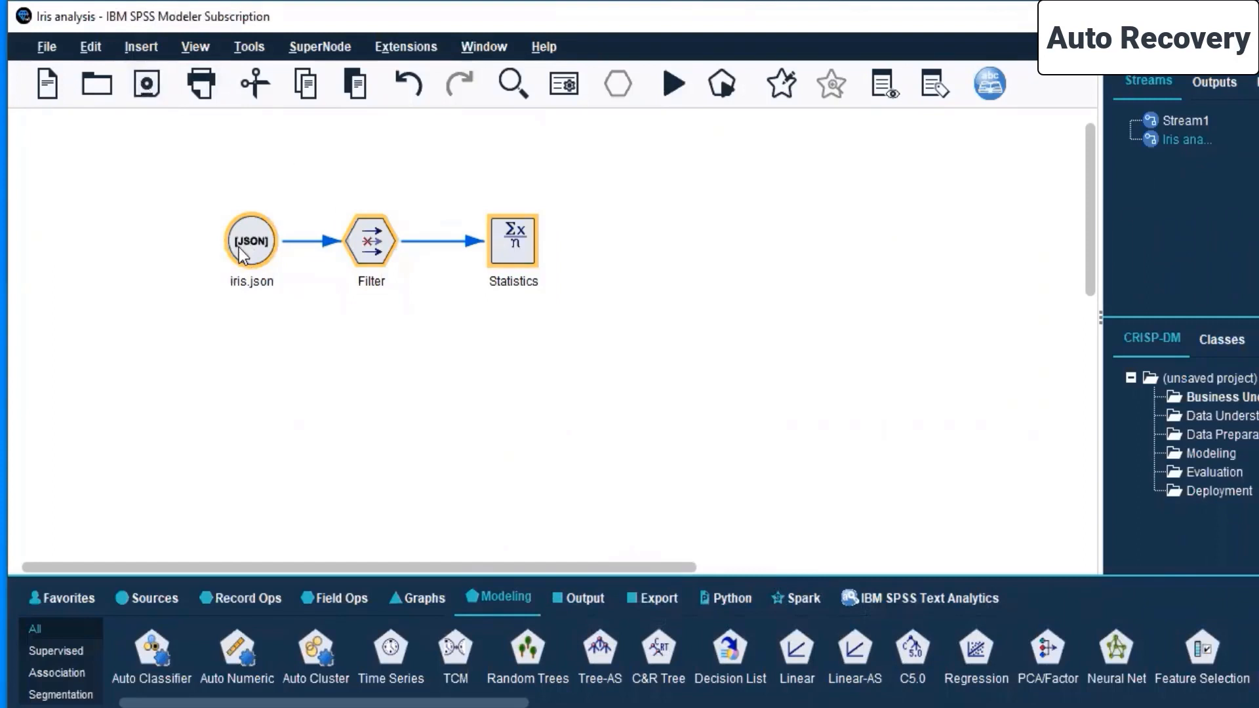
click(1215, 80)
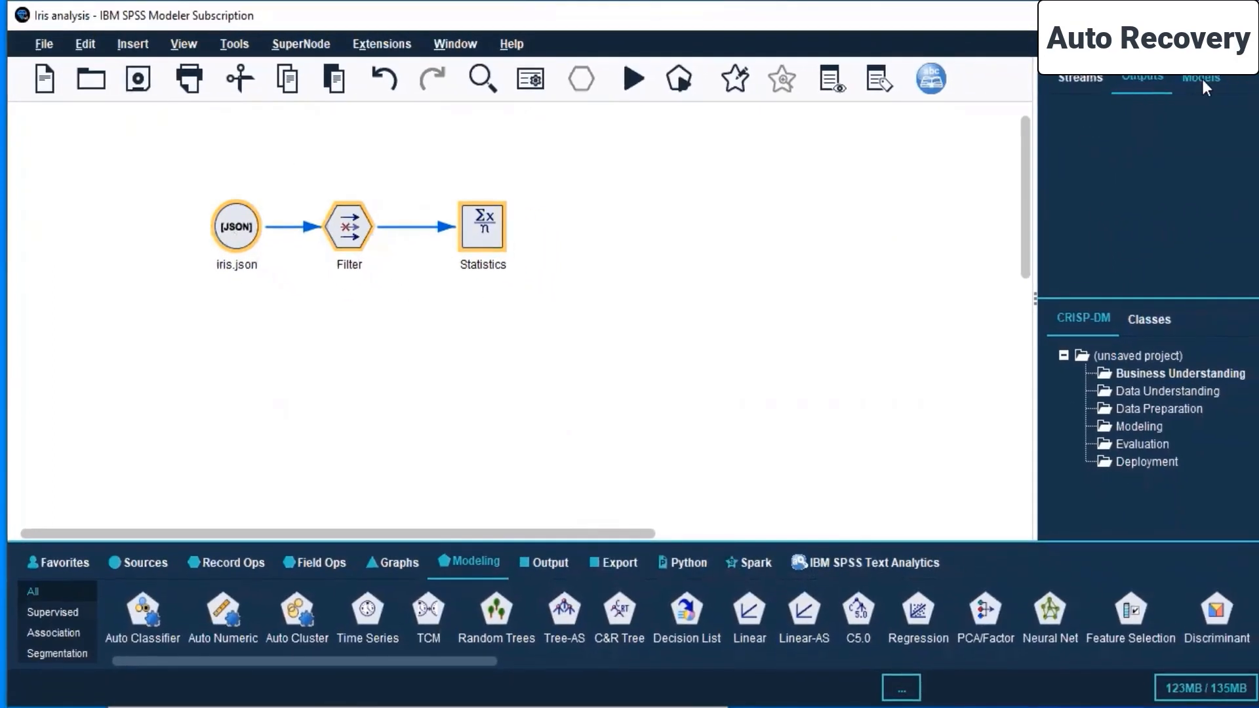
click(1084, 80)
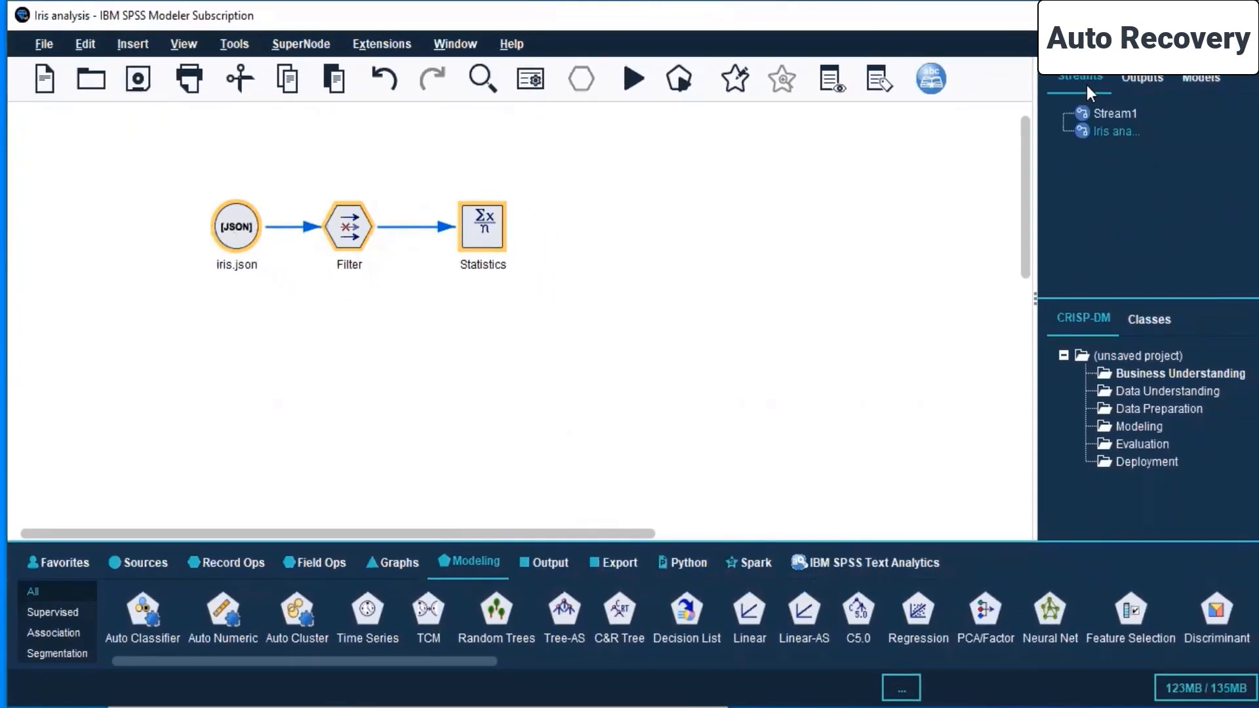
right_click(235, 223)
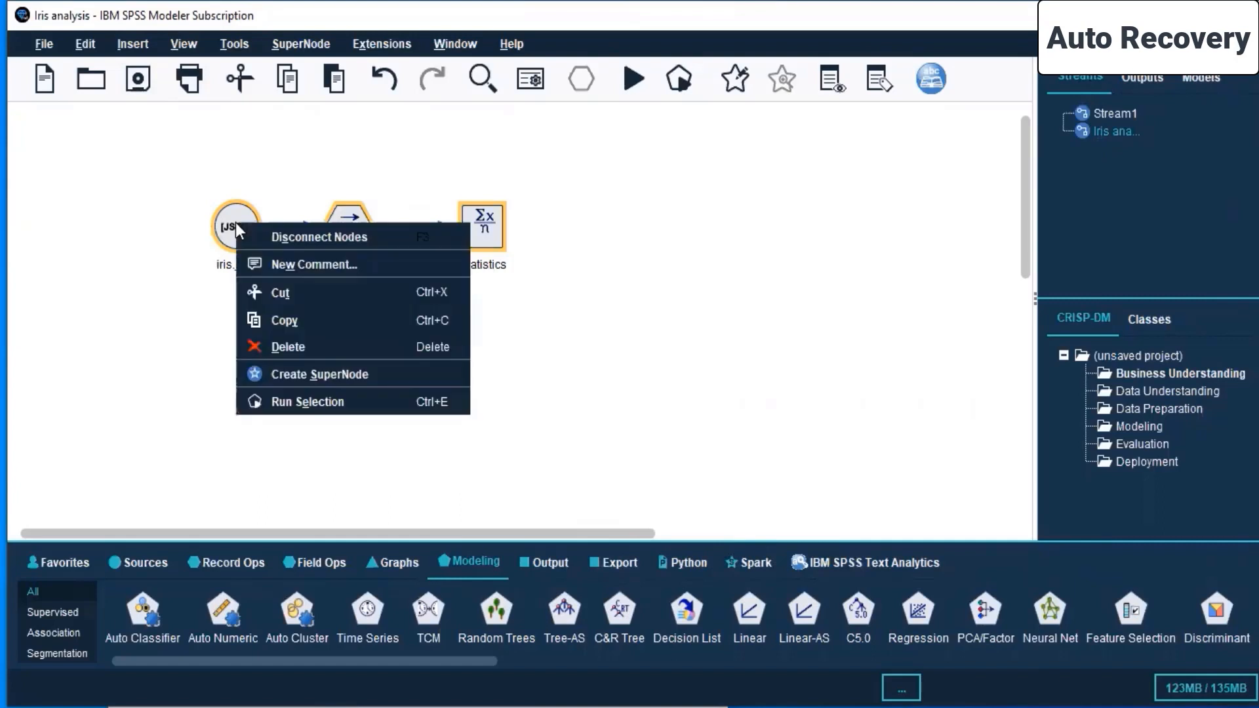
click(316, 401)
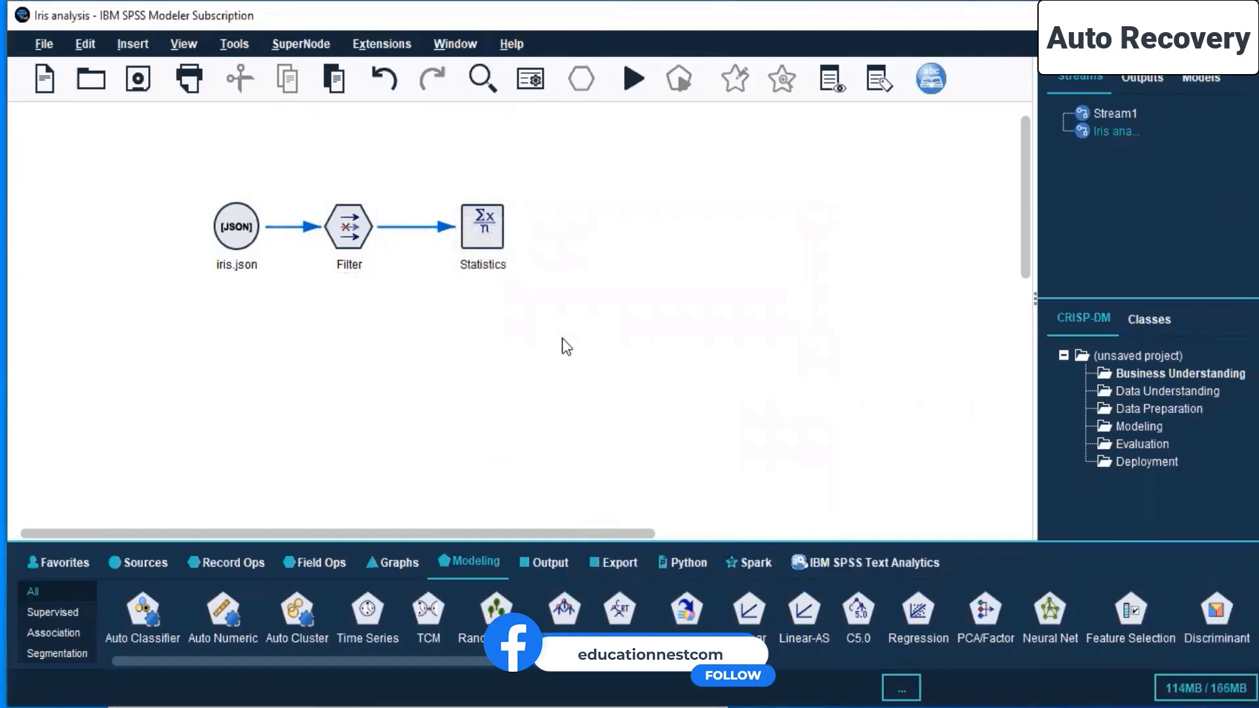
click(1142, 79)
- Switch to File Explorer, open iris output from the Day 5 folder and examine its statistics and Pearson correlations
click(643, 453)
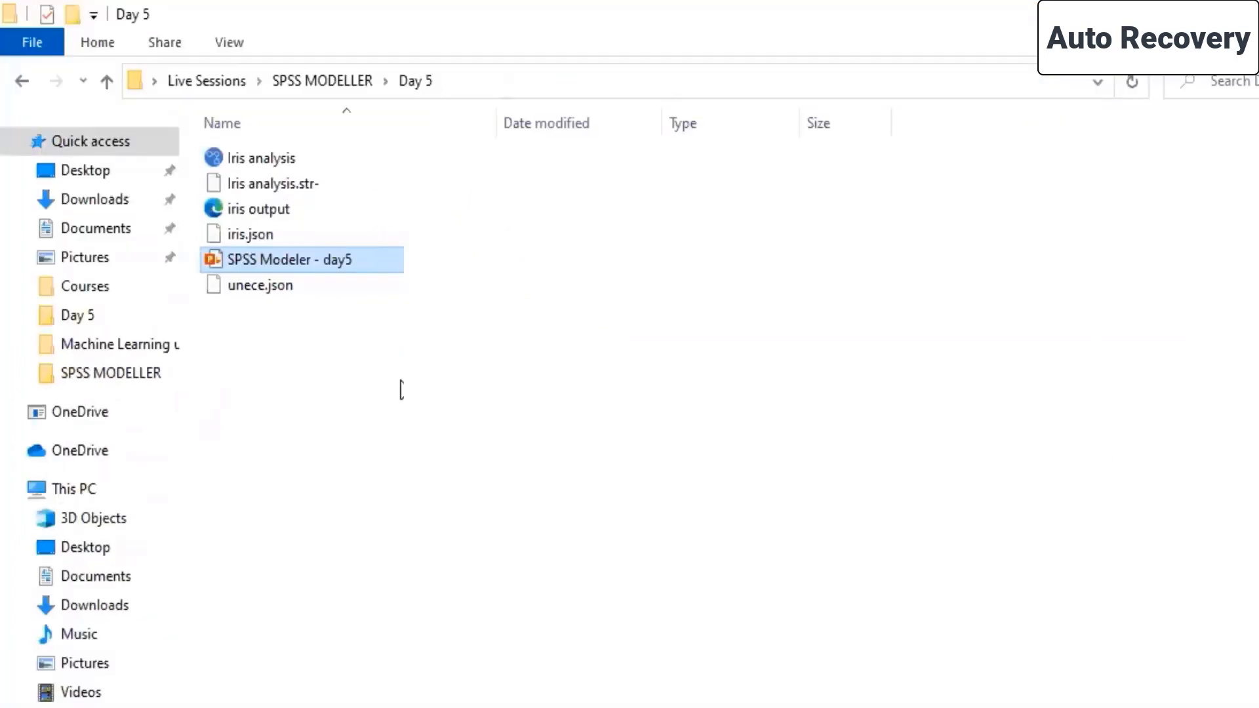
double_click(309, 216)
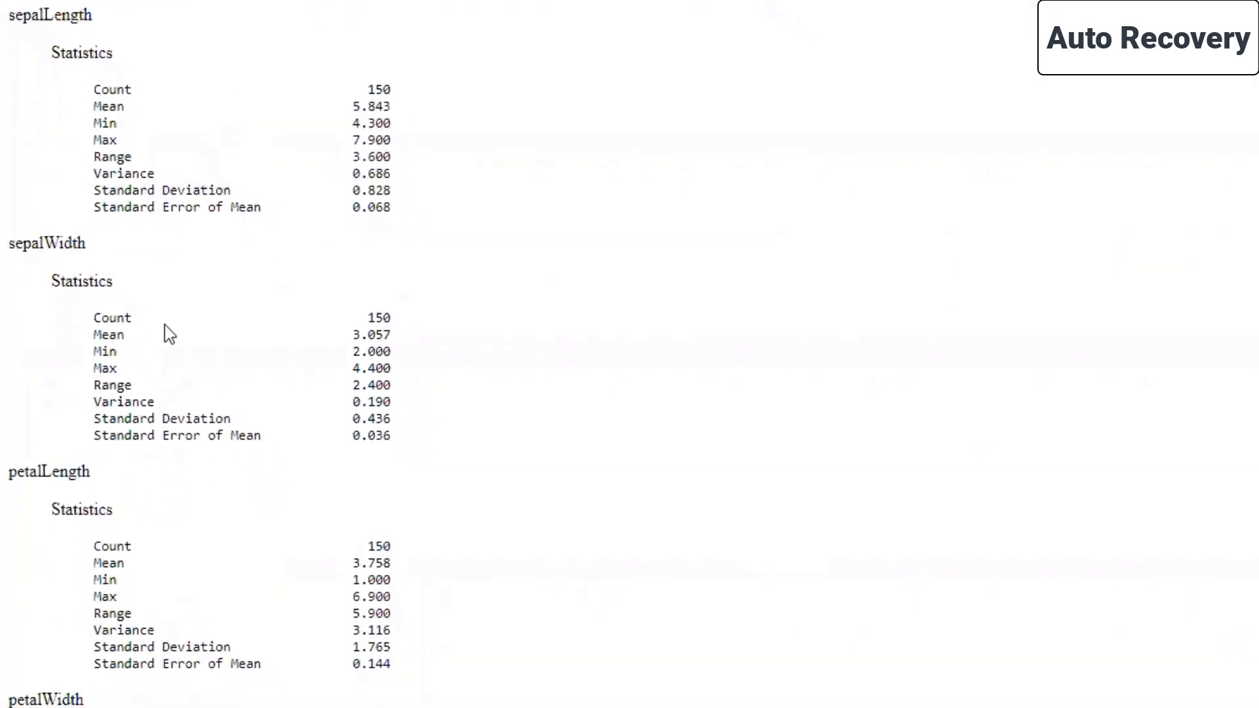
scroll(158, 236, down, 5)
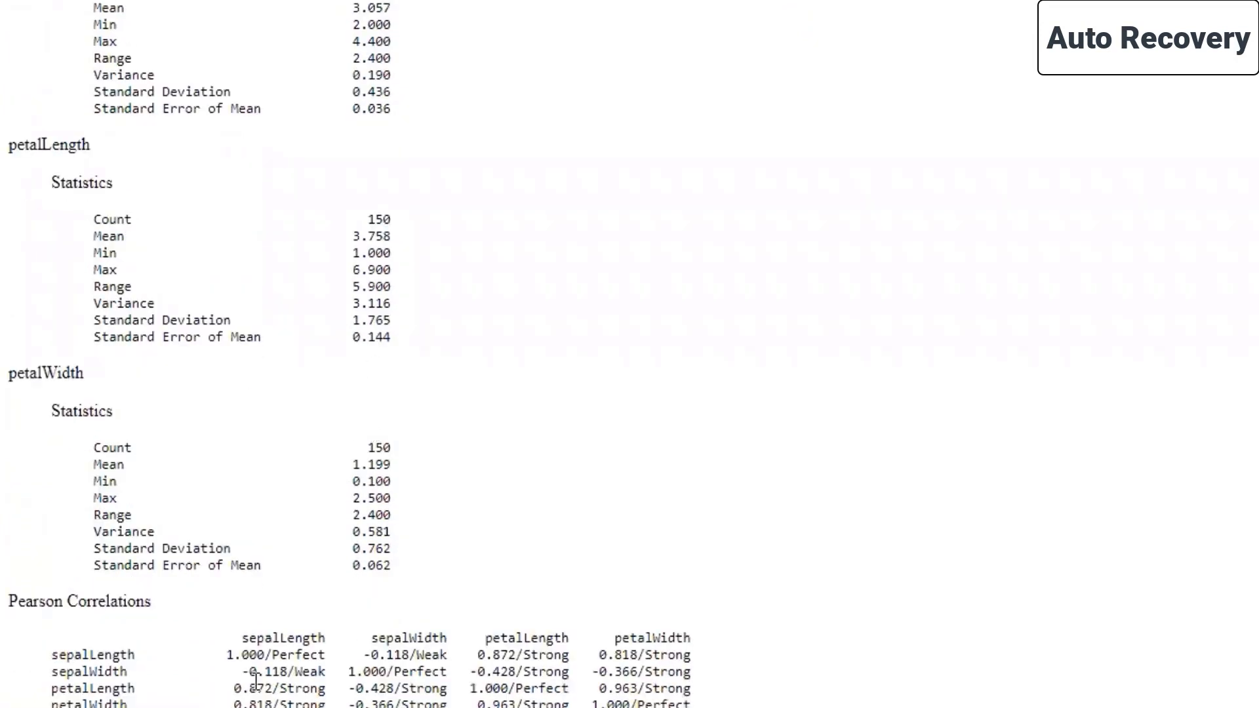
drag(11, 609, 244, 642)
click(73, 655)
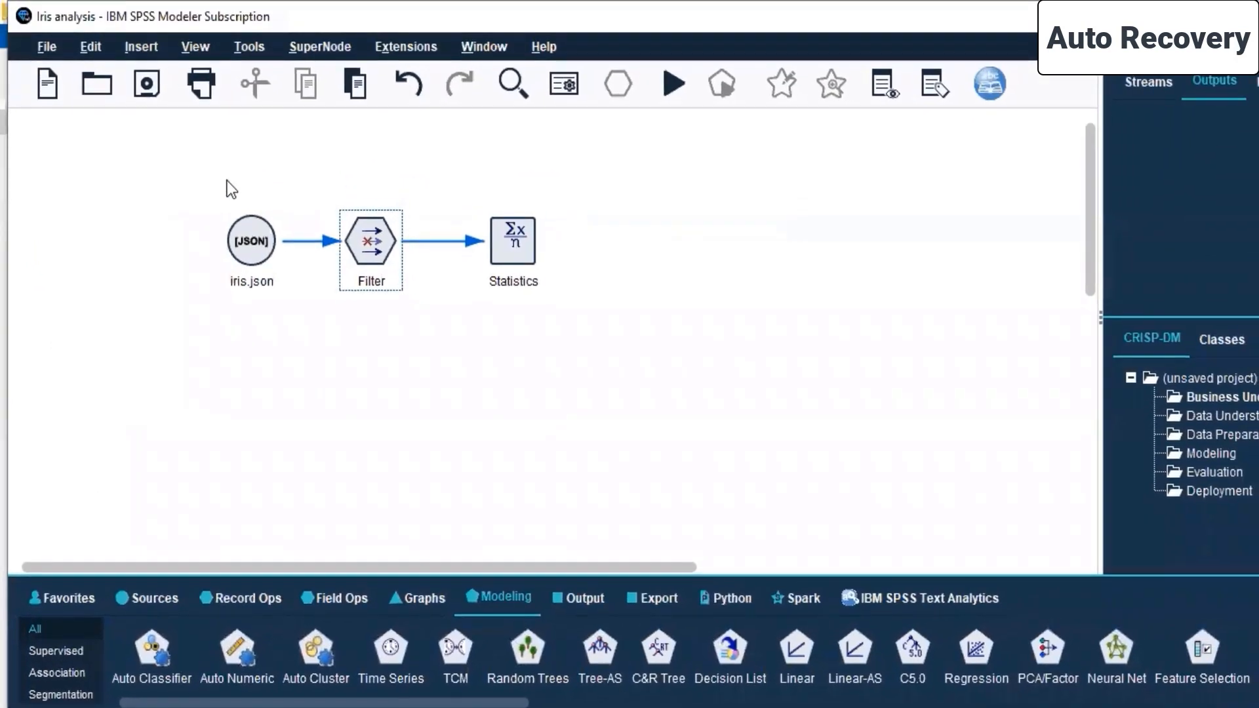
drag(227, 181, 606, 376)
right_click(250, 223)
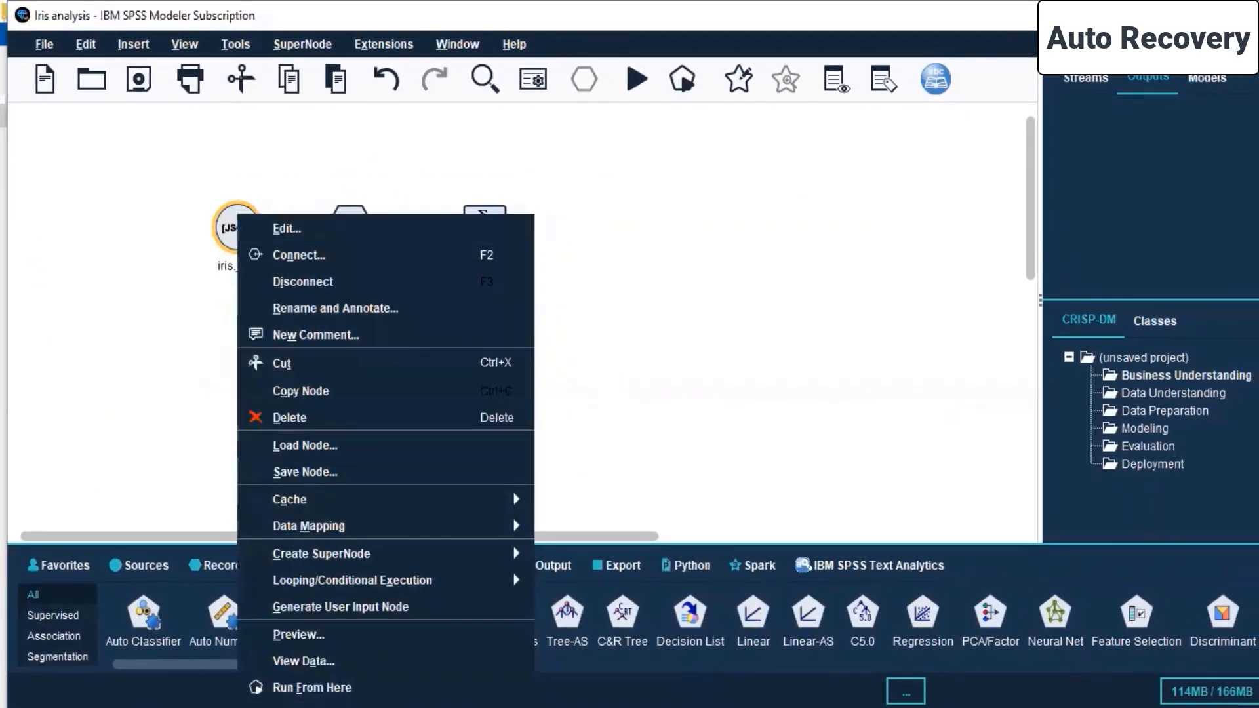
click(420, 686)
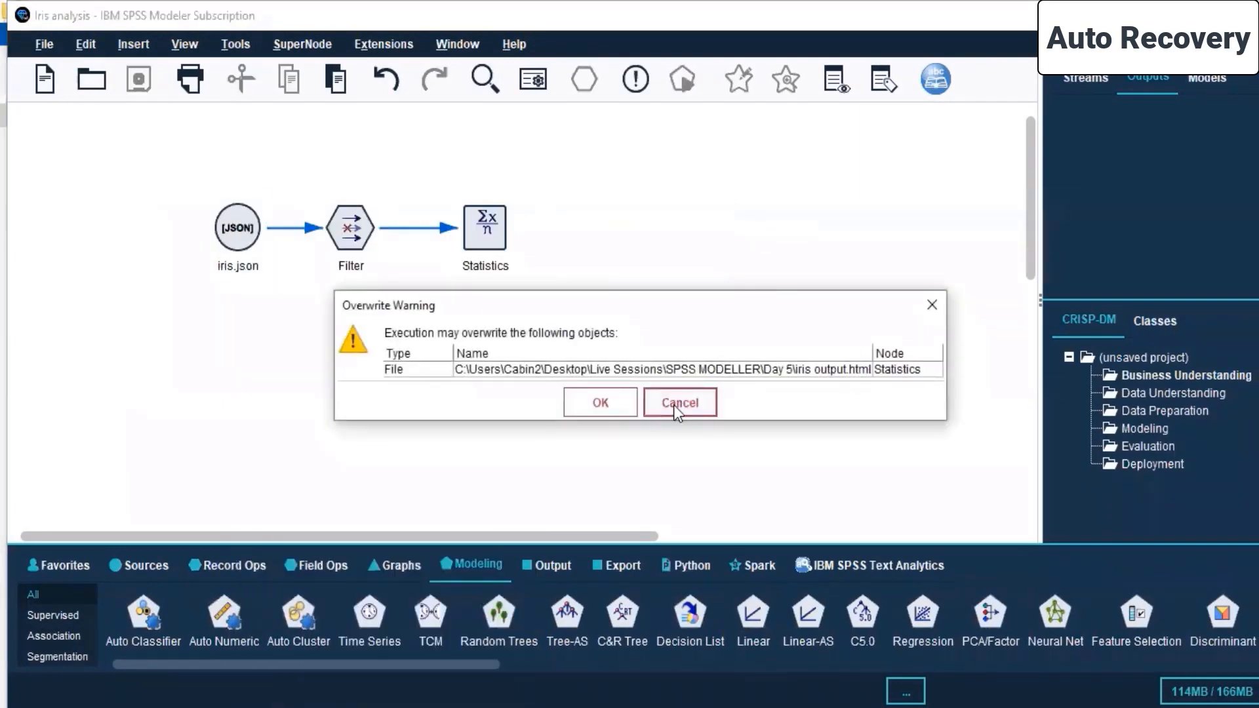
click(937, 299)
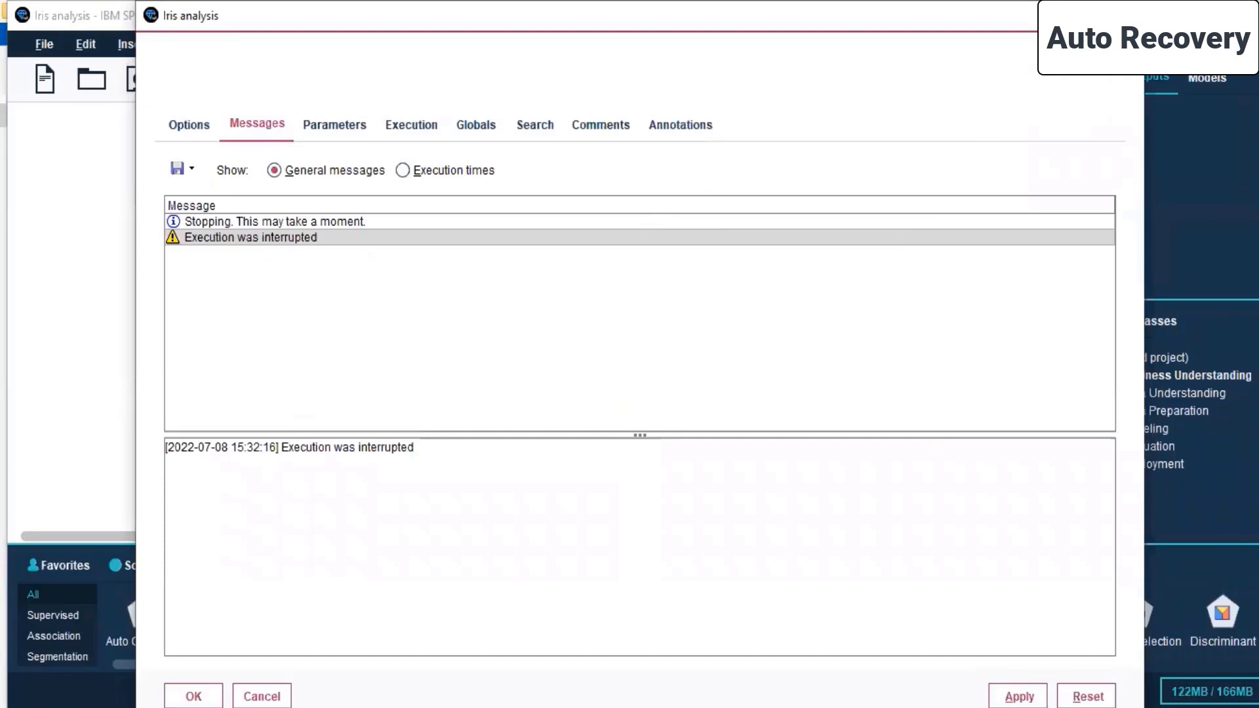
click(1126, 15)
drag(617, 177, 180, 279)
click(721, 352)
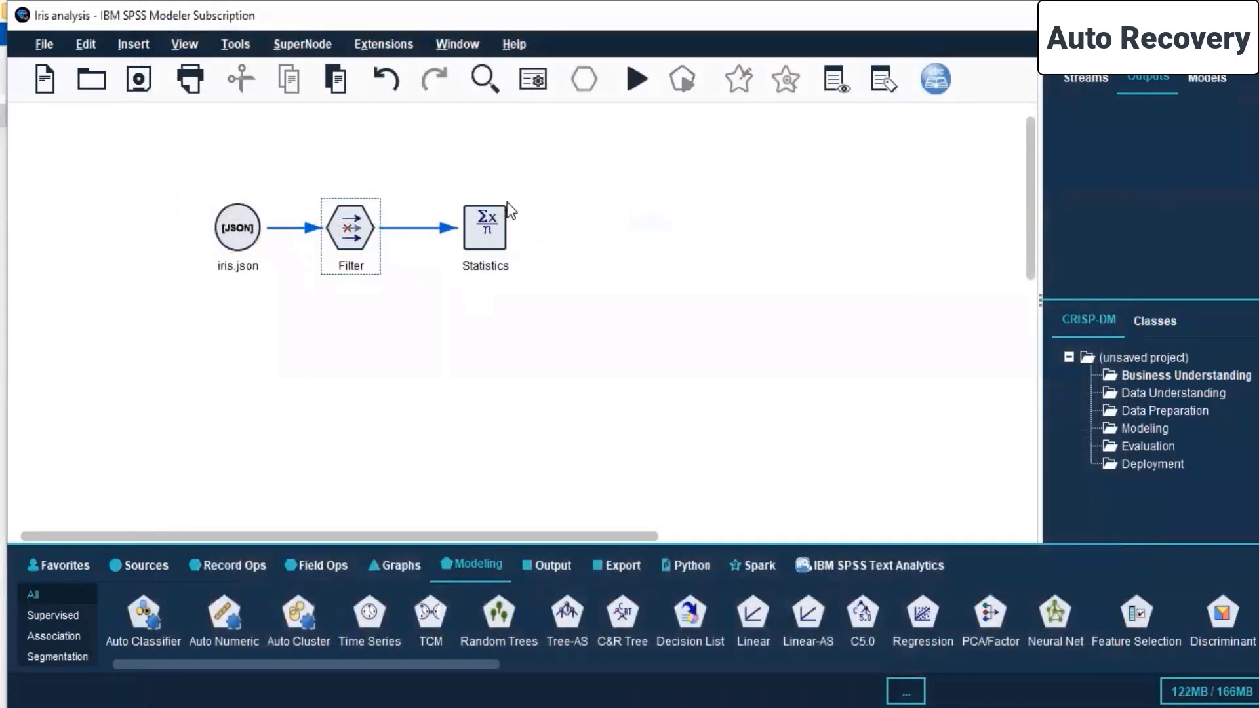
- Edit the Statistics node to send its output to the screen and apply the change
right_click(491, 219)
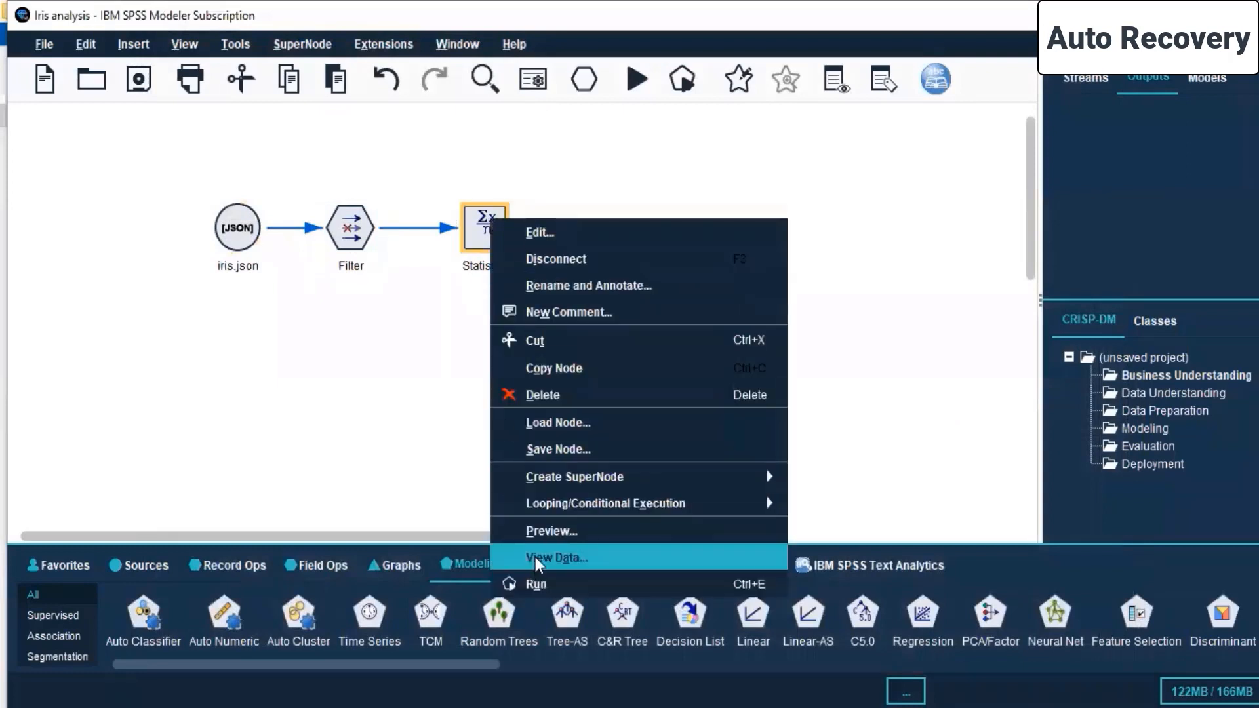
click(595, 243)
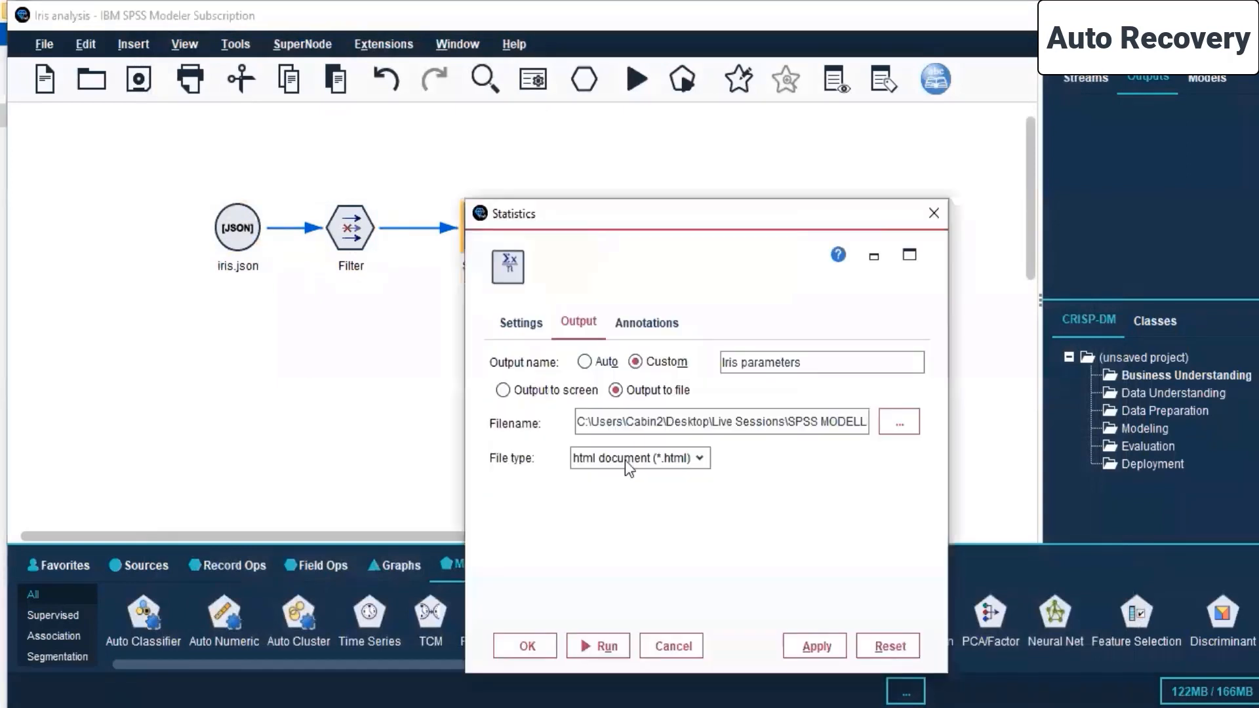
click(567, 394)
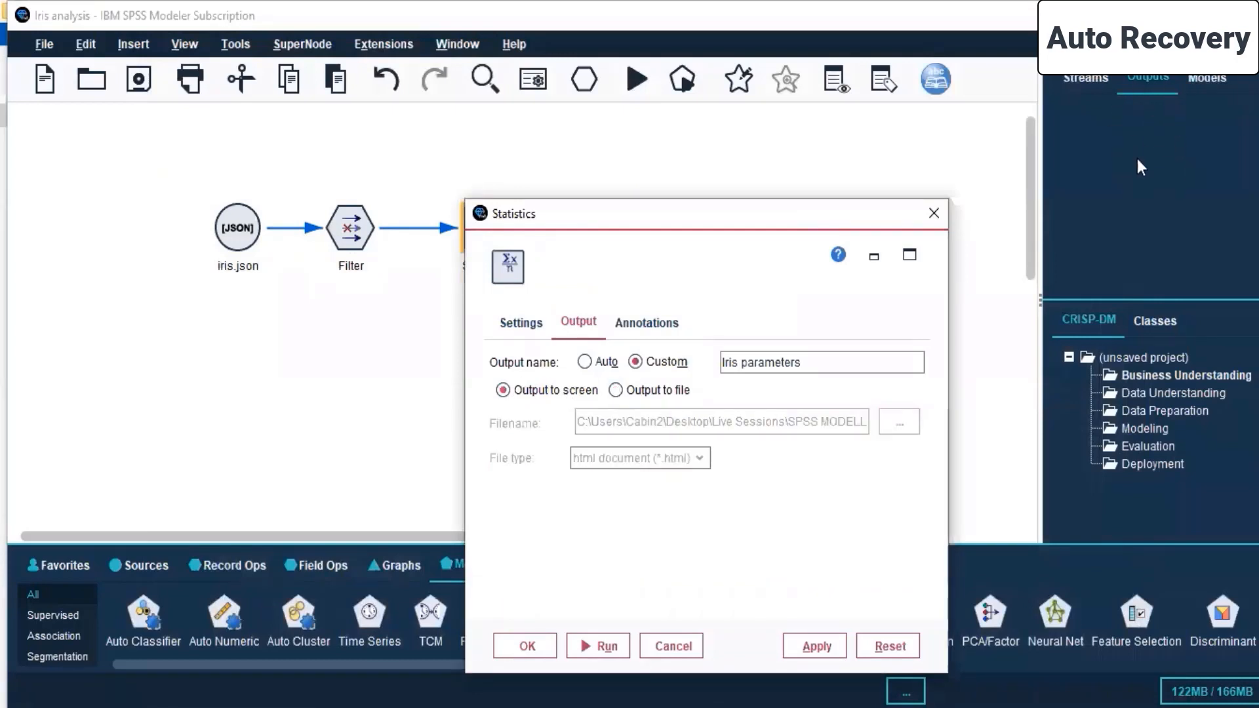
click(1152, 76)
drag(769, 214, 771, 101)
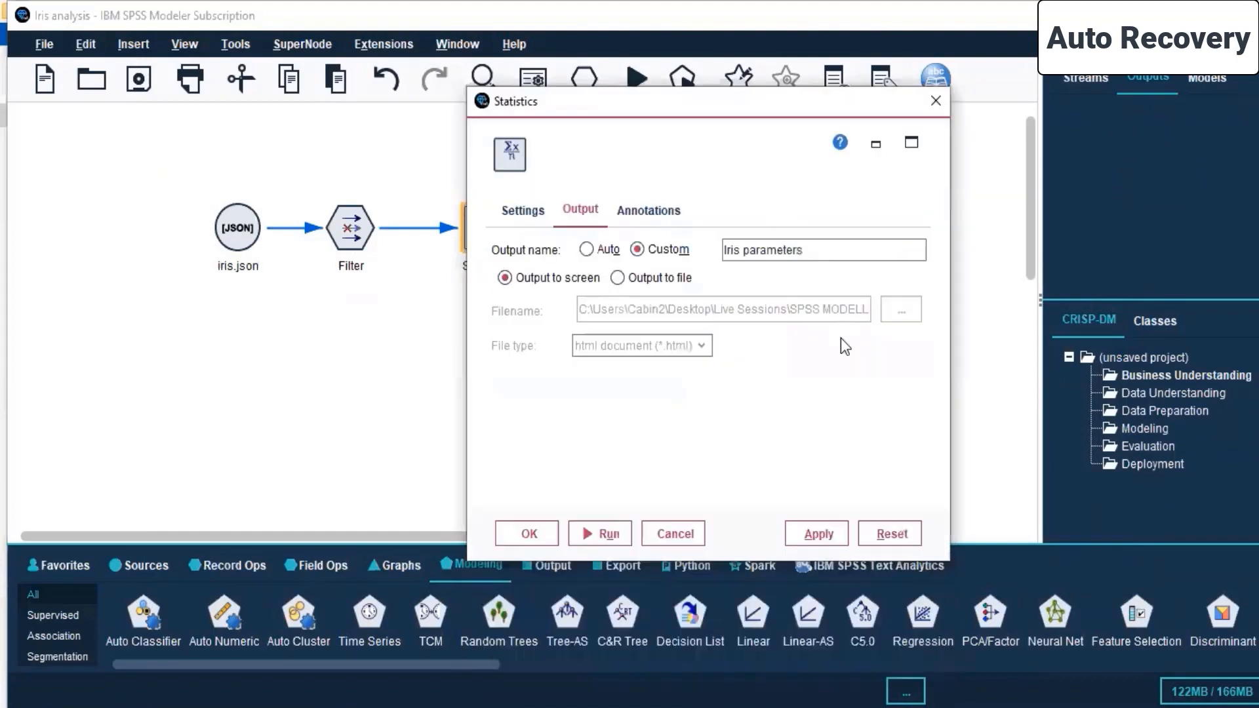
click(811, 531)
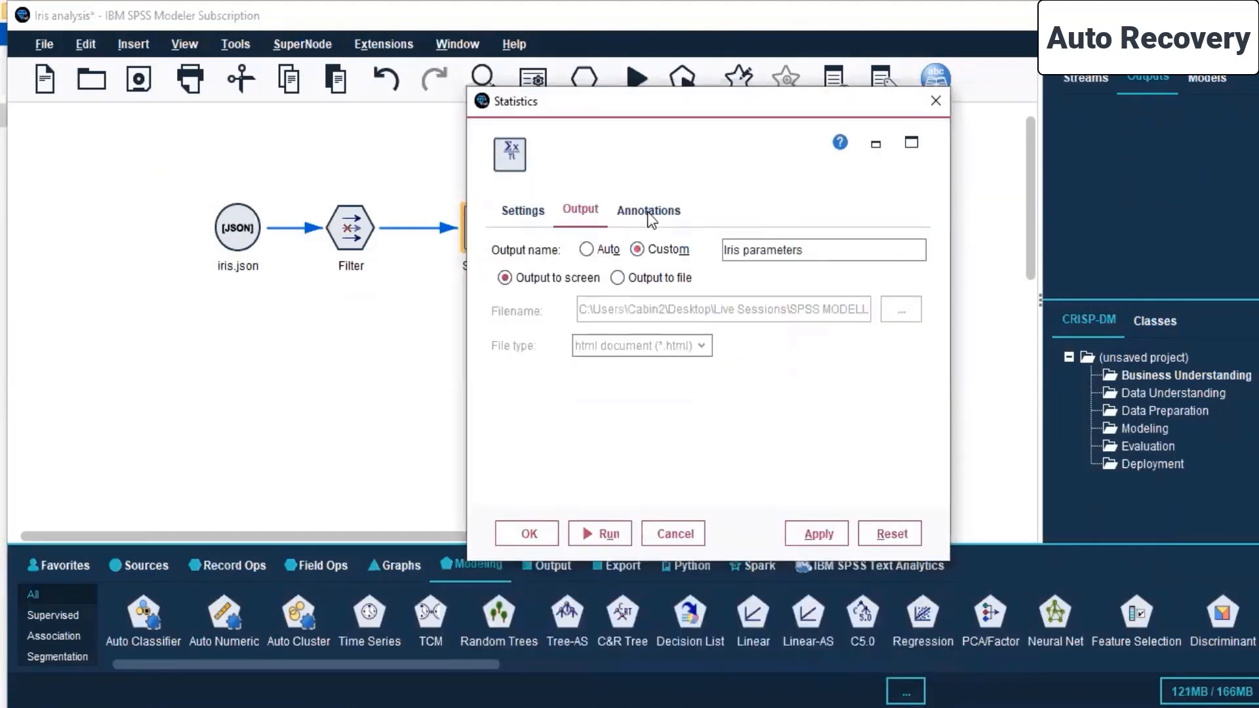
click(525, 533)
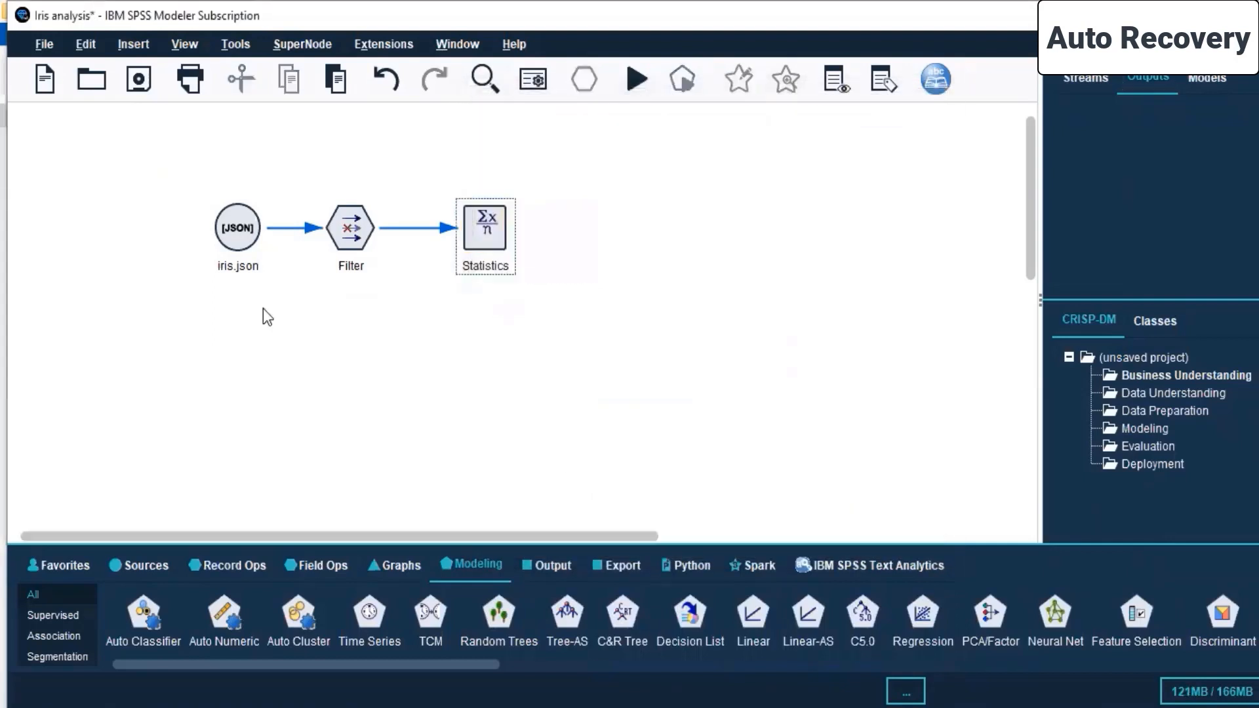
- Run the selected iris.json, Filter and Statistics nodes to produce the on-screen output
drag(210, 184, 586, 328)
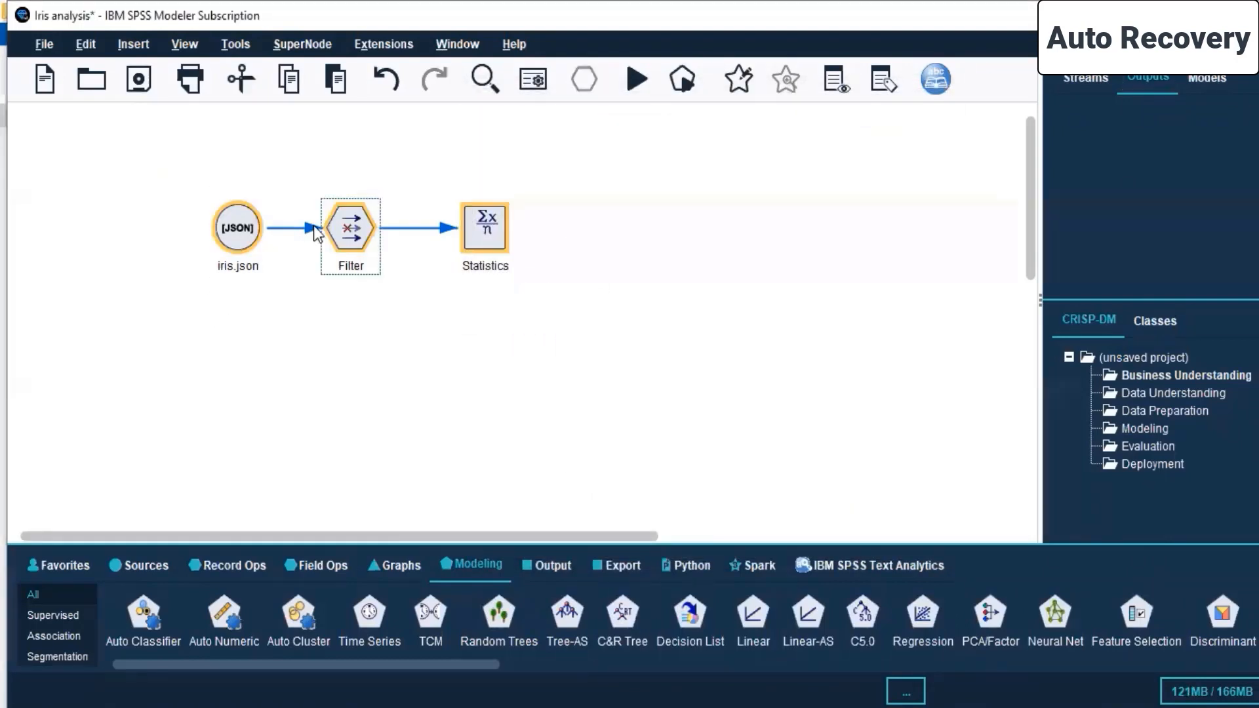
right_click(256, 228)
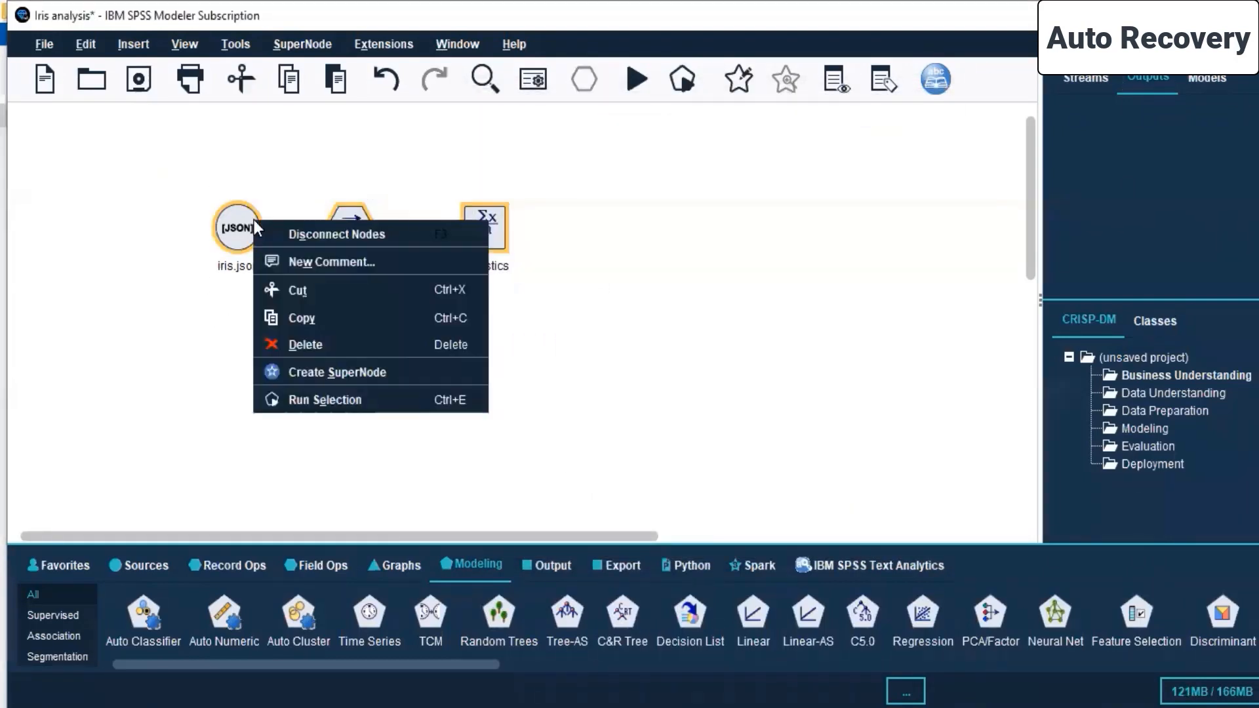
click(333, 402)
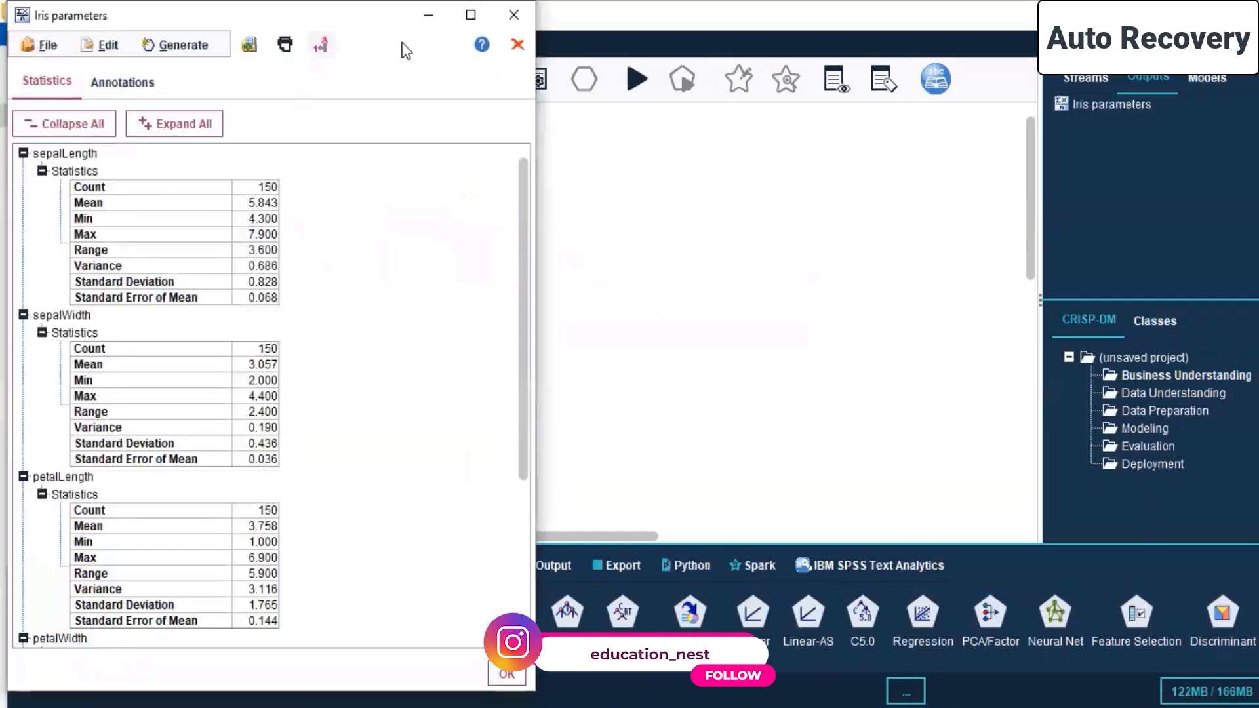
- Enlarge the Iris parameters output and examine each field's statistics and the Pearson correlations table
click(470, 14)
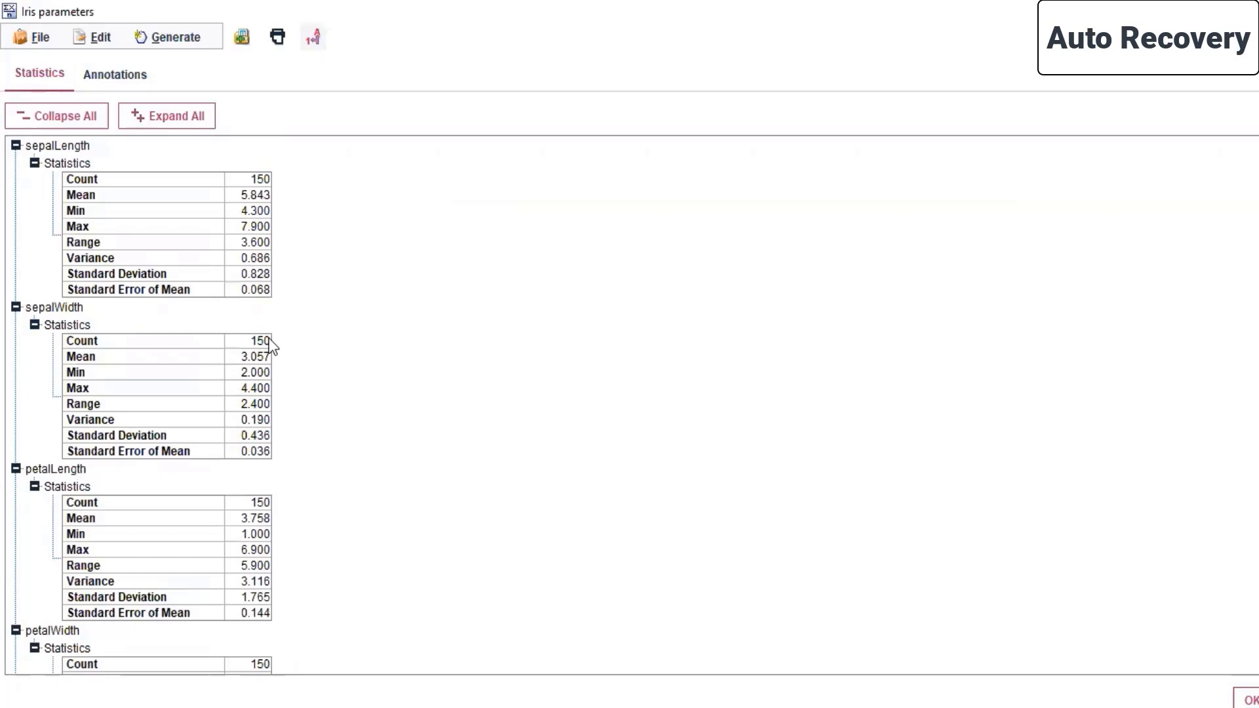
scroll(176, 261, down, 3)
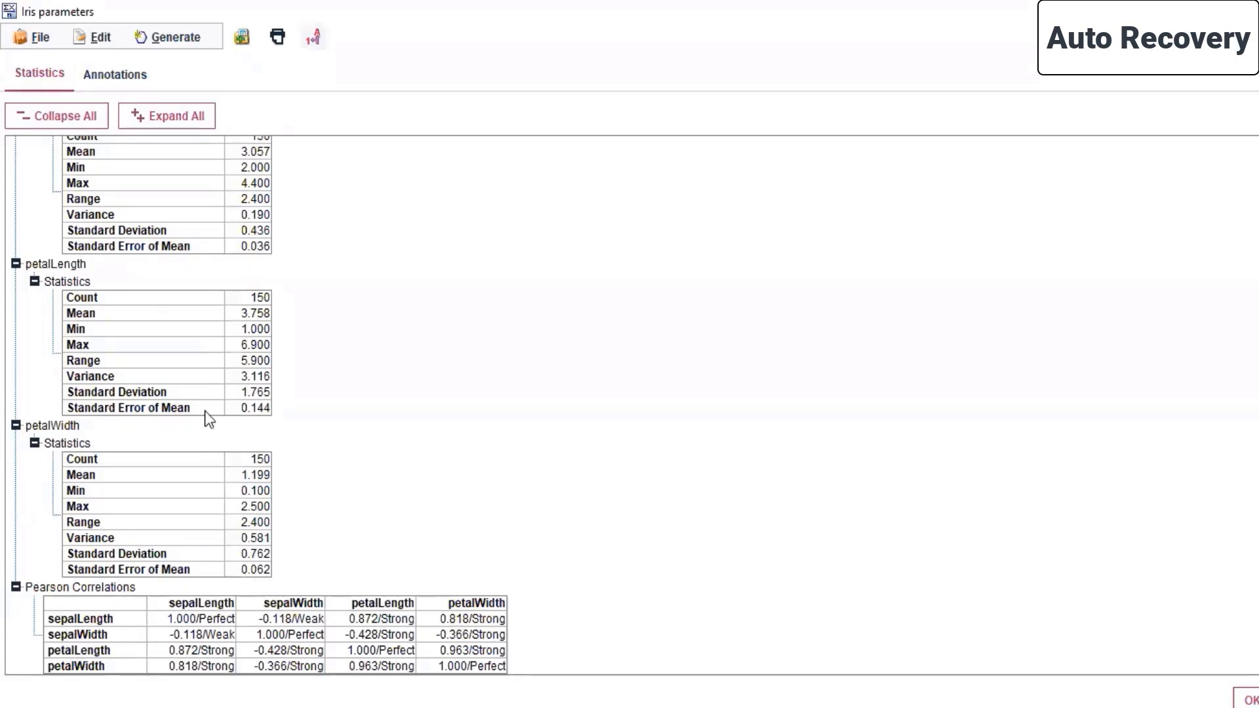
scroll(148, 527, up, 3)
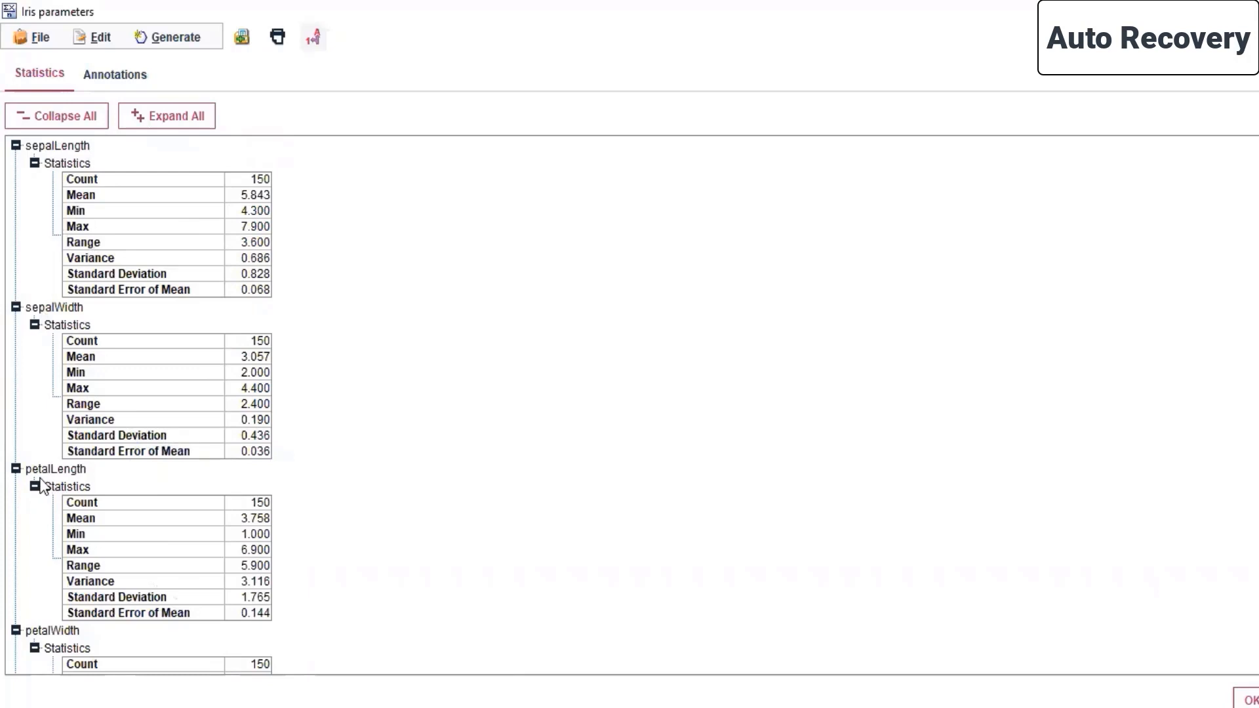
scroll(143, 404, down, 5)
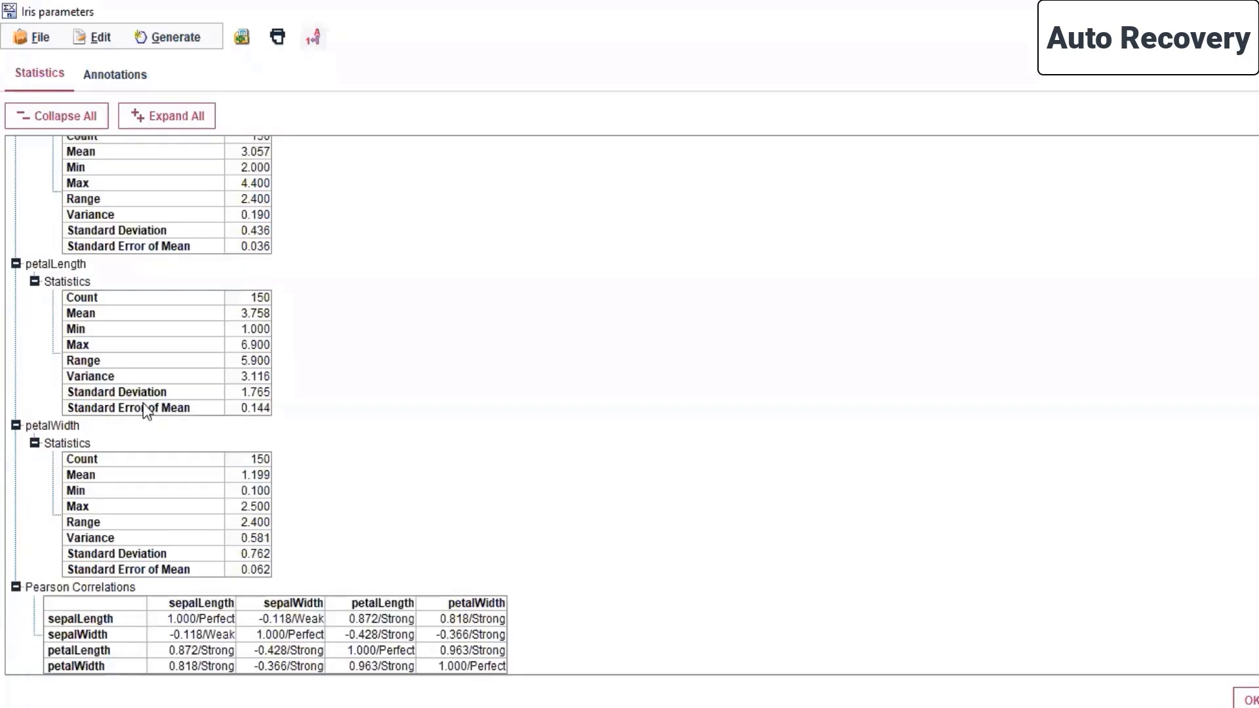
scroll(144, 457, up, 1)
scroll(144, 457, up, 4)
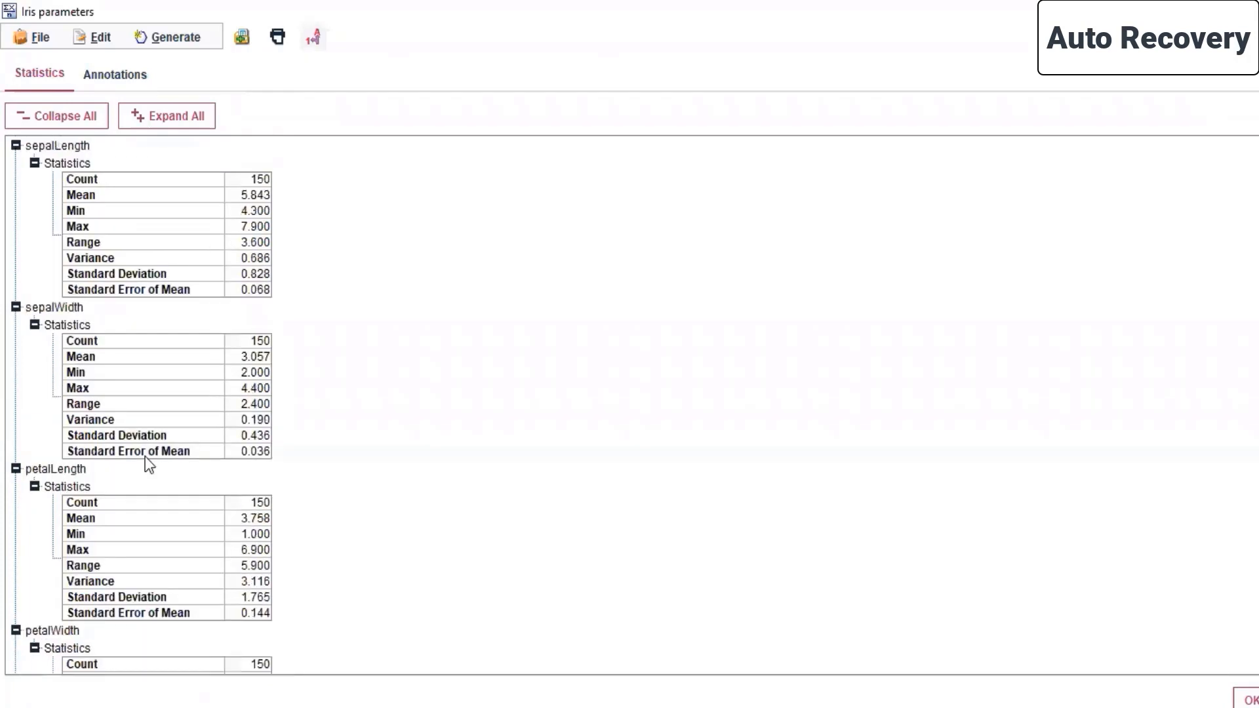
scroll(145, 457, down, 5)
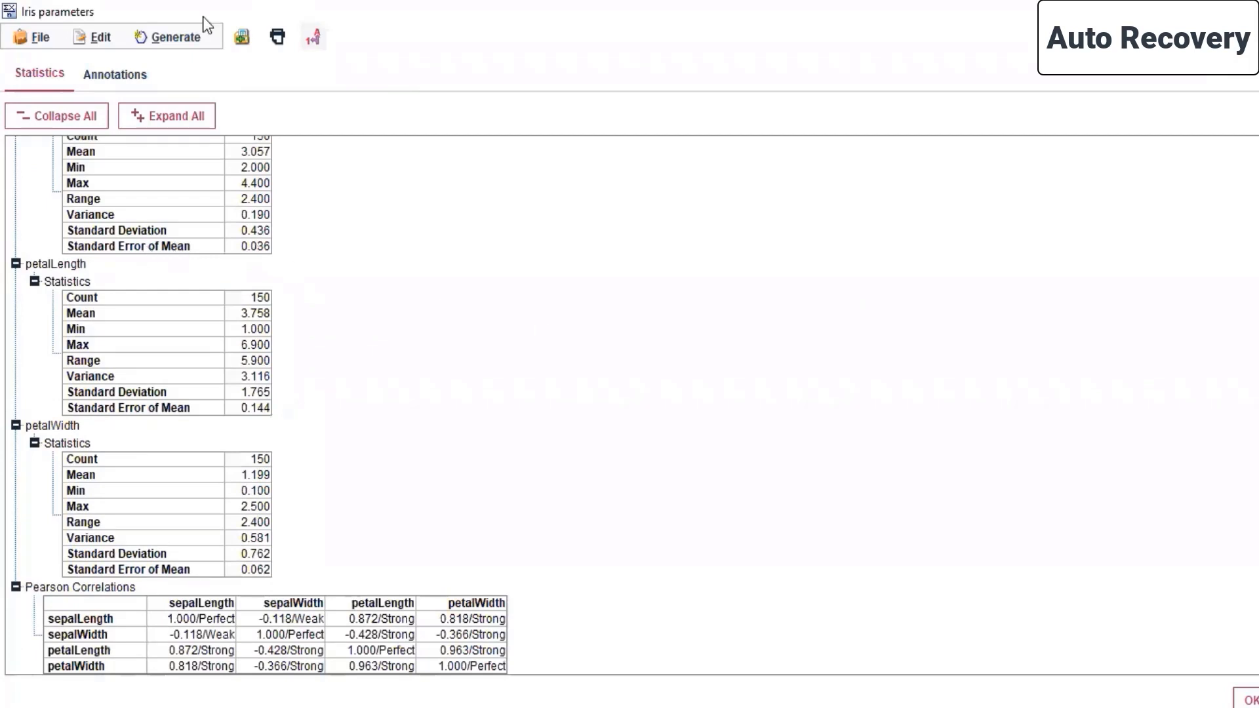
- Save the Iris parameters output in the Day 5 folder as an output file (*.cou) named Iris parameters_output format
click(36, 39)
click(38, 60)
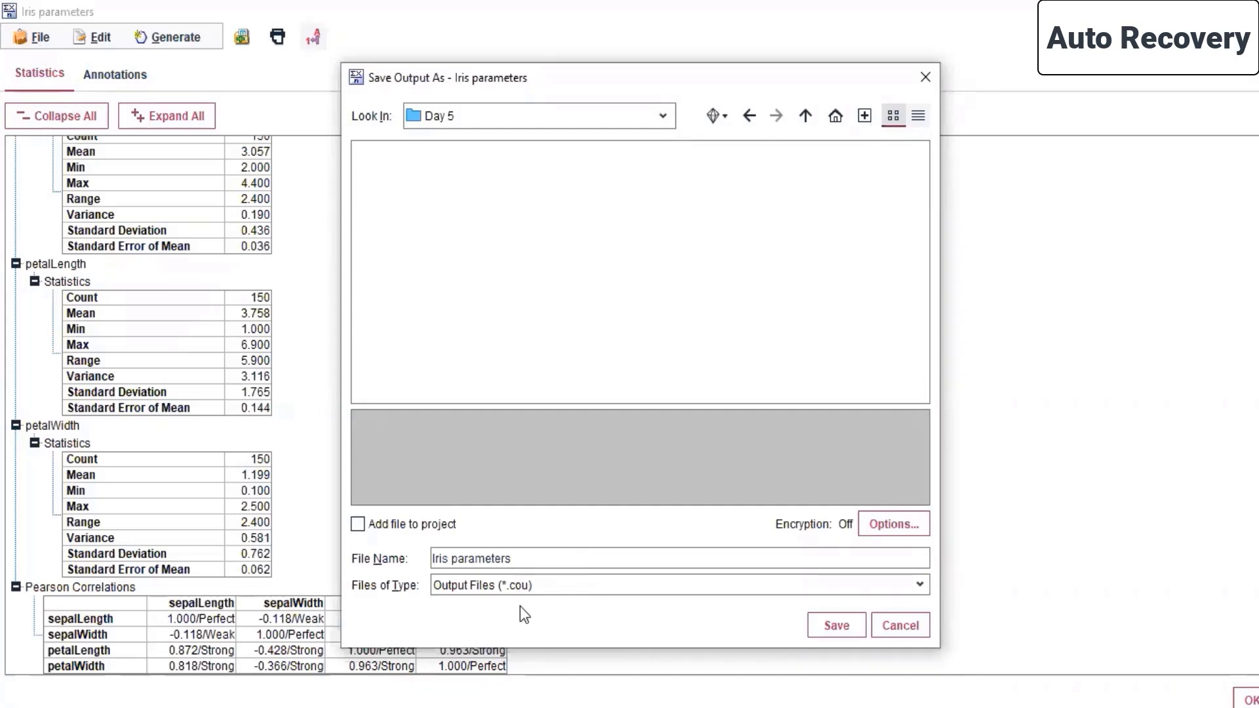
click(556, 588)
click(556, 588)
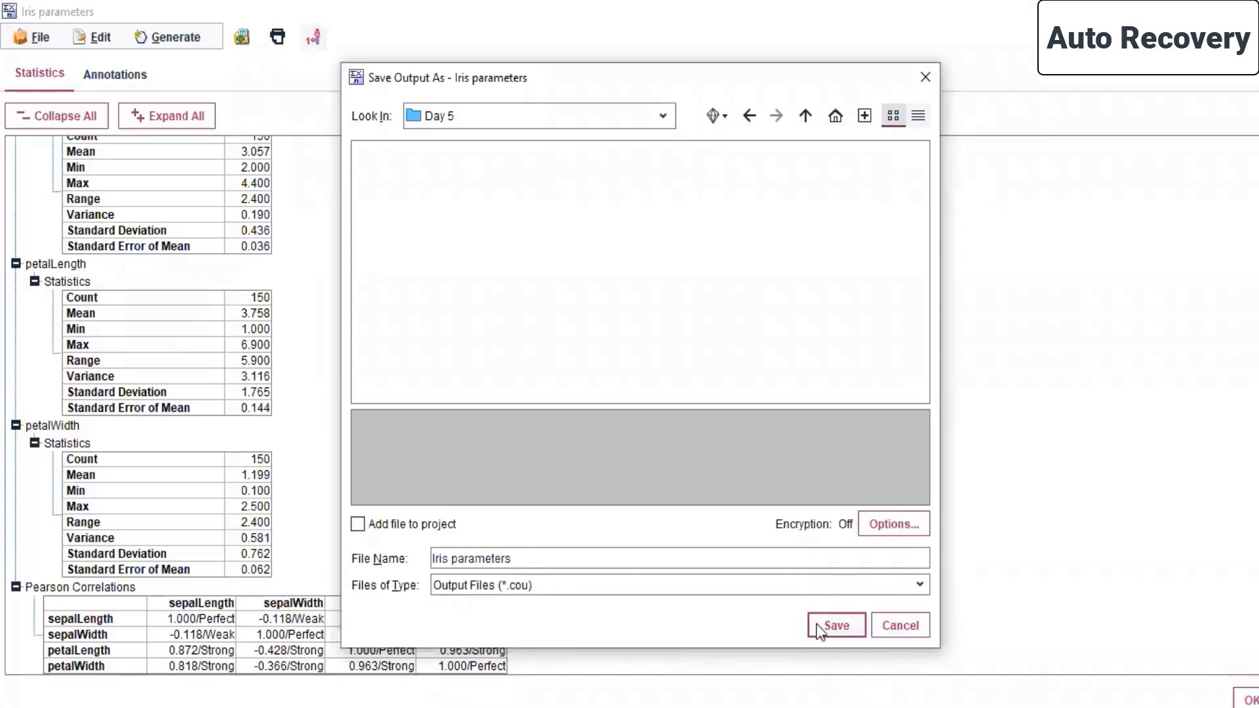
click(608, 564)
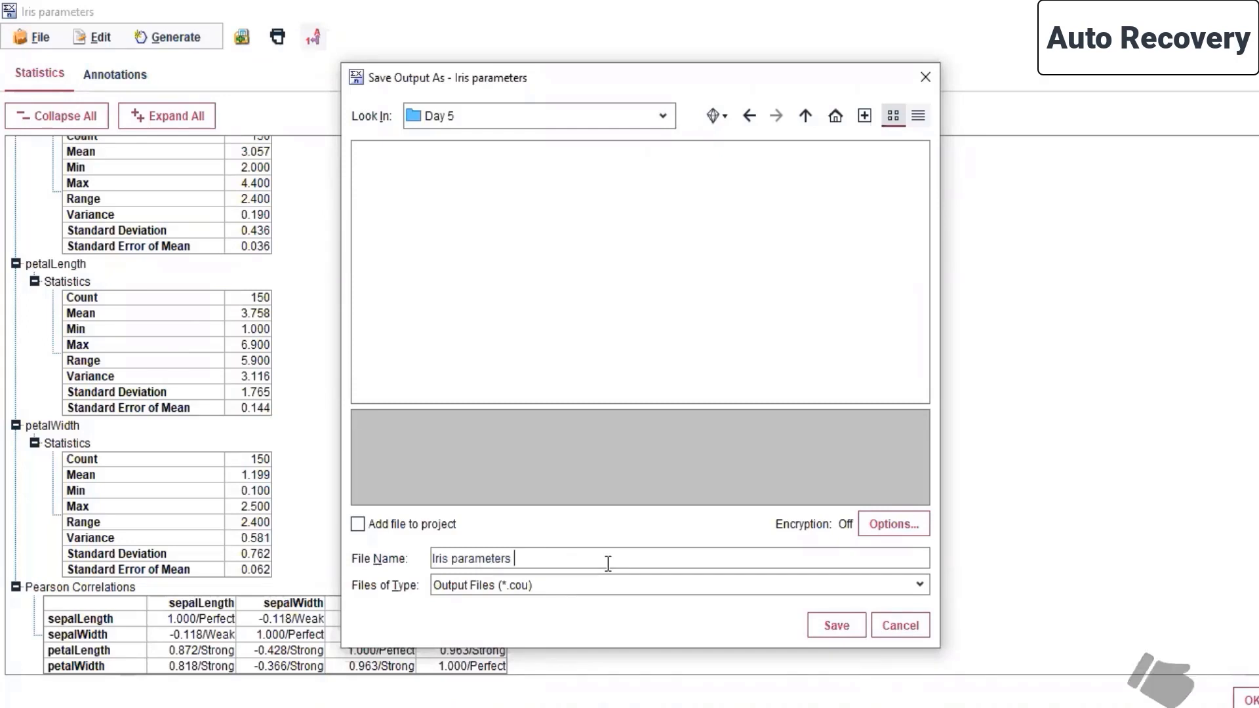
text(_output format)
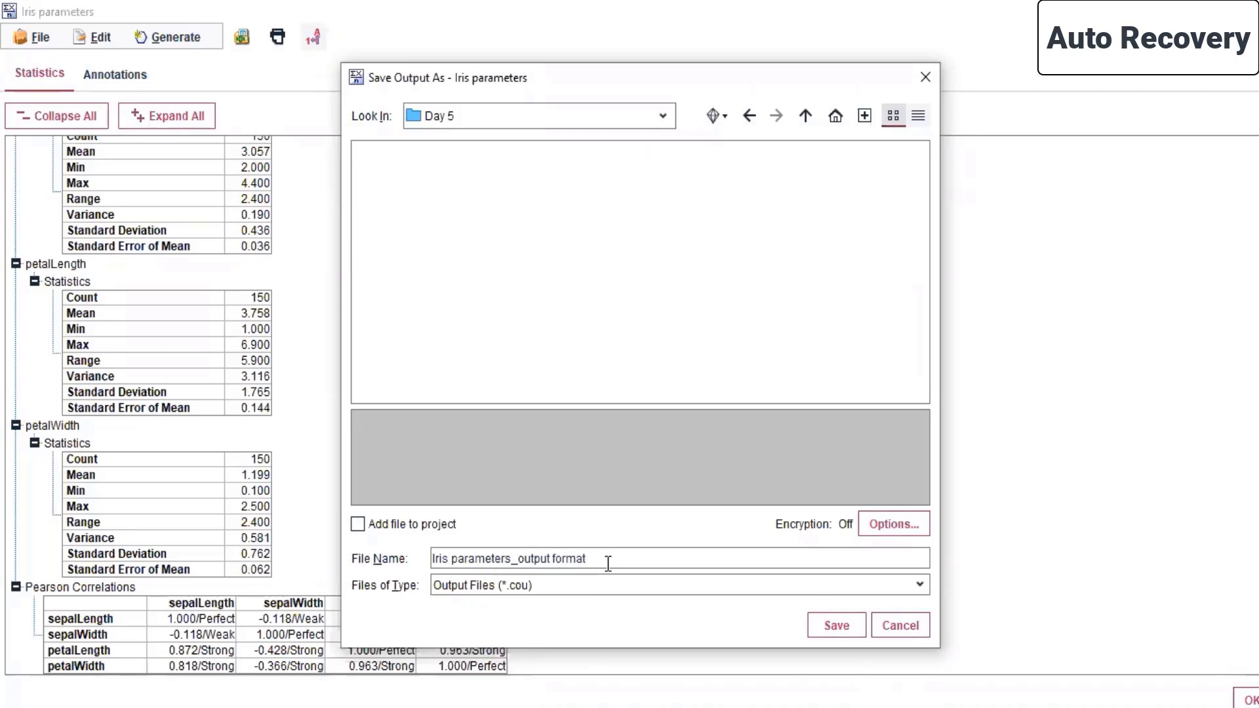
click(823, 622)
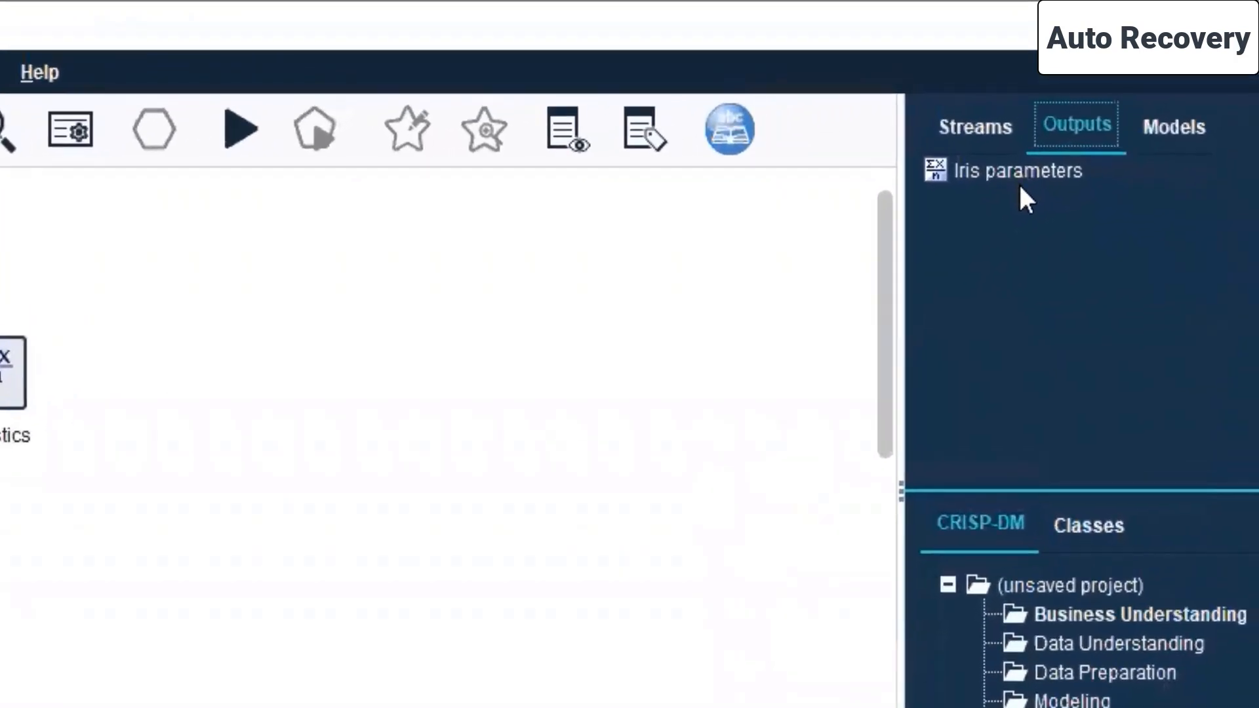
- Switch to File Explorer and rename the iris output file in the Day 5 folder as iris output_html format
click(303, 683)
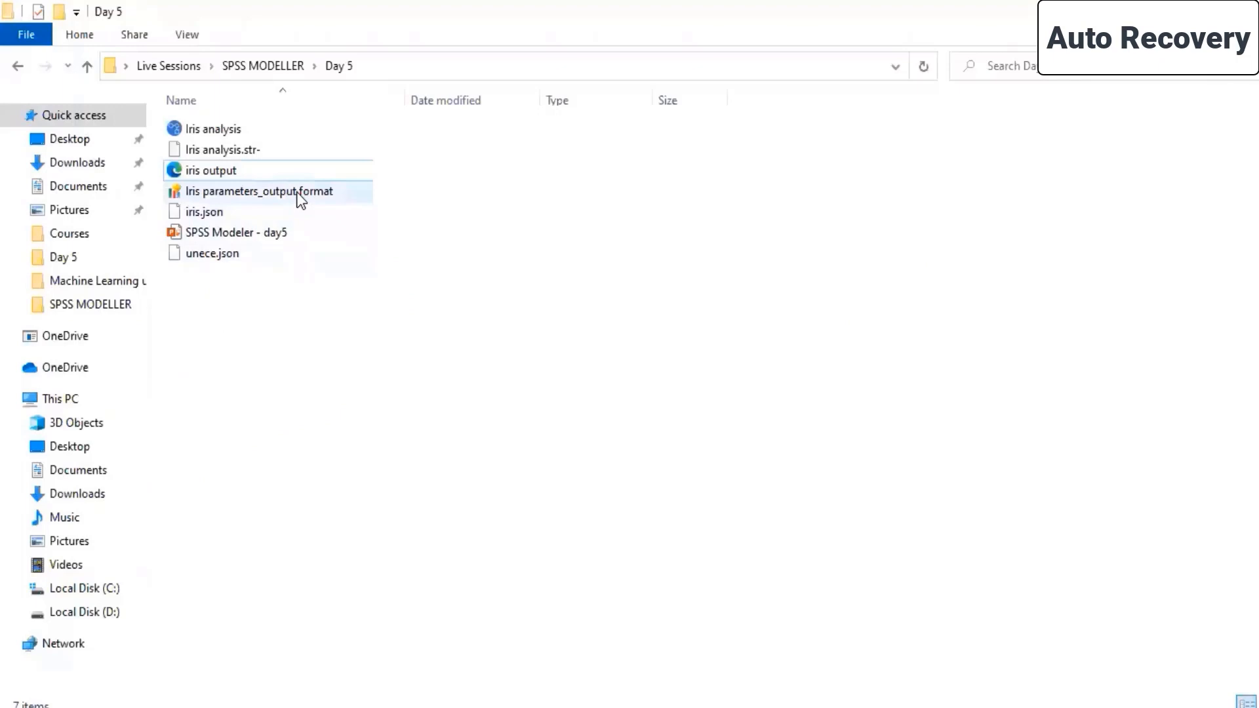
right_click(254, 172)
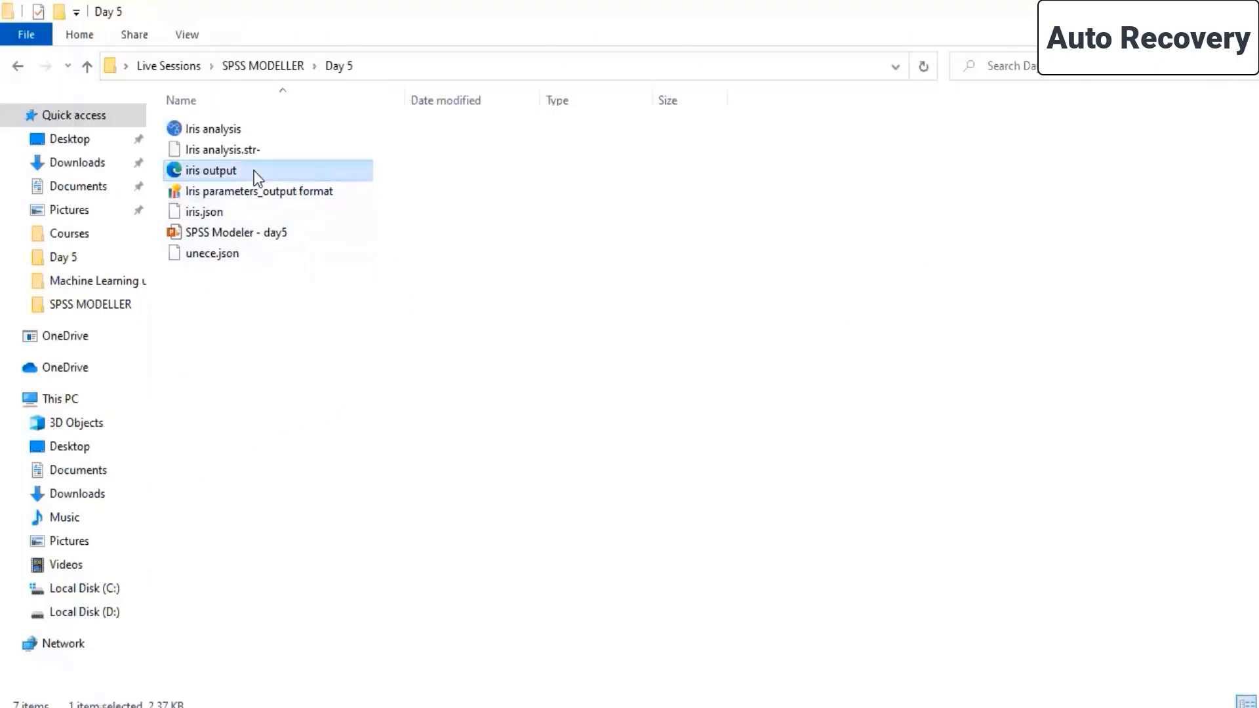
click(314, 474)
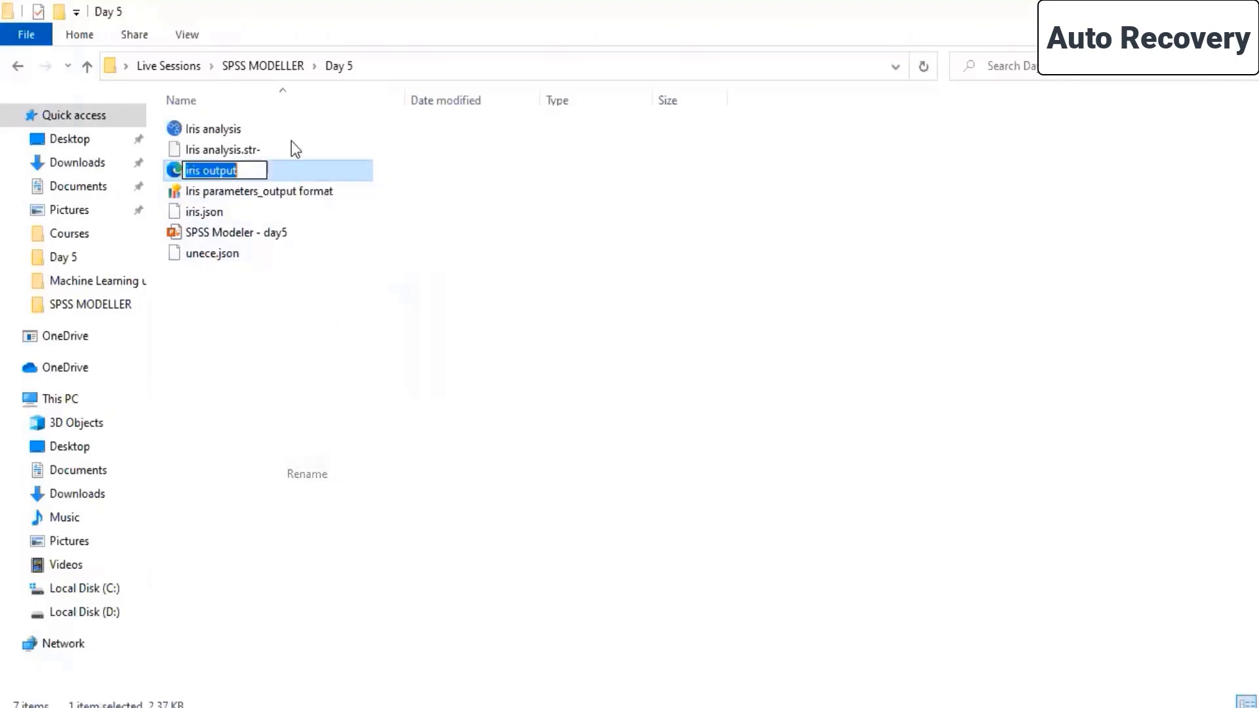
click(252, 171)
text(_html format)
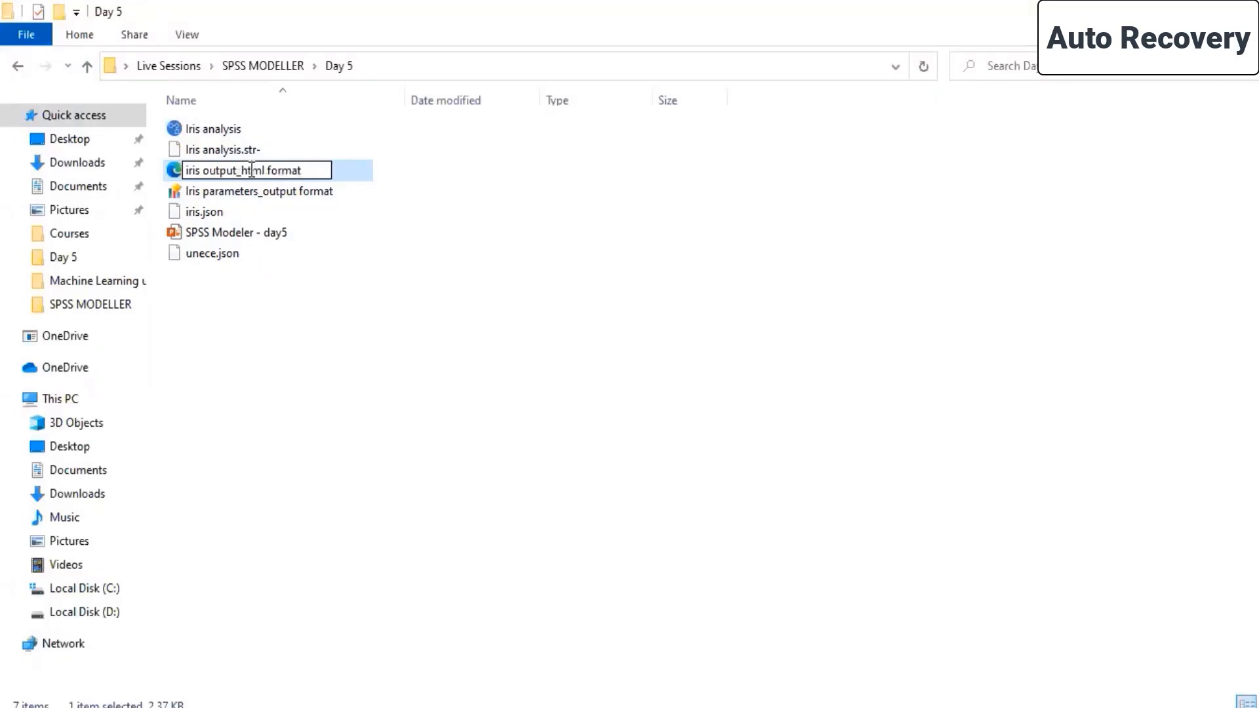
click(366, 314)
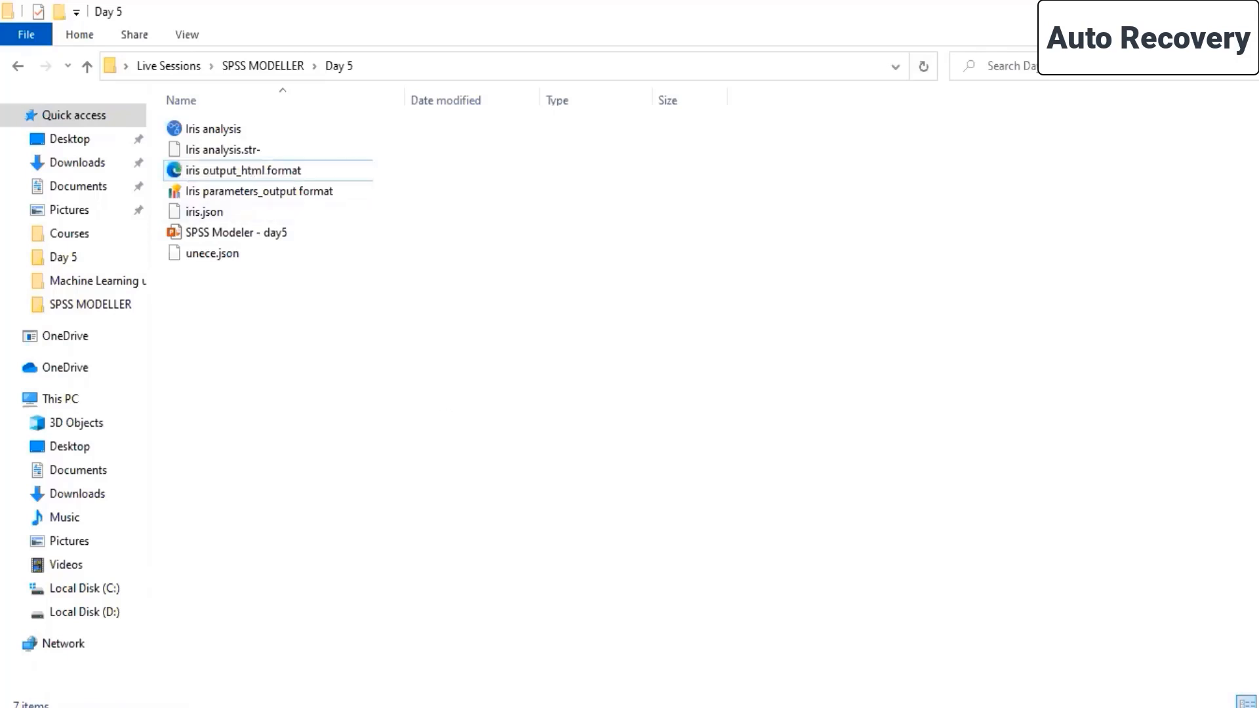